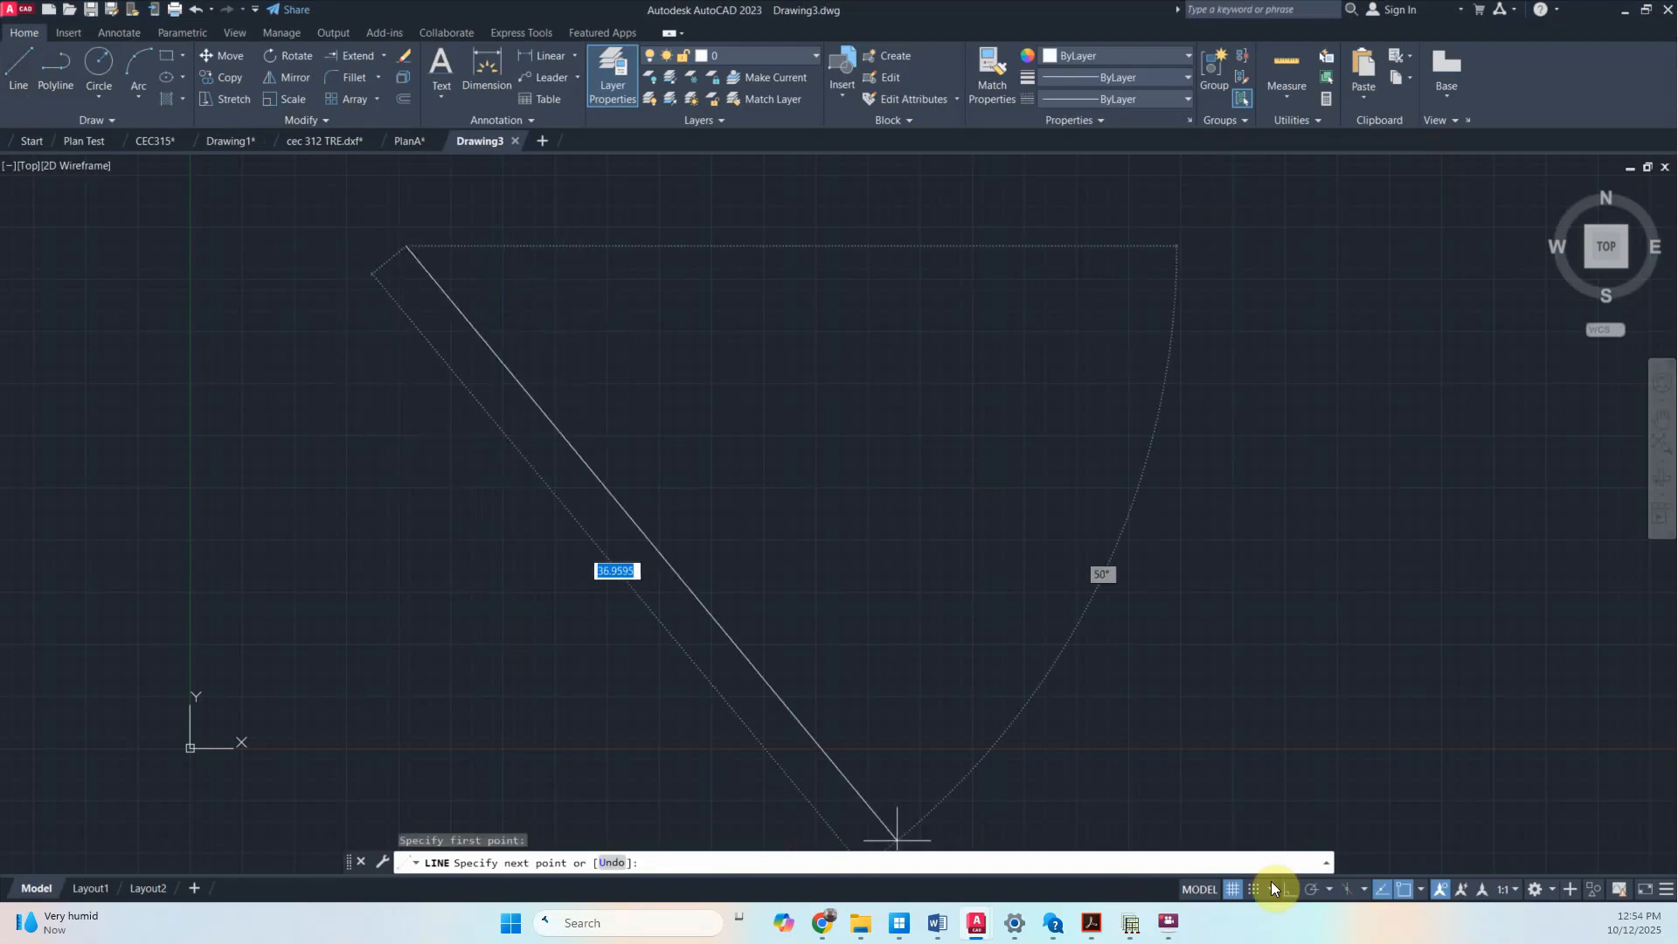
# Turn on ortho mode and draw a vertical line 8500 long, running downward from the chosen start point
pyautogui.click(1291, 889)
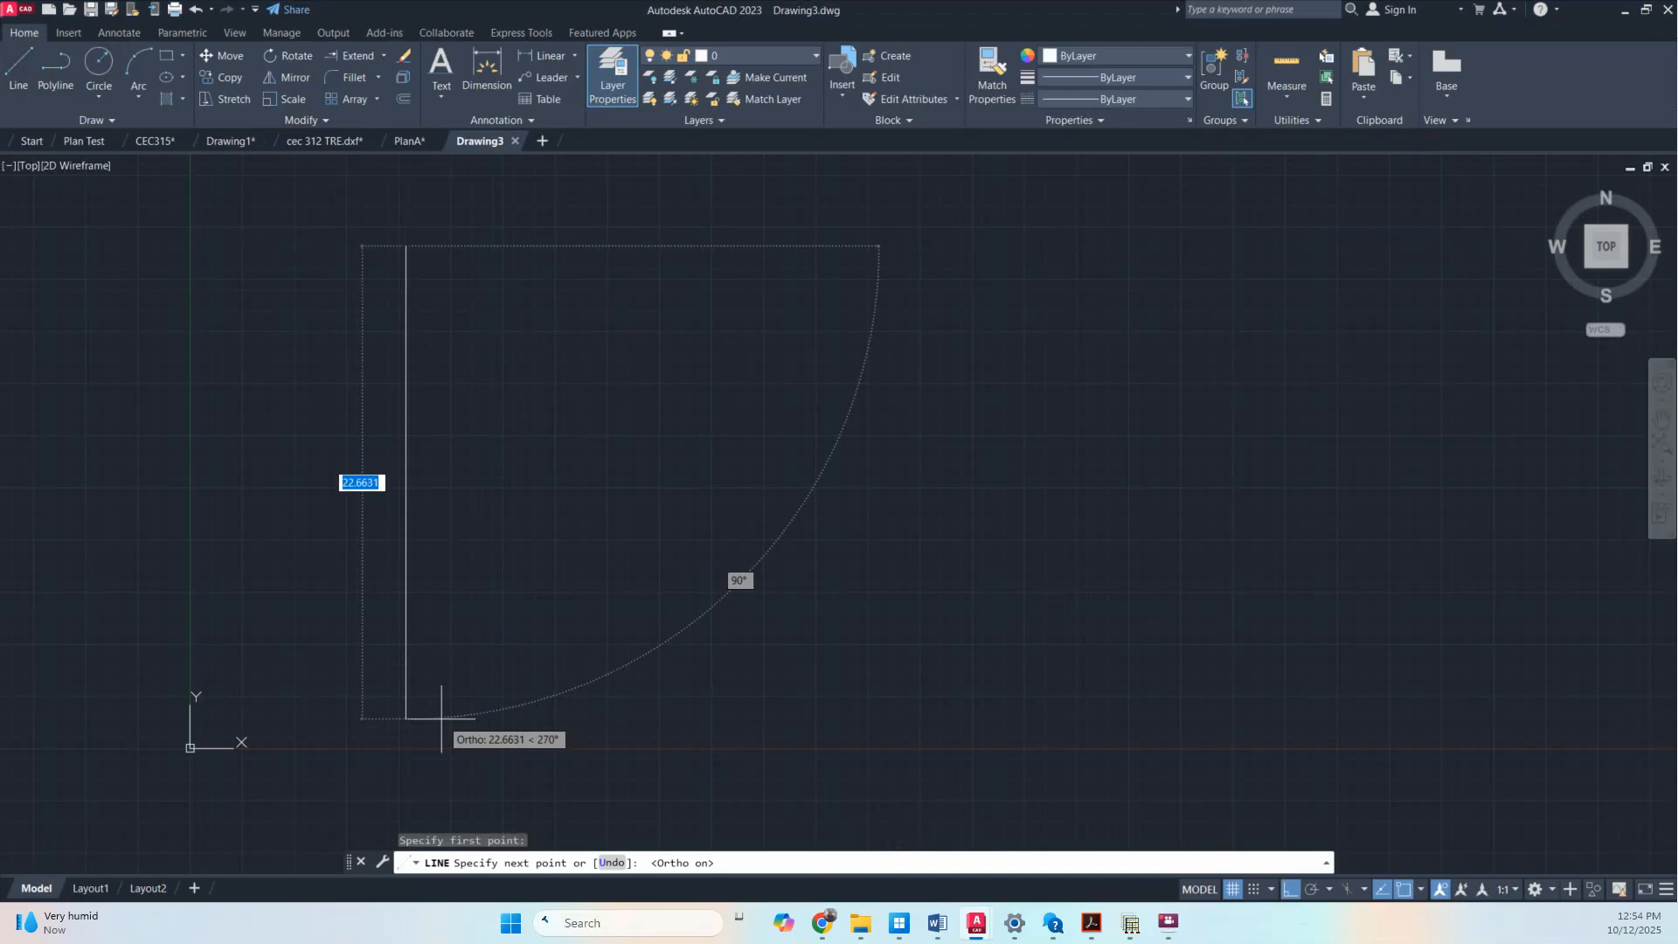
pyautogui.write('8500')
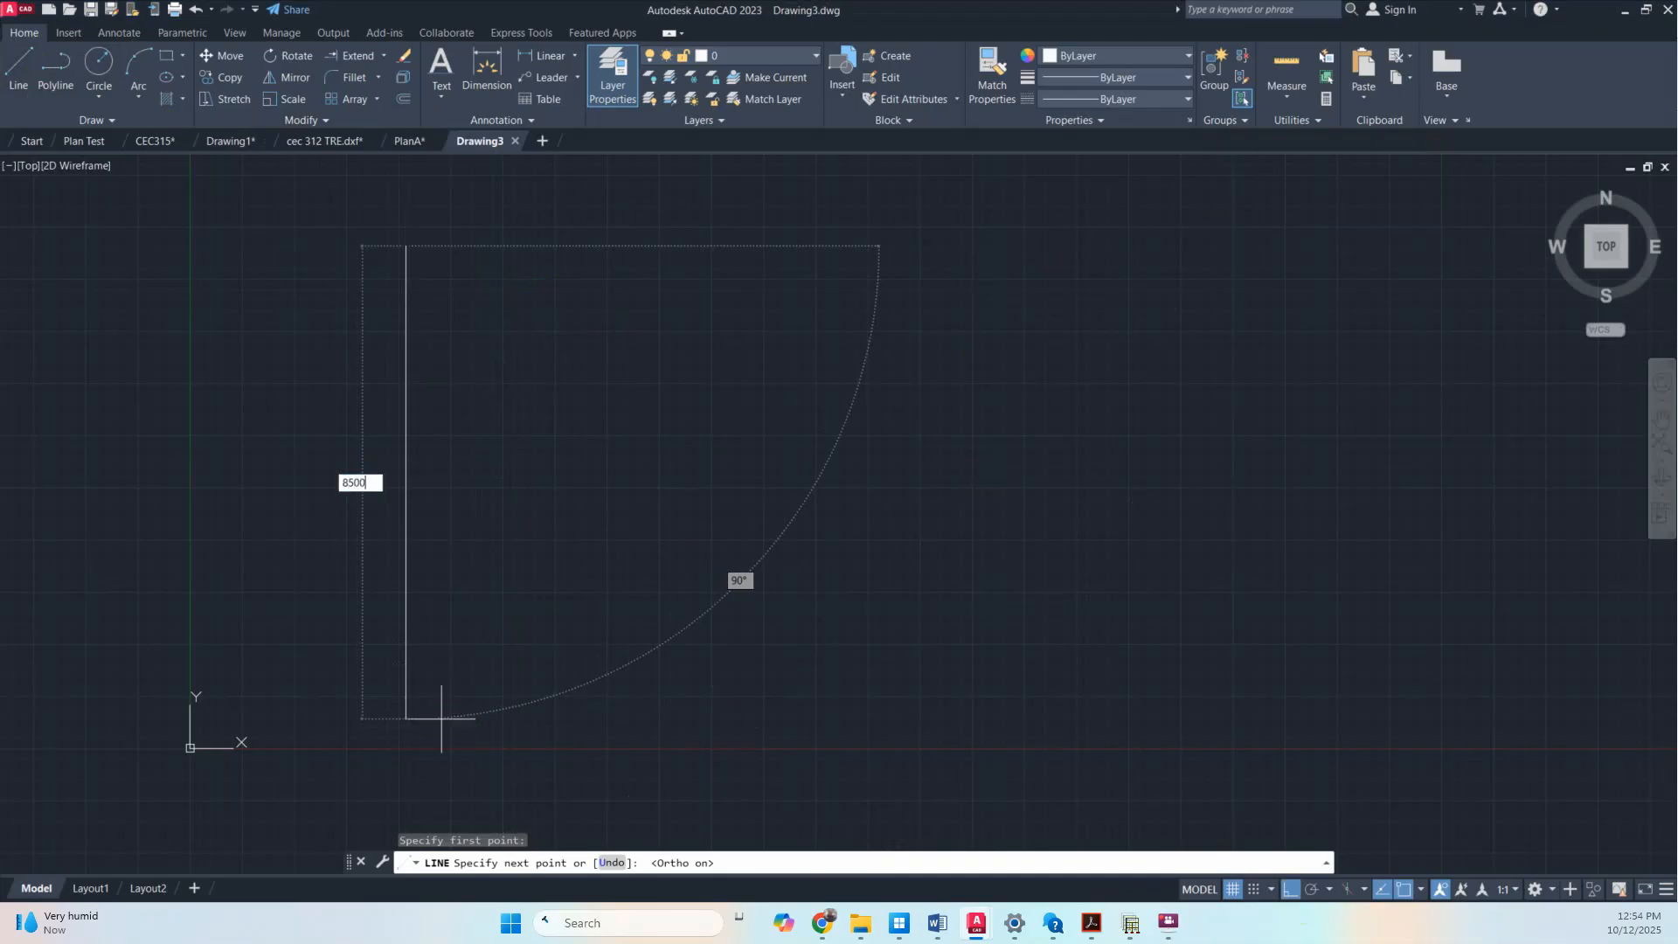
pyautogui.press('Return')
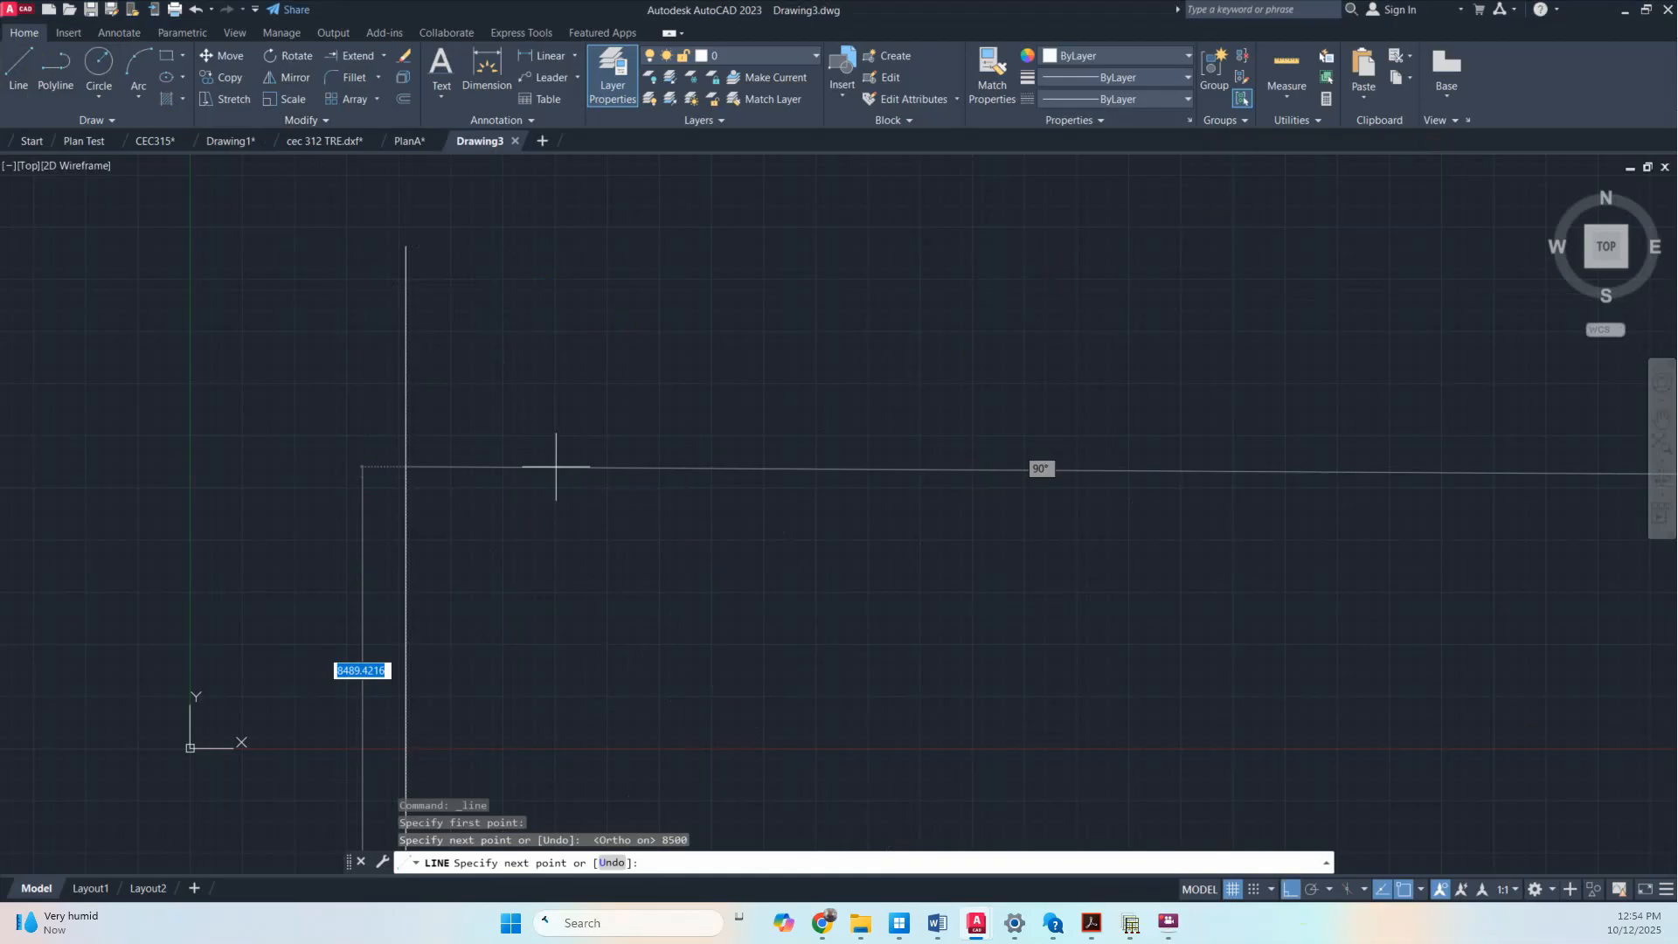
pyautogui.press('Return')
# Zoom the drawing to its extents to examine the whole vertical line
pyautogui.click(405, 583)
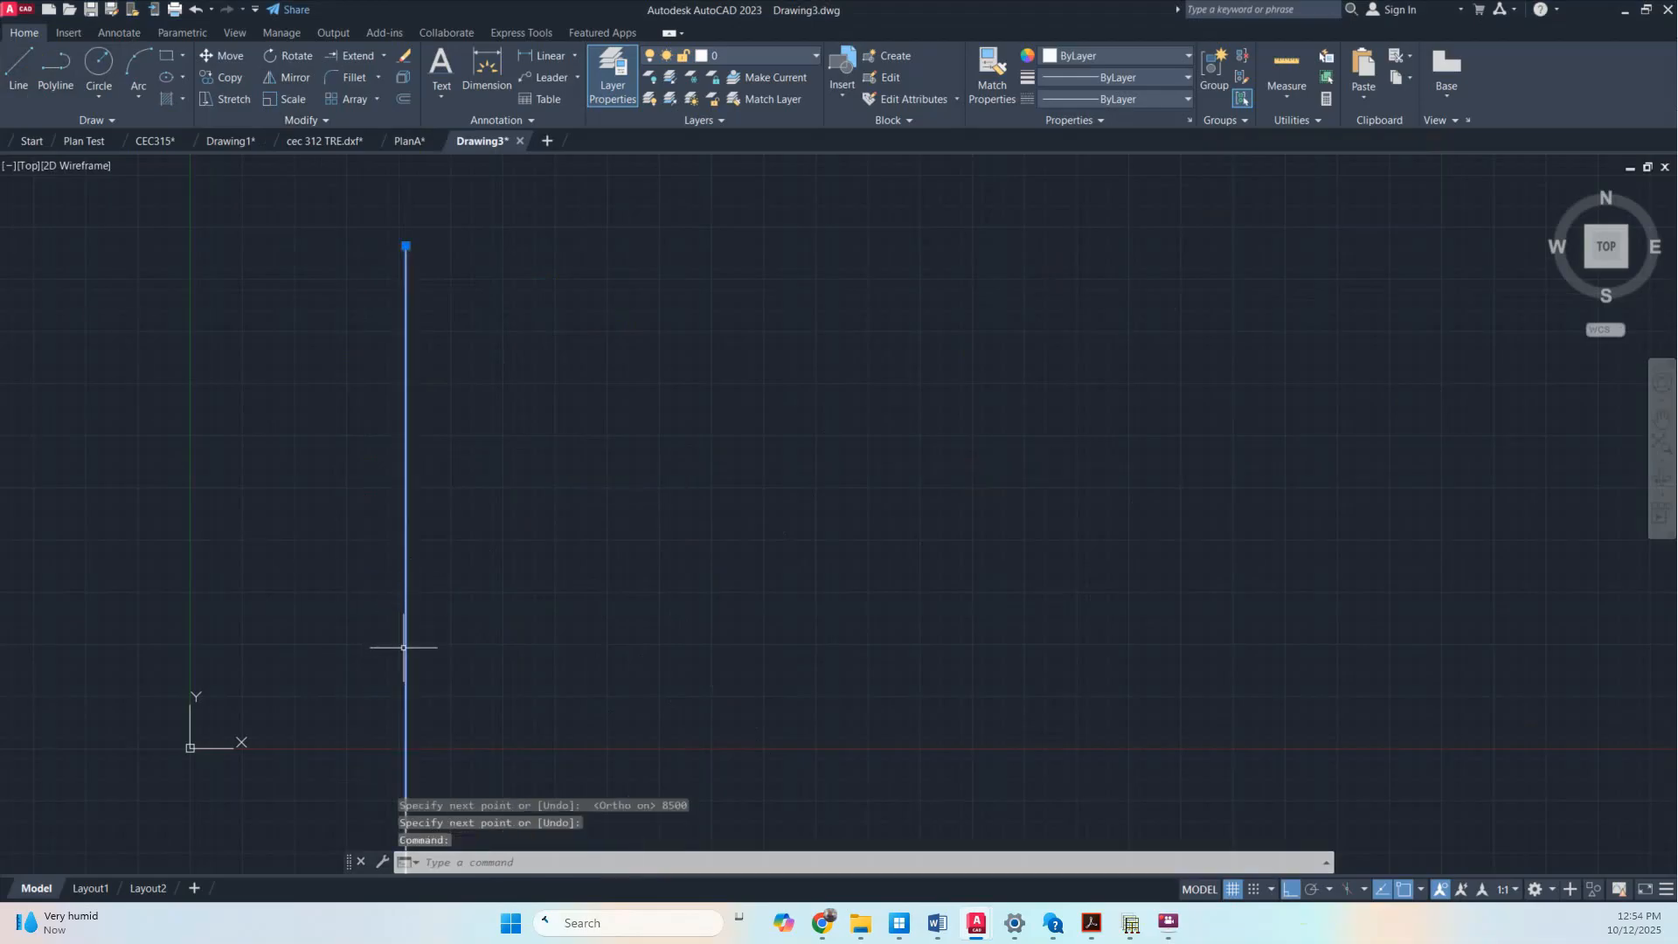
pyautogui.moveTo(406, 647); pyautogui.dragTo(405, 427)
pyautogui.click(405, 427)
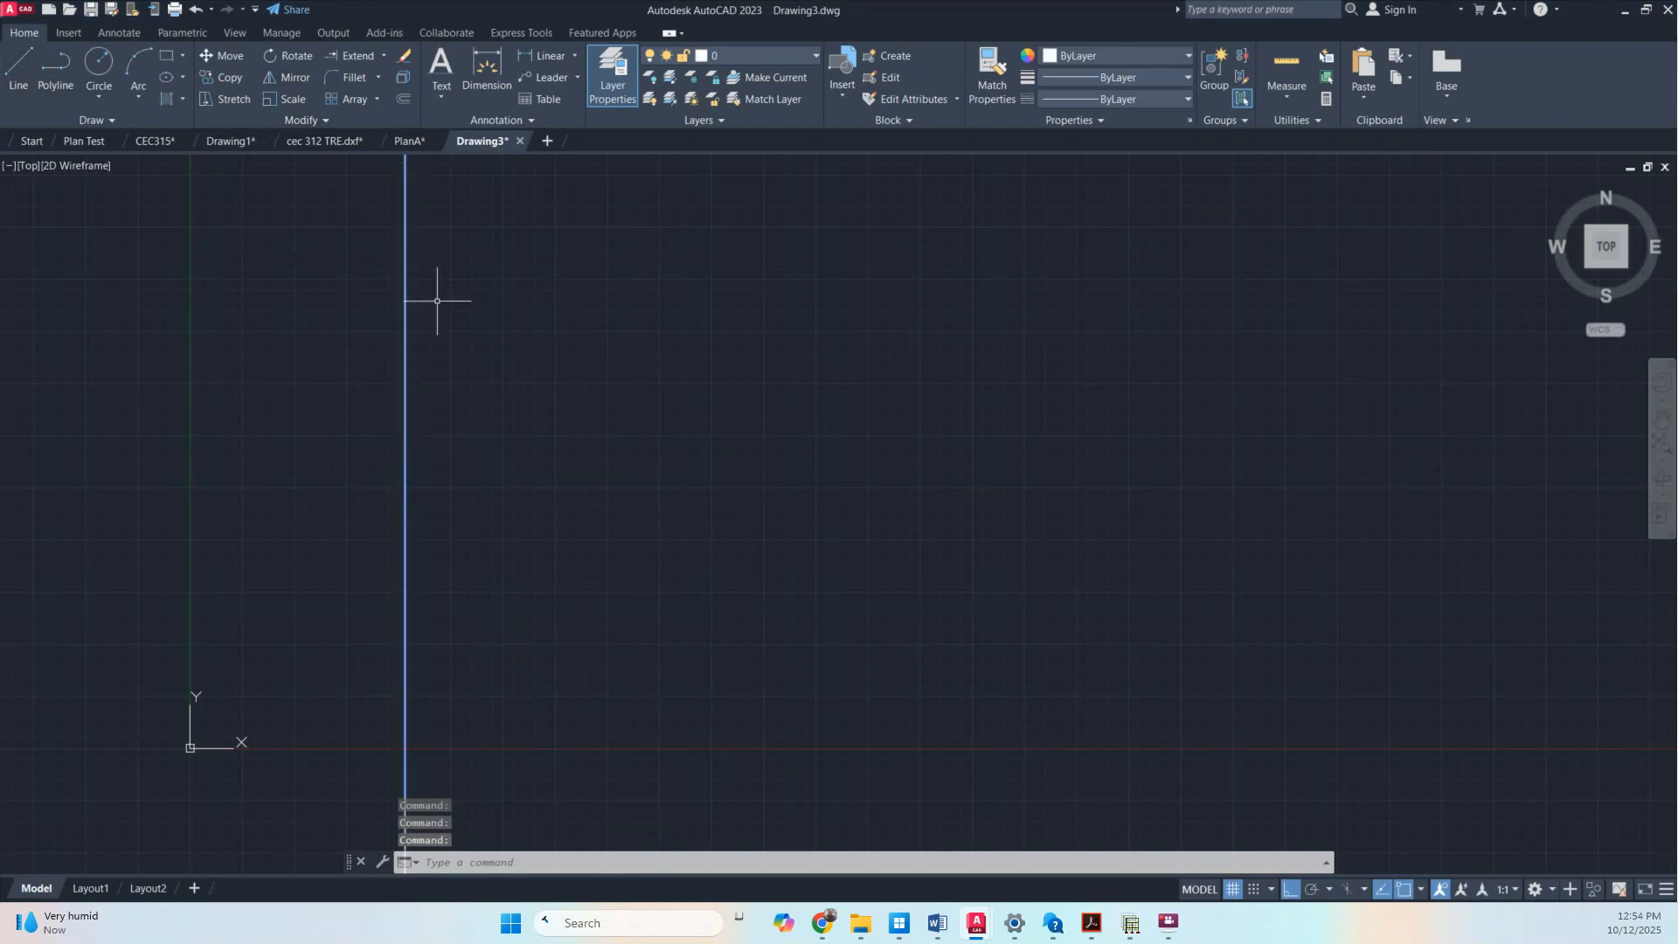
pyautogui.press('Return')
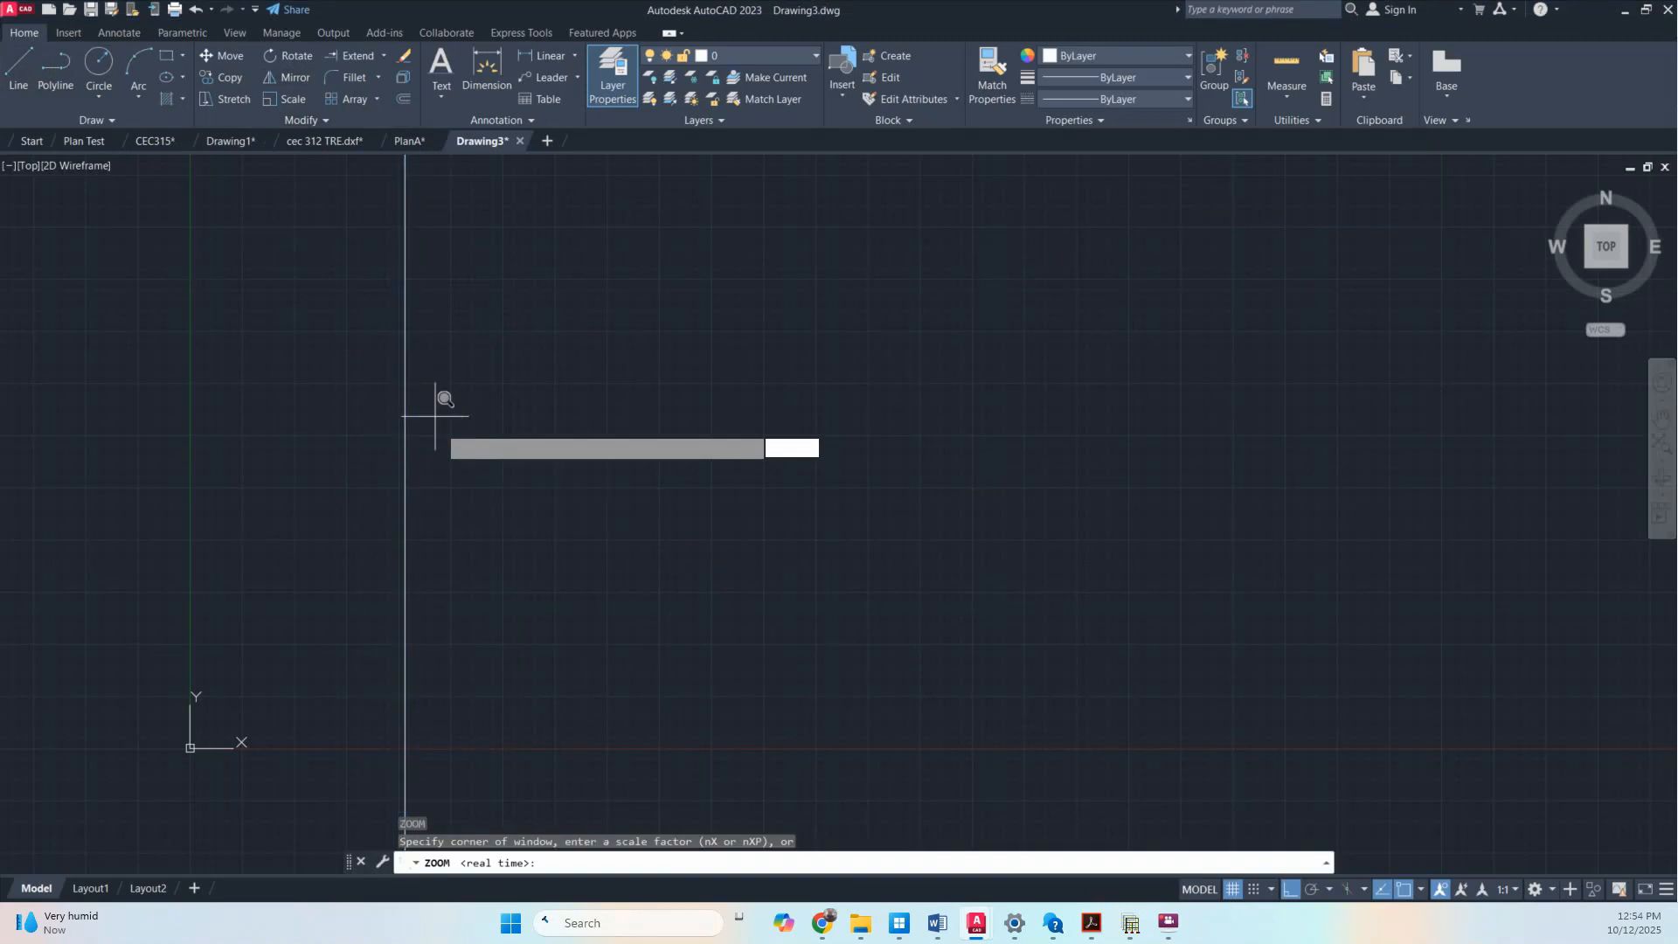
pyautogui.write('E')
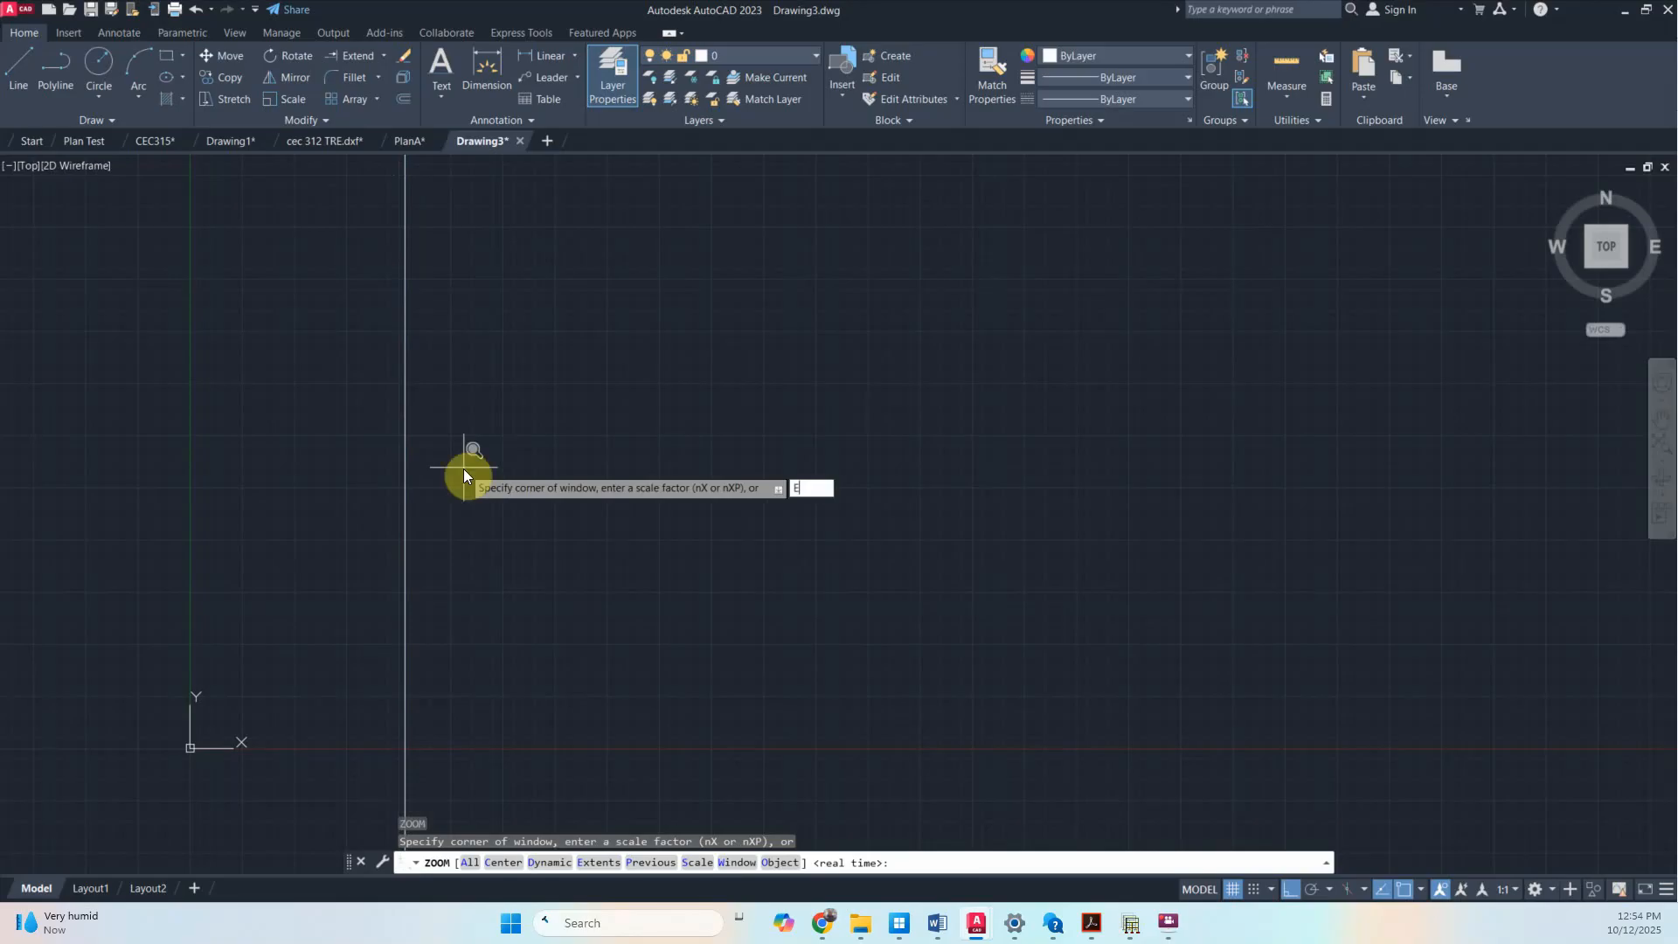
pyautogui.press('Return')
pyautogui.scroll(-3, 603, 442)
pyautogui.scroll(1, 615, 445)
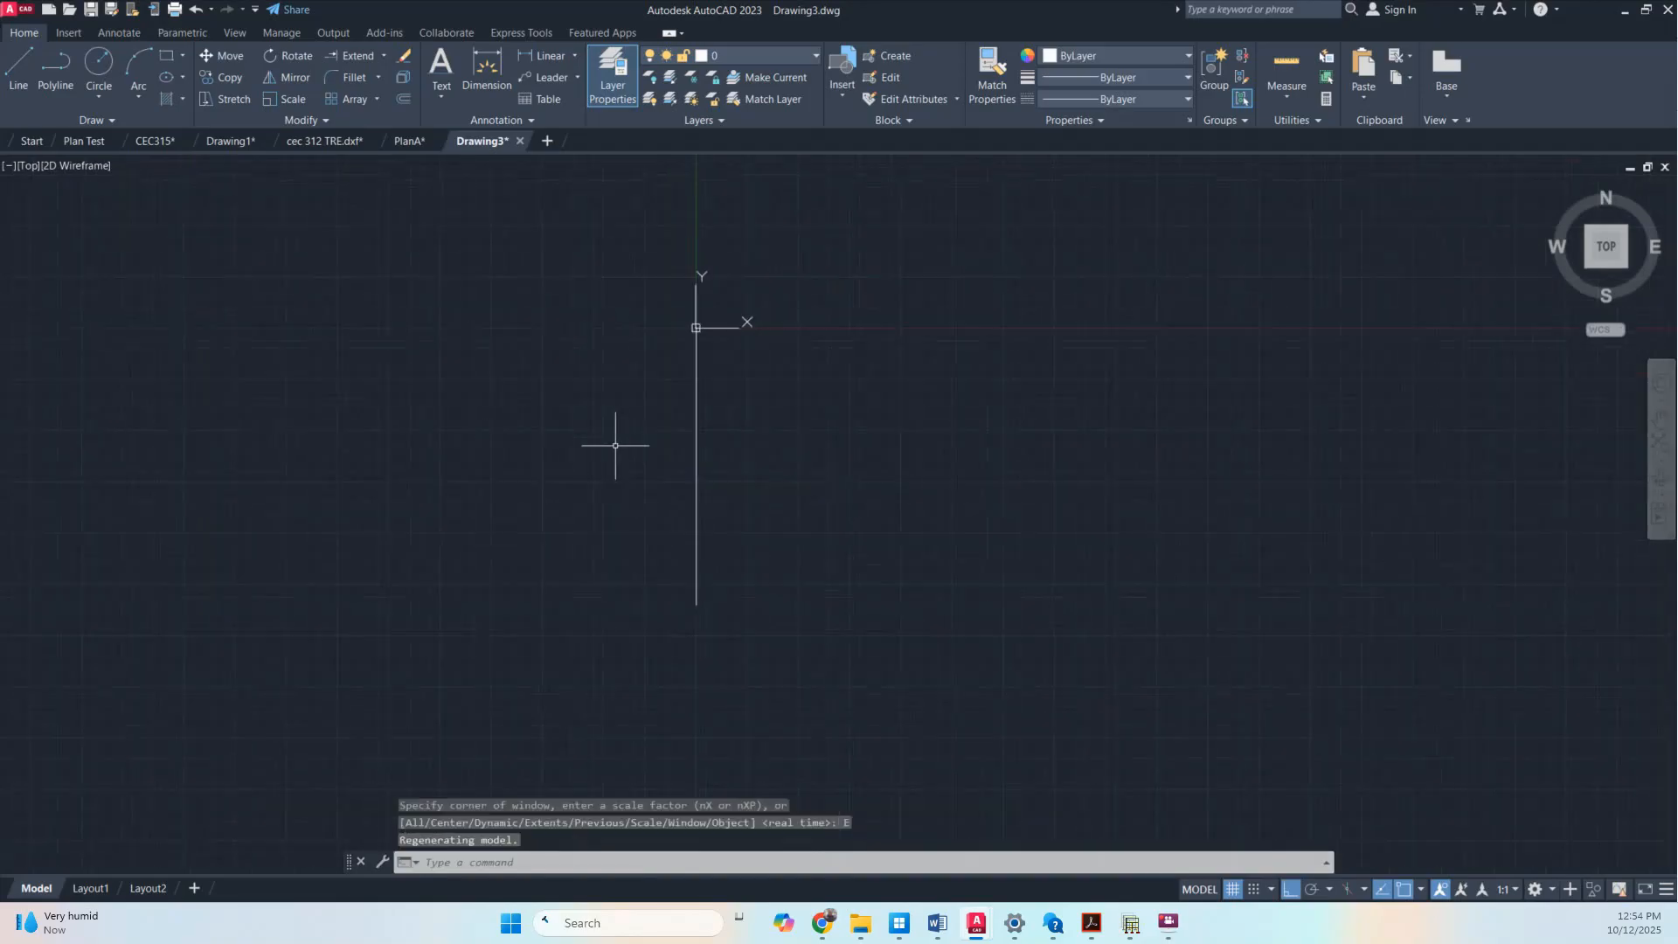
# Move the vertical line by its grips to a spot above and to the right of the origin
pyautogui.click(697, 450)
pyautogui.click(696, 466)
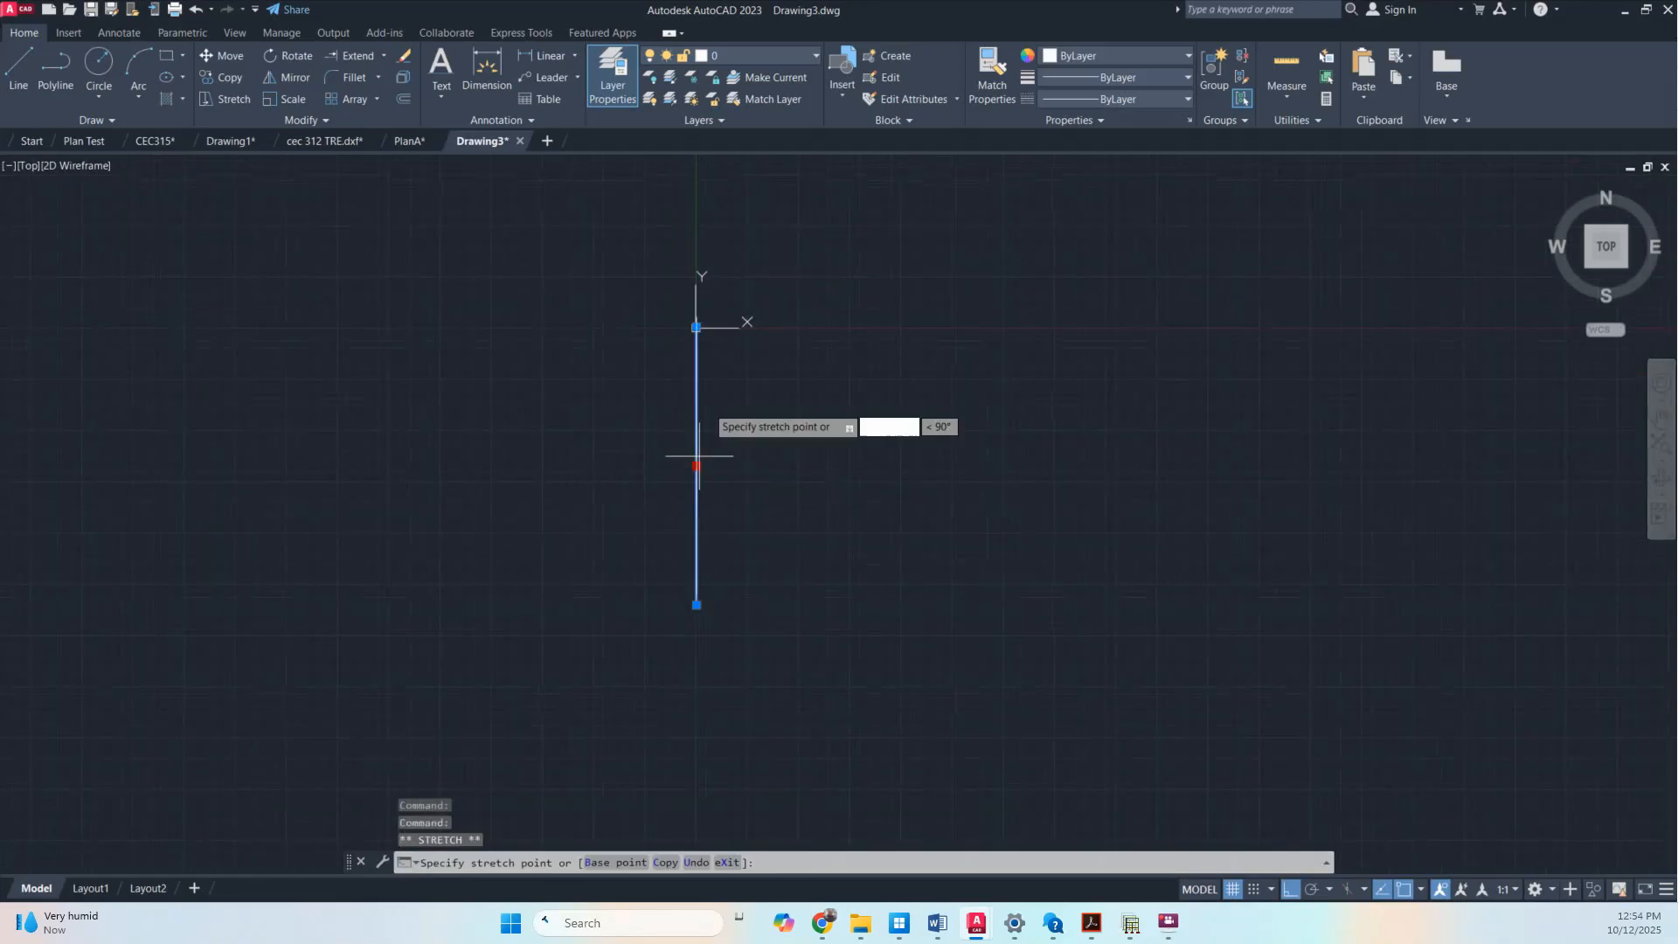
pyautogui.click(787, 270)
pyautogui.scroll(-2, 786, 262)
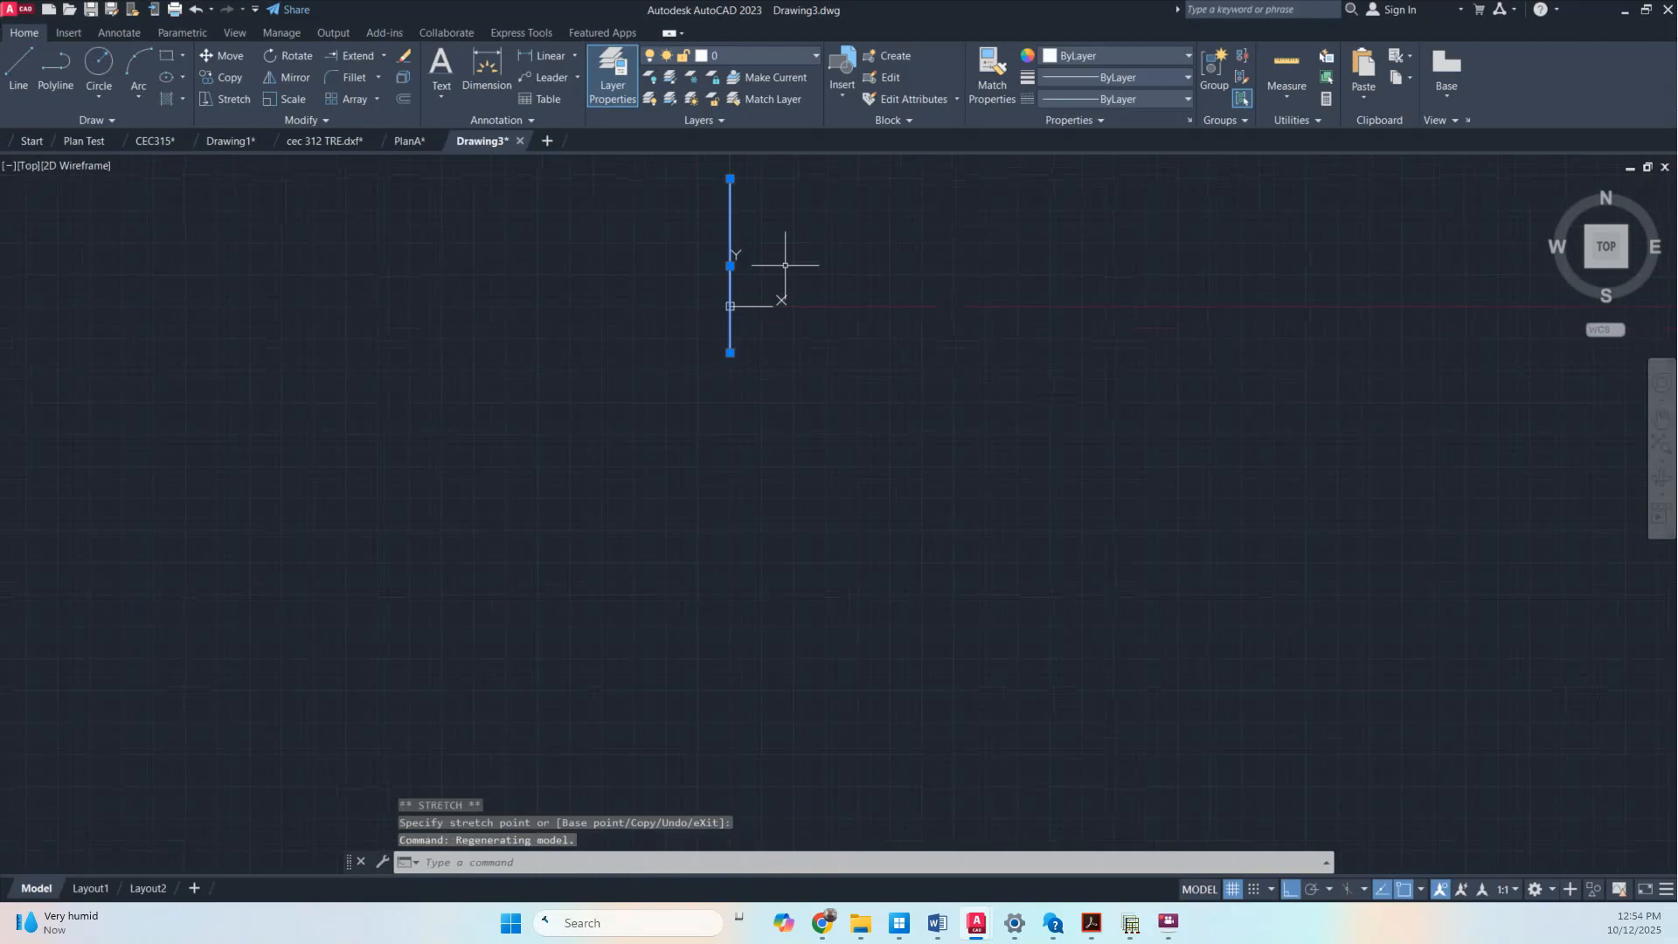
pyautogui.moveTo(787, 262); pyautogui.dragTo(692, 377, button='middle')
pyautogui.click(637, 376)
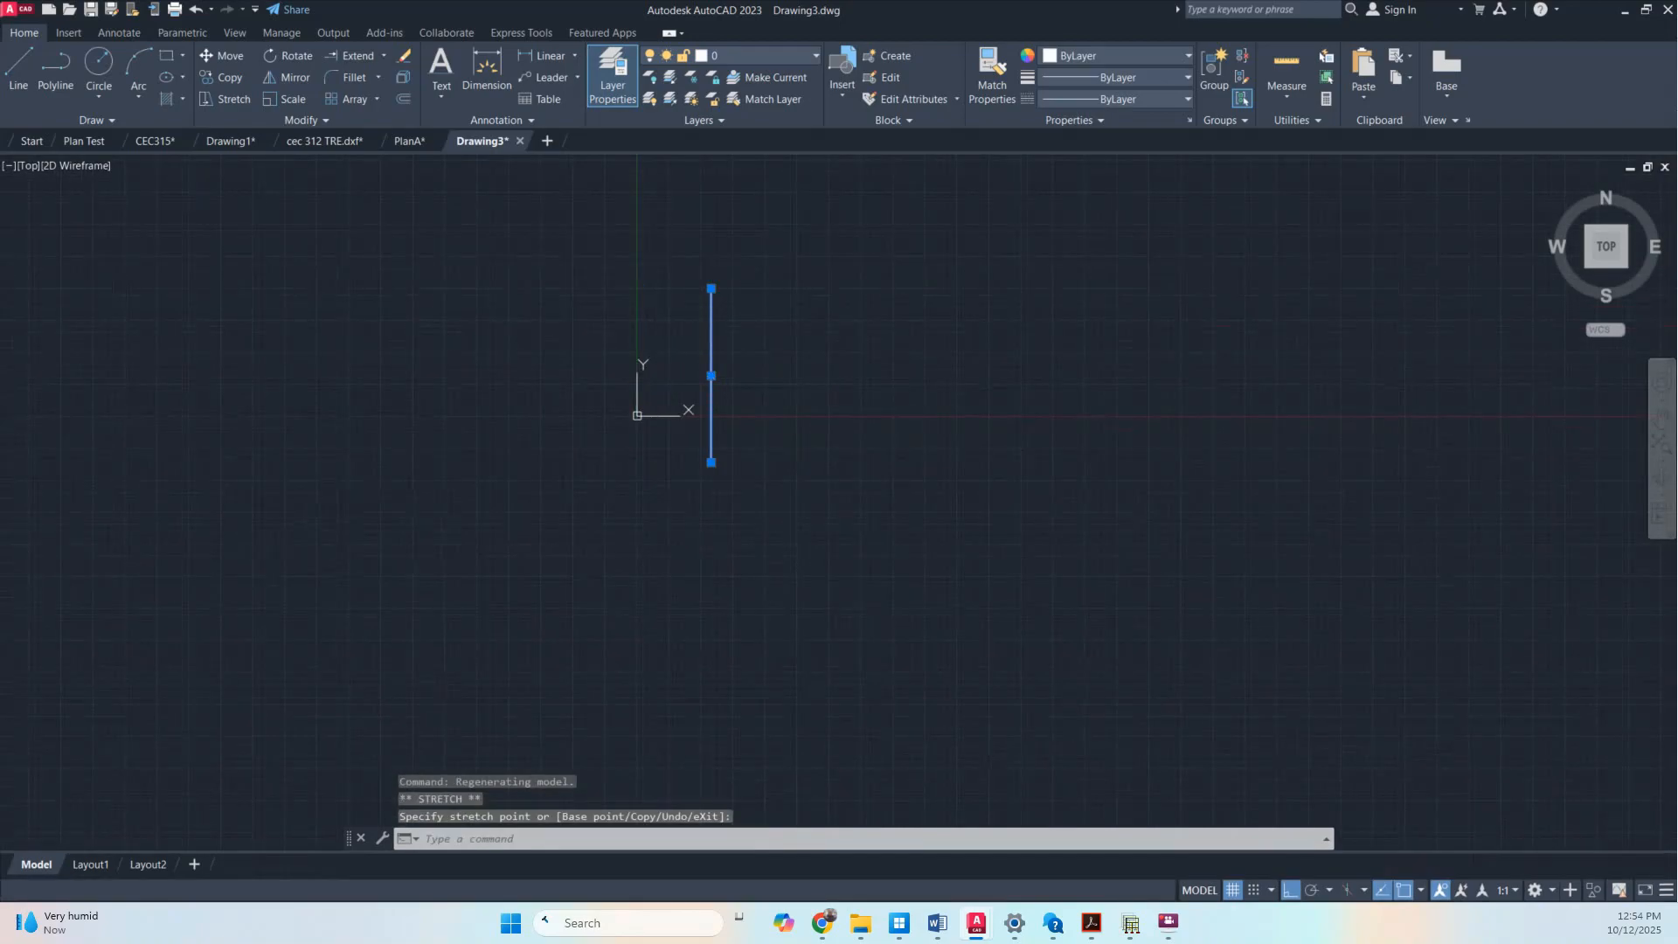
pyautogui.click(711, 288)
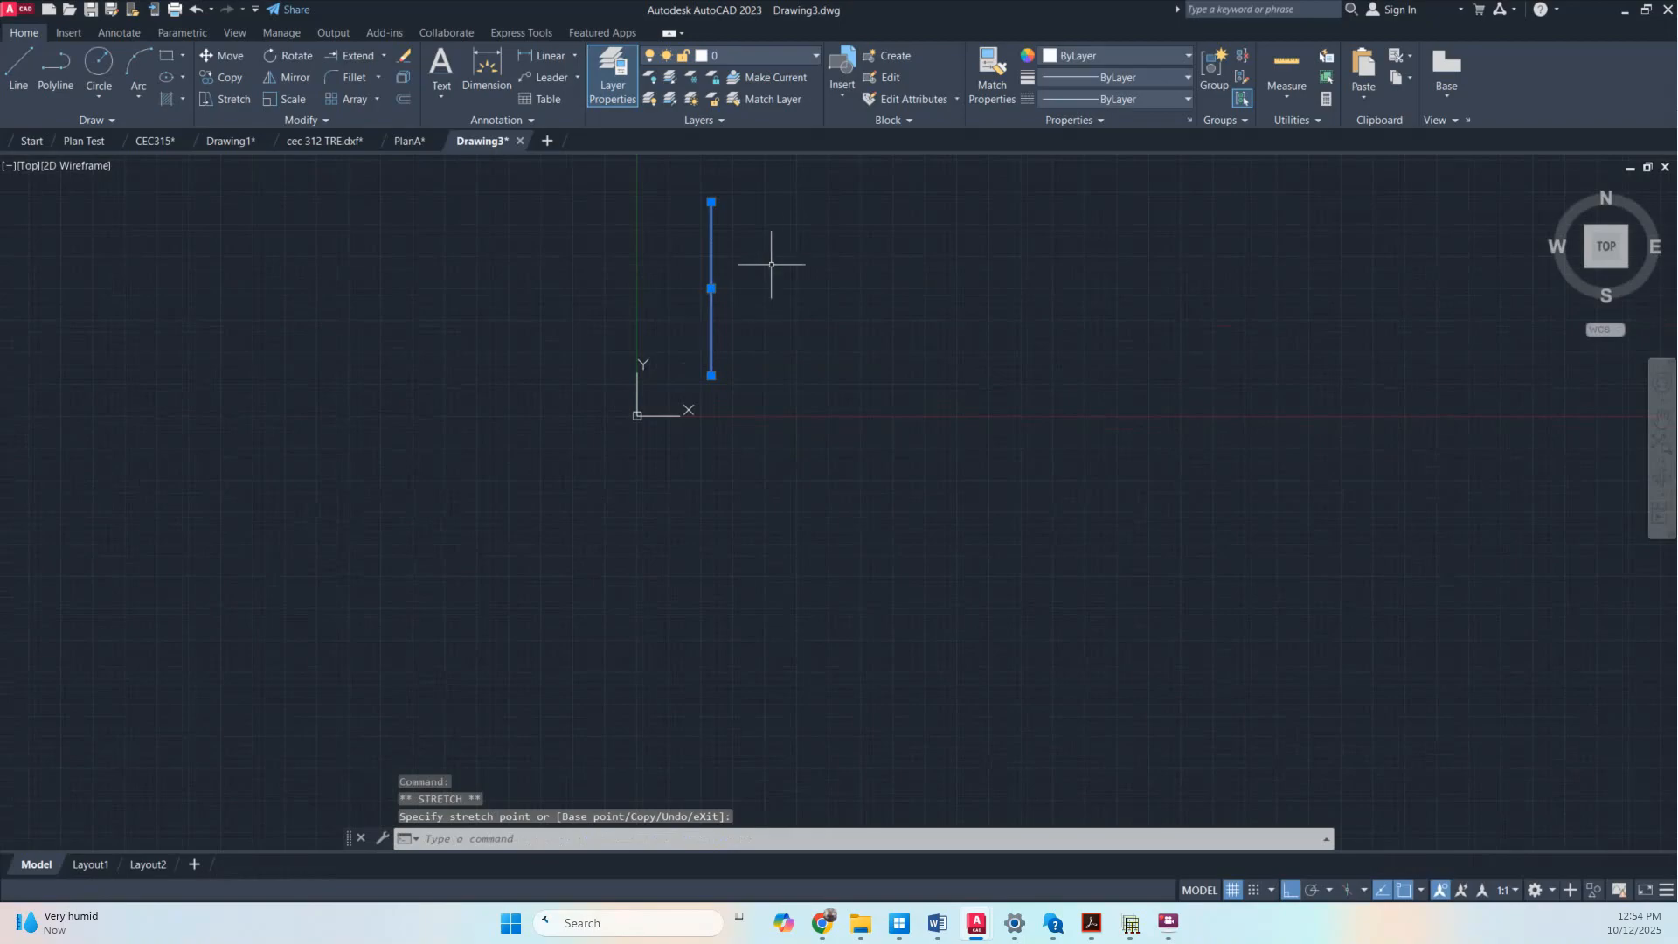
# Offset the vertical line 225 to its right to form the left wall's thickness
pyautogui.moveTo(766, 276); pyautogui.dragTo(693, 423, button='middle')
pyautogui.scroll(5, 612, 416)
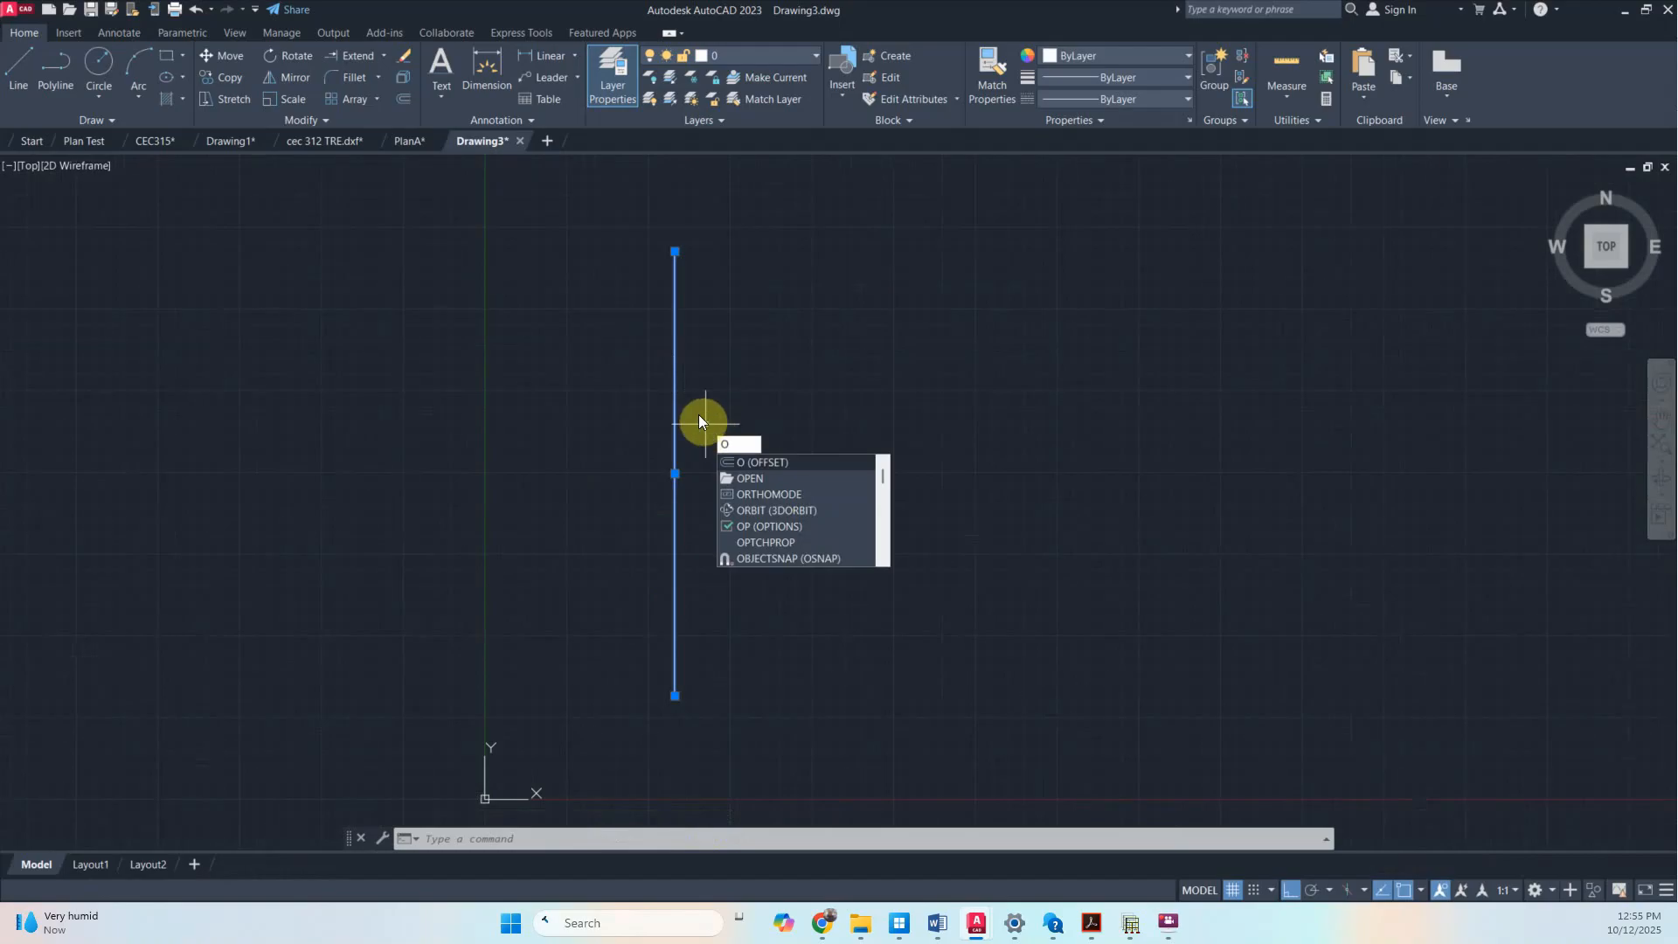
pyautogui.press('Return')
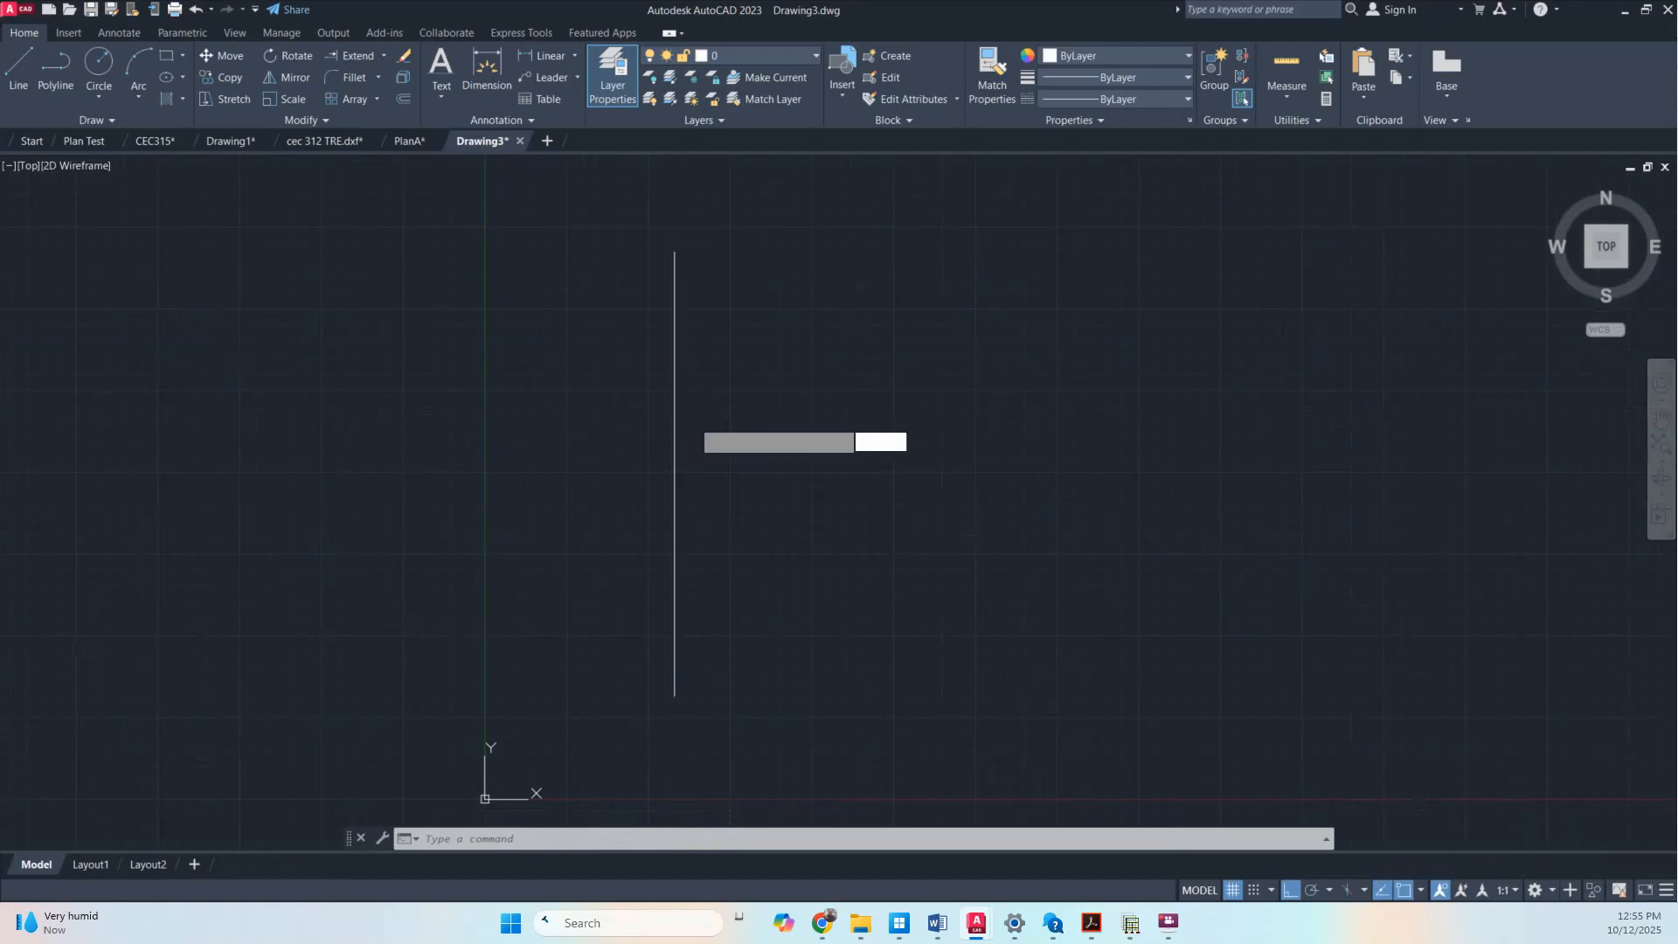
pyautogui.write('225')
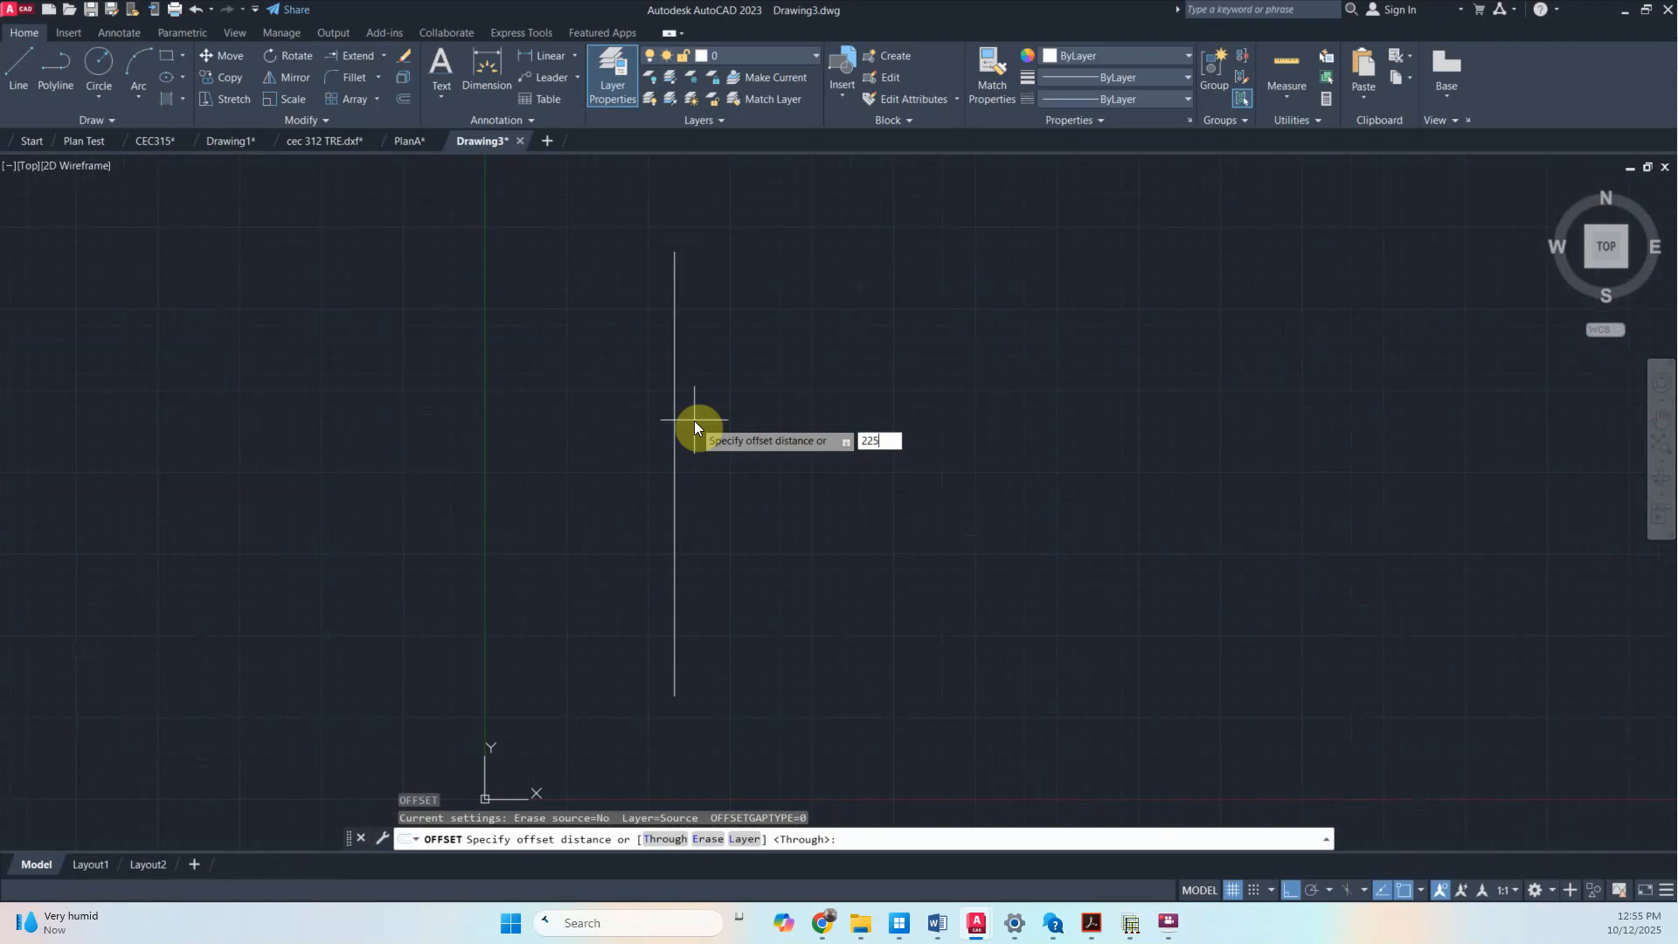
pyautogui.press('Return')
pyautogui.click(677, 404)
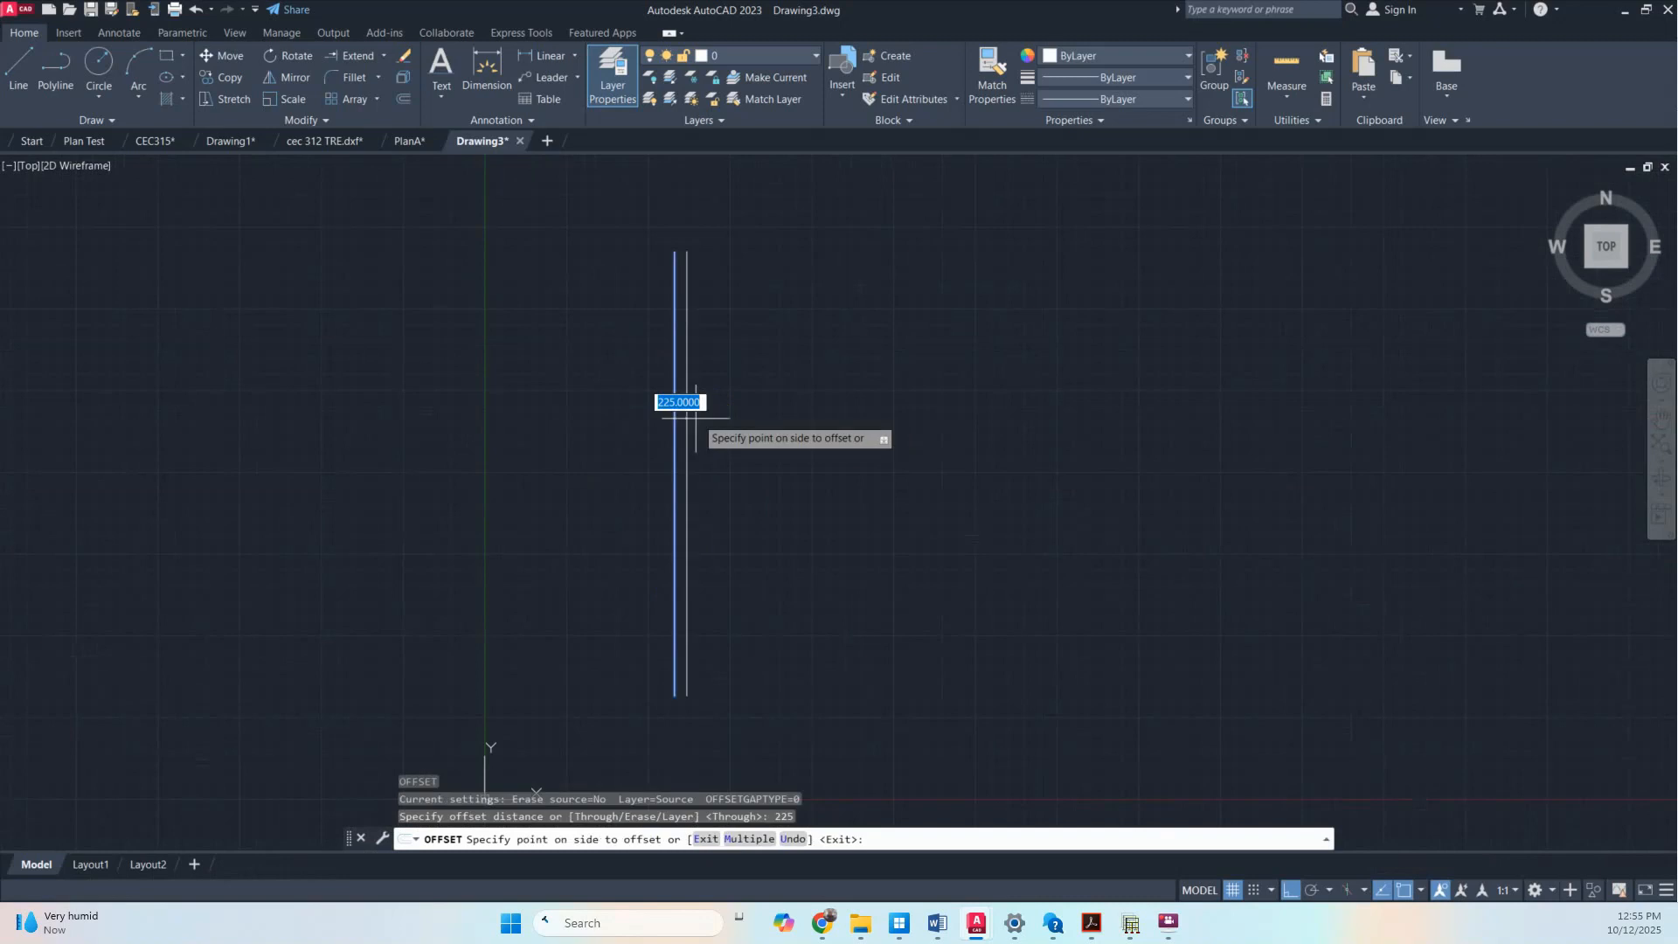
pyautogui.click(718, 426)
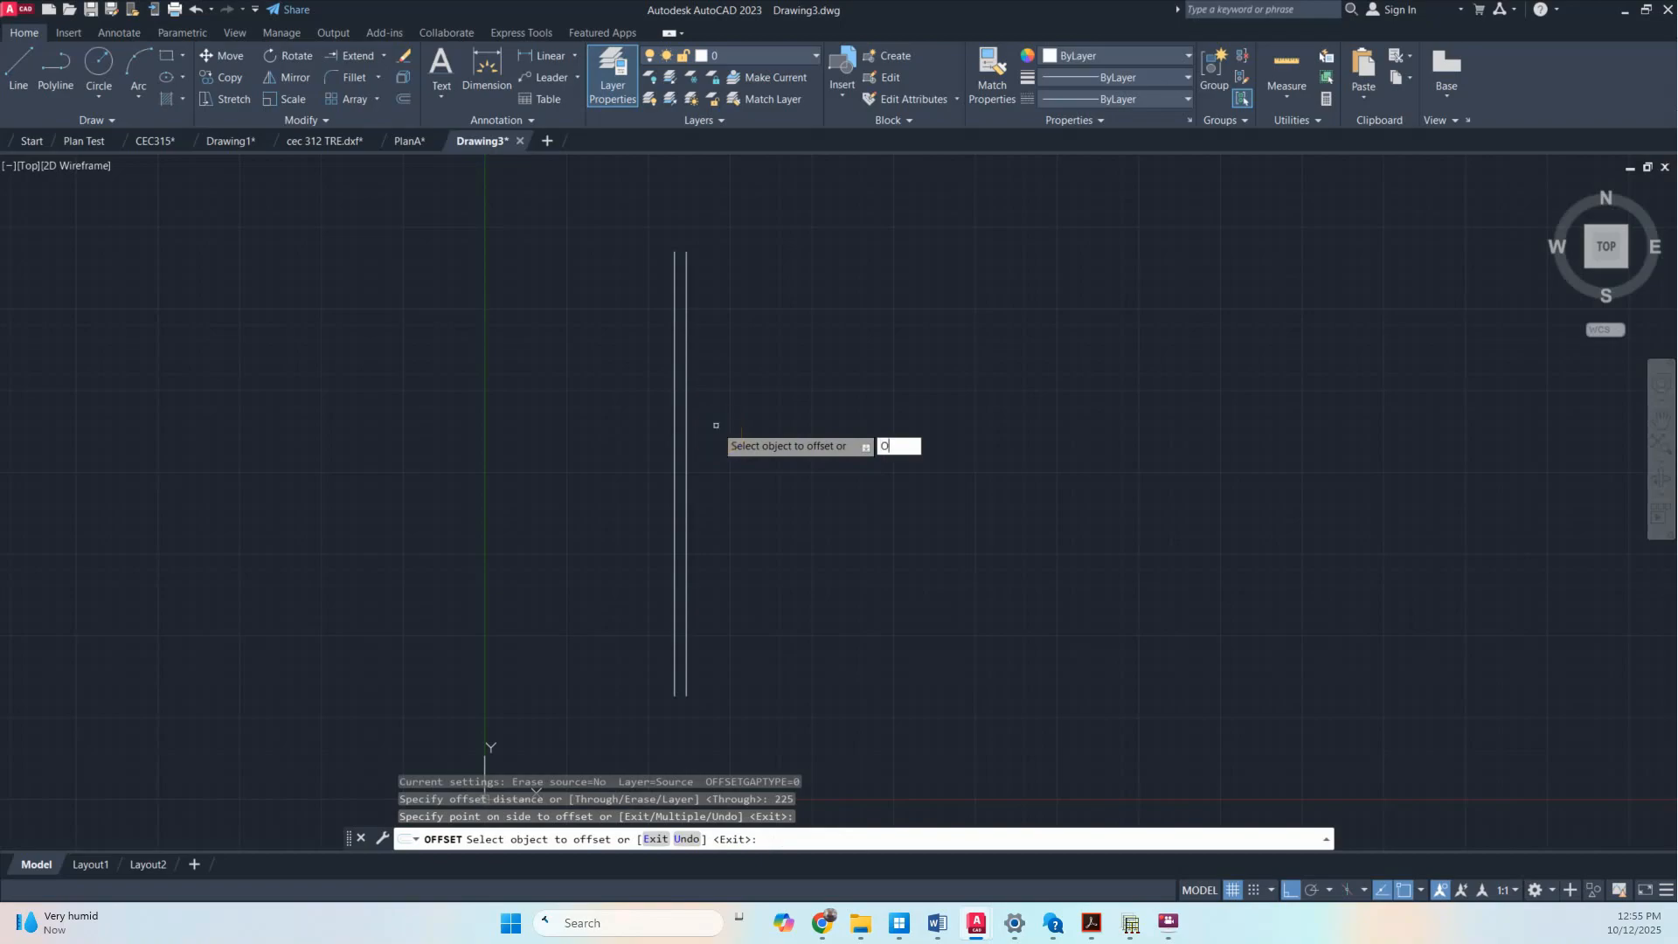
pyautogui.press('Escape')
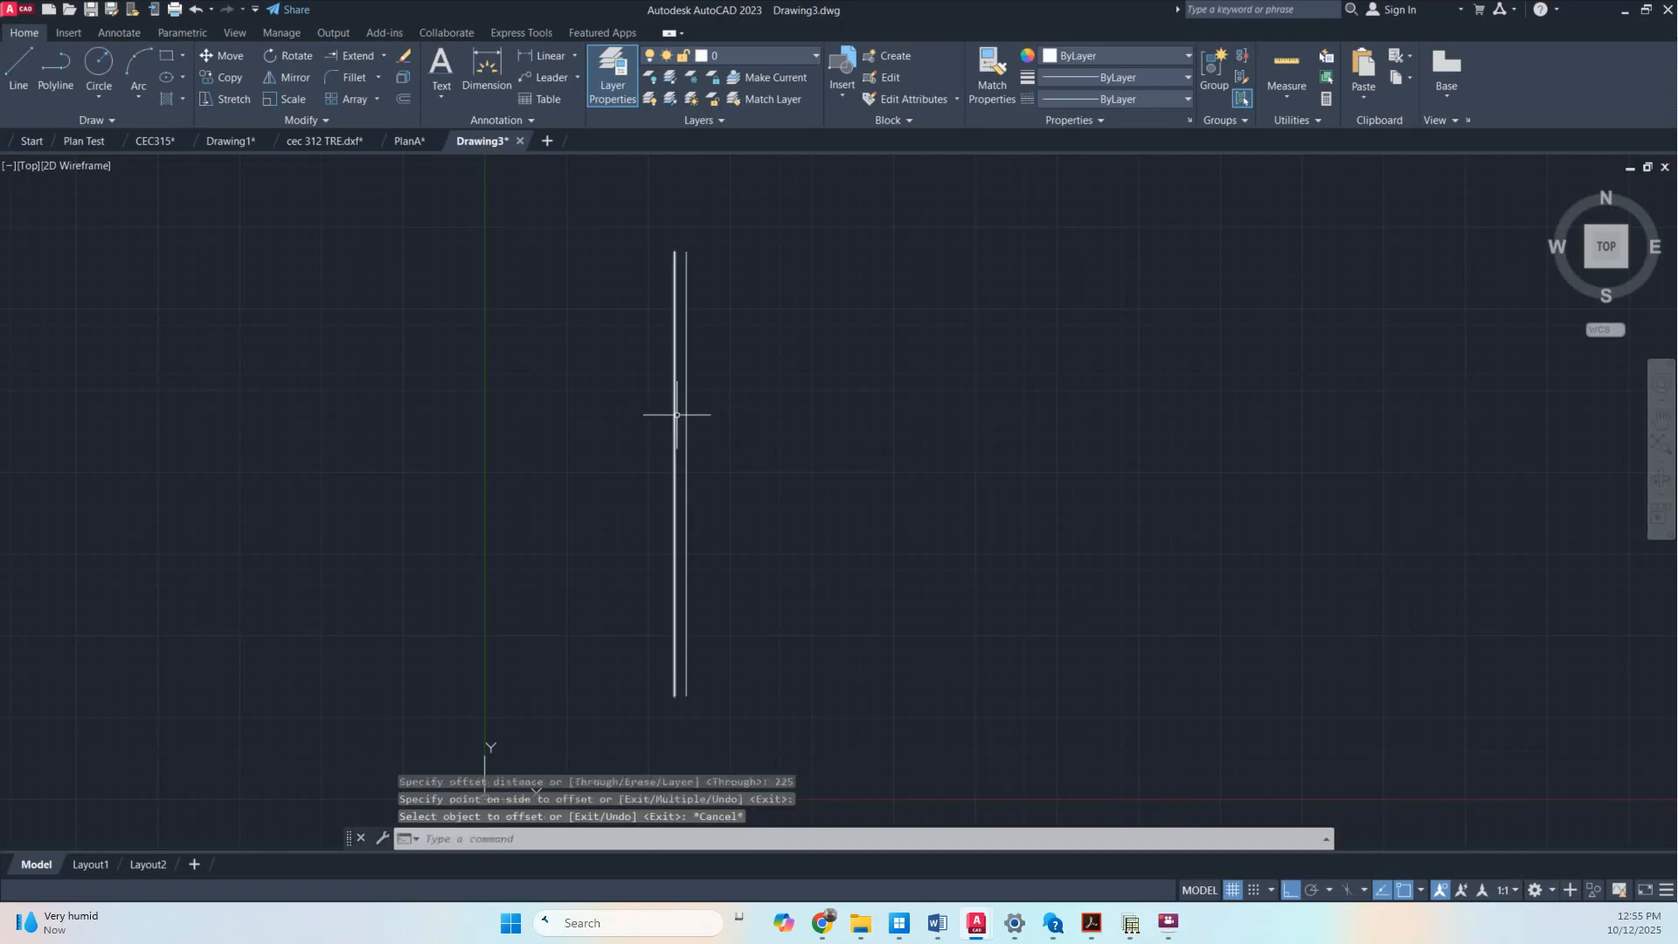
# Offset the inner line of the left wall 4500 to the right
pyautogui.click(686, 414)
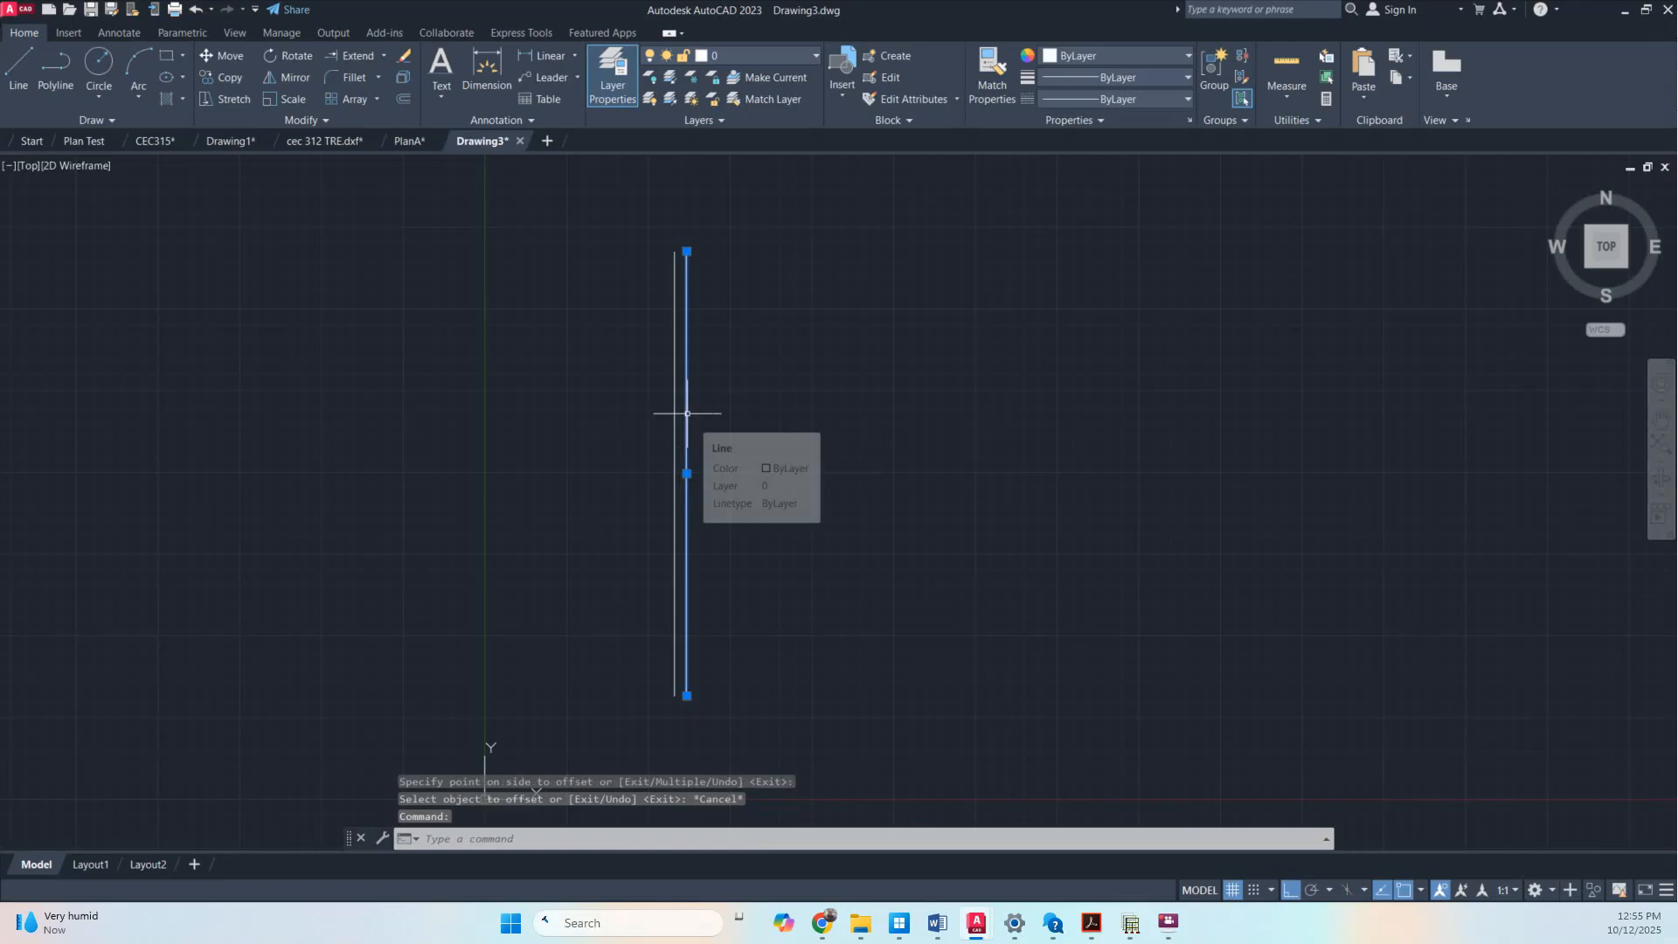
pyautogui.write('o')
pyautogui.press('Return')
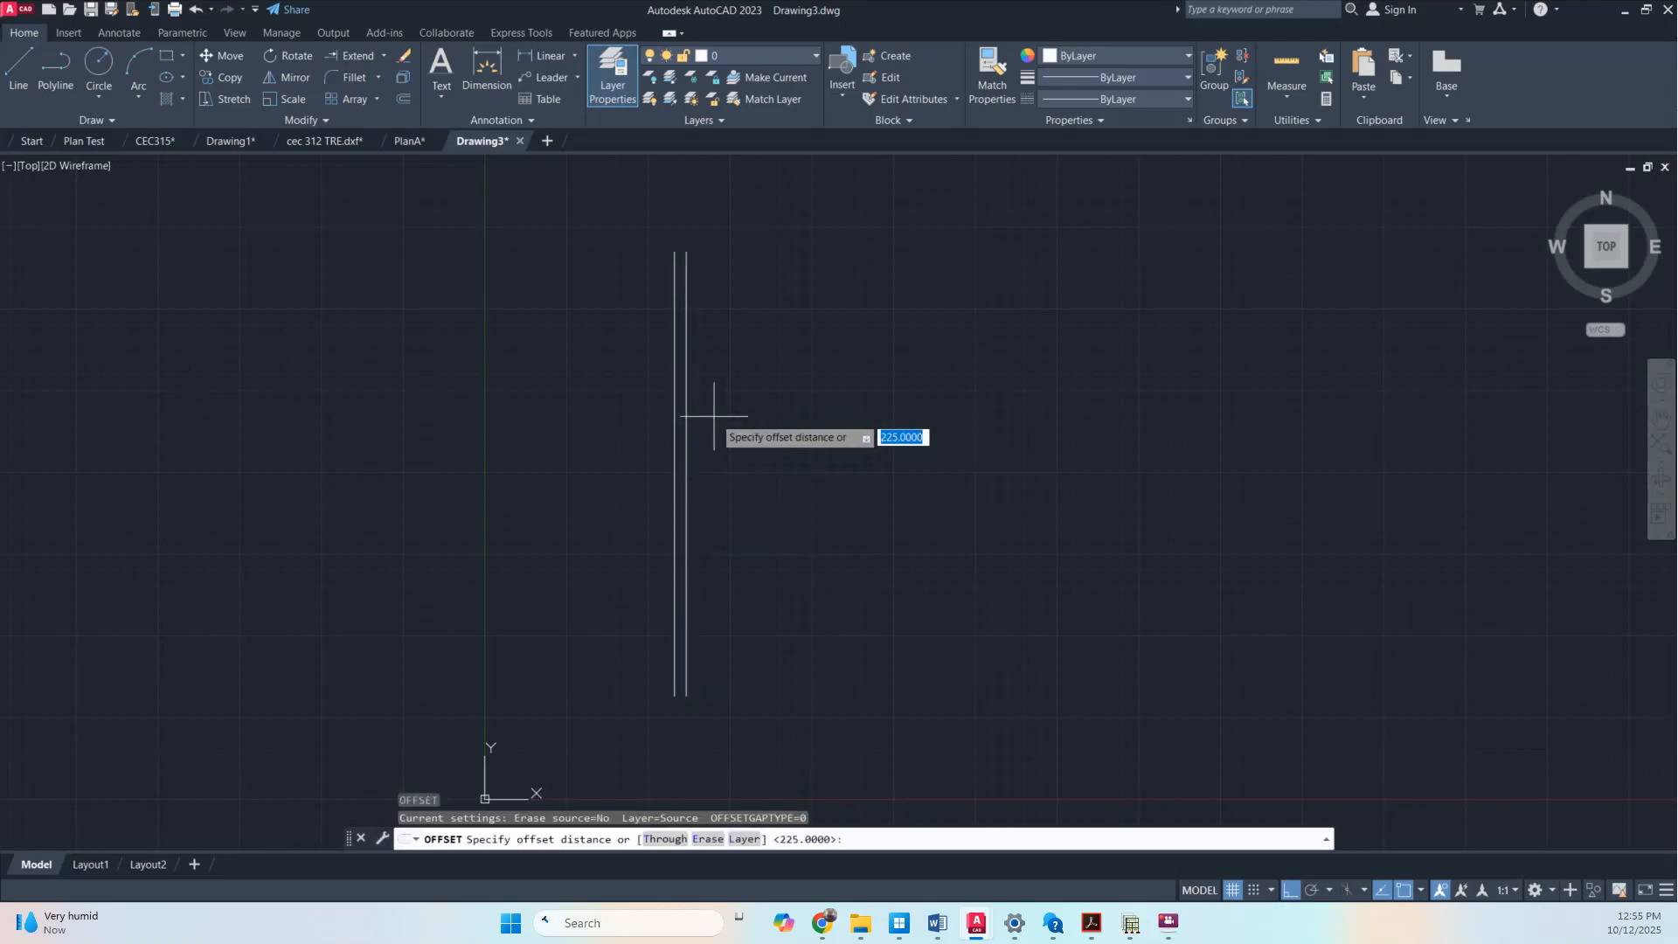
pyautogui.write('4500')
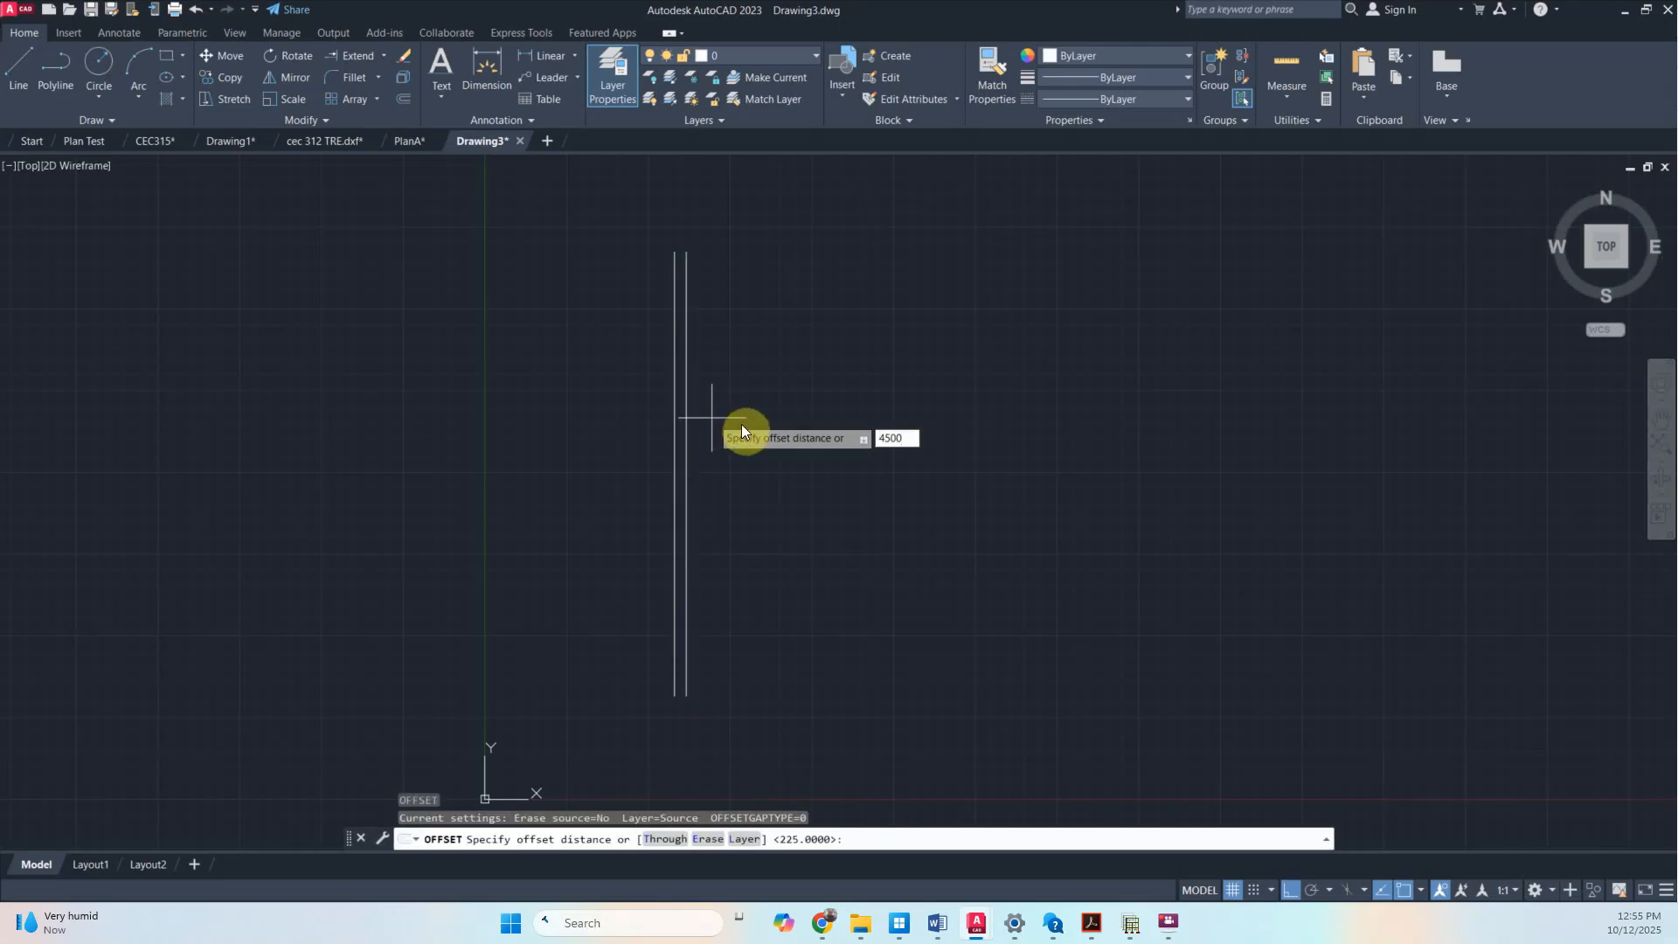
pyautogui.press('Return')
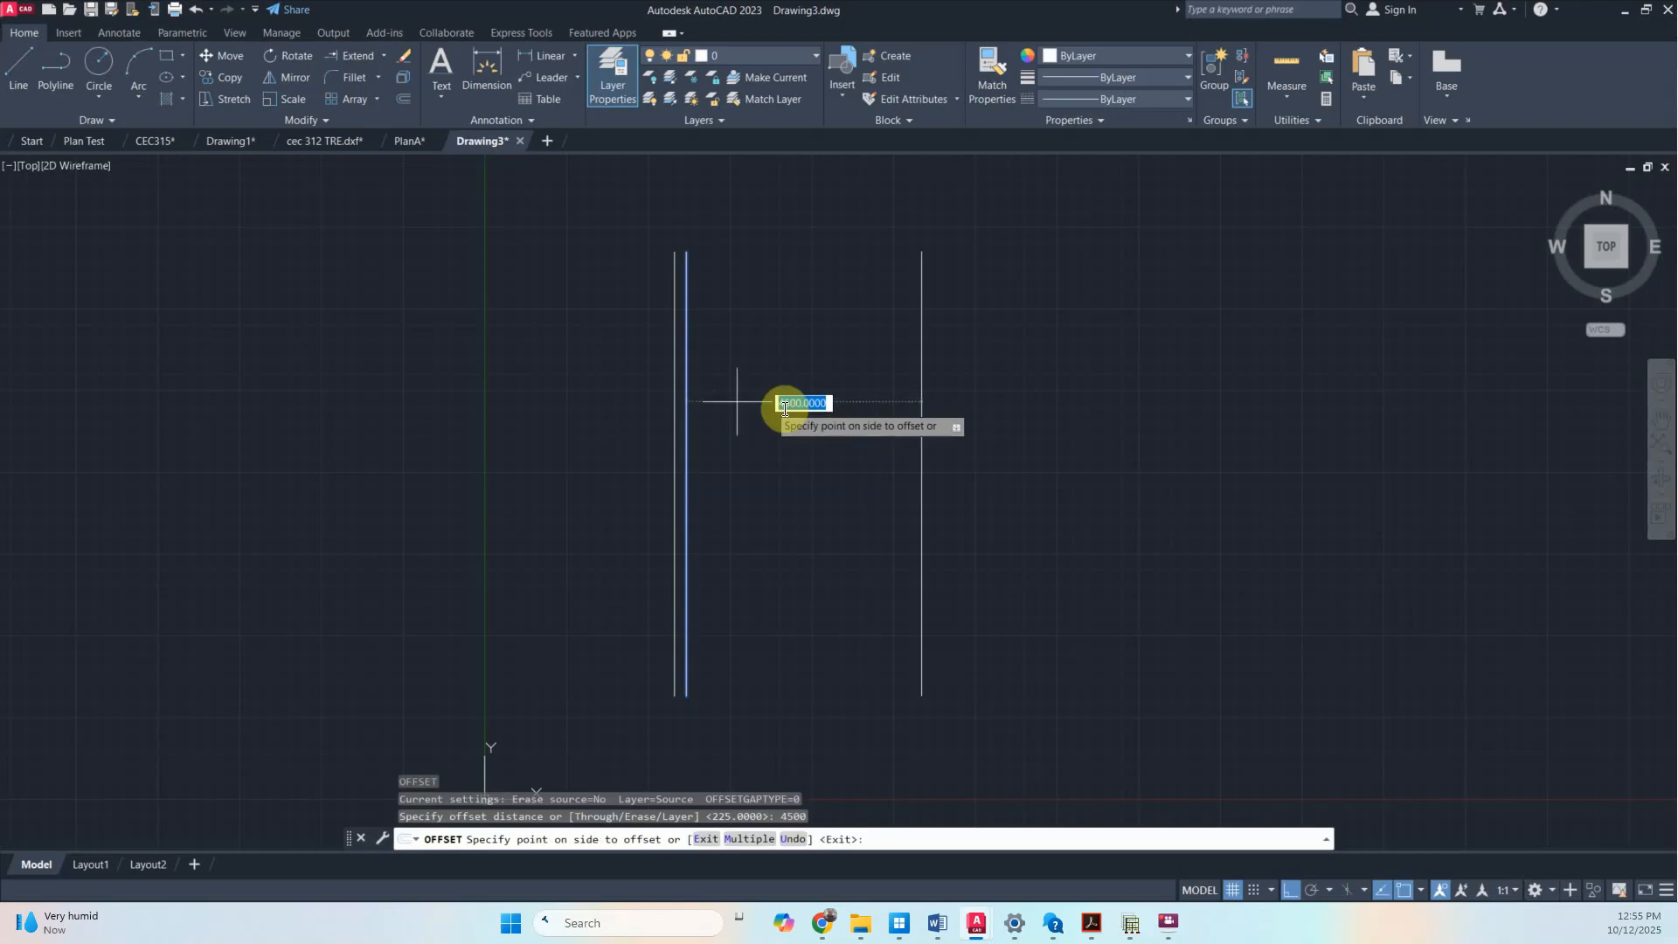
pyautogui.click(885, 411)
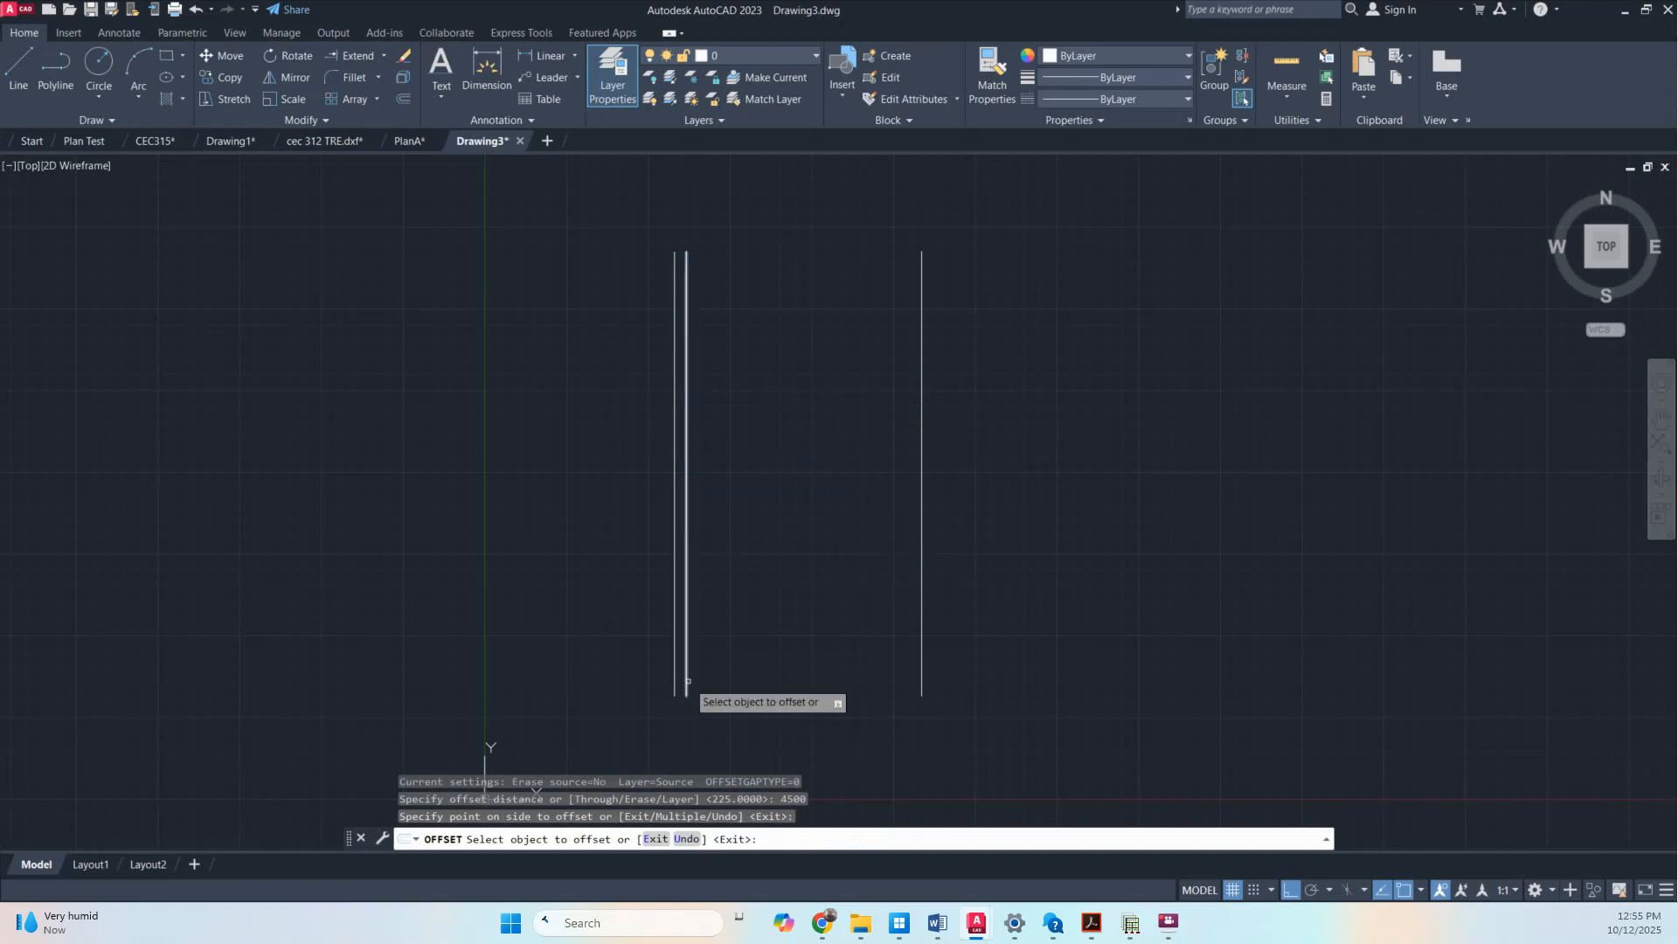
# Draw a horizontal line 9000 long to the right from the lower end of the outermost left vertical line
pyautogui.click(19, 68)
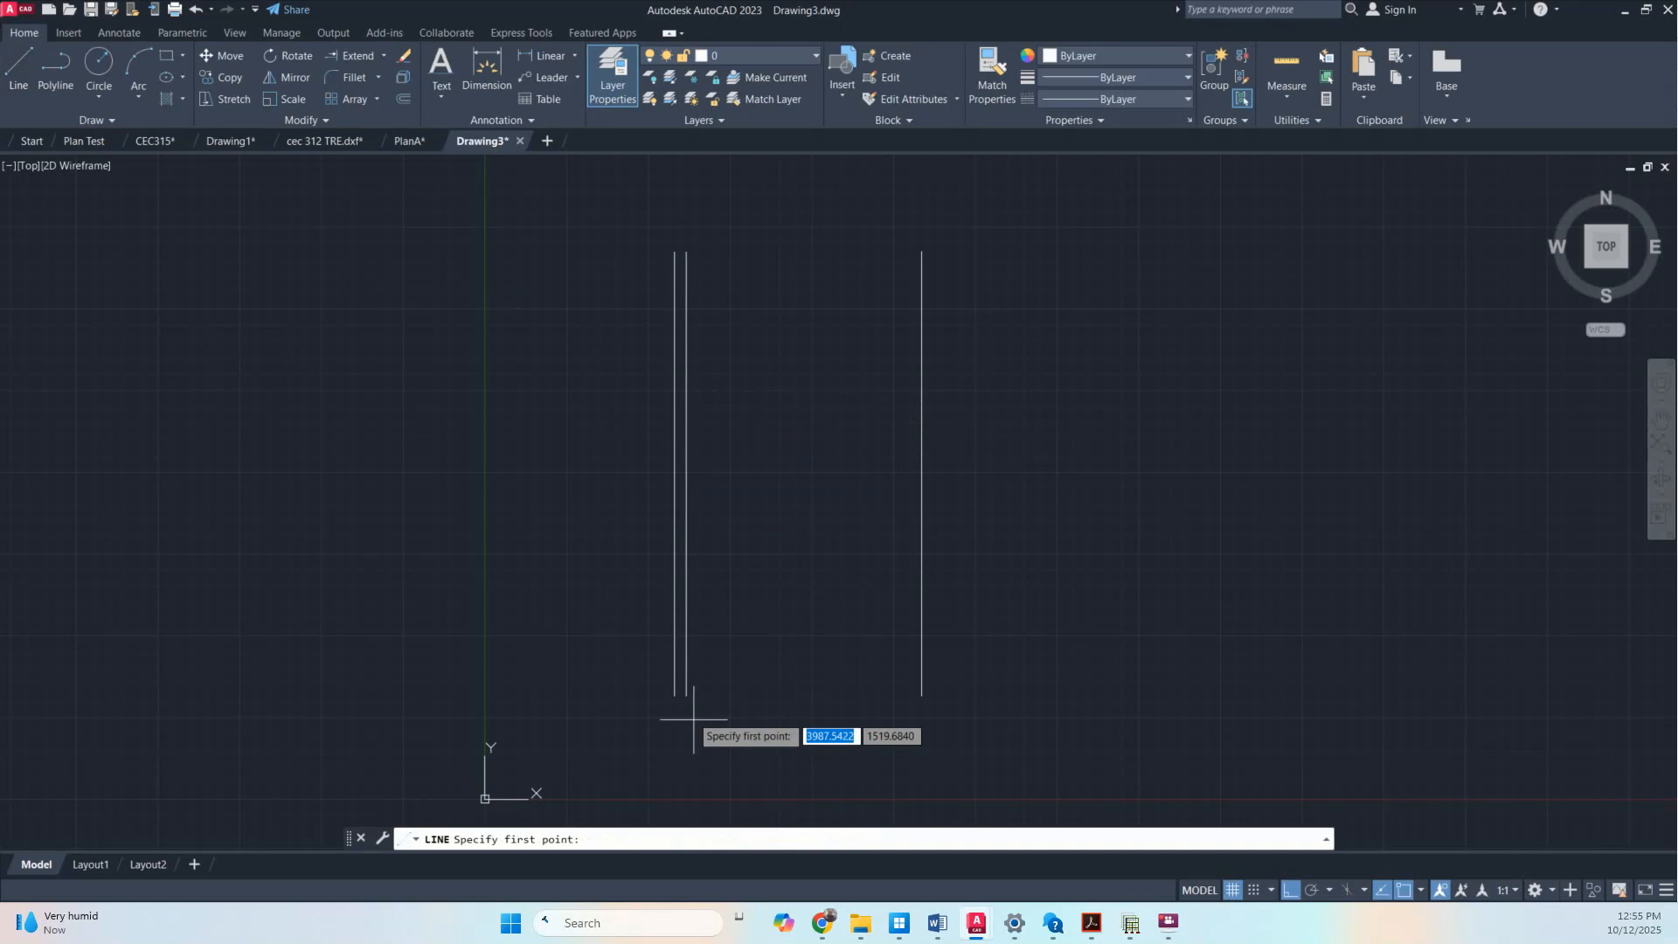
pyautogui.click(674, 697)
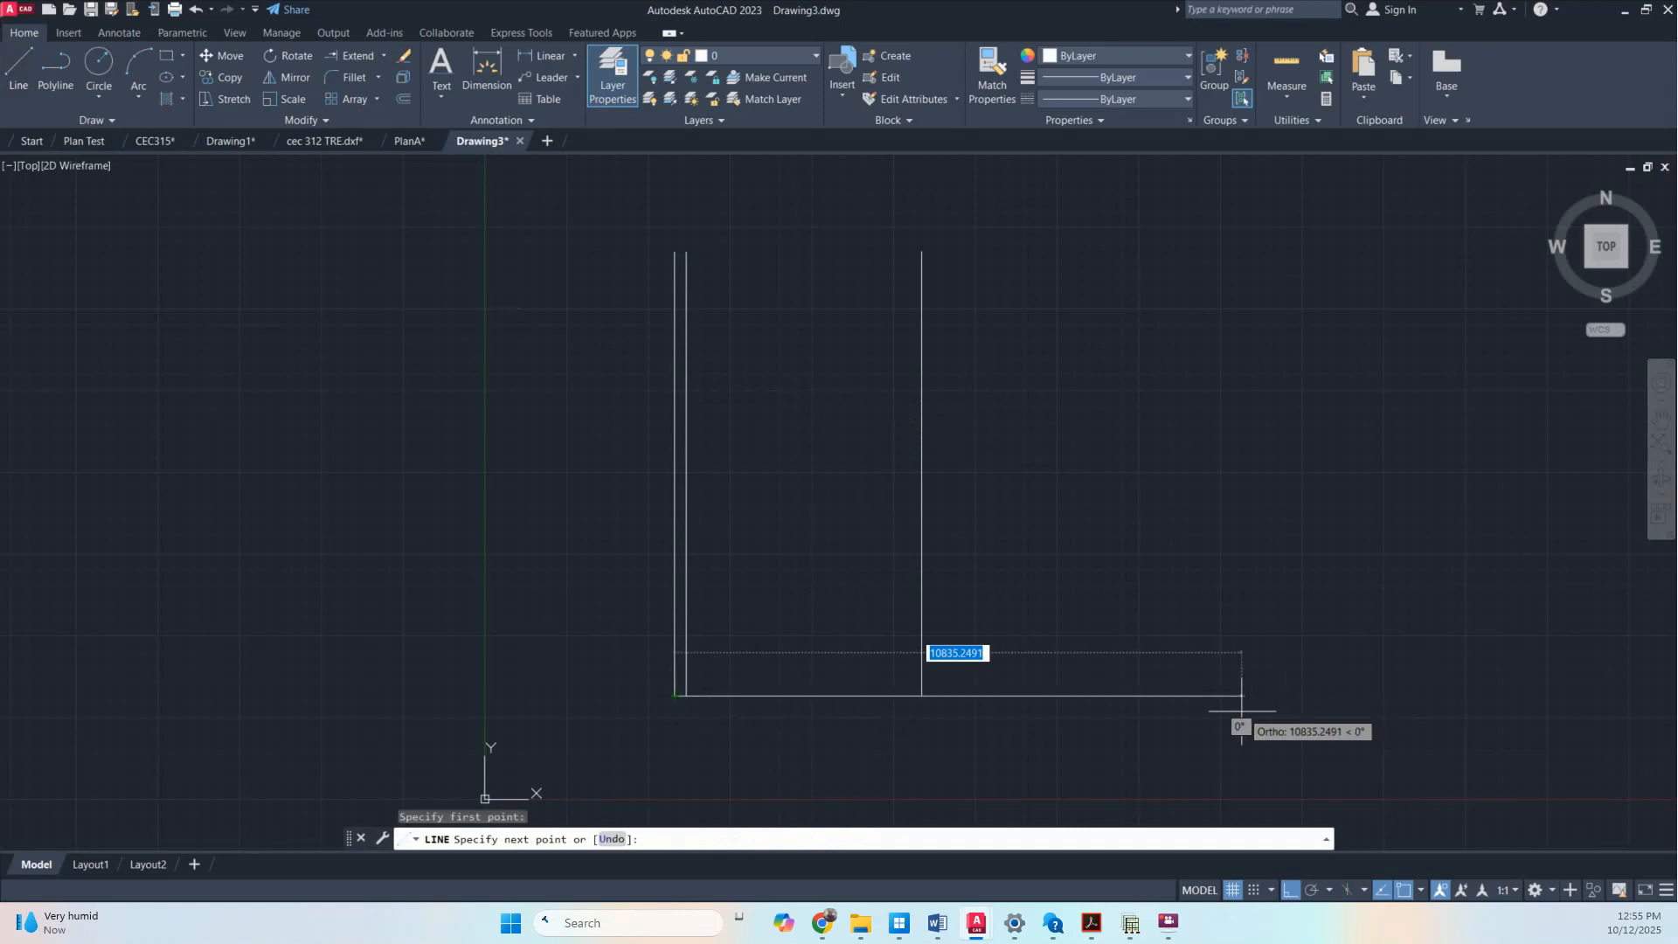
pyautogui.write('9000')
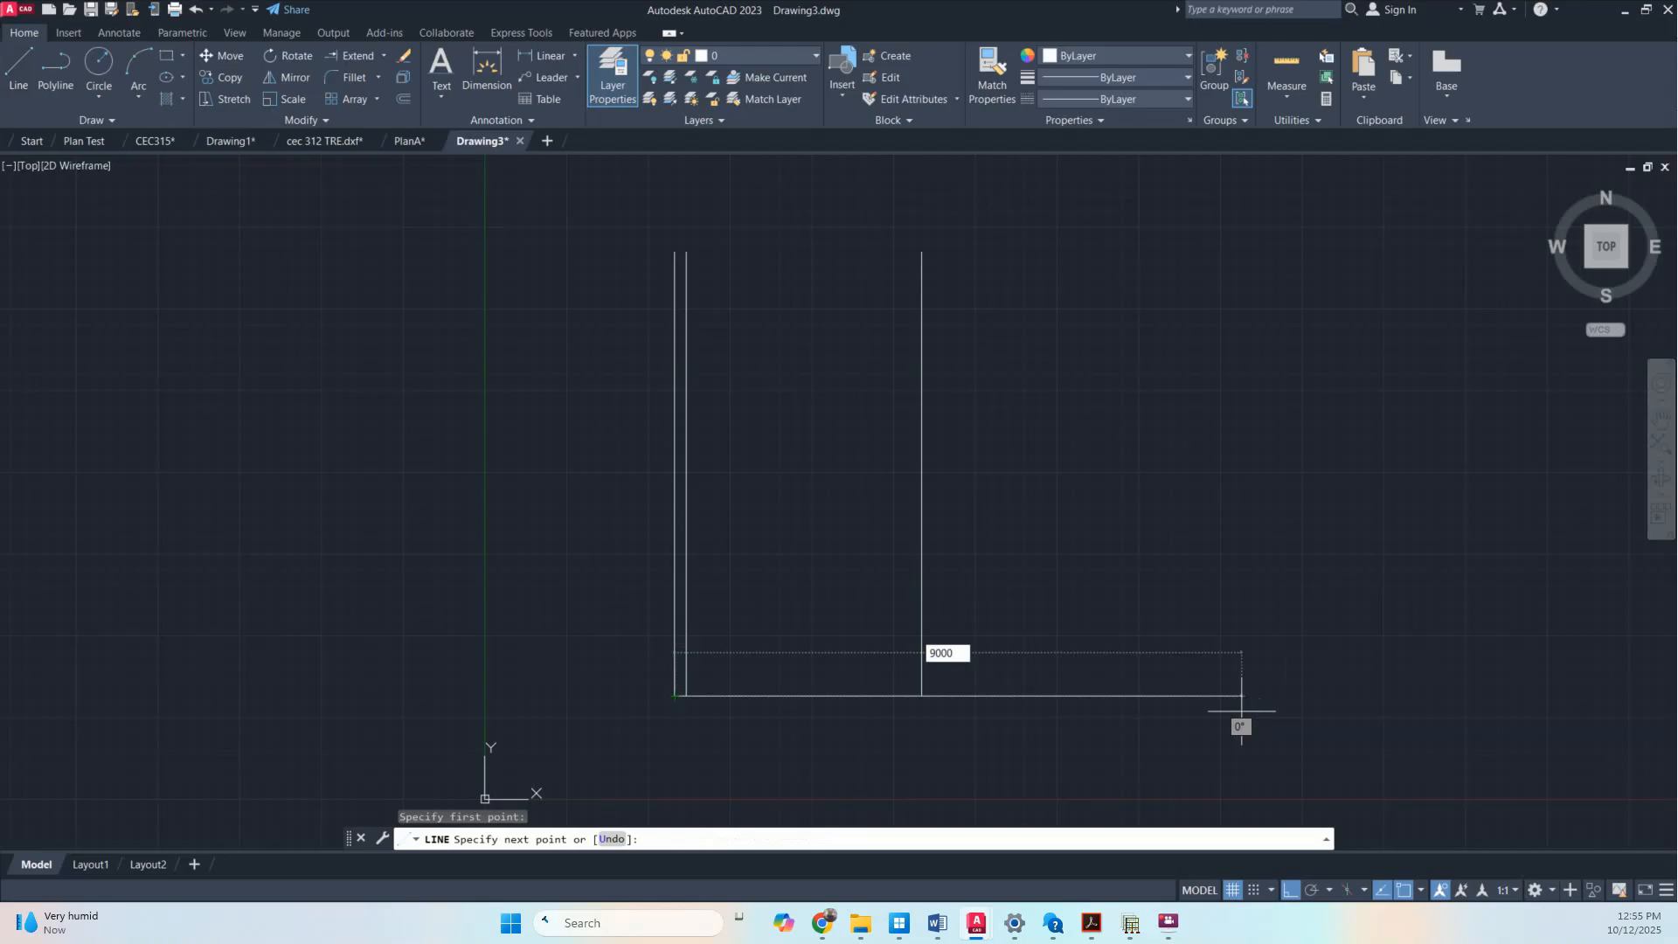
pyautogui.press('Return')
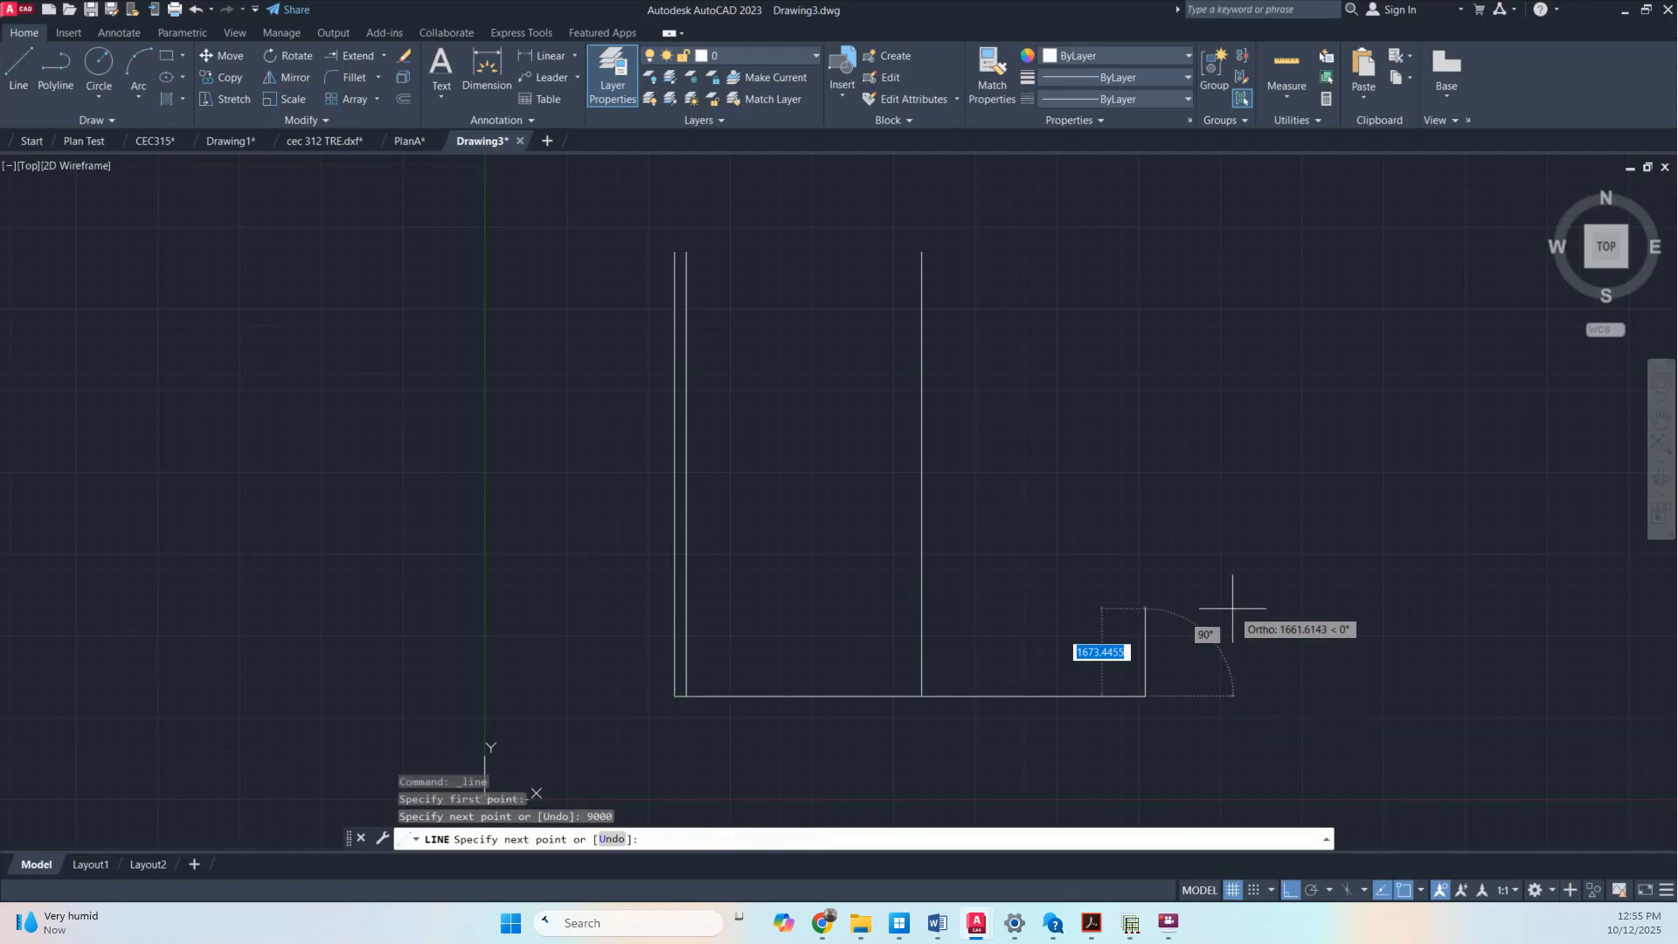
pyautogui.press('Return')
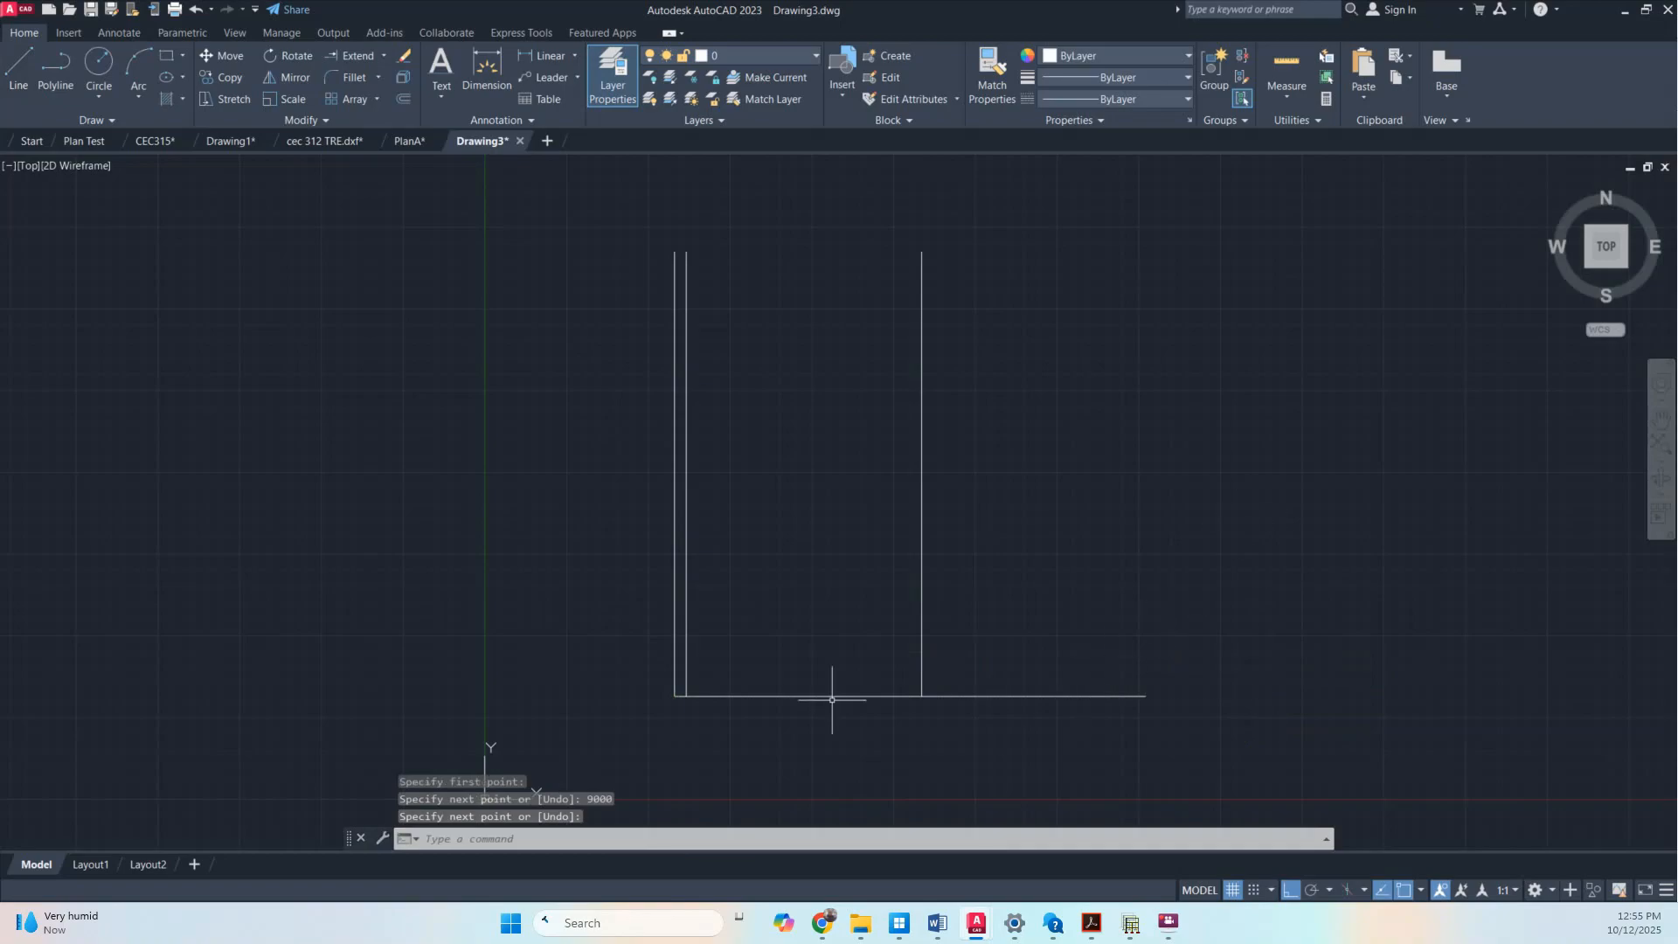
# Offset the horizontal base line 225 upward to form the bottom wall's thickness
pyautogui.click(769, 696)
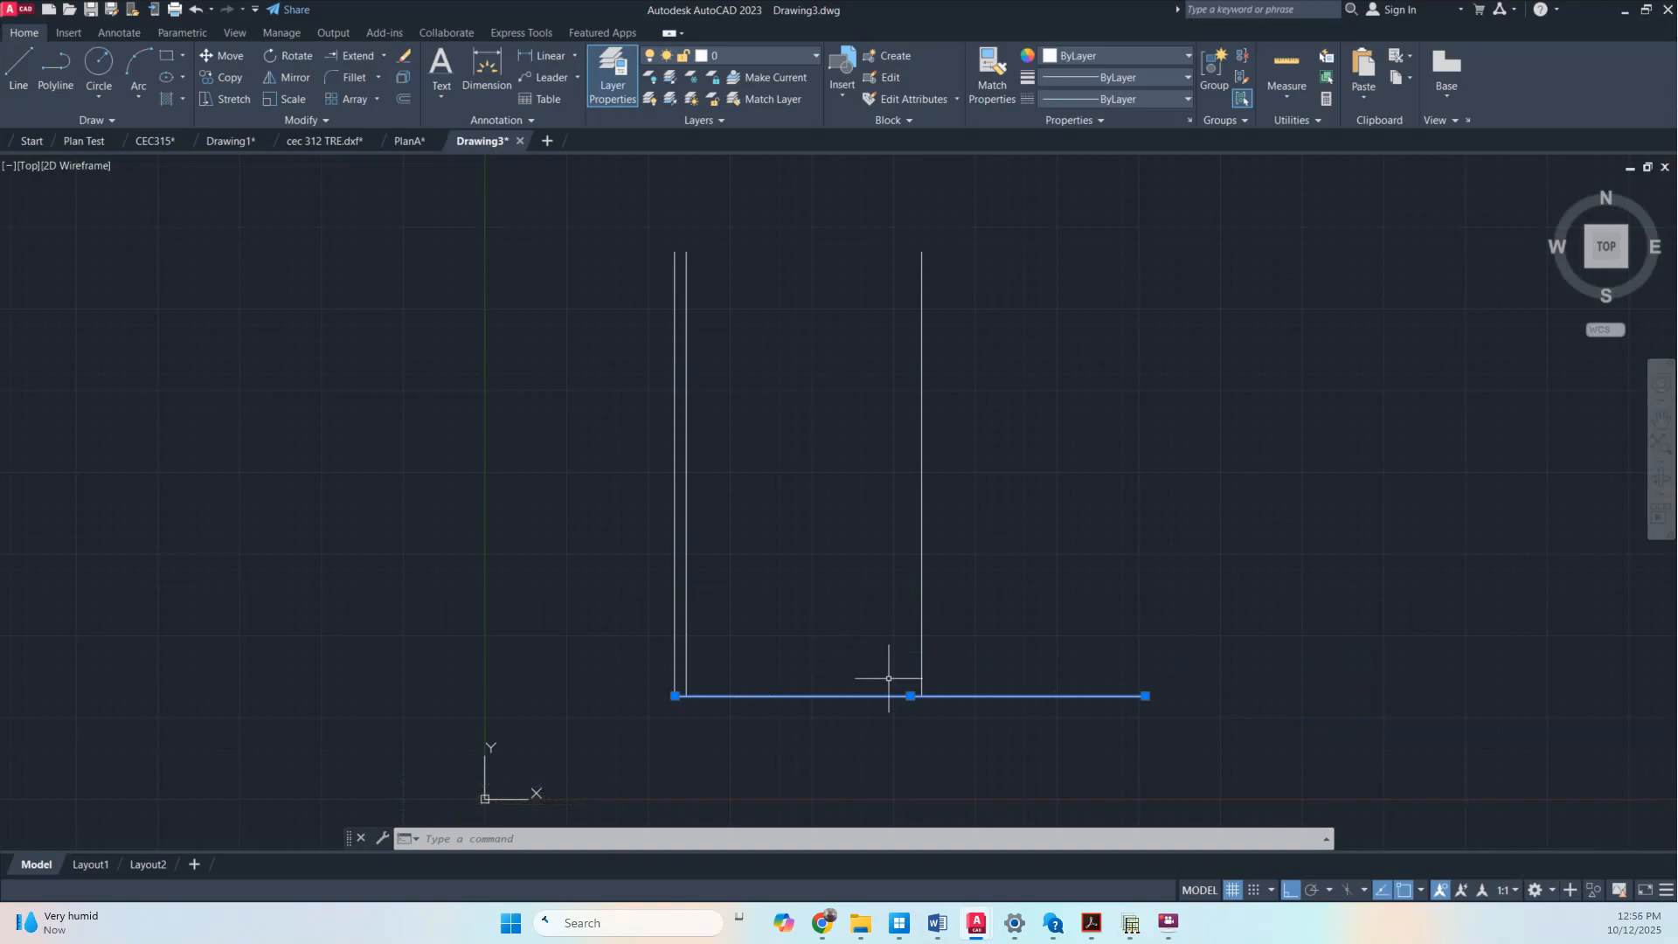
pyautogui.write('o')
pyautogui.press('Return')
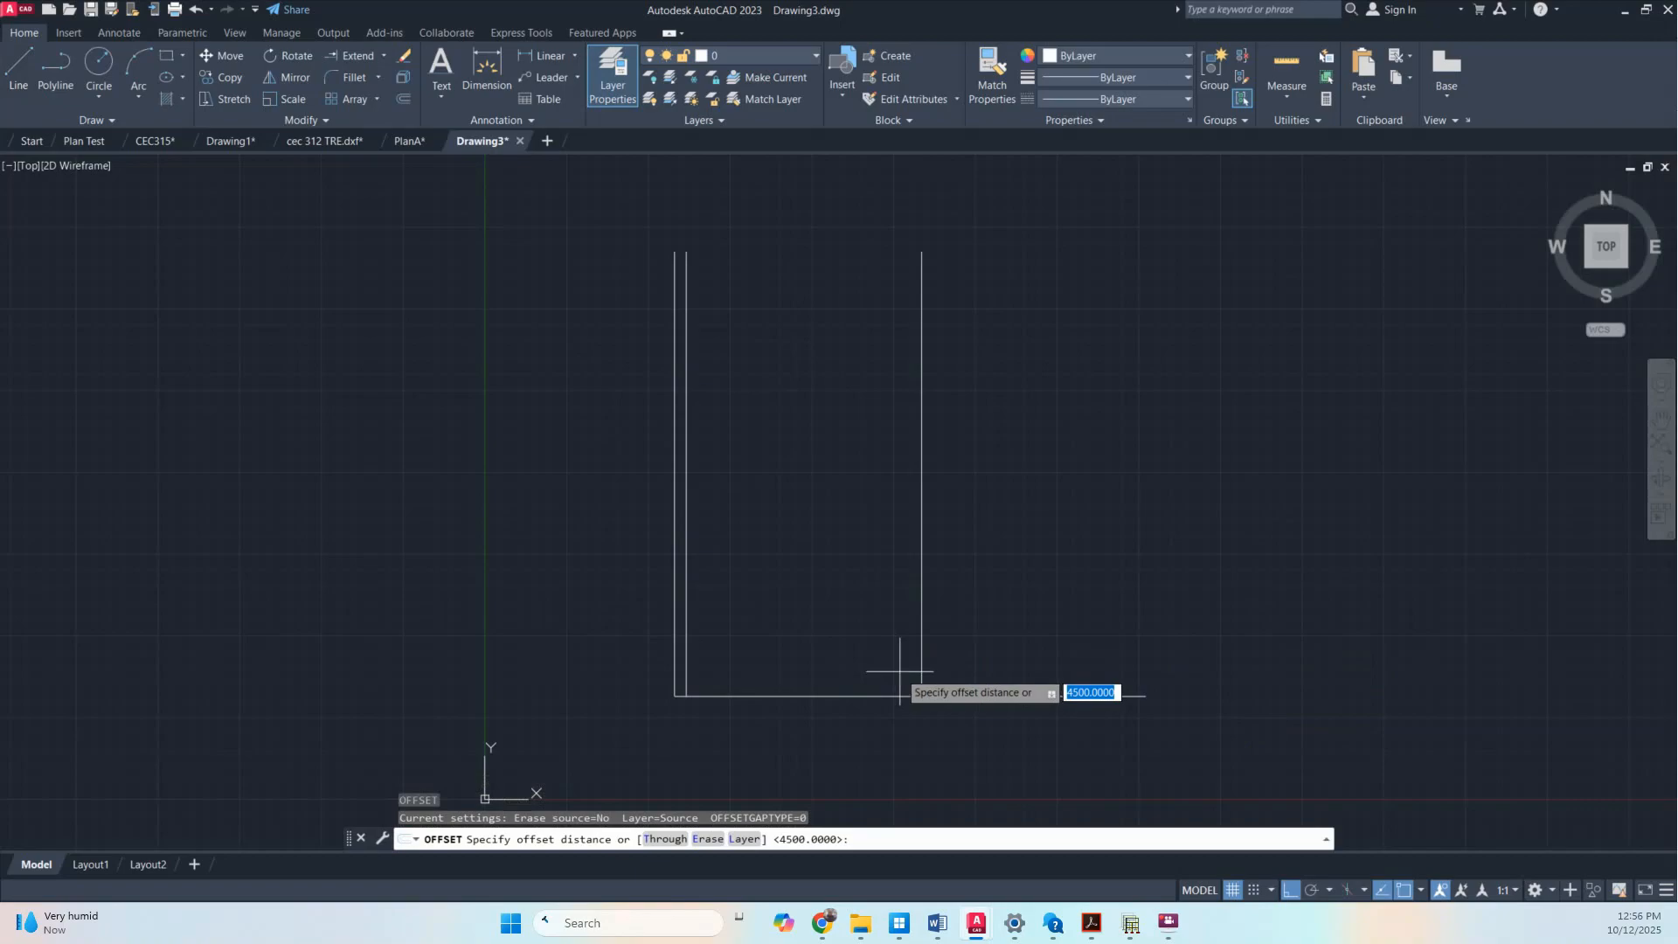
pyautogui.write('225')
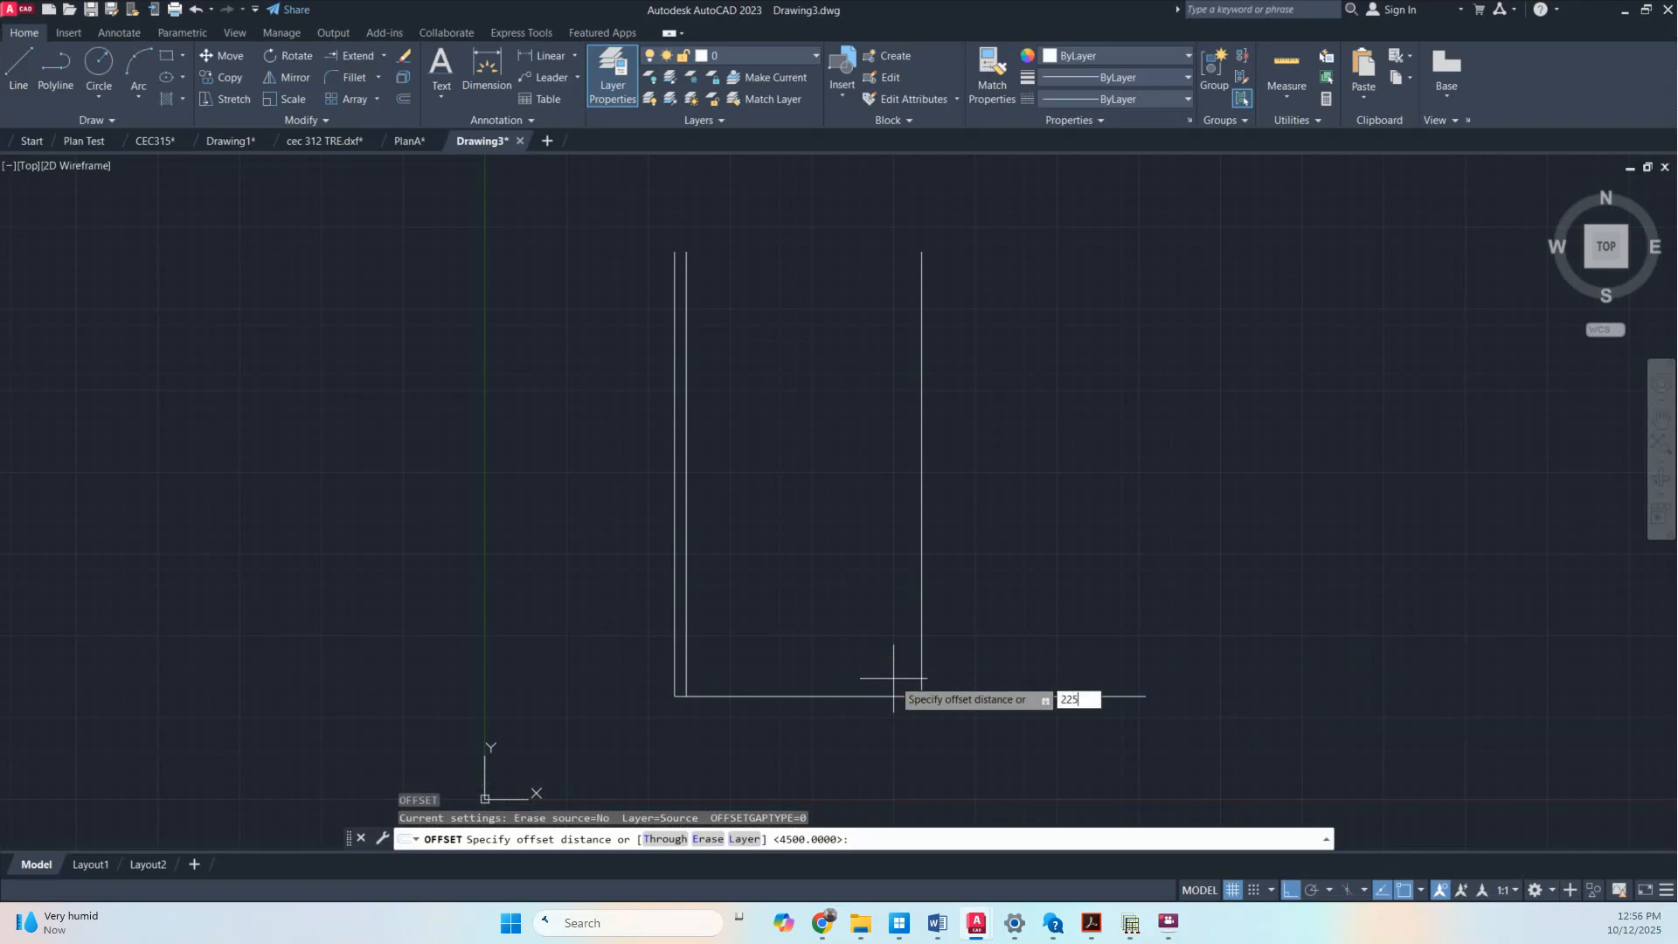
pyautogui.press('Return')
pyautogui.click(909, 696)
pyautogui.click(887, 665)
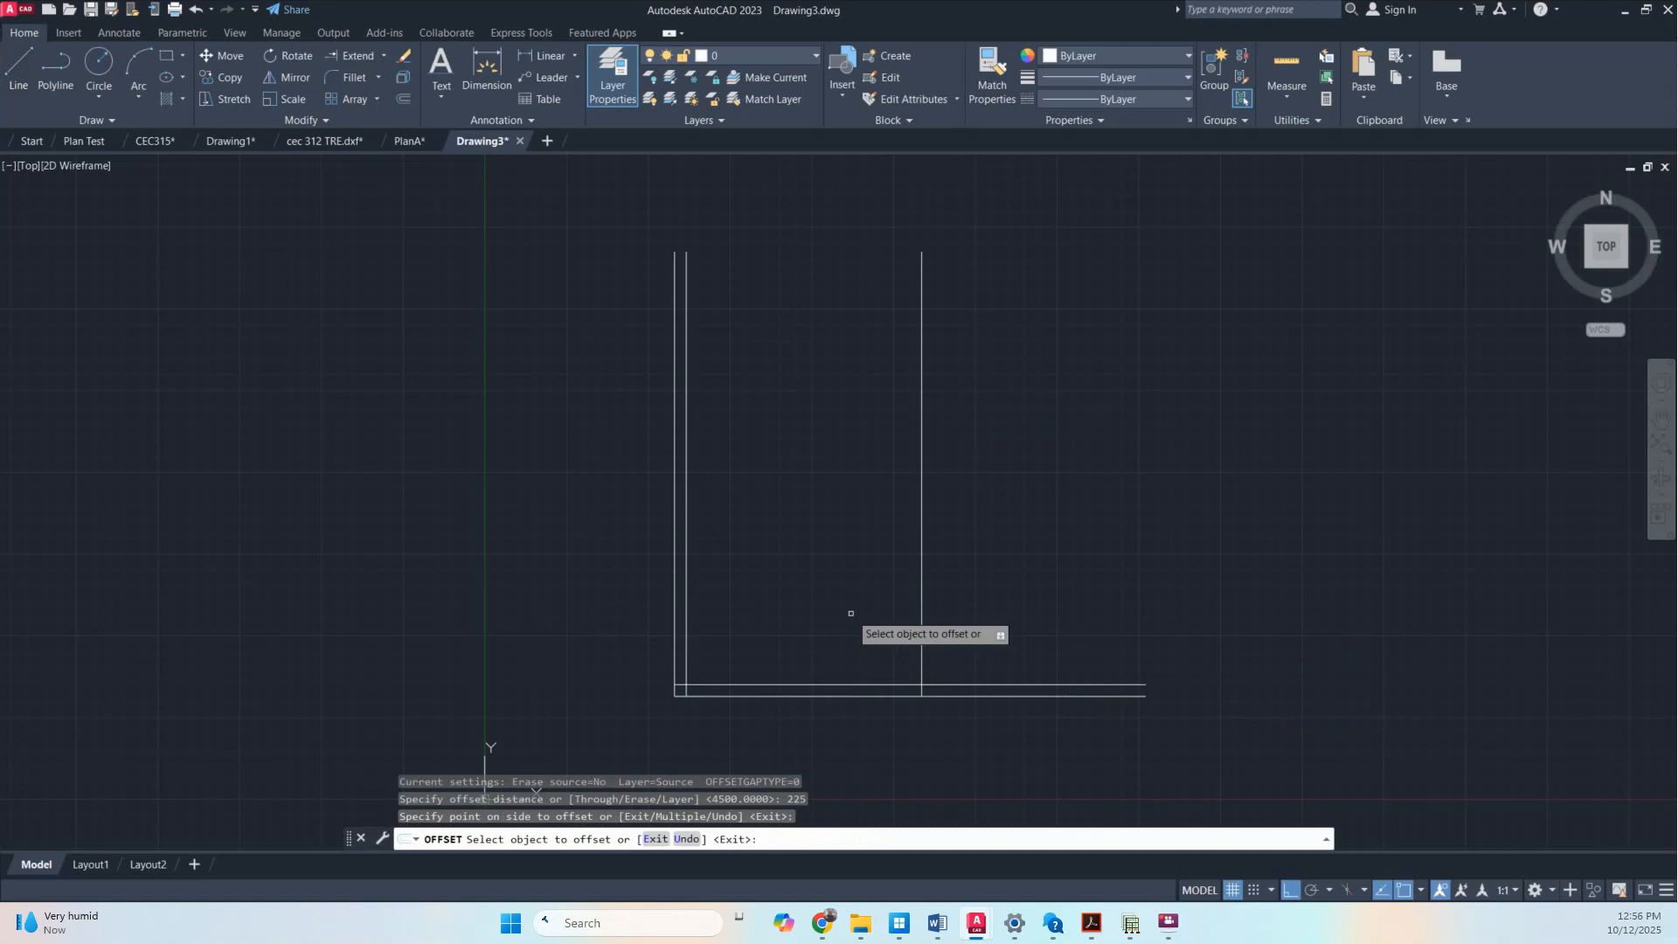
pyautogui.press('Escape')
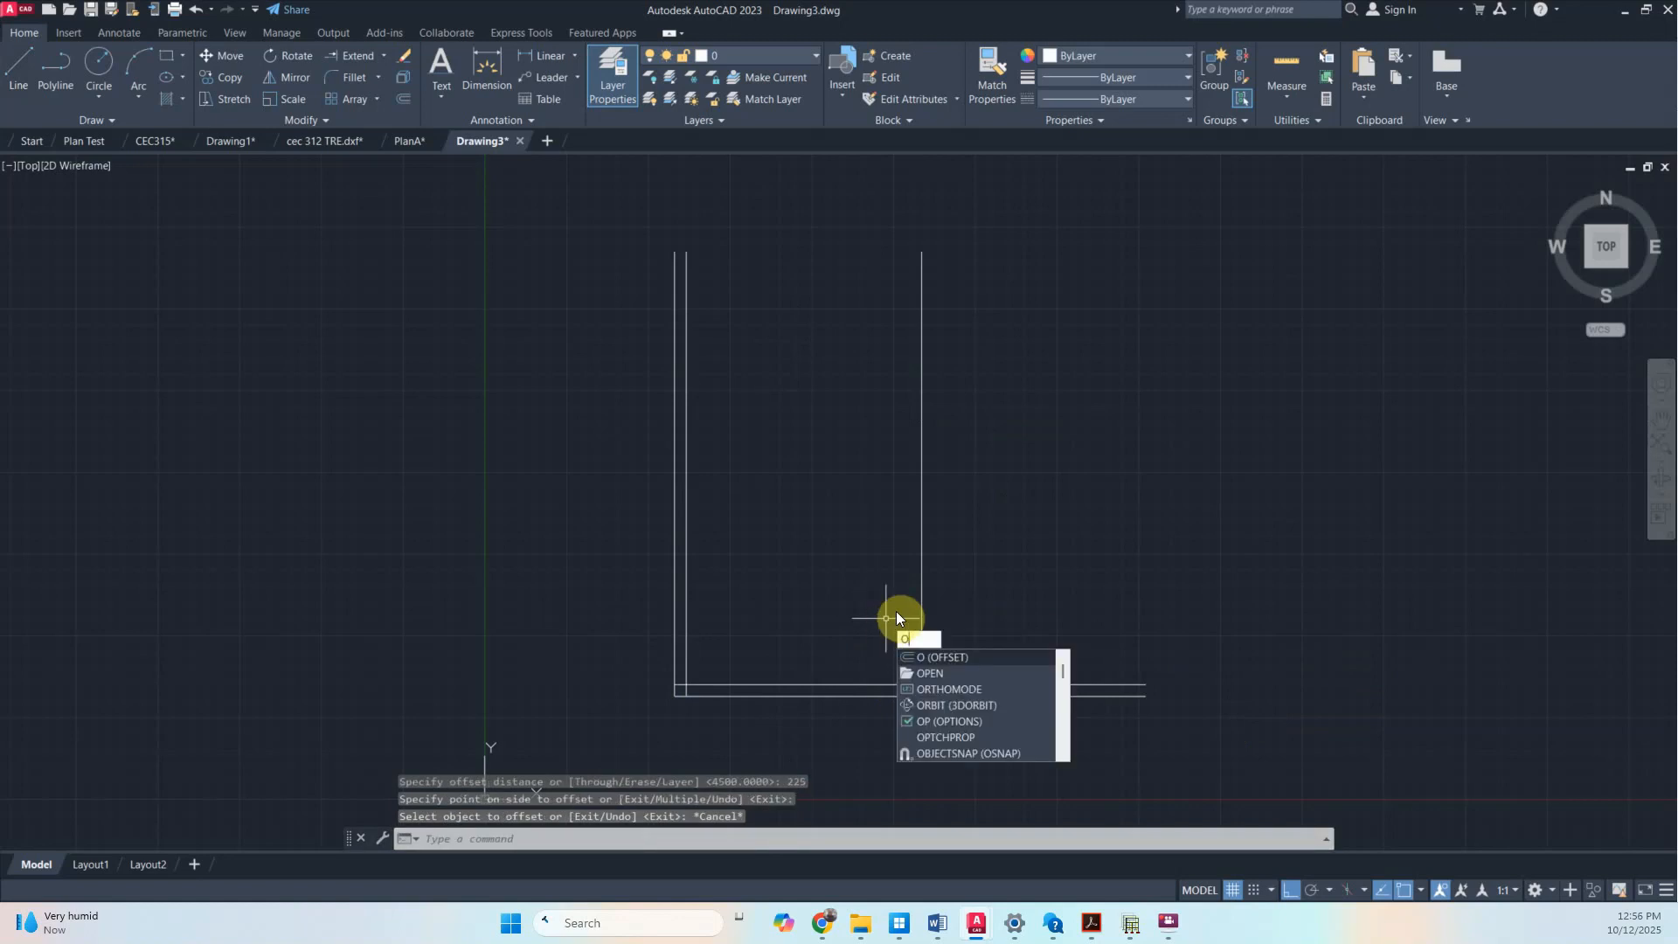
# Offset the bottom wall's inner line 4000 upward
pyautogui.press('Return')
pyautogui.write('4000')
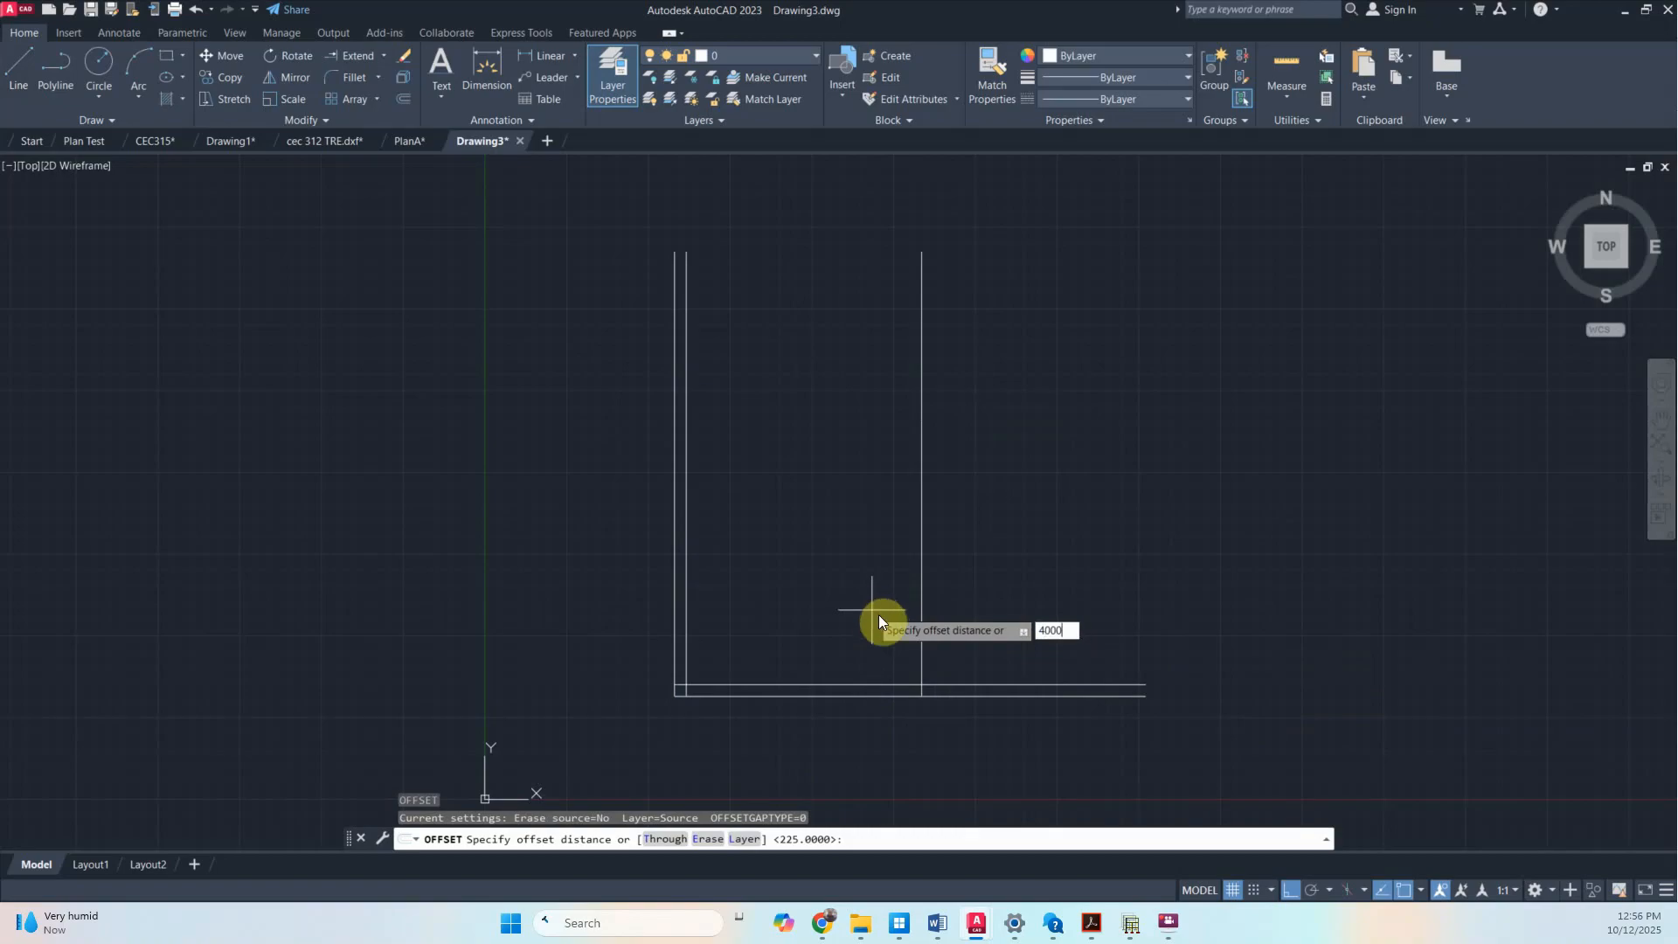
pyautogui.press('Return')
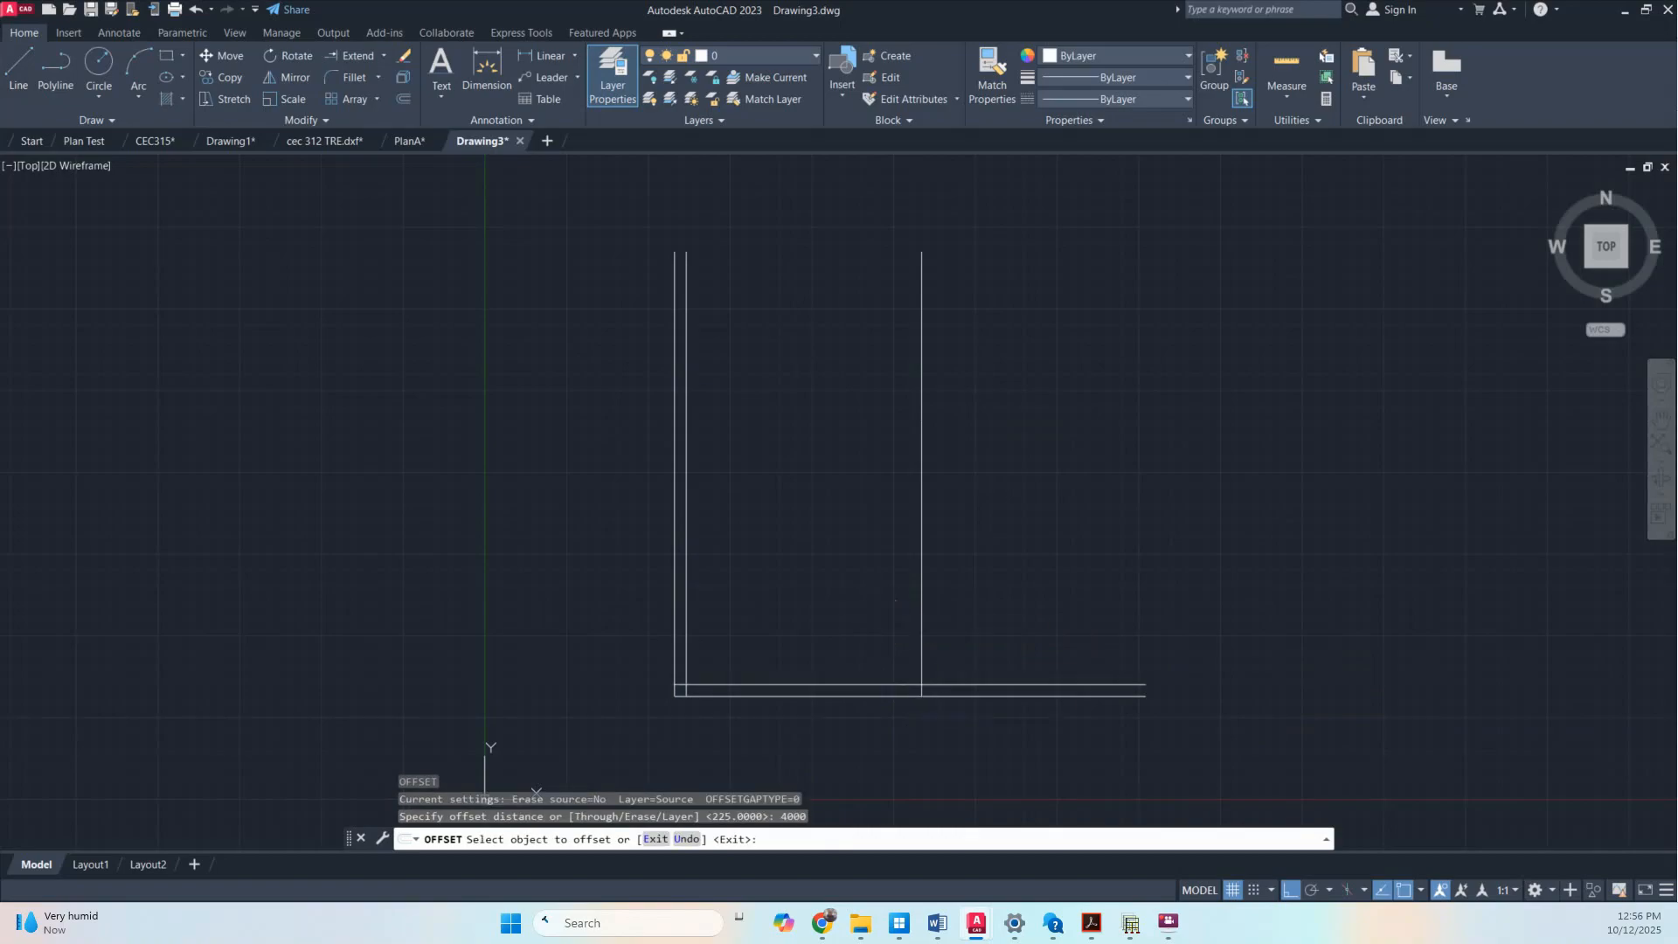
pyautogui.click(874, 685)
pyautogui.click(860, 550)
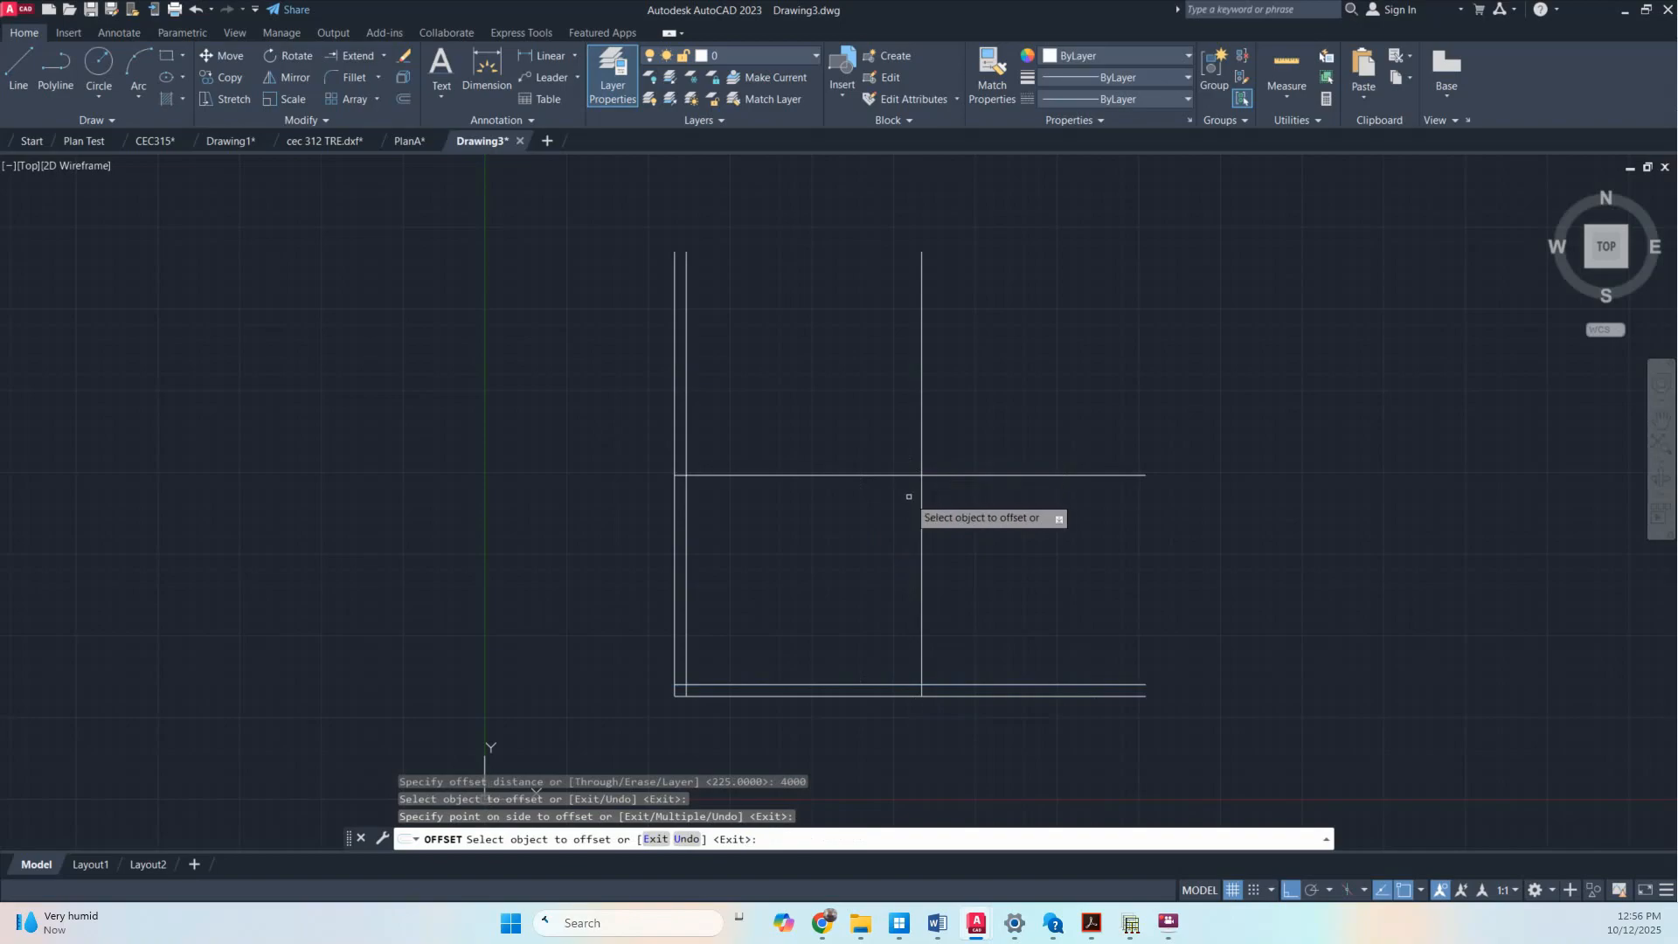
pyautogui.press('Return')
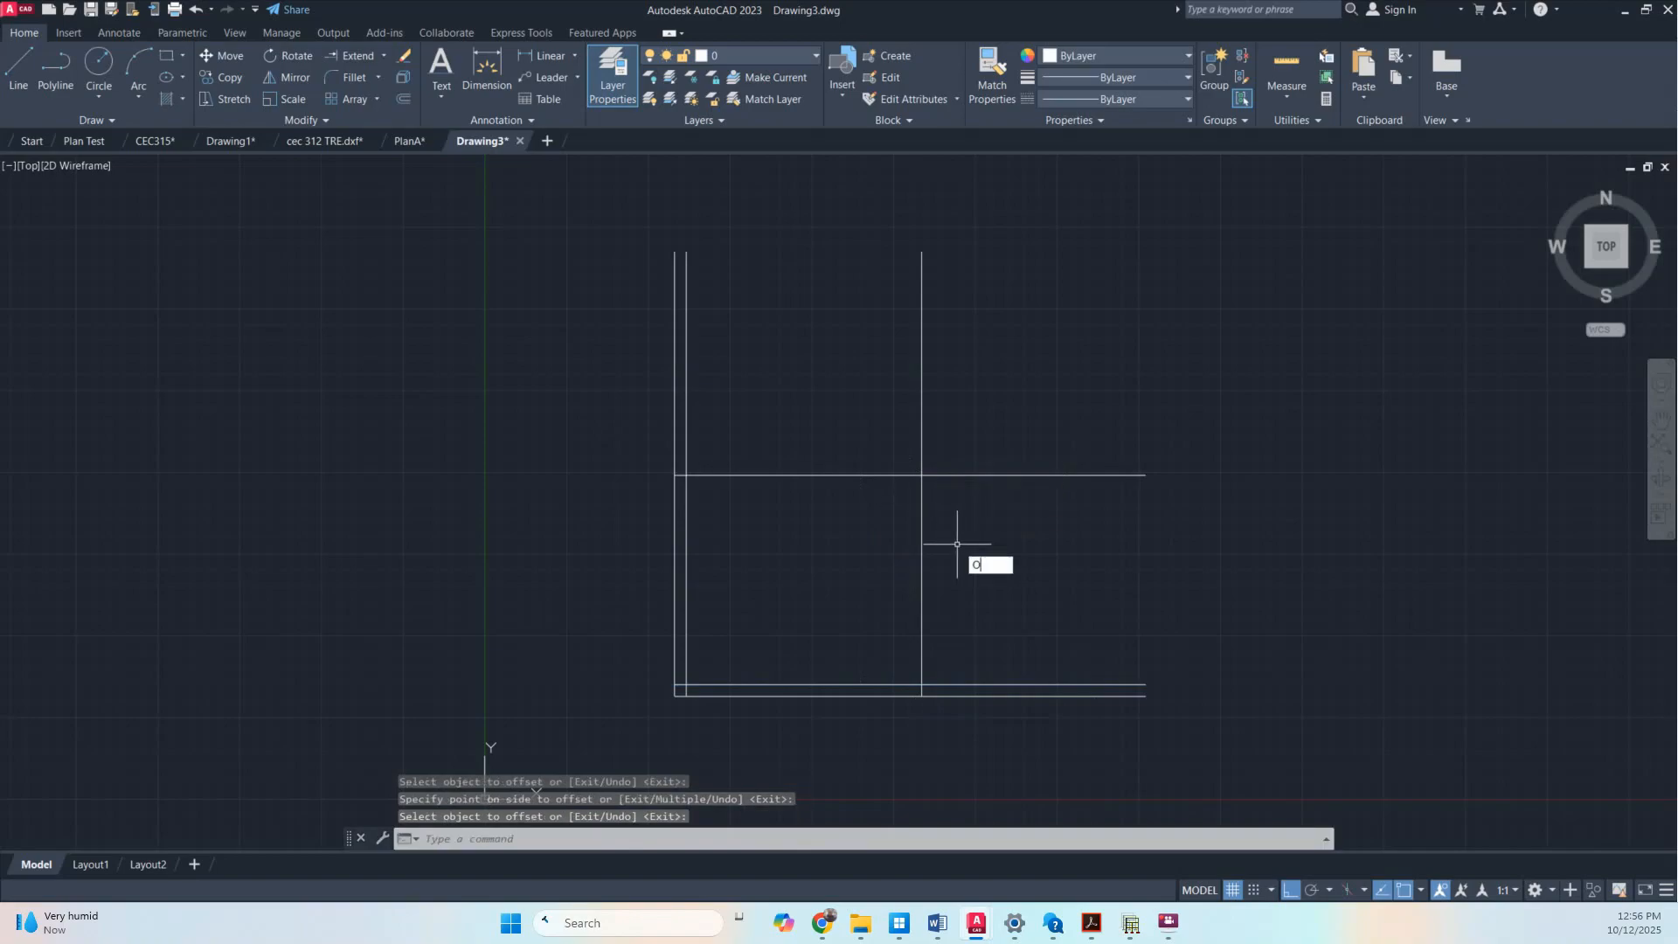
# Offset the horizontal line above the lower room 225 upward to form the middle wall's thickness
pyautogui.write('O')
pyautogui.press('Return')
pyautogui.write('225')
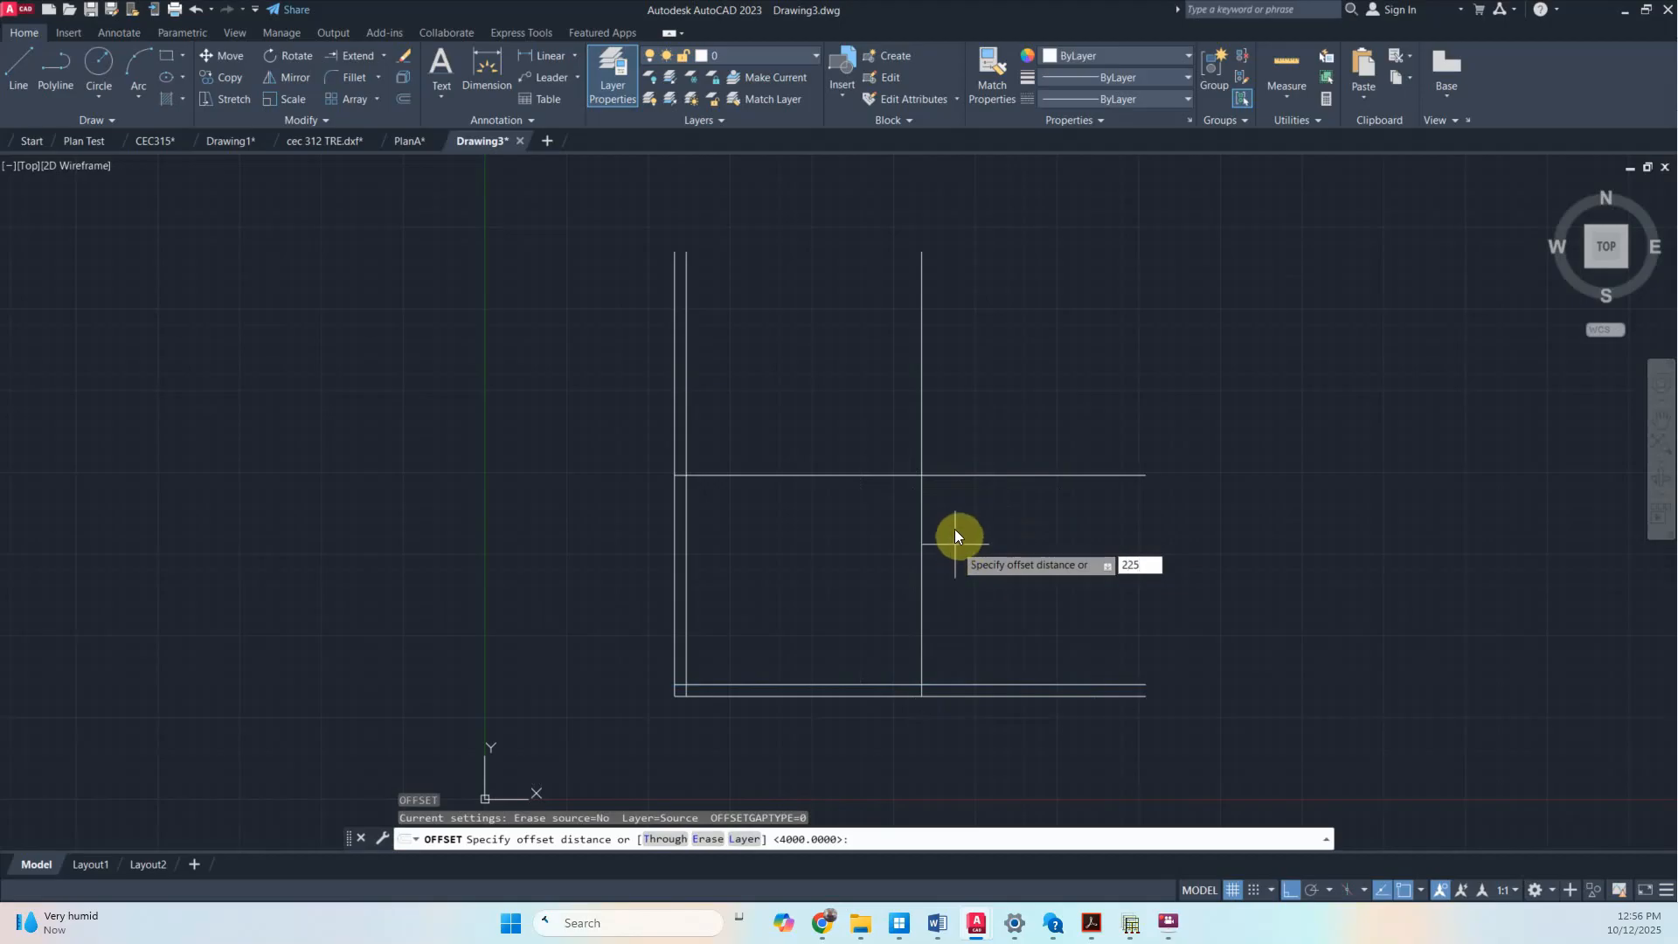
pyautogui.press('Return')
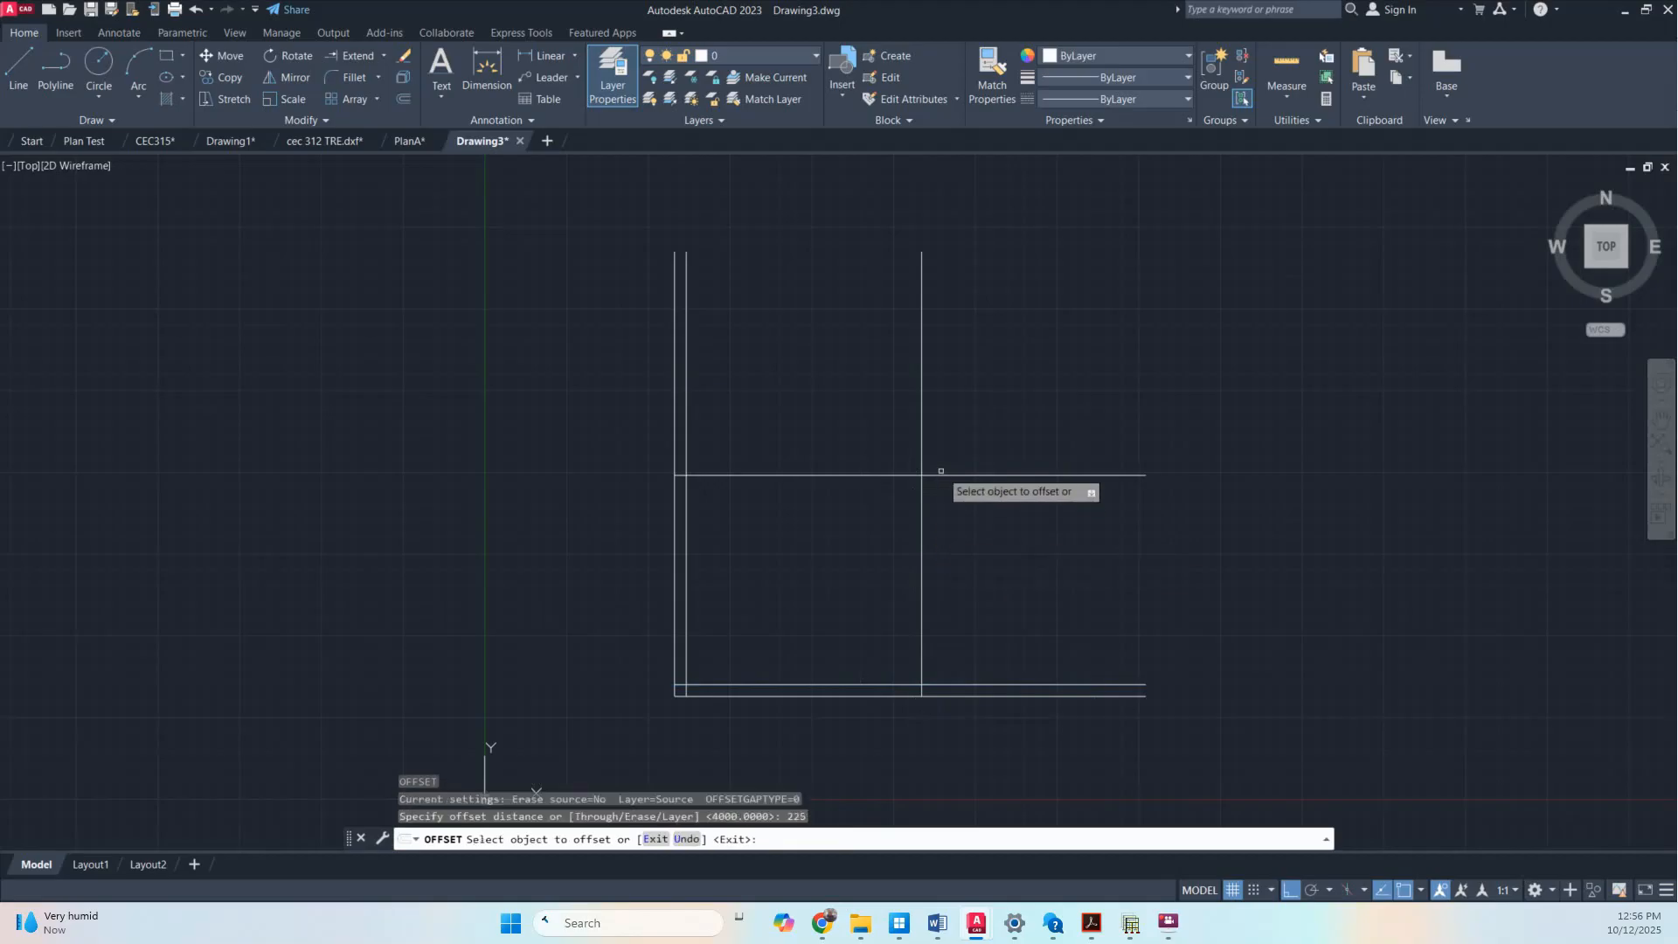
pyautogui.click(940, 475)
pyautogui.click(944, 459)
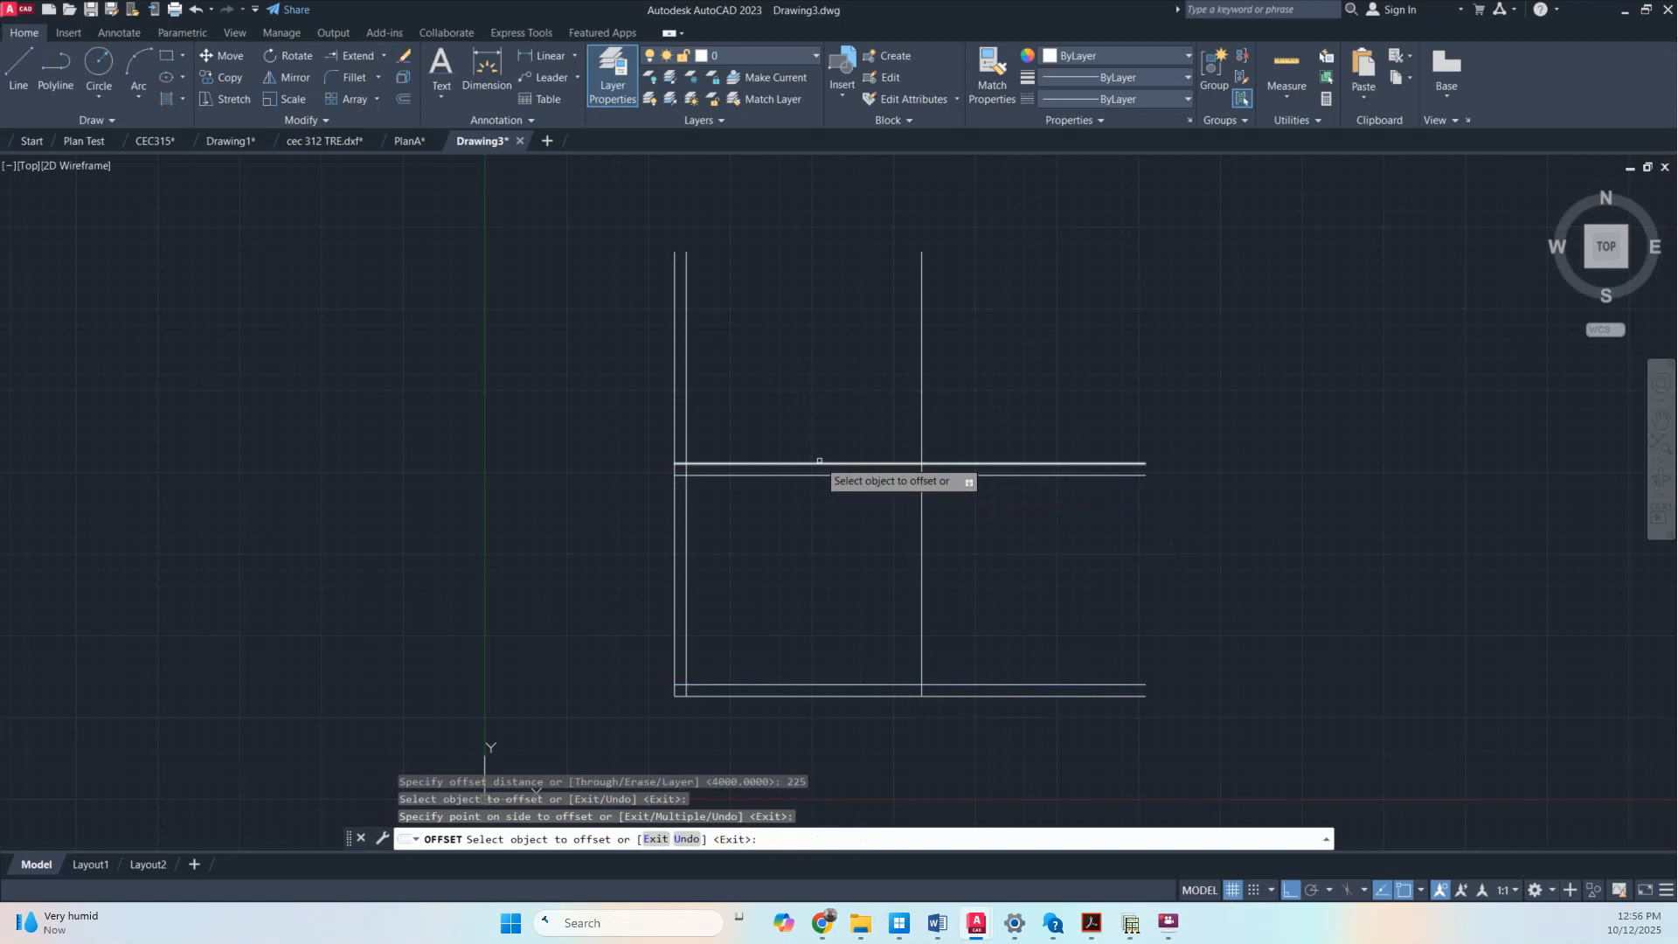
pyautogui.press('Escape')
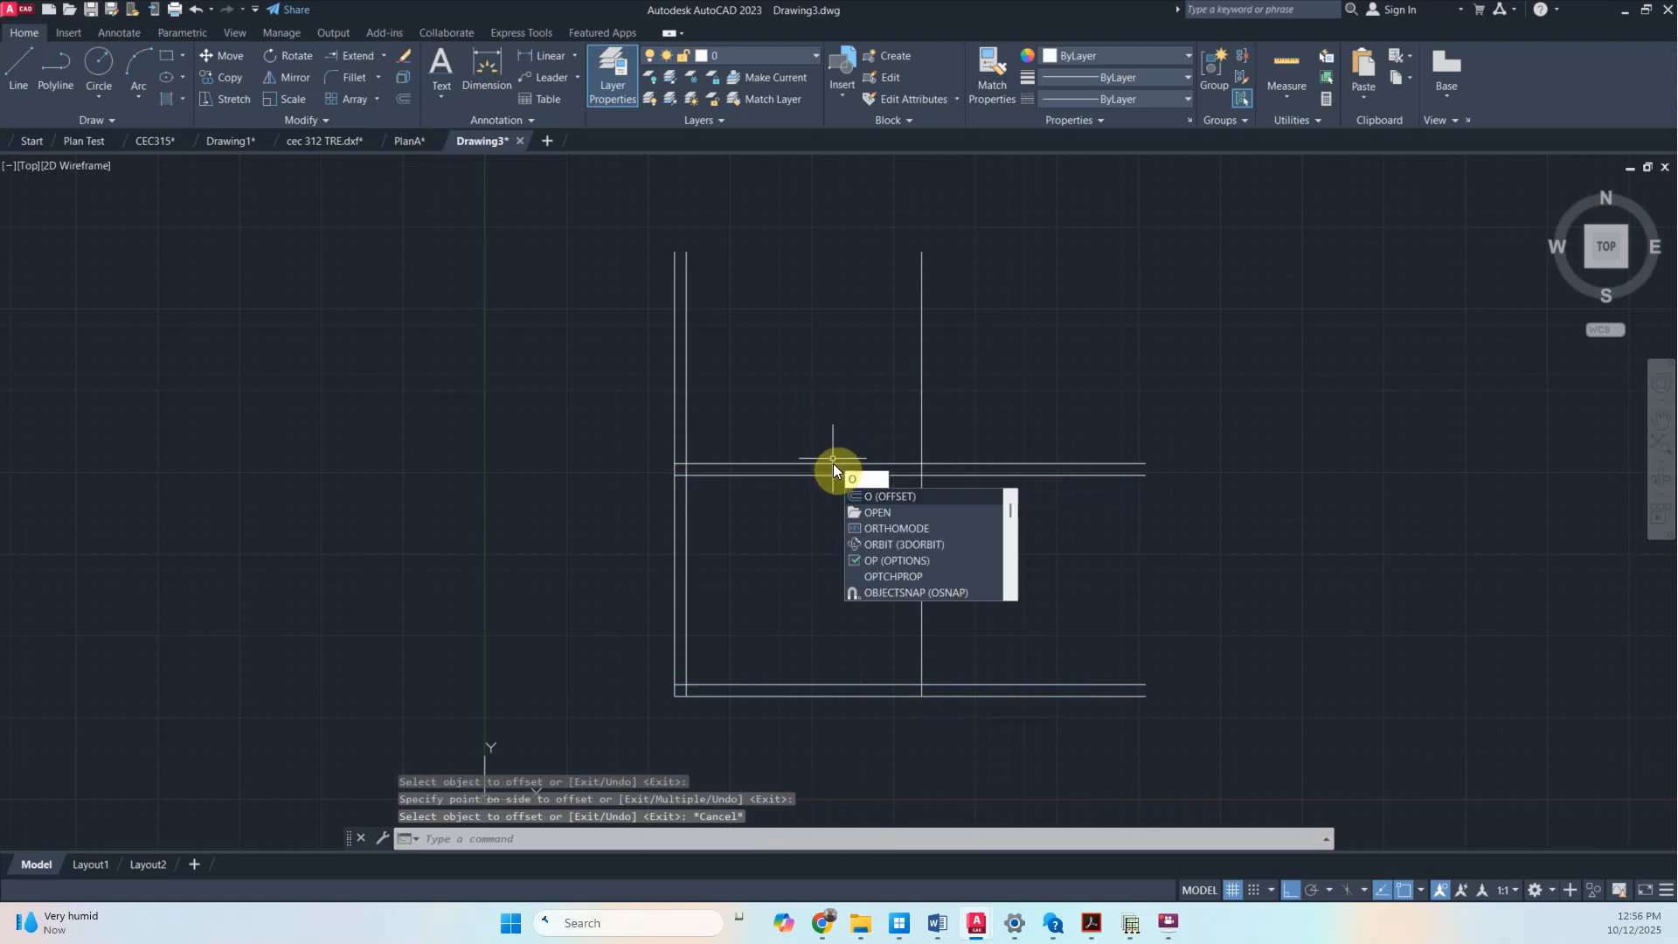
# Offset the upper line of the middle horizontal wall 3000 upward
pyautogui.press('Return')
pyautogui.press('Escape')
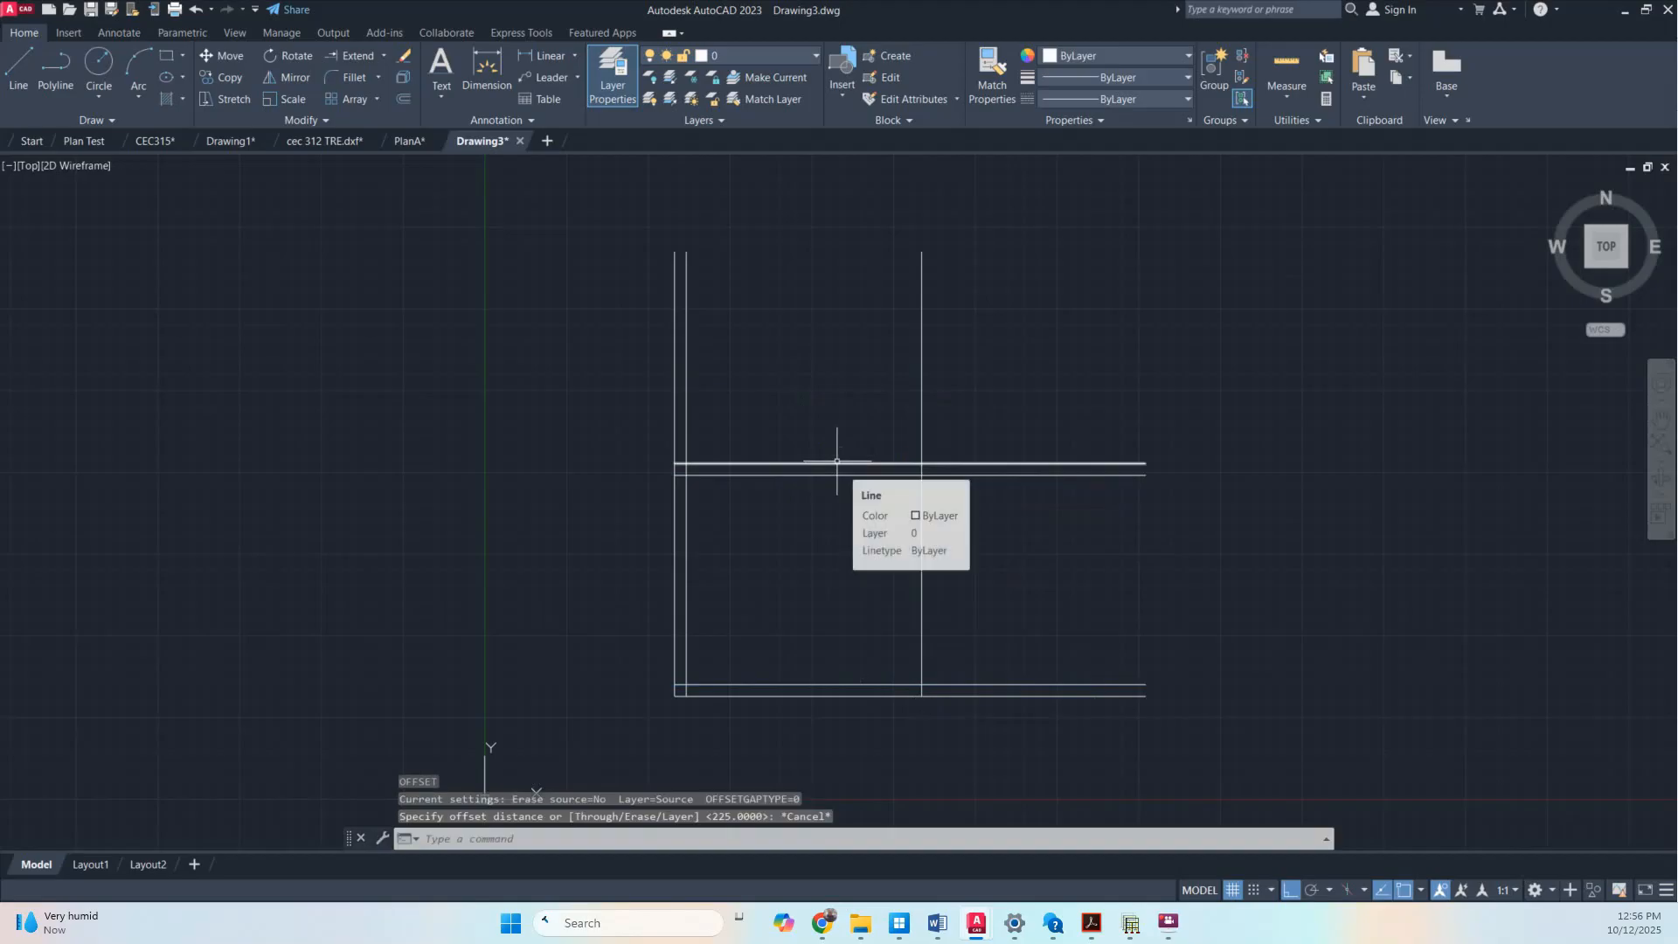
pyautogui.press('Return')
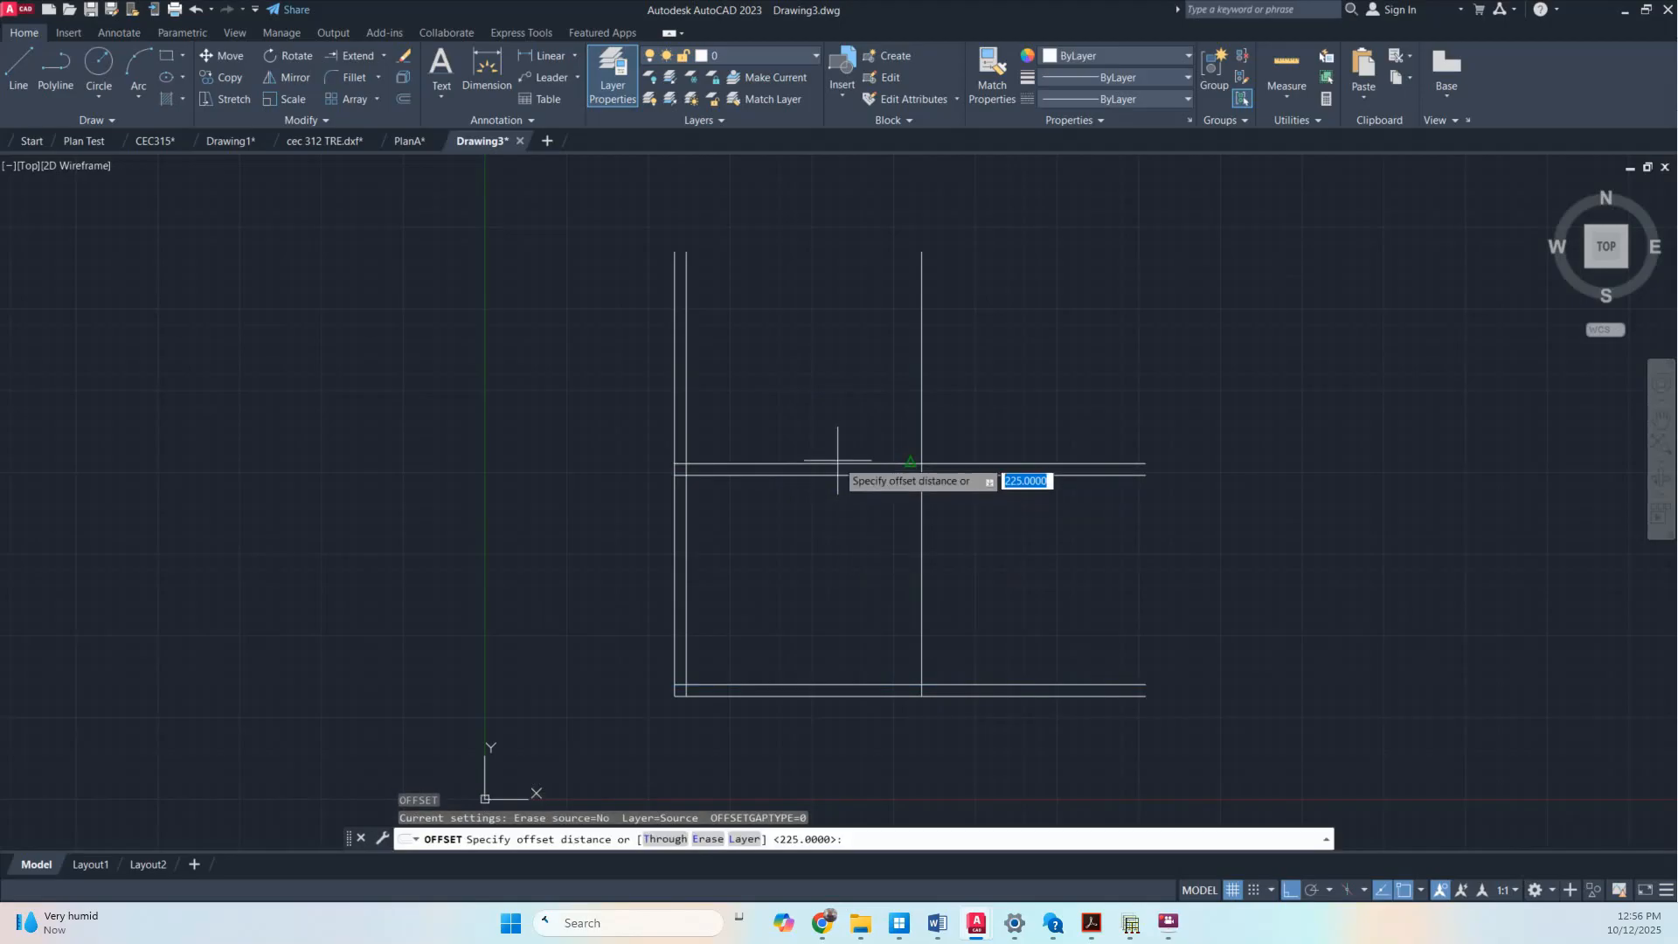
pyautogui.write('3000')
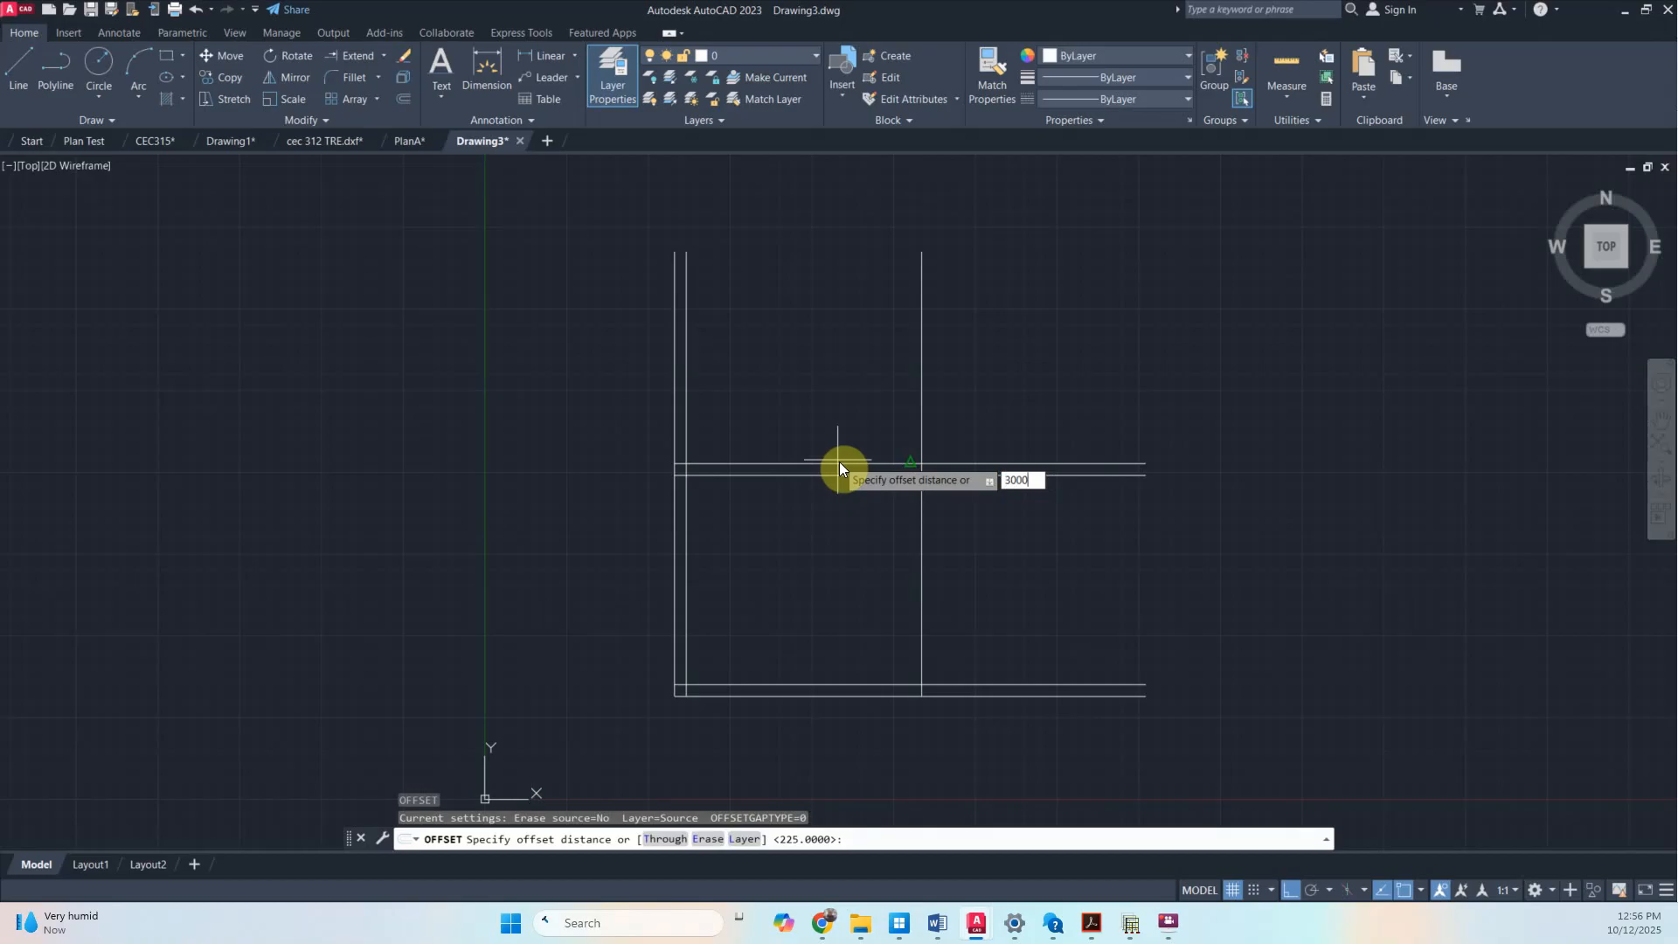
pyautogui.press('Return')
pyautogui.click(860, 463)
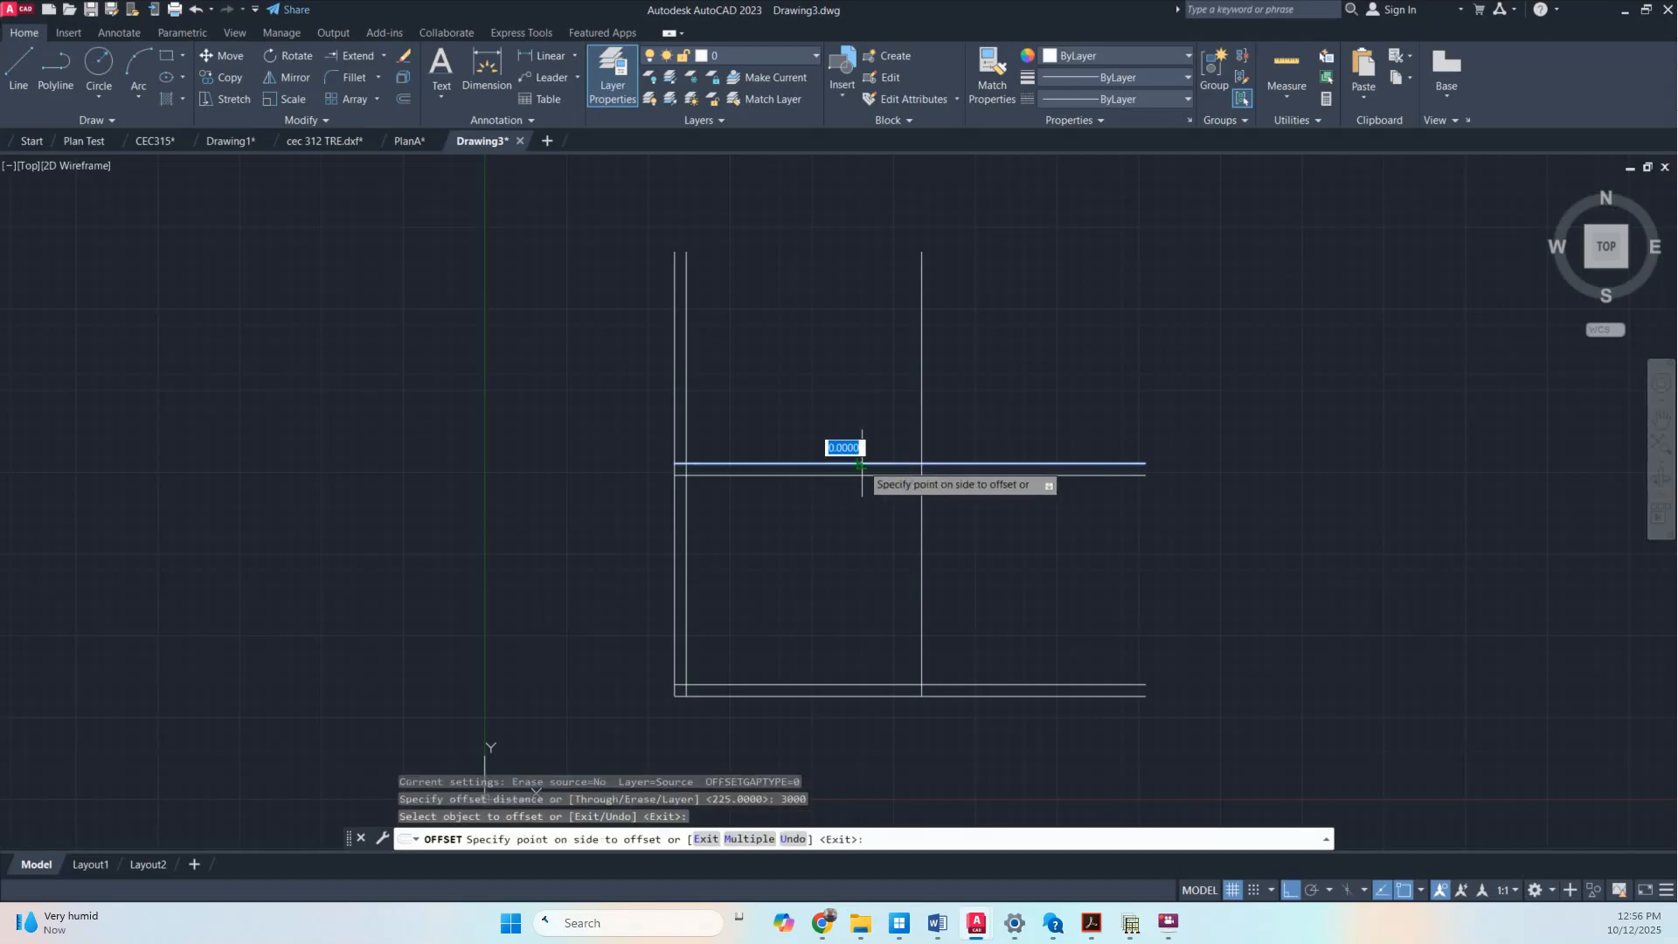
pyautogui.click(848, 369)
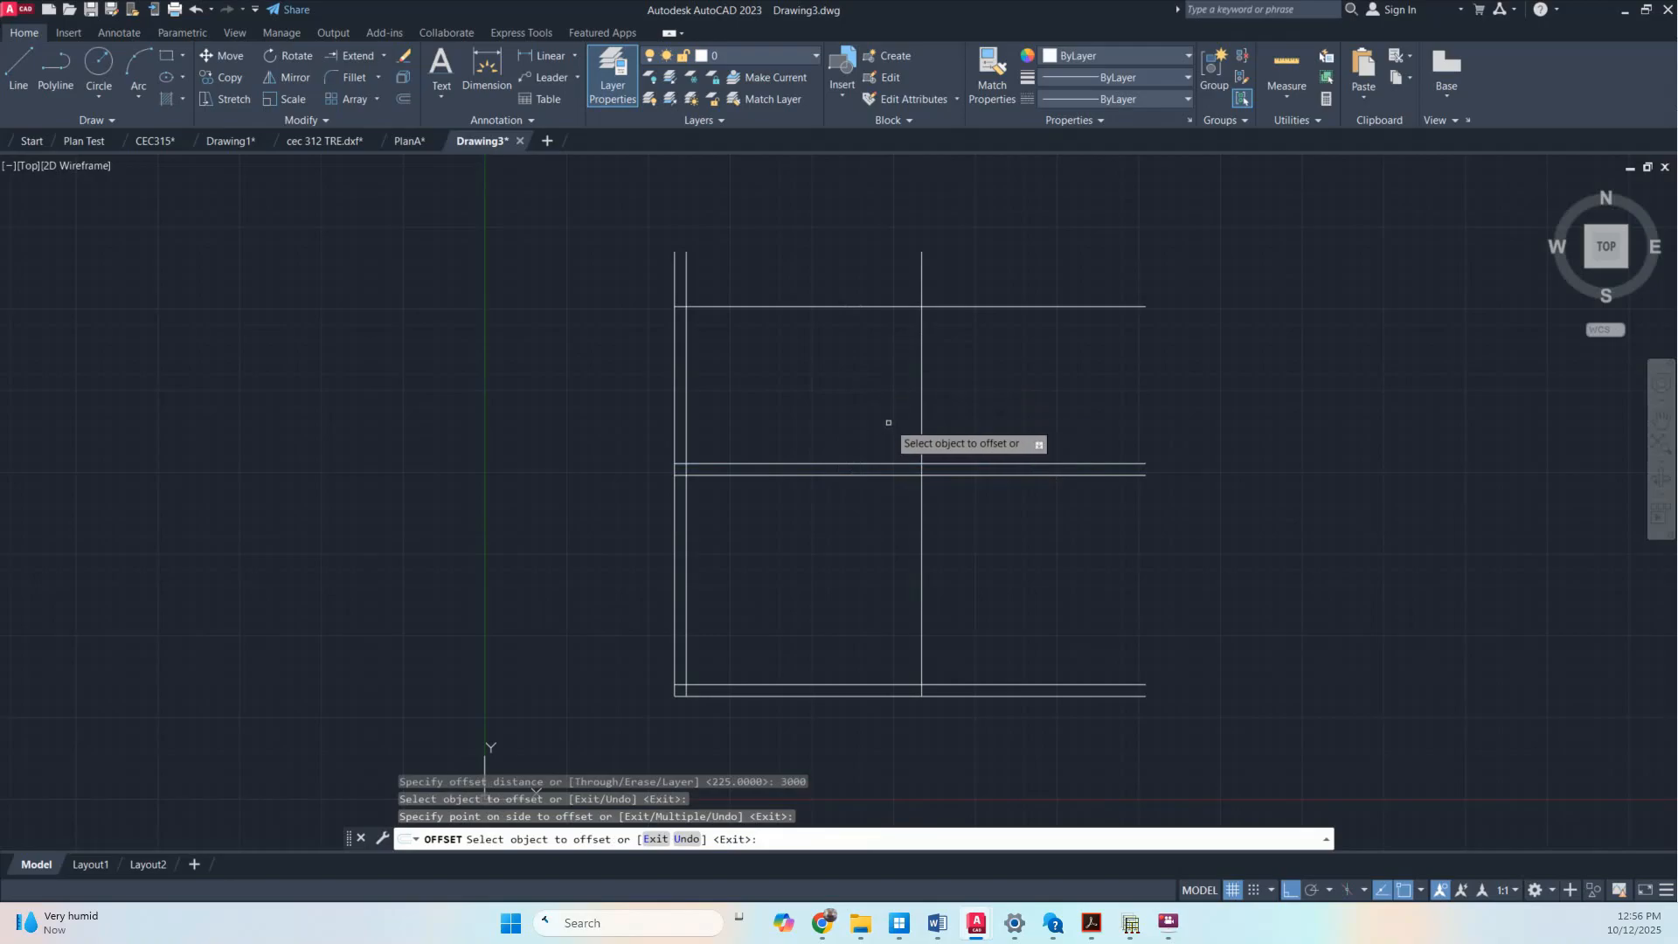
pyautogui.press('Escape')
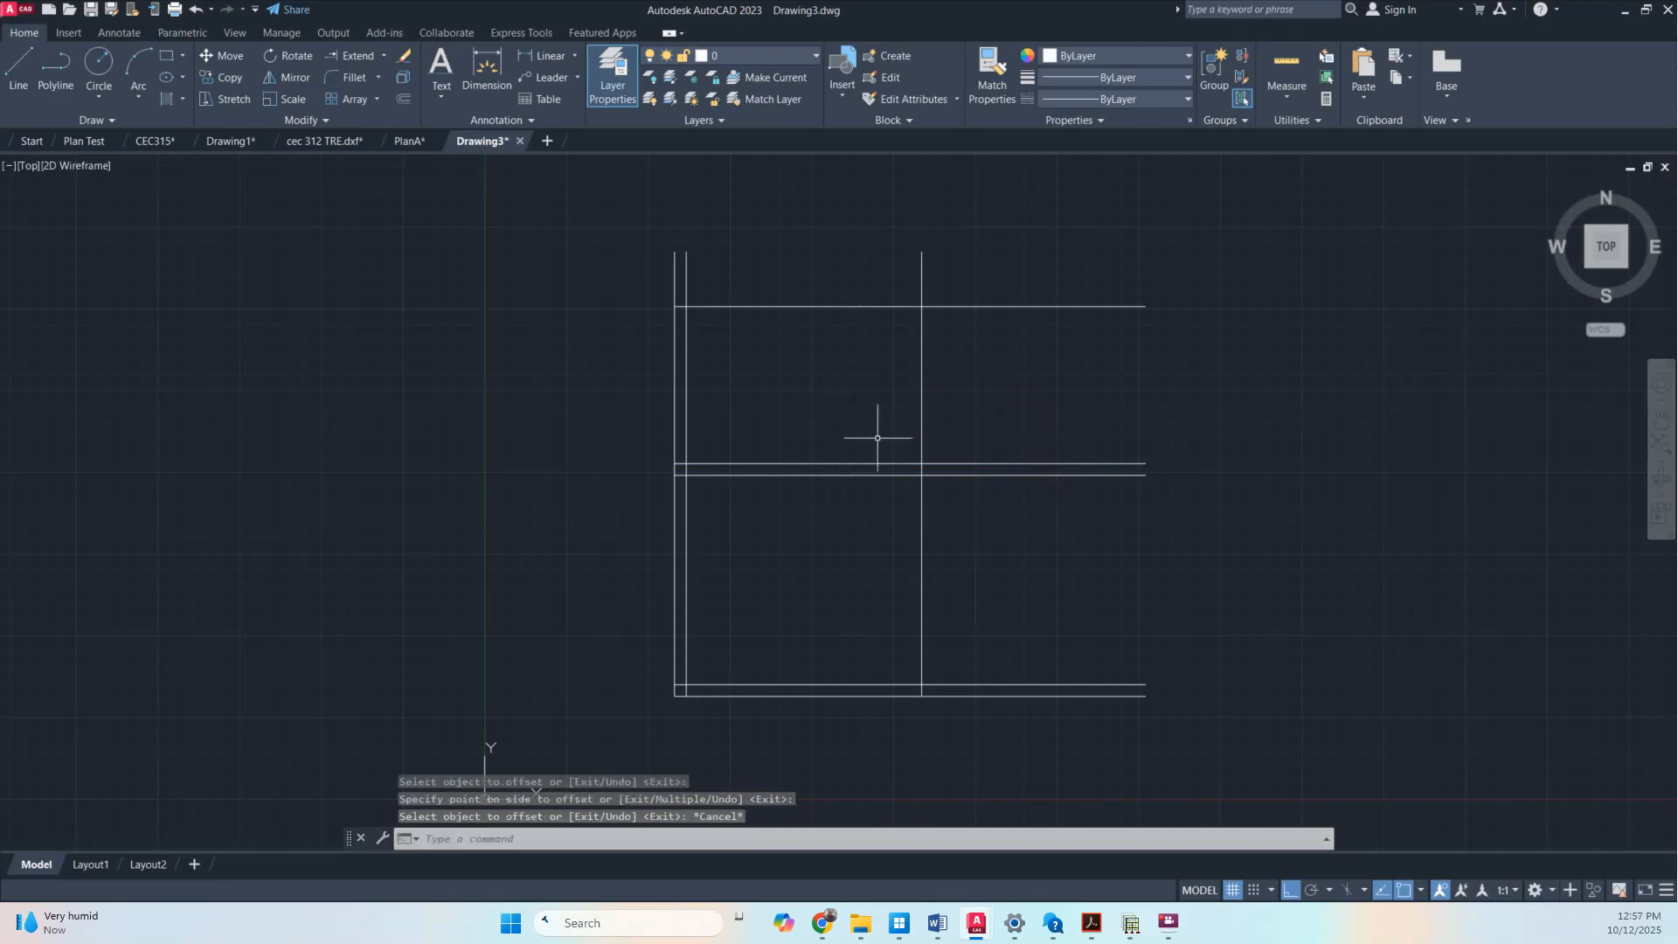
# Offset the uppermost horizontal line 225 upward and the middle vertical line 225 to the right to form both walls' thicknesses
pyautogui.press('Return')
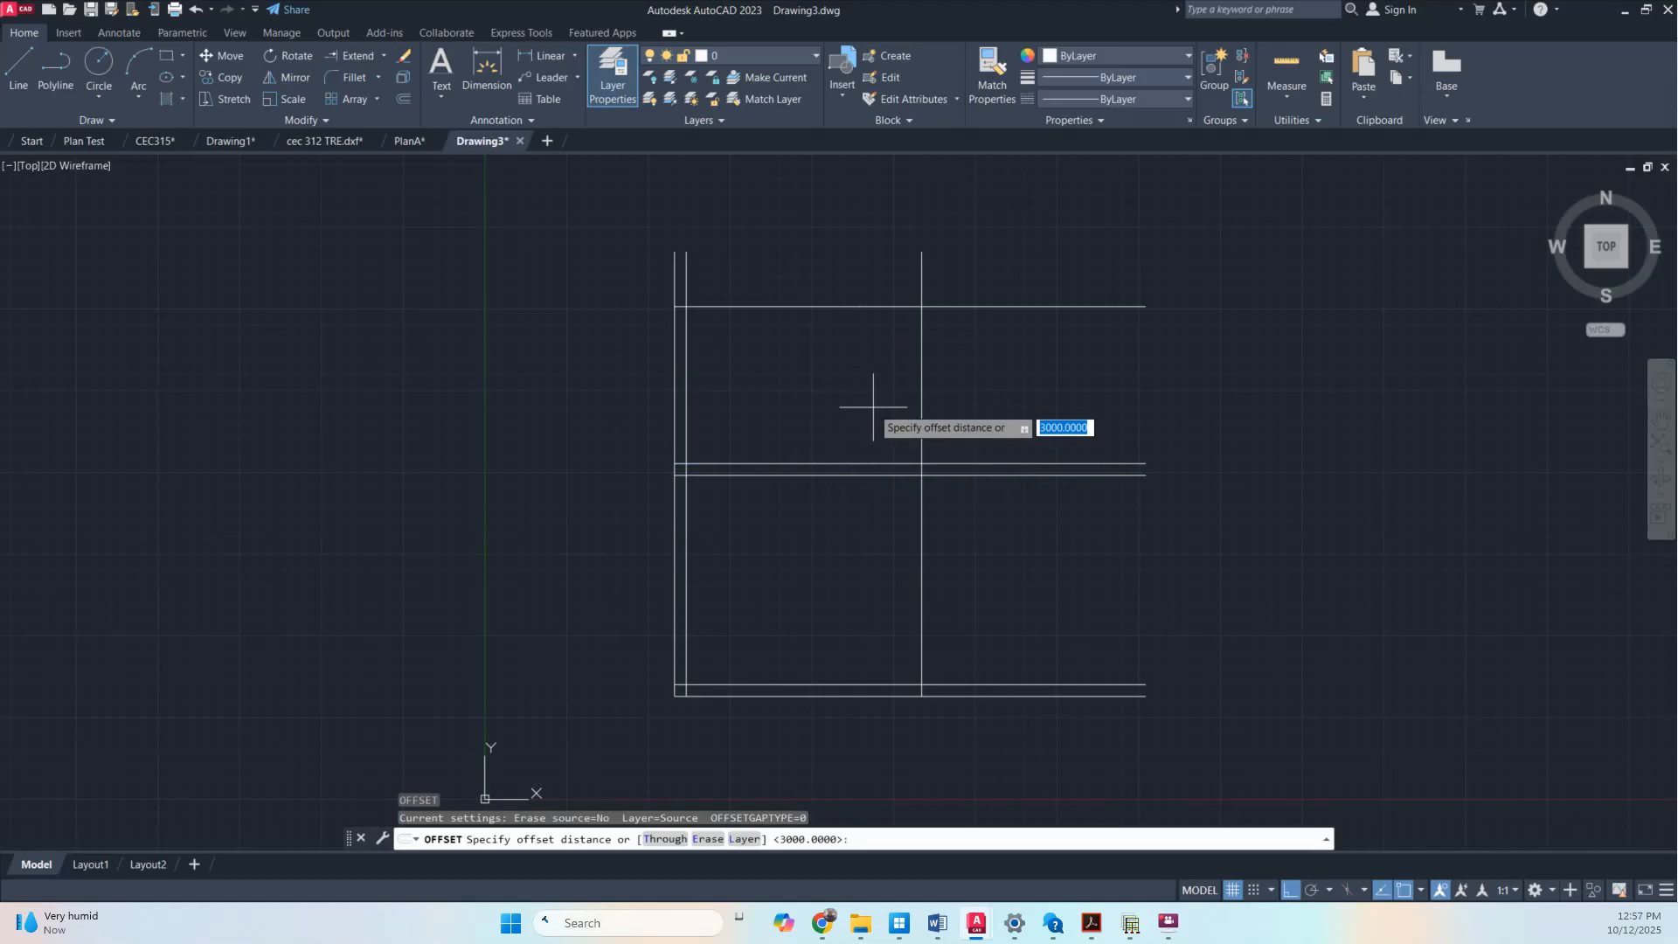
pyautogui.write('225')
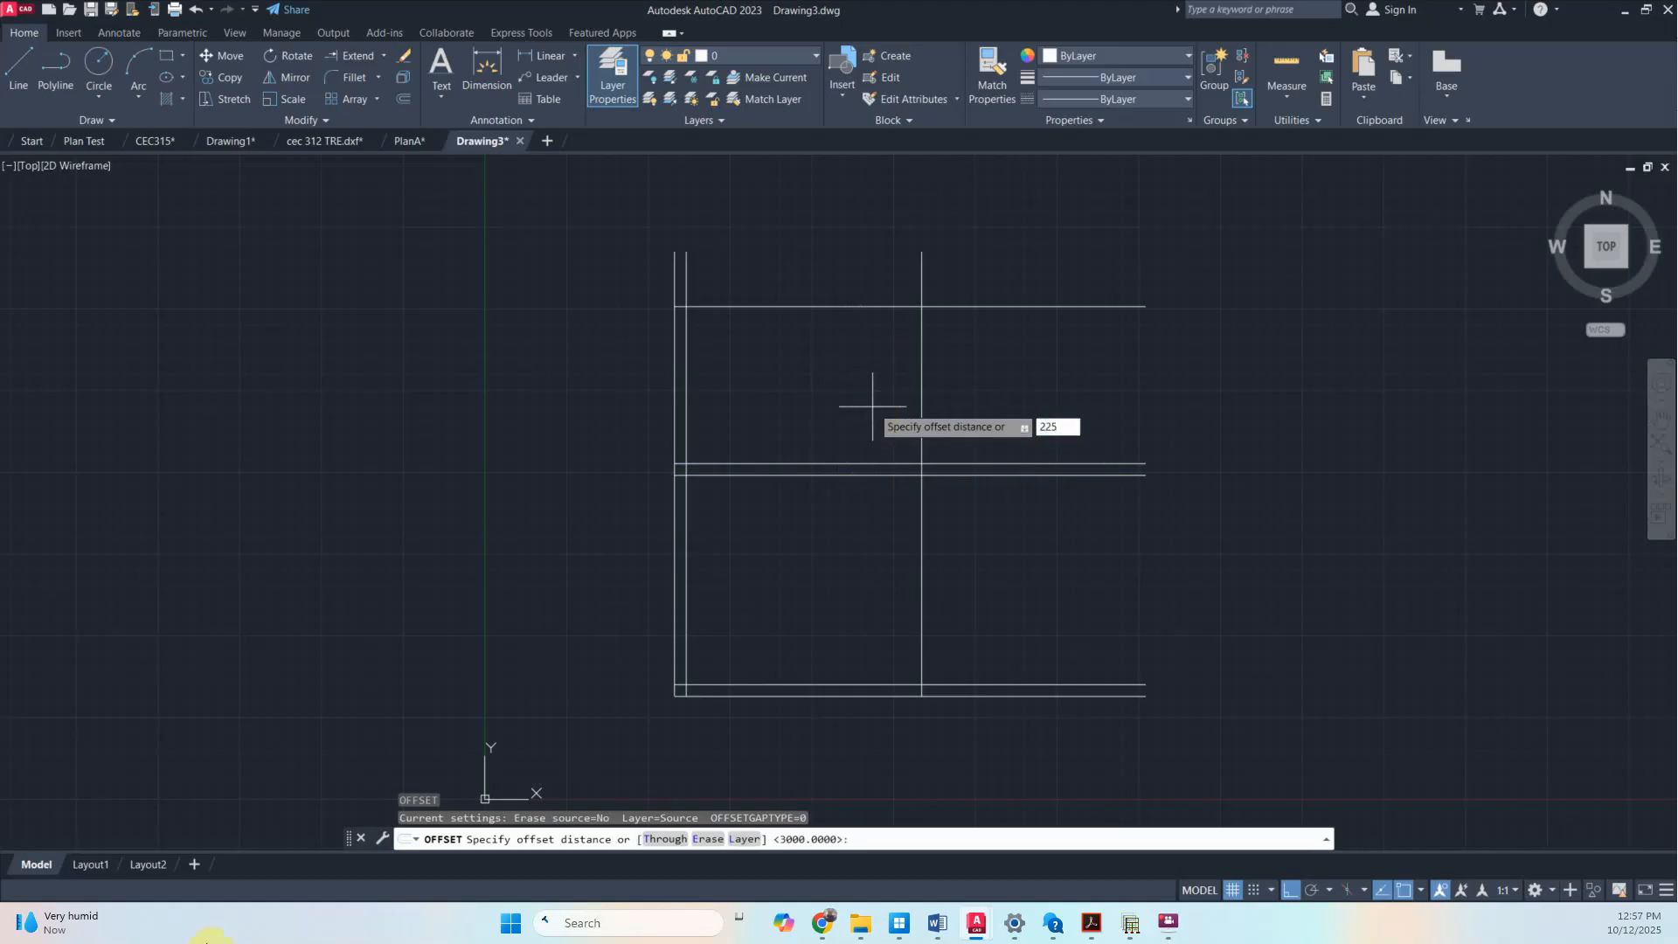
pyautogui.press('Return')
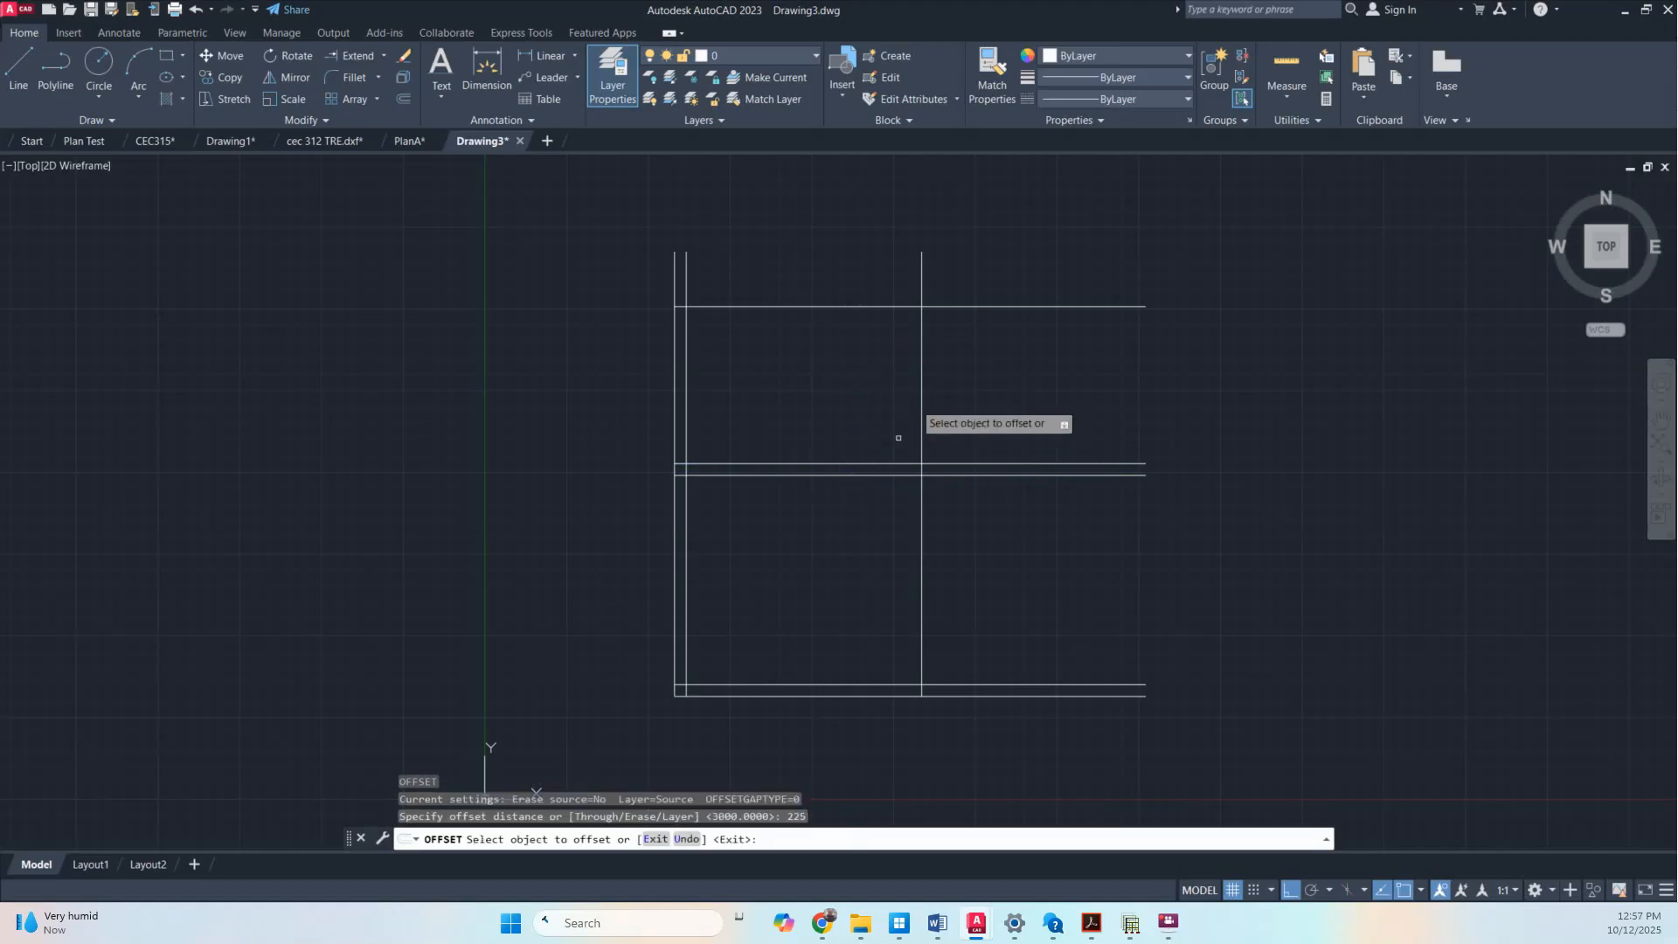
pyautogui.click(867, 306)
pyautogui.click(900, 292)
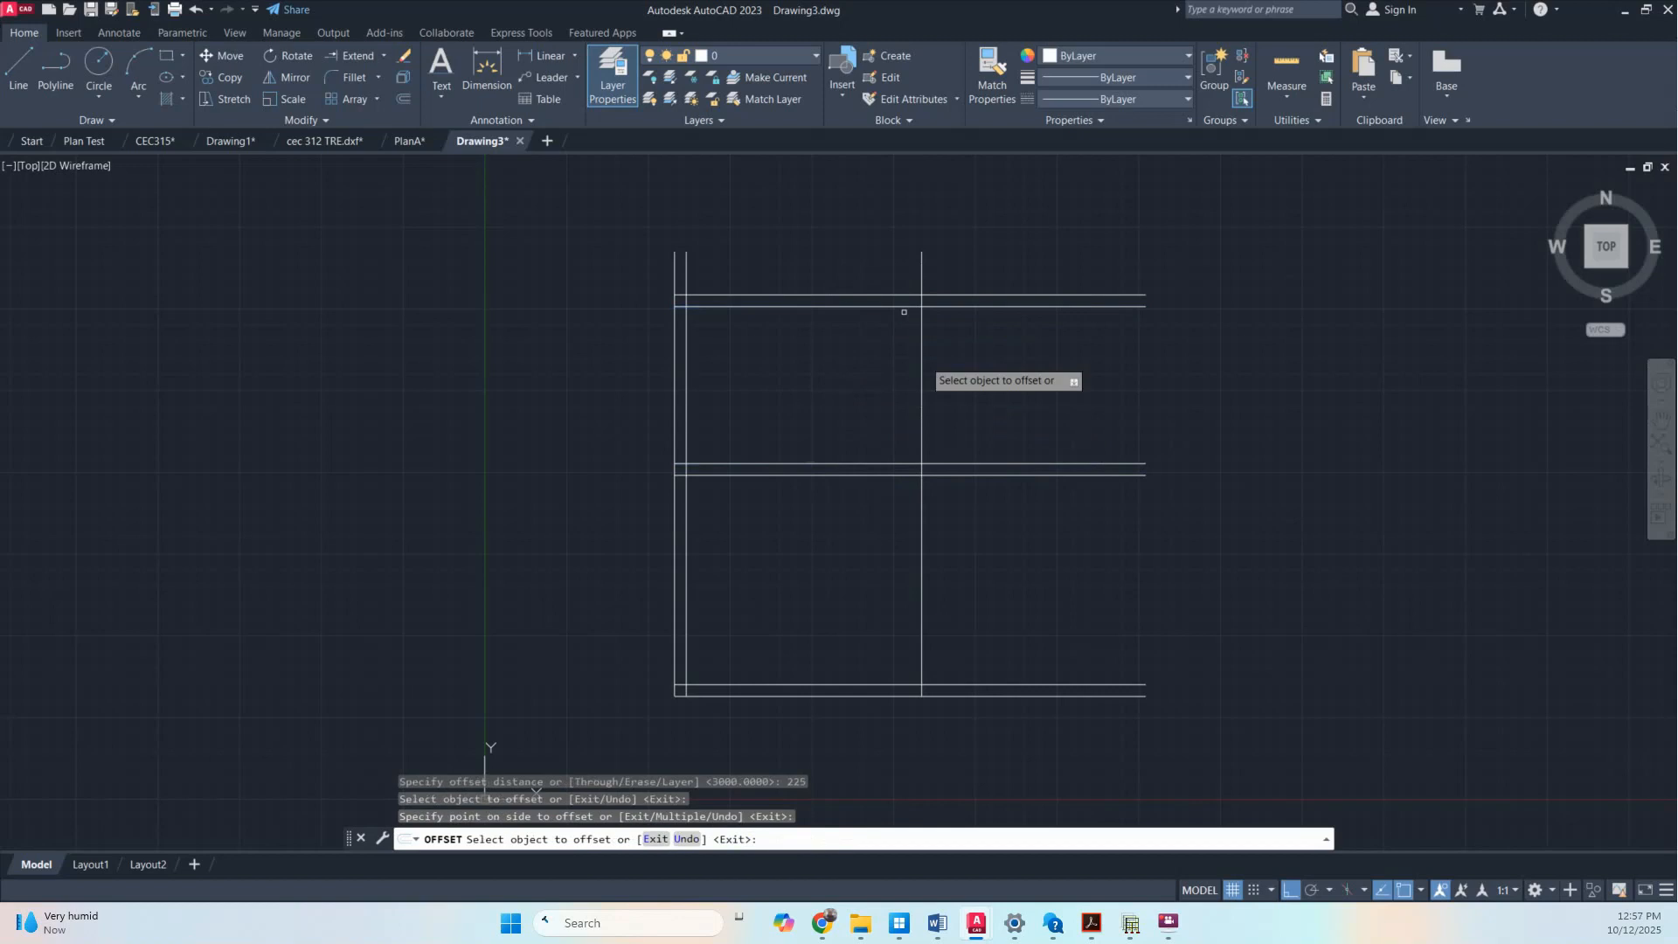
pyautogui.click(921, 494)
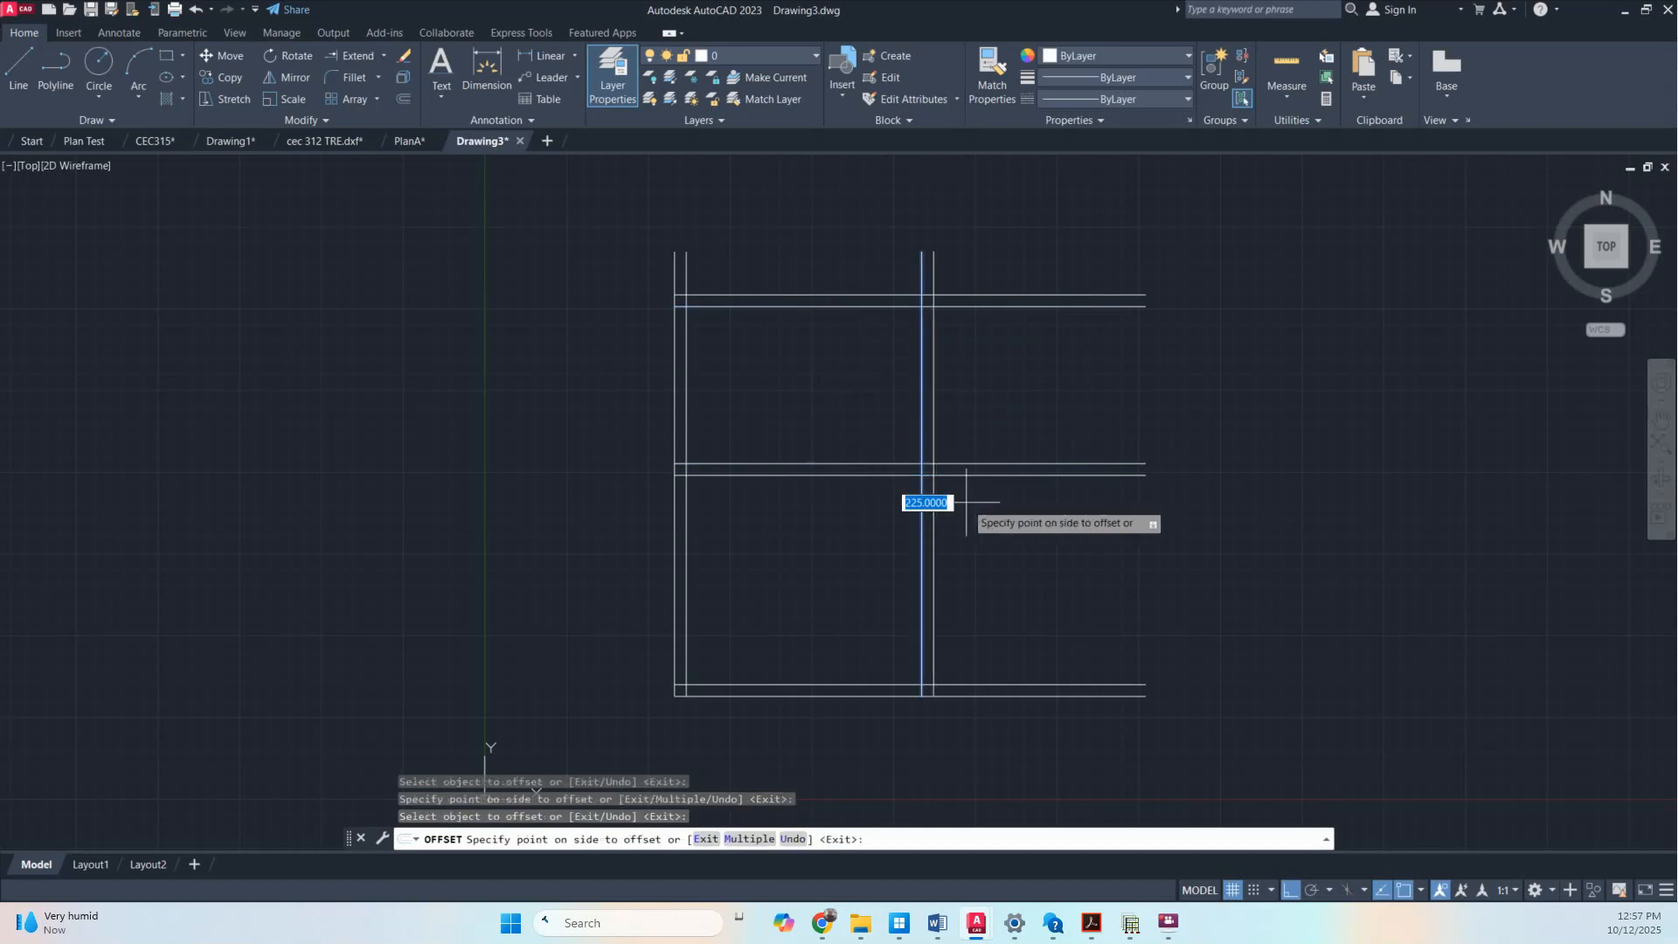
pyautogui.click(965, 514)
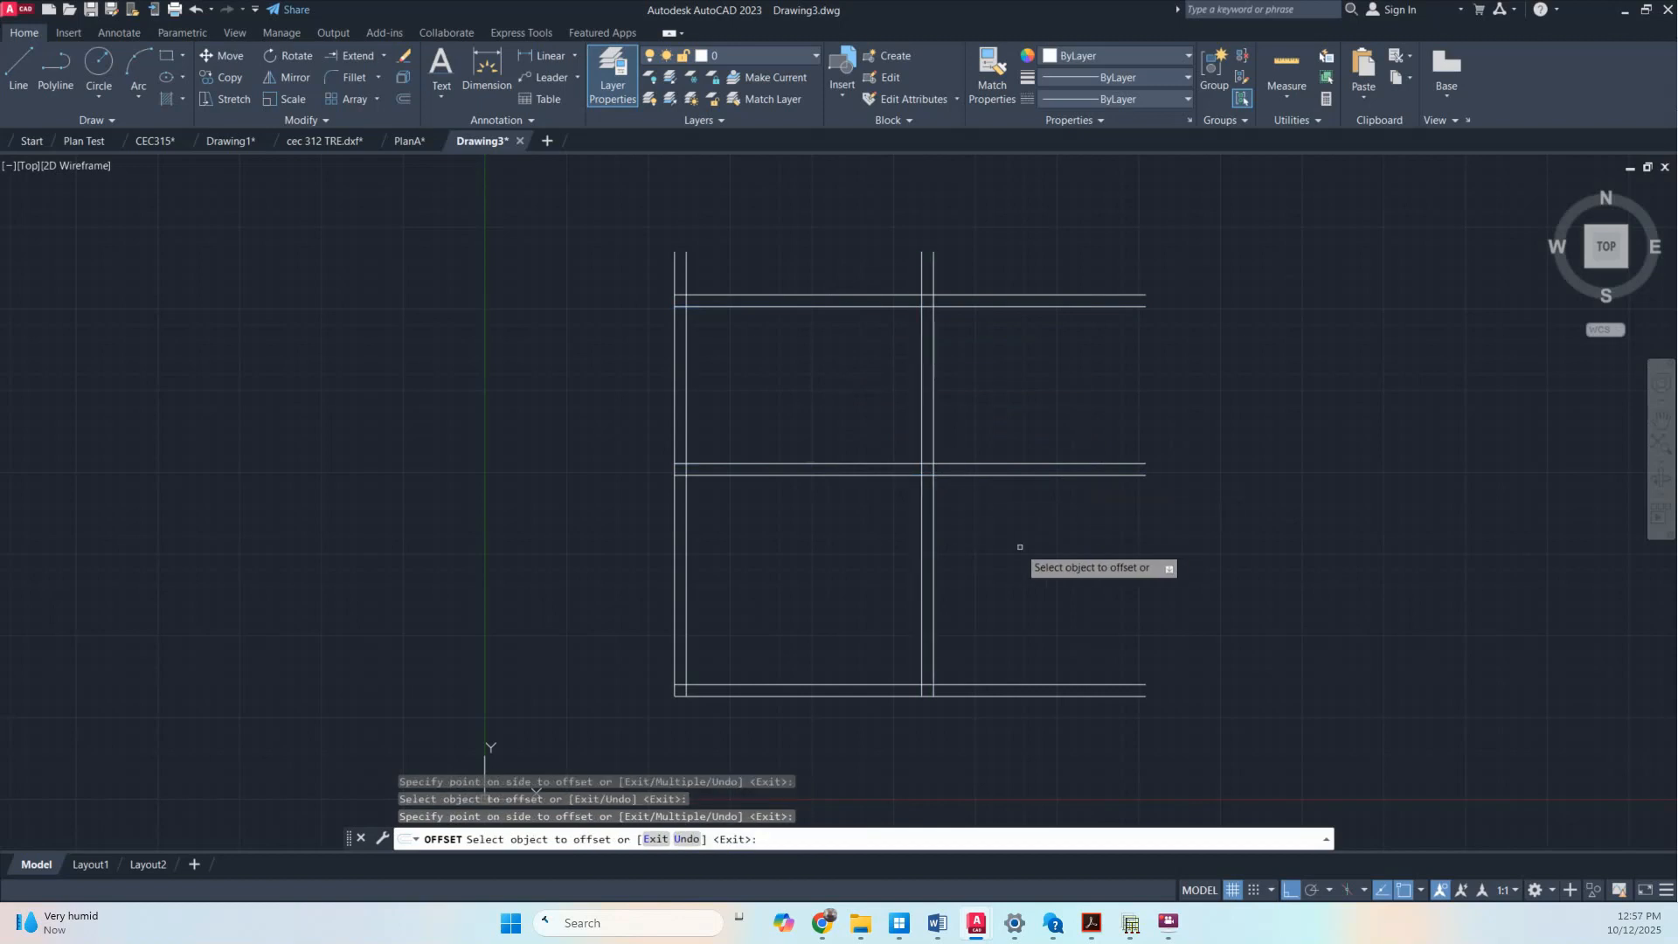
pyautogui.press('Escape')
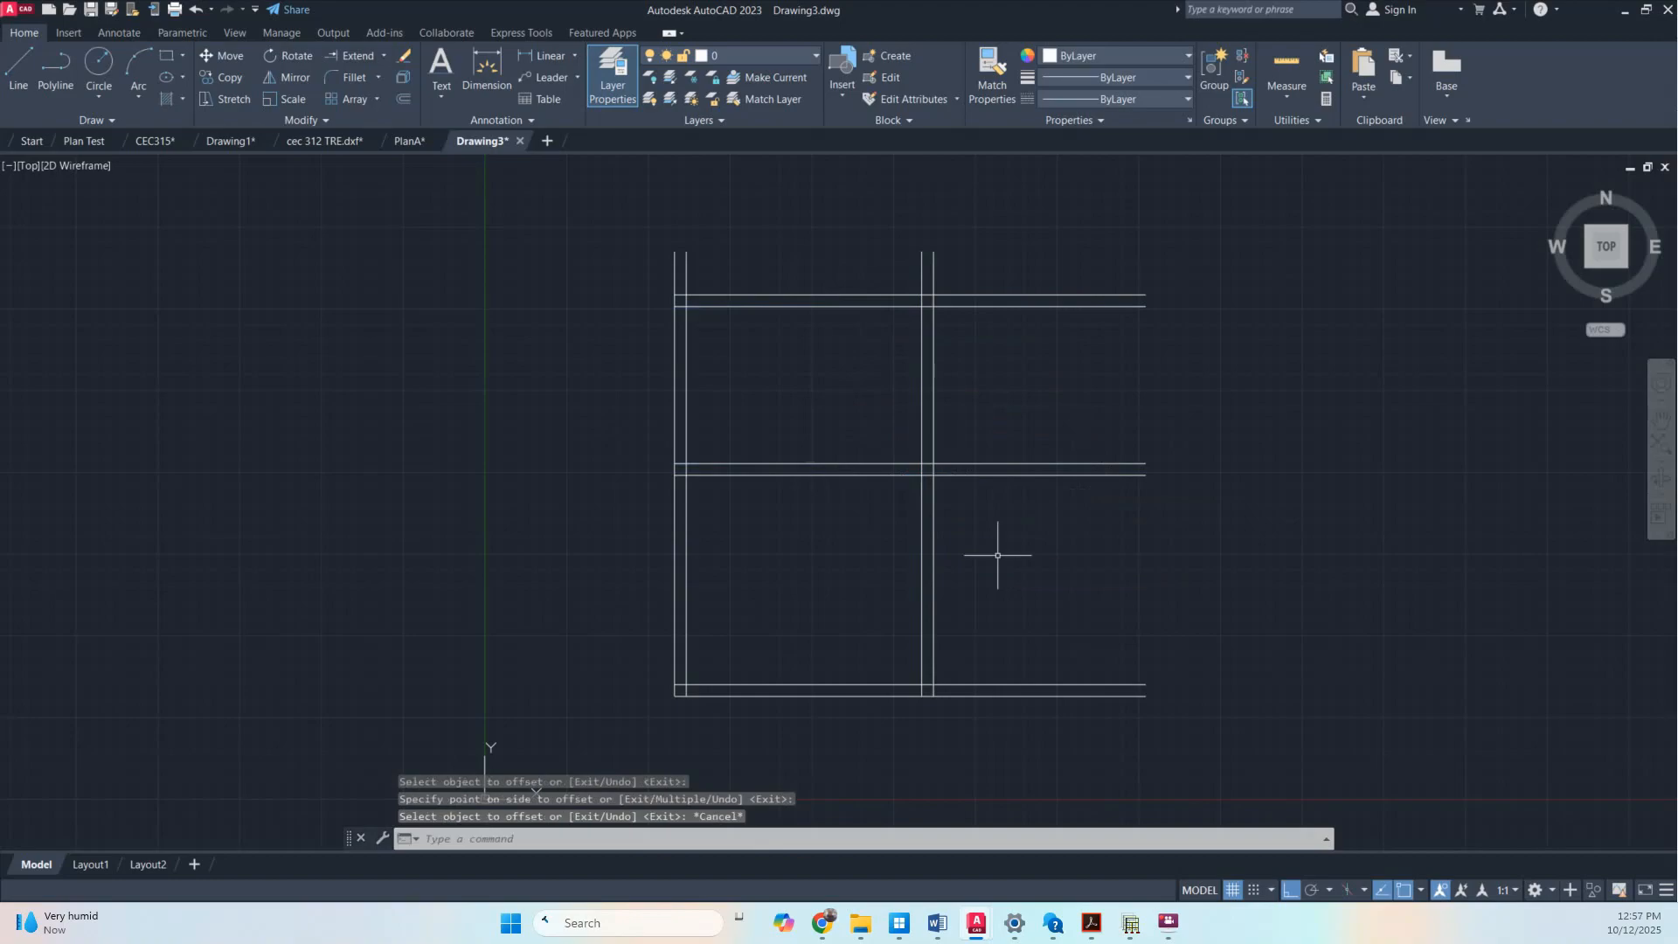
# Offset the right-hand line of the middle vertical wall 4000 to the right
pyautogui.write('o')
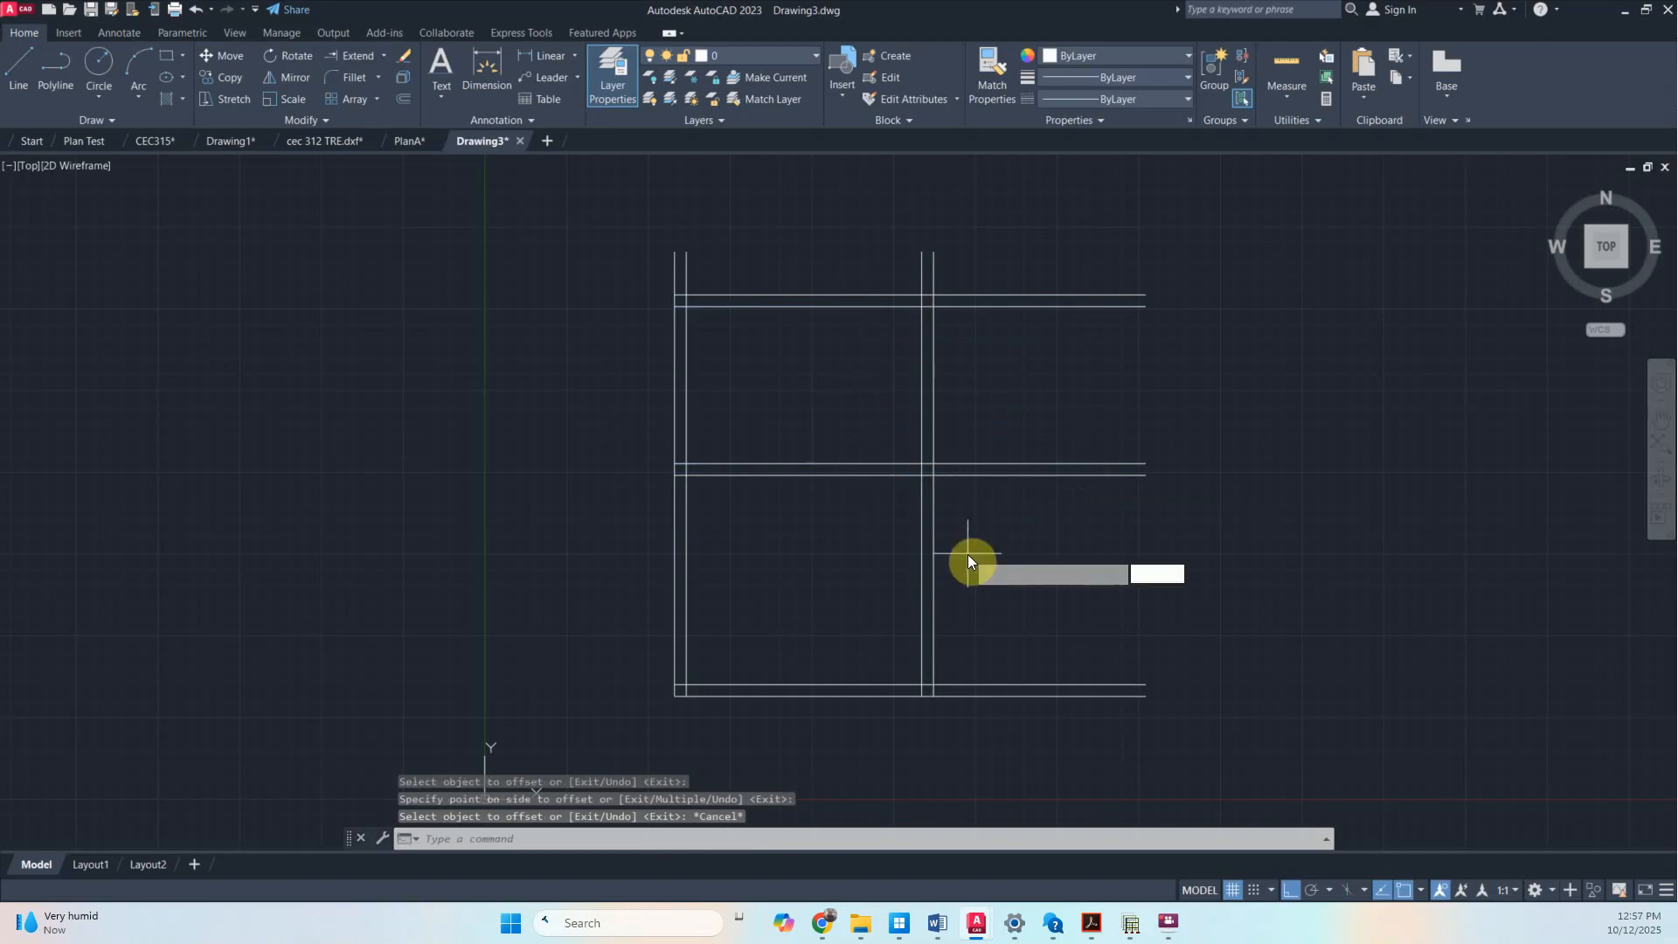
pyautogui.press('Return')
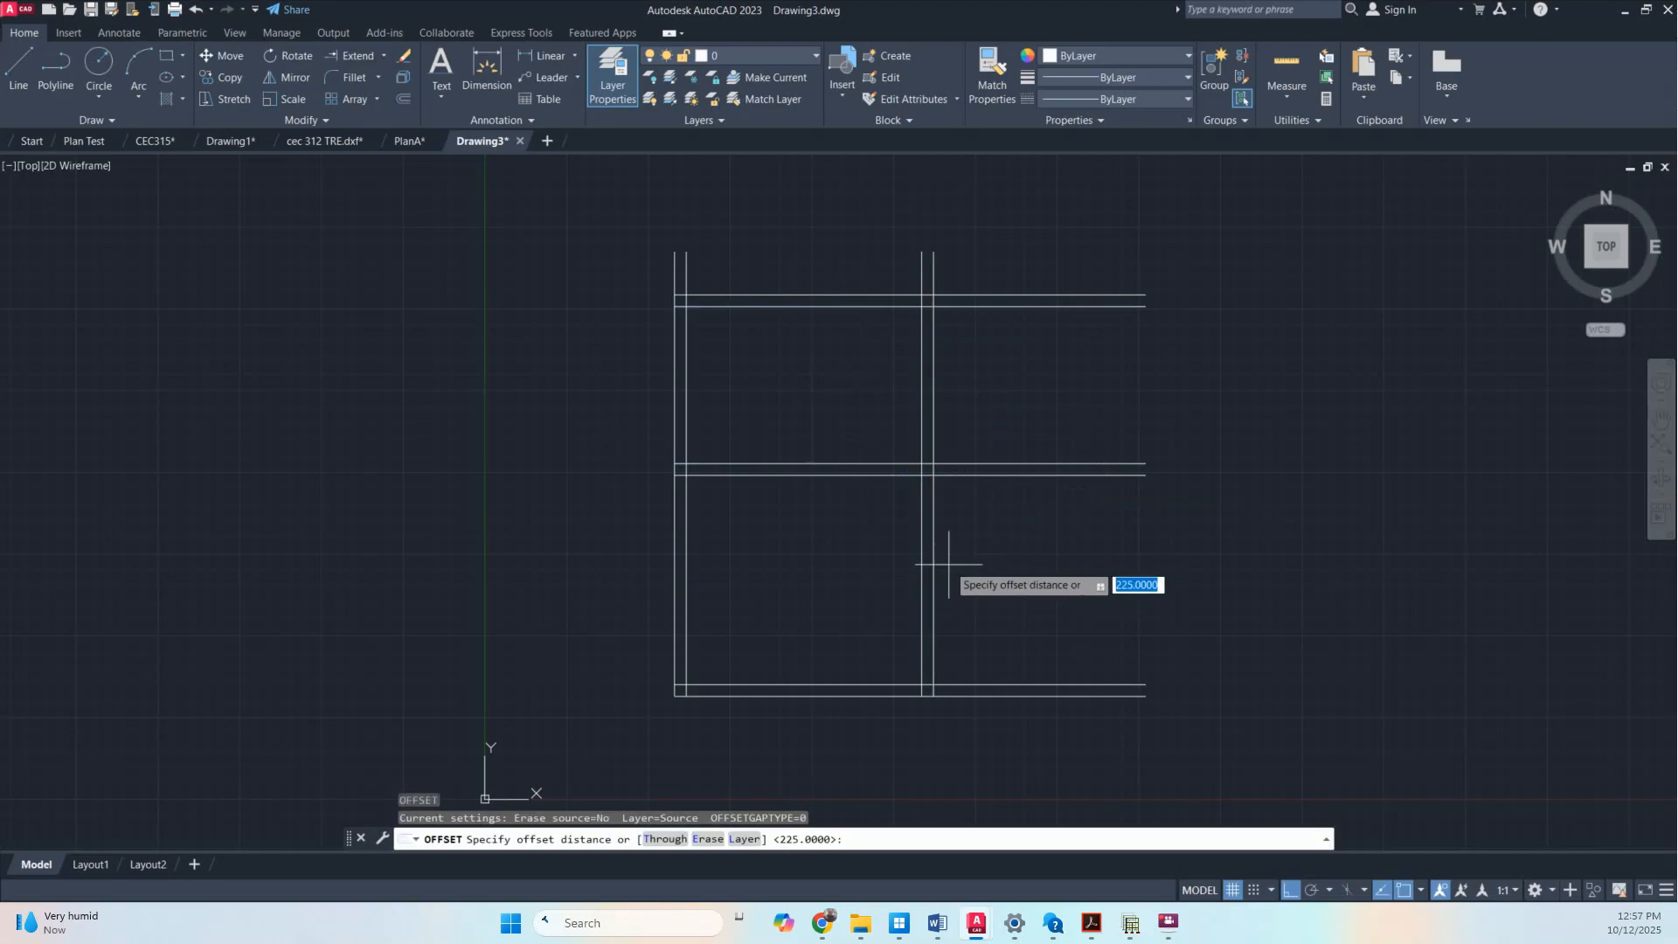
pyautogui.write('4000')
pyautogui.press('Return')
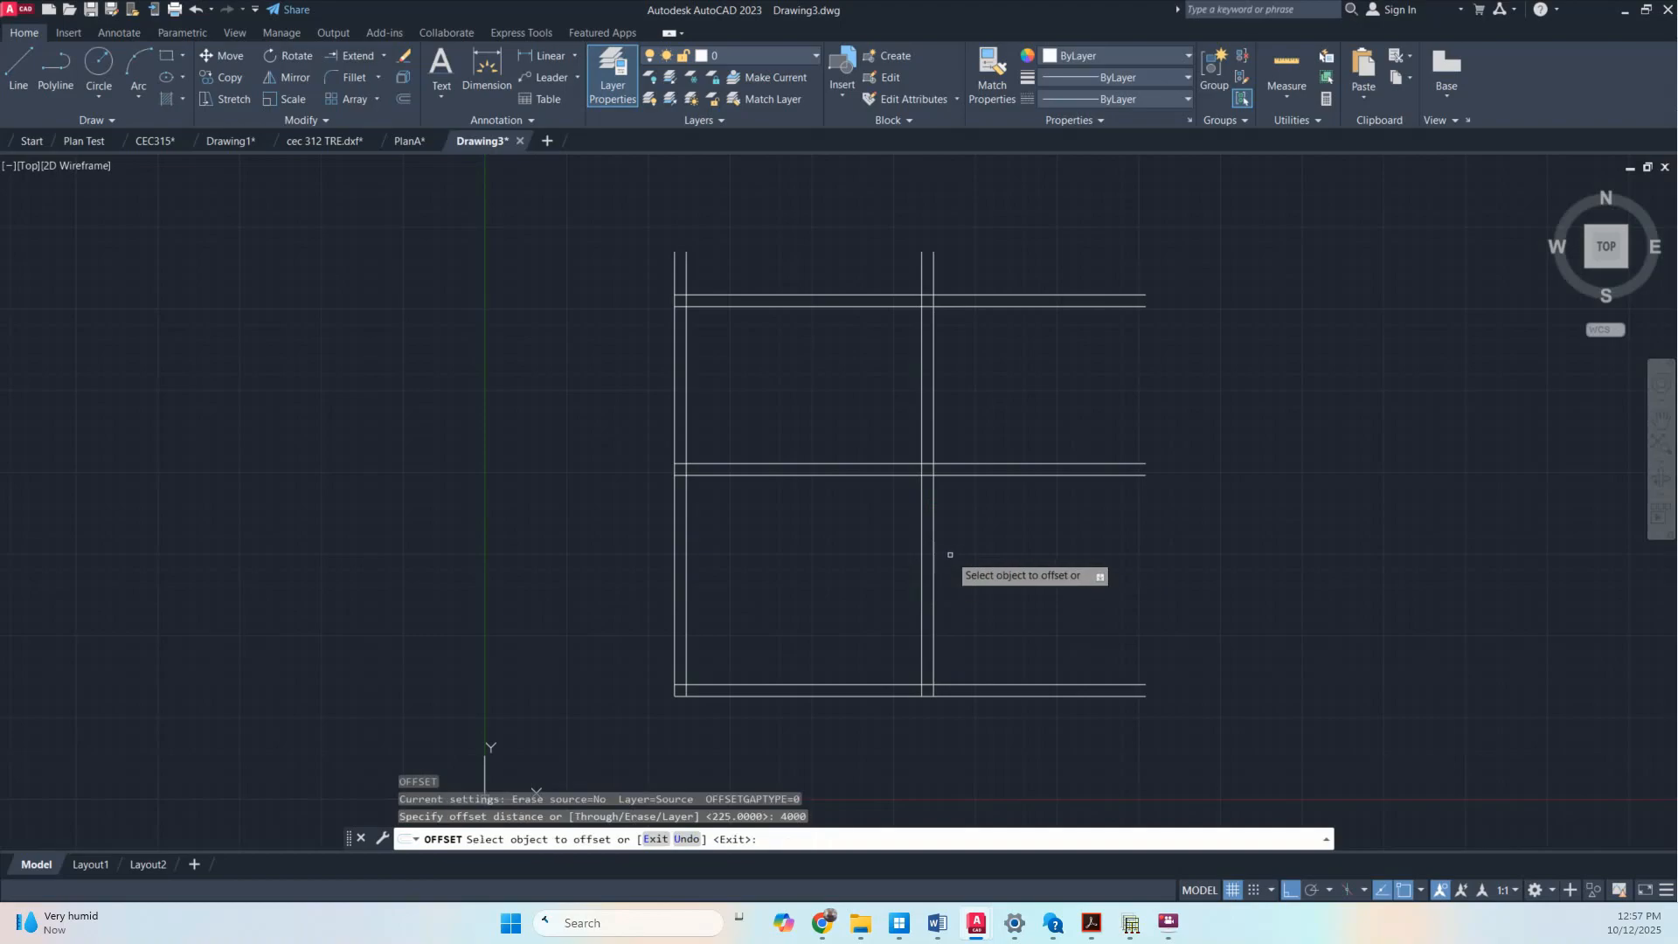
pyautogui.click(932, 550)
pyautogui.click(1098, 558)
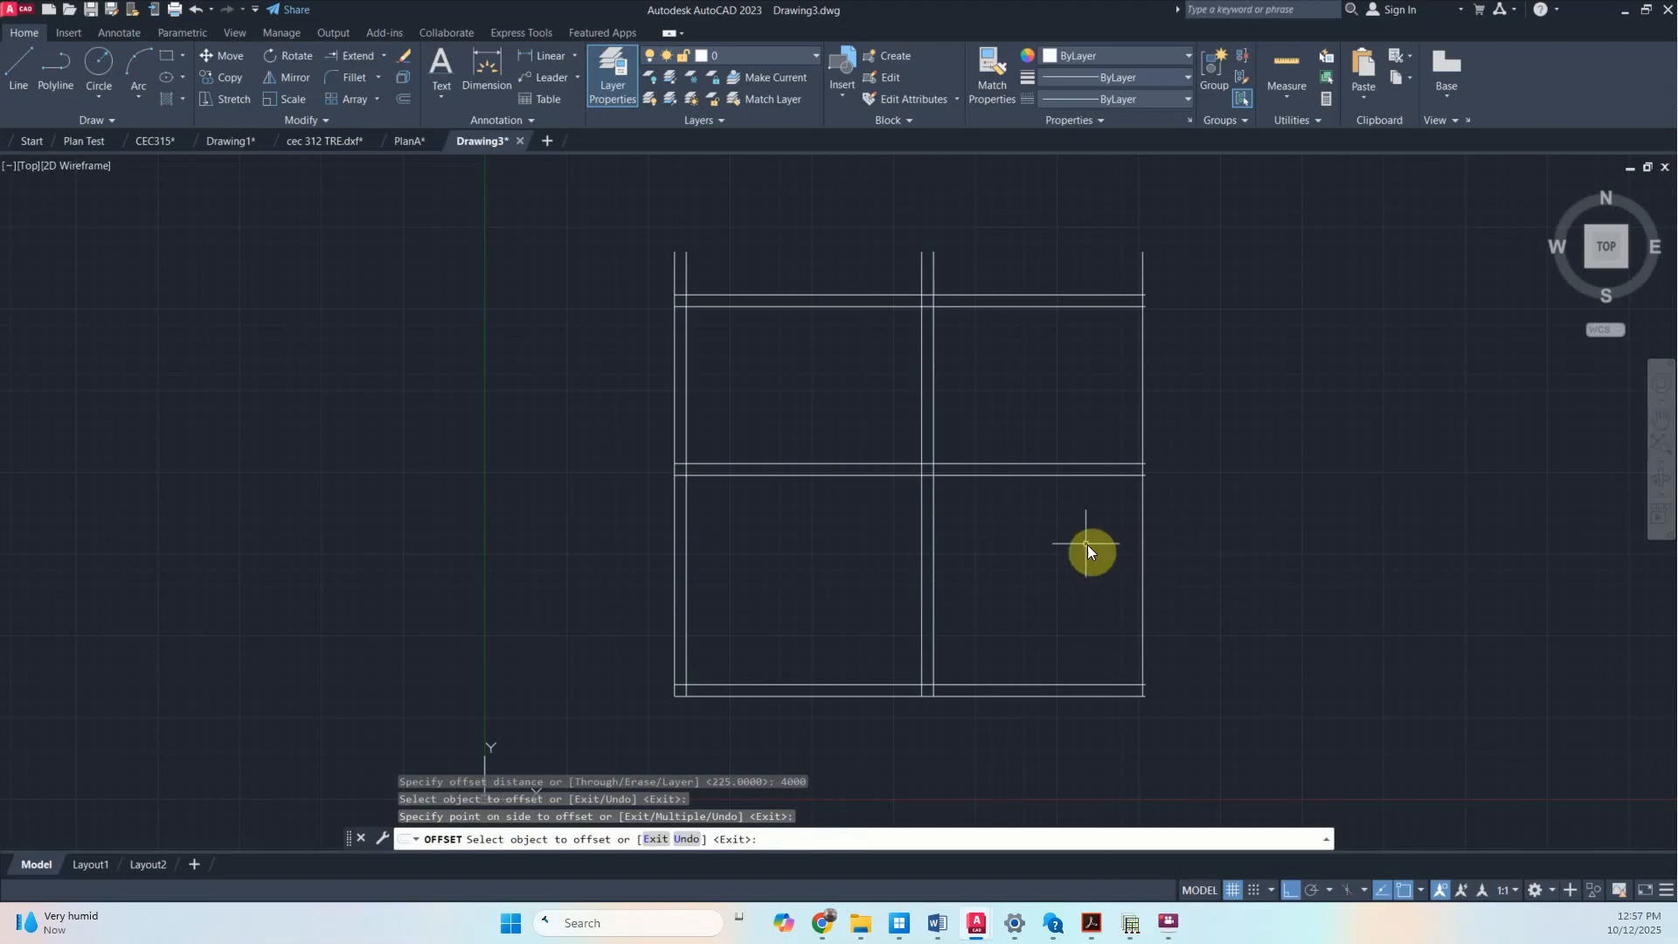
pyautogui.press('Escape')
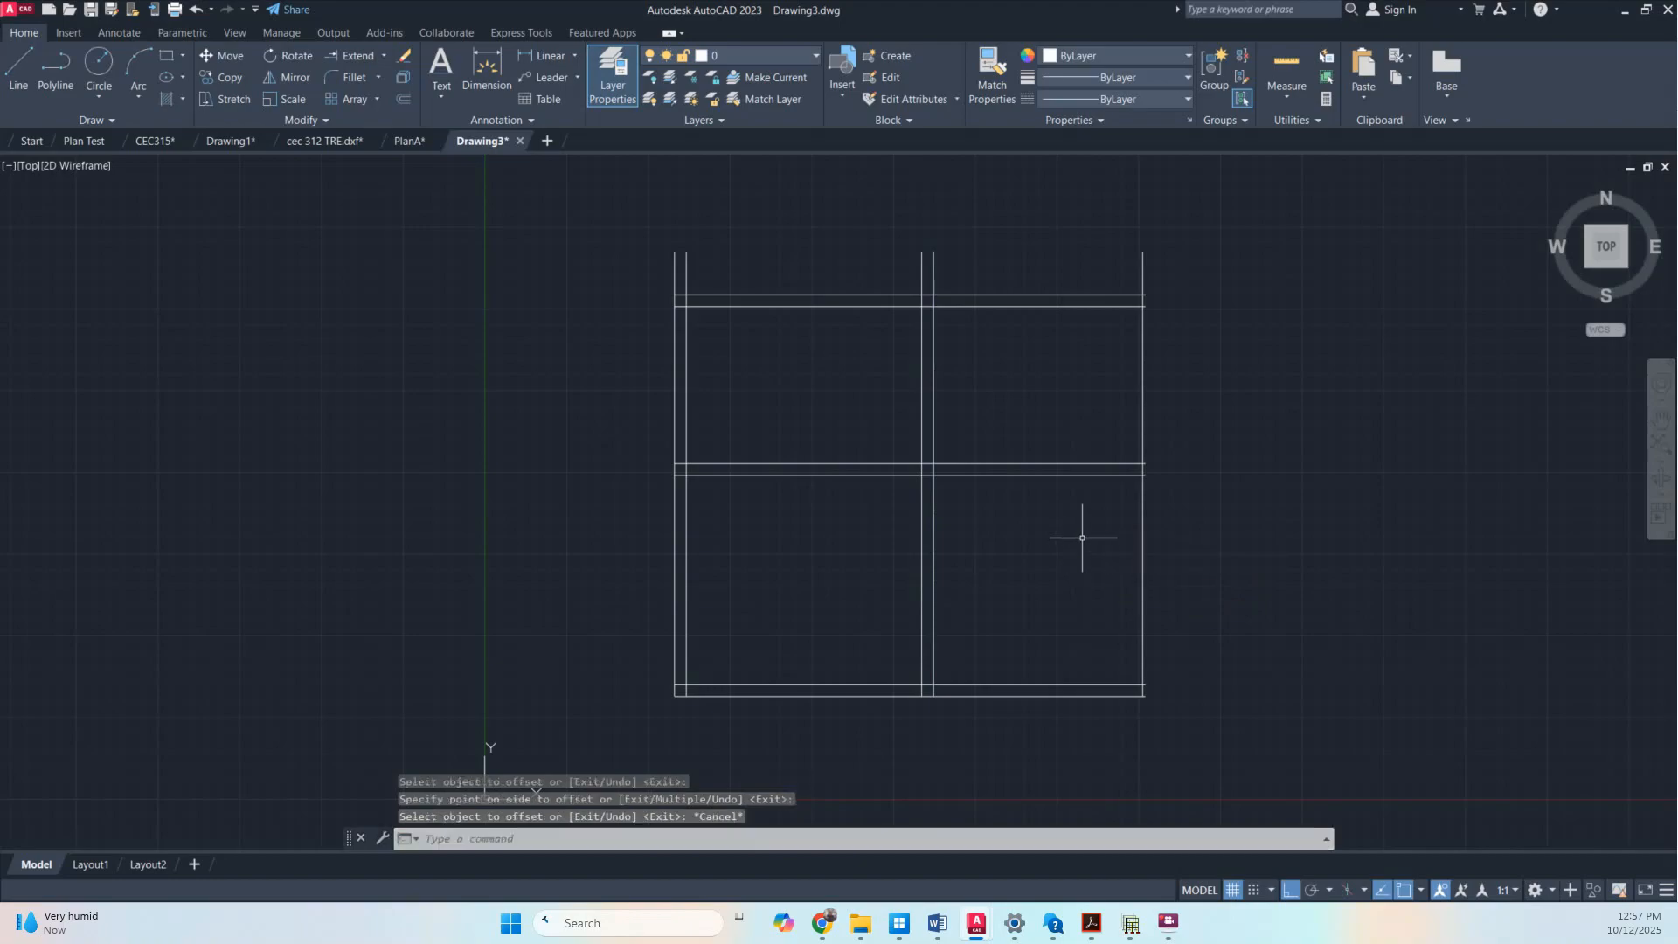
# Offset the rightmost vertical line 225 to the right to form the right wall's thickness
pyautogui.write('o')
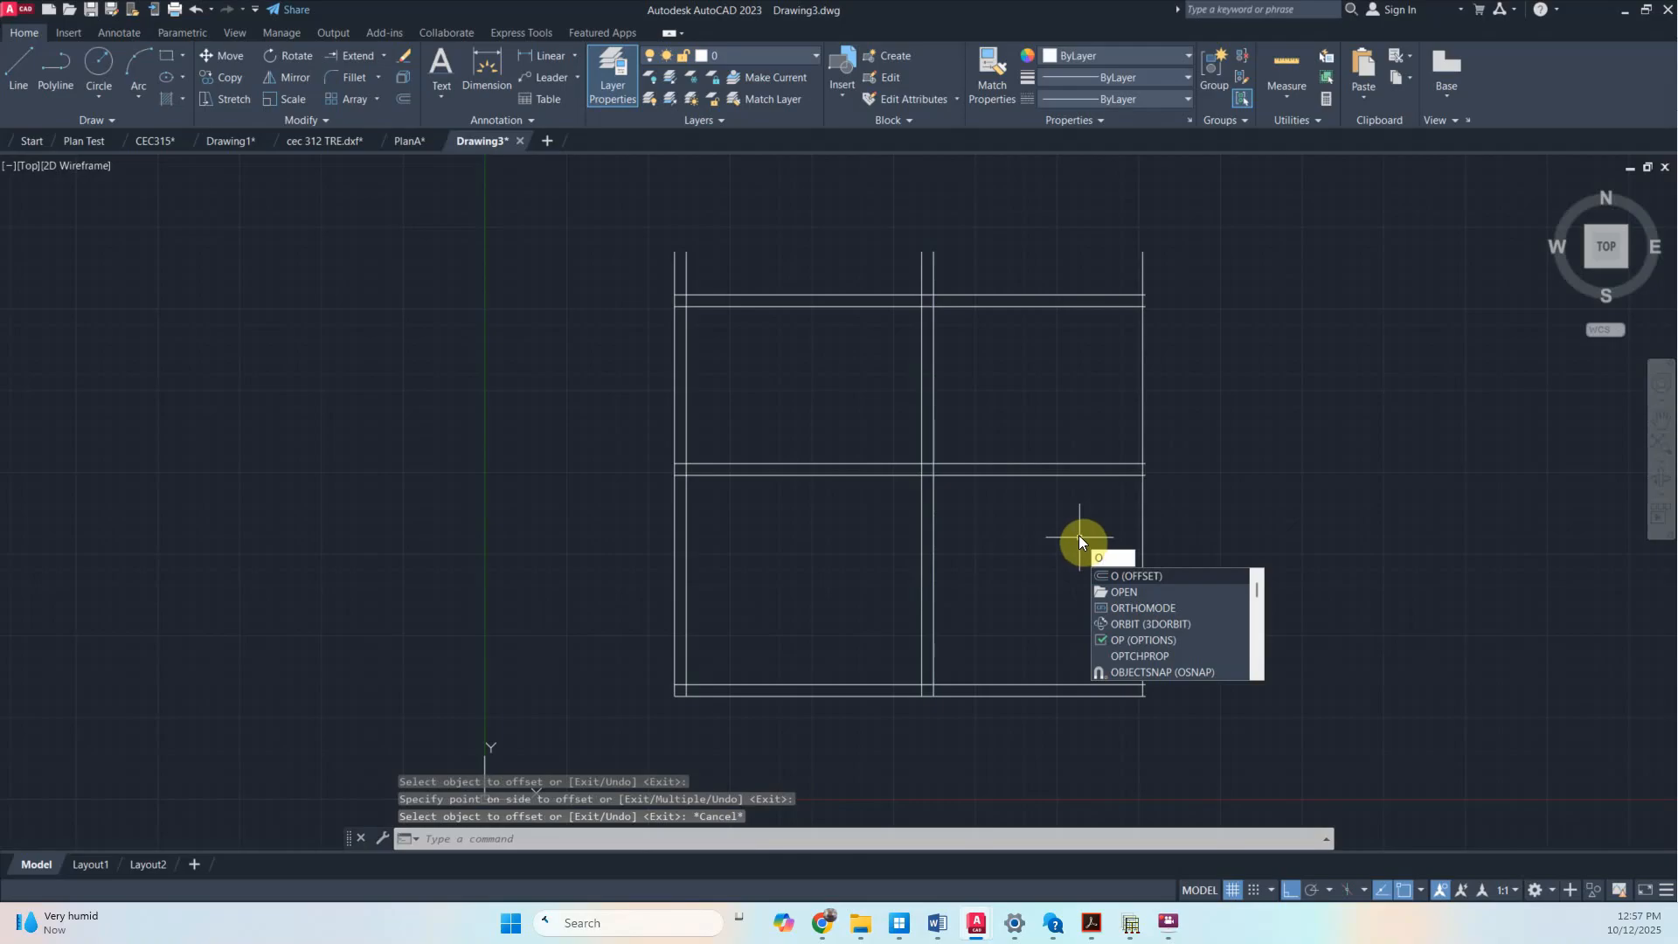
pyautogui.press('Return')
pyautogui.write('225')
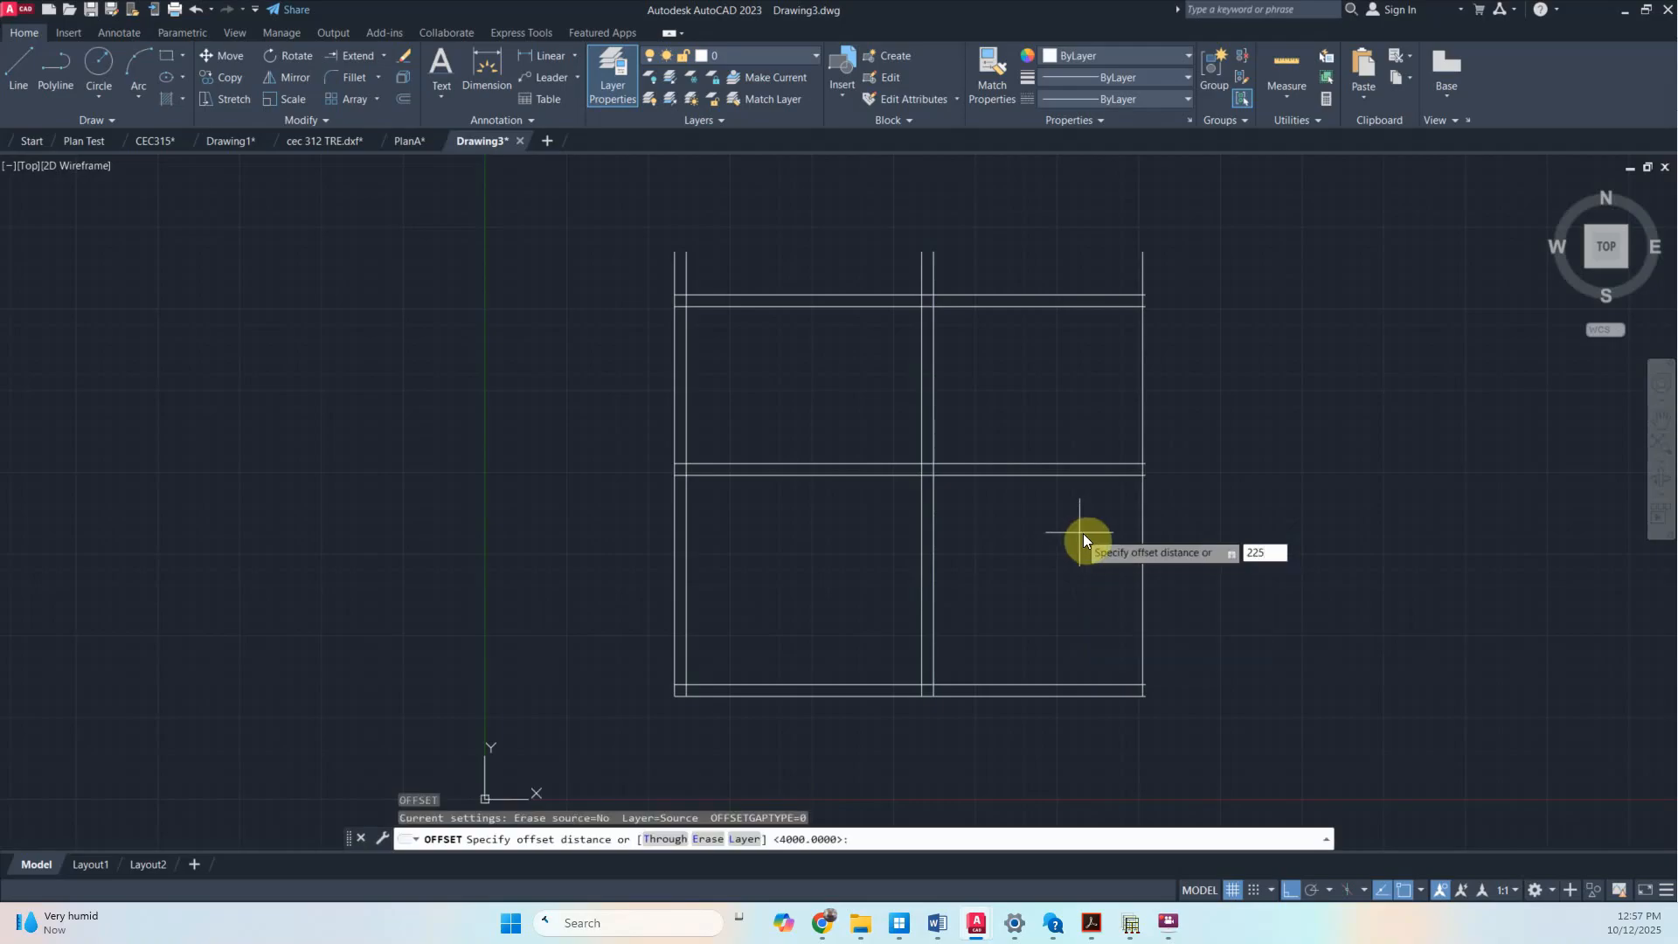
pyautogui.press('Return')
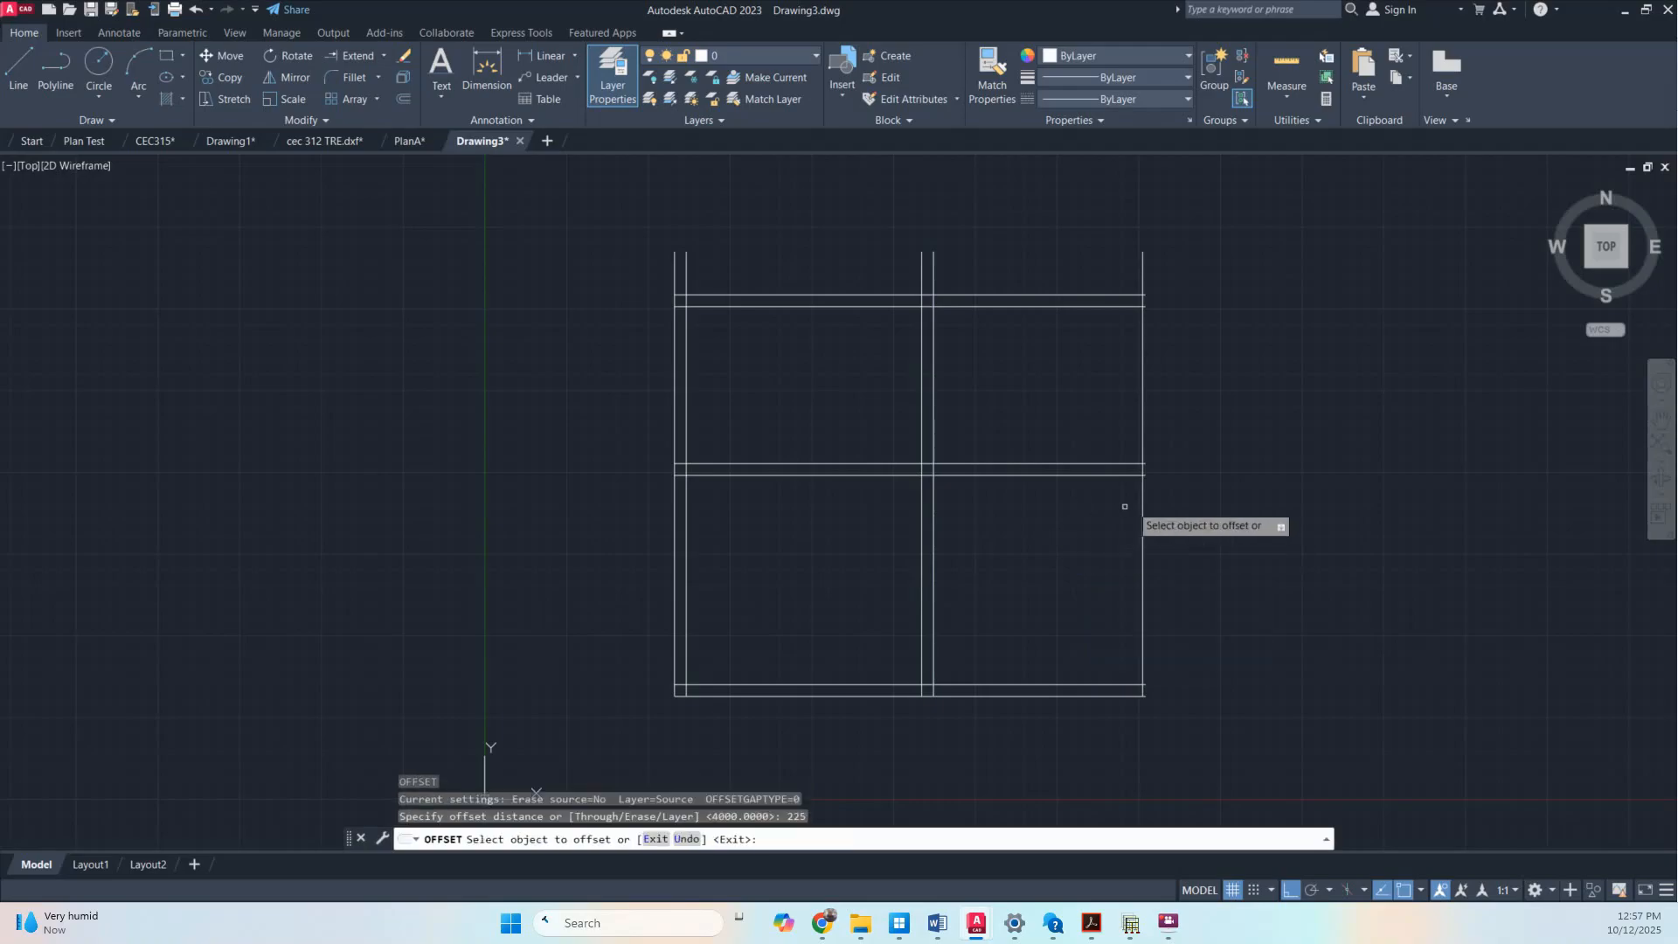
pyautogui.click(1145, 508)
pyautogui.click(1188, 511)
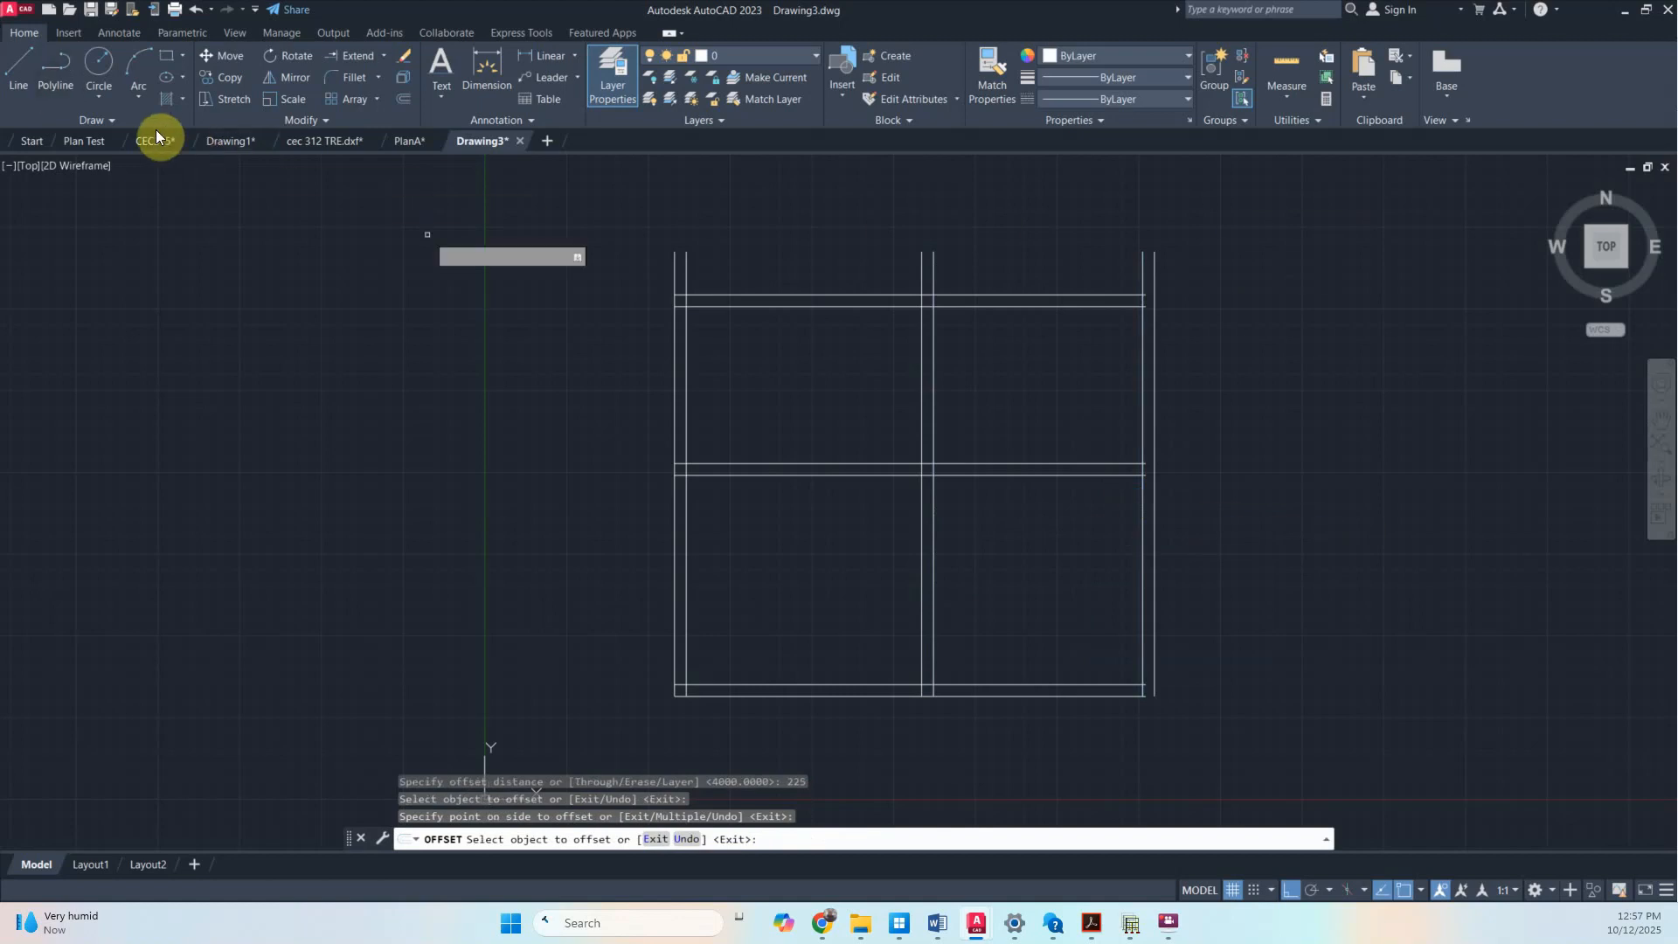
pyautogui.press('Escape')
# Select all wall lines and extend the horizontal lines of the upper and middle walls to the right wall's outer line
pyautogui.click(545, 209)
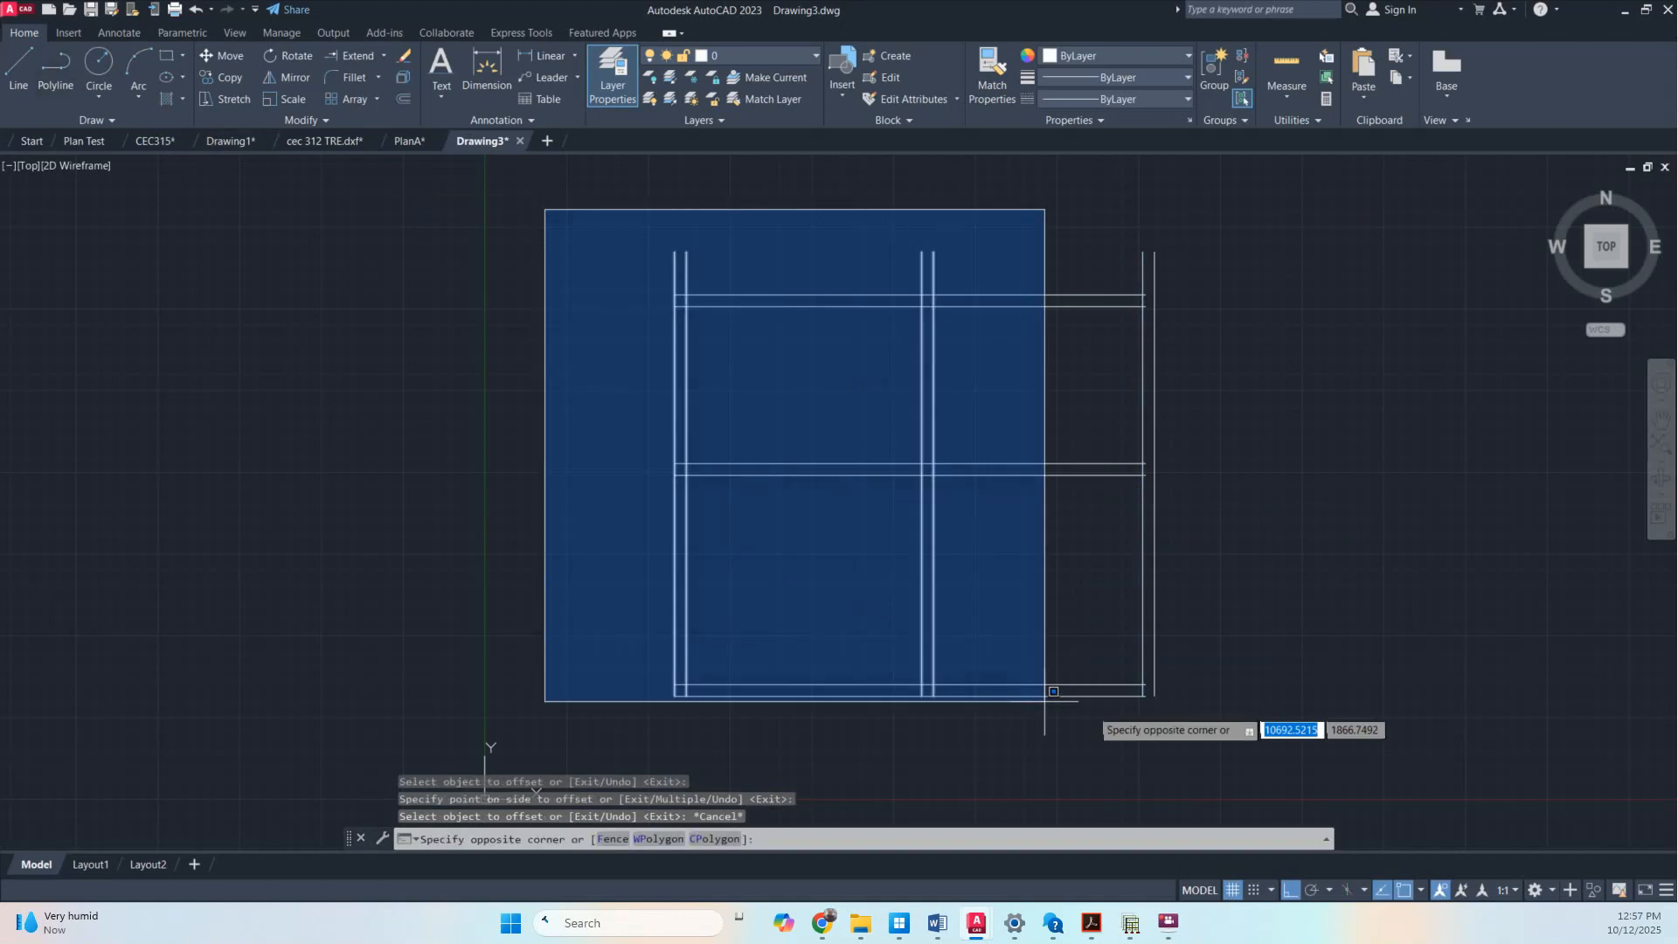
pyautogui.click(1267, 740)
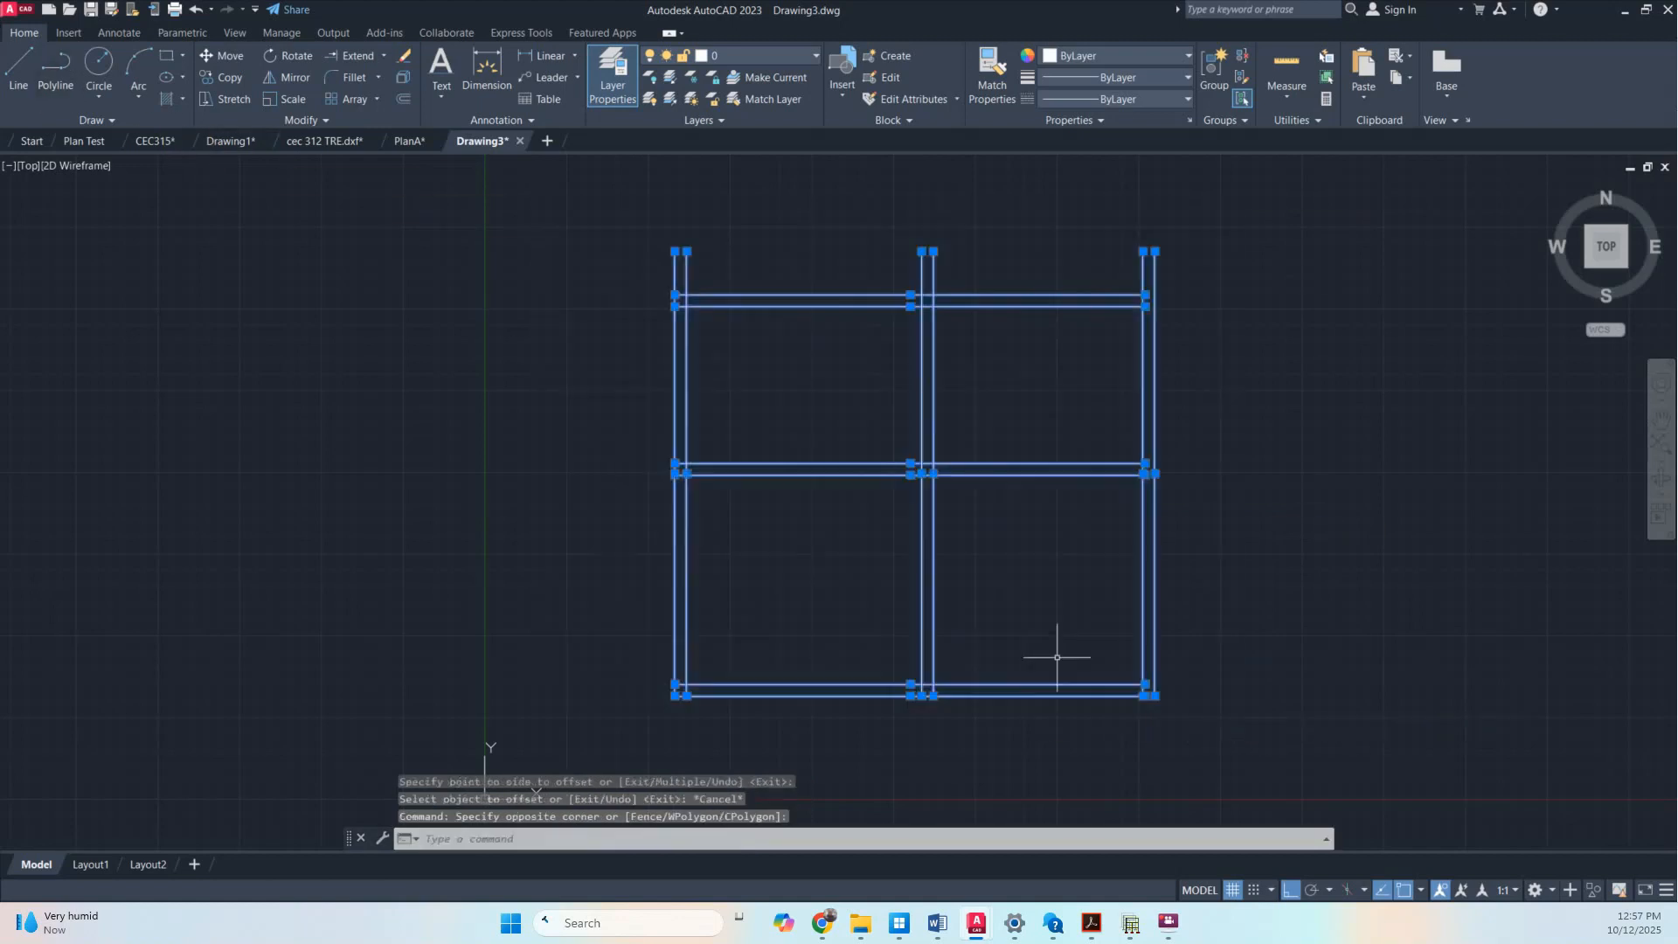
pyautogui.click(346, 56)
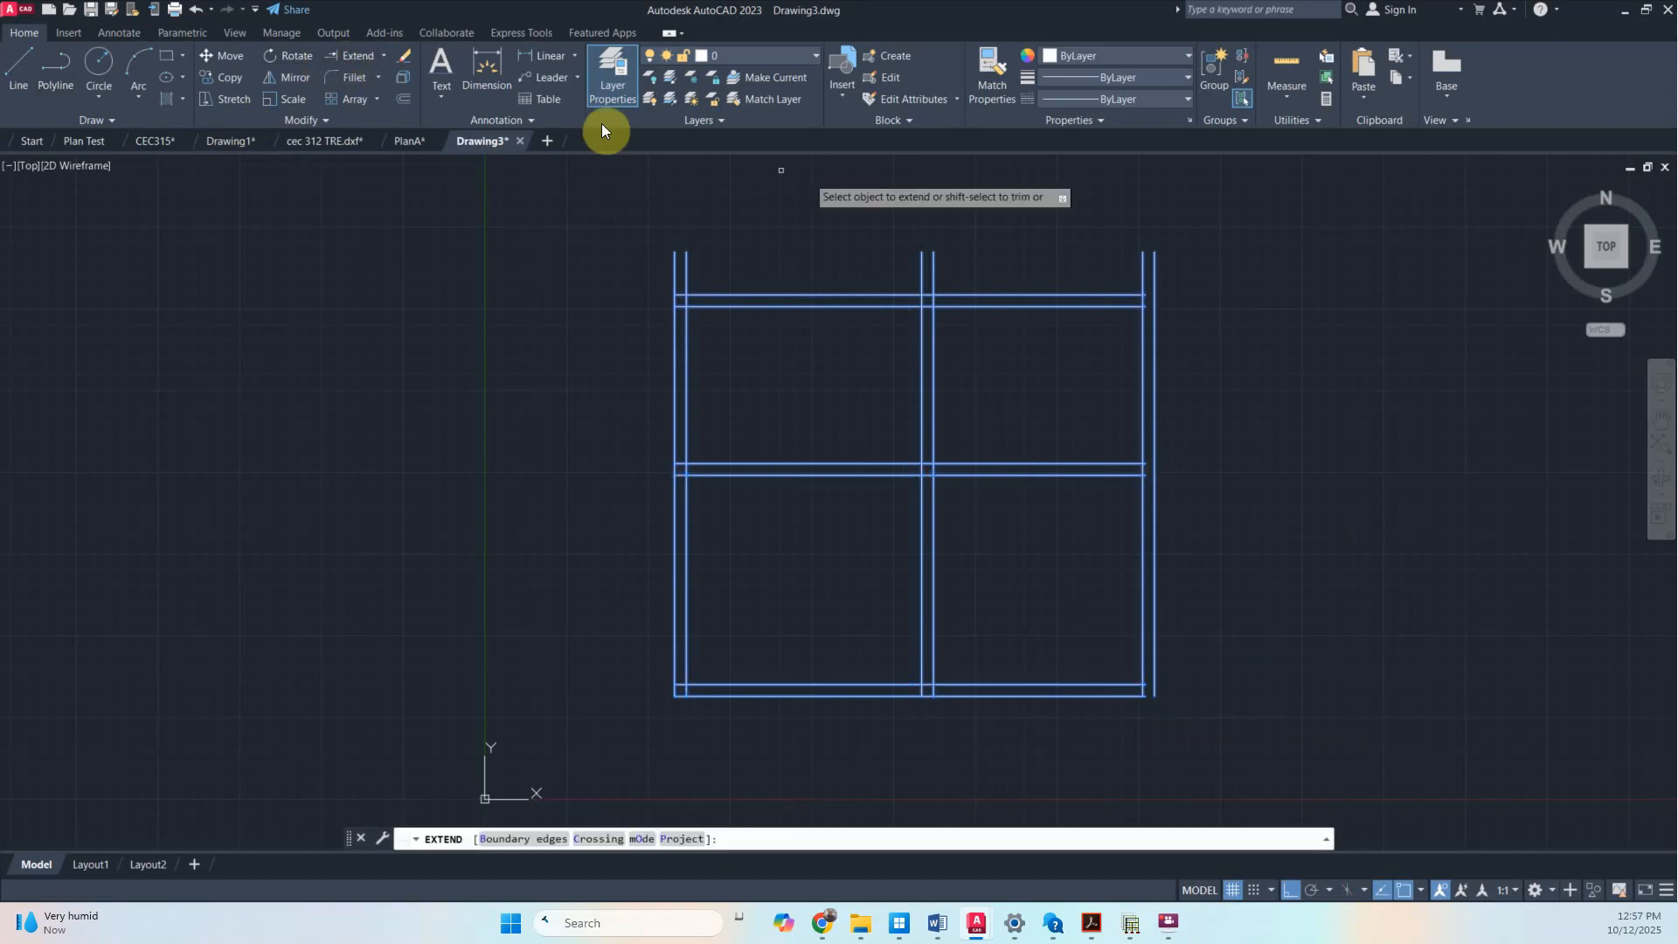
pyautogui.click(1068, 296)
pyautogui.click(1085, 306)
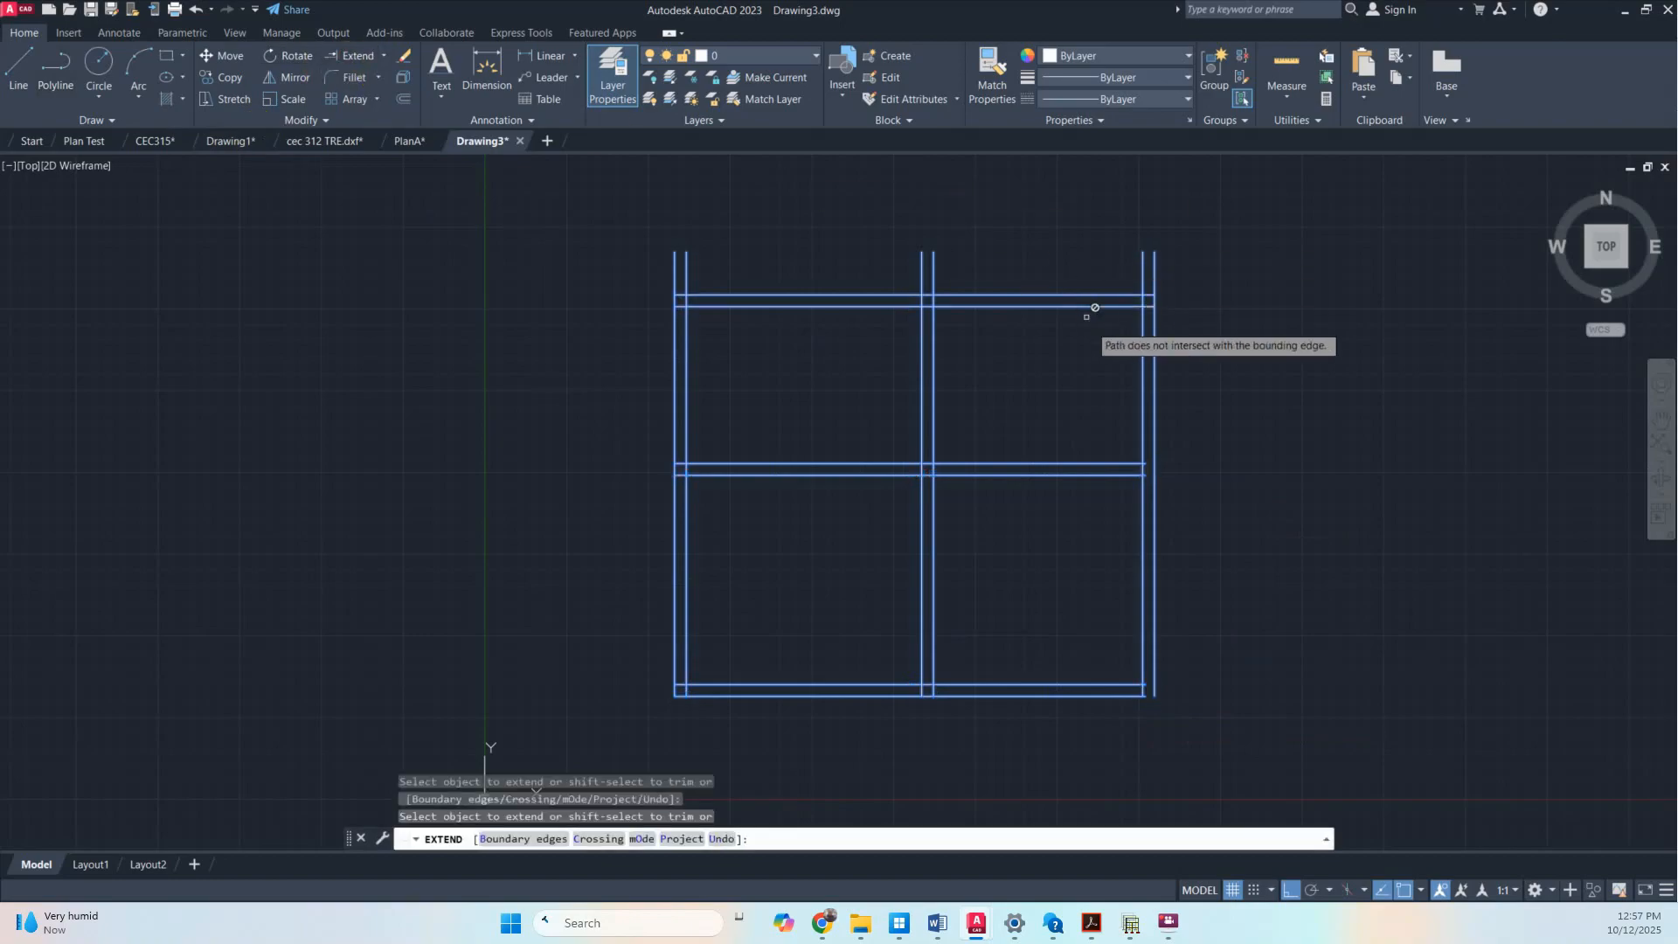
pyautogui.click(1115, 464)
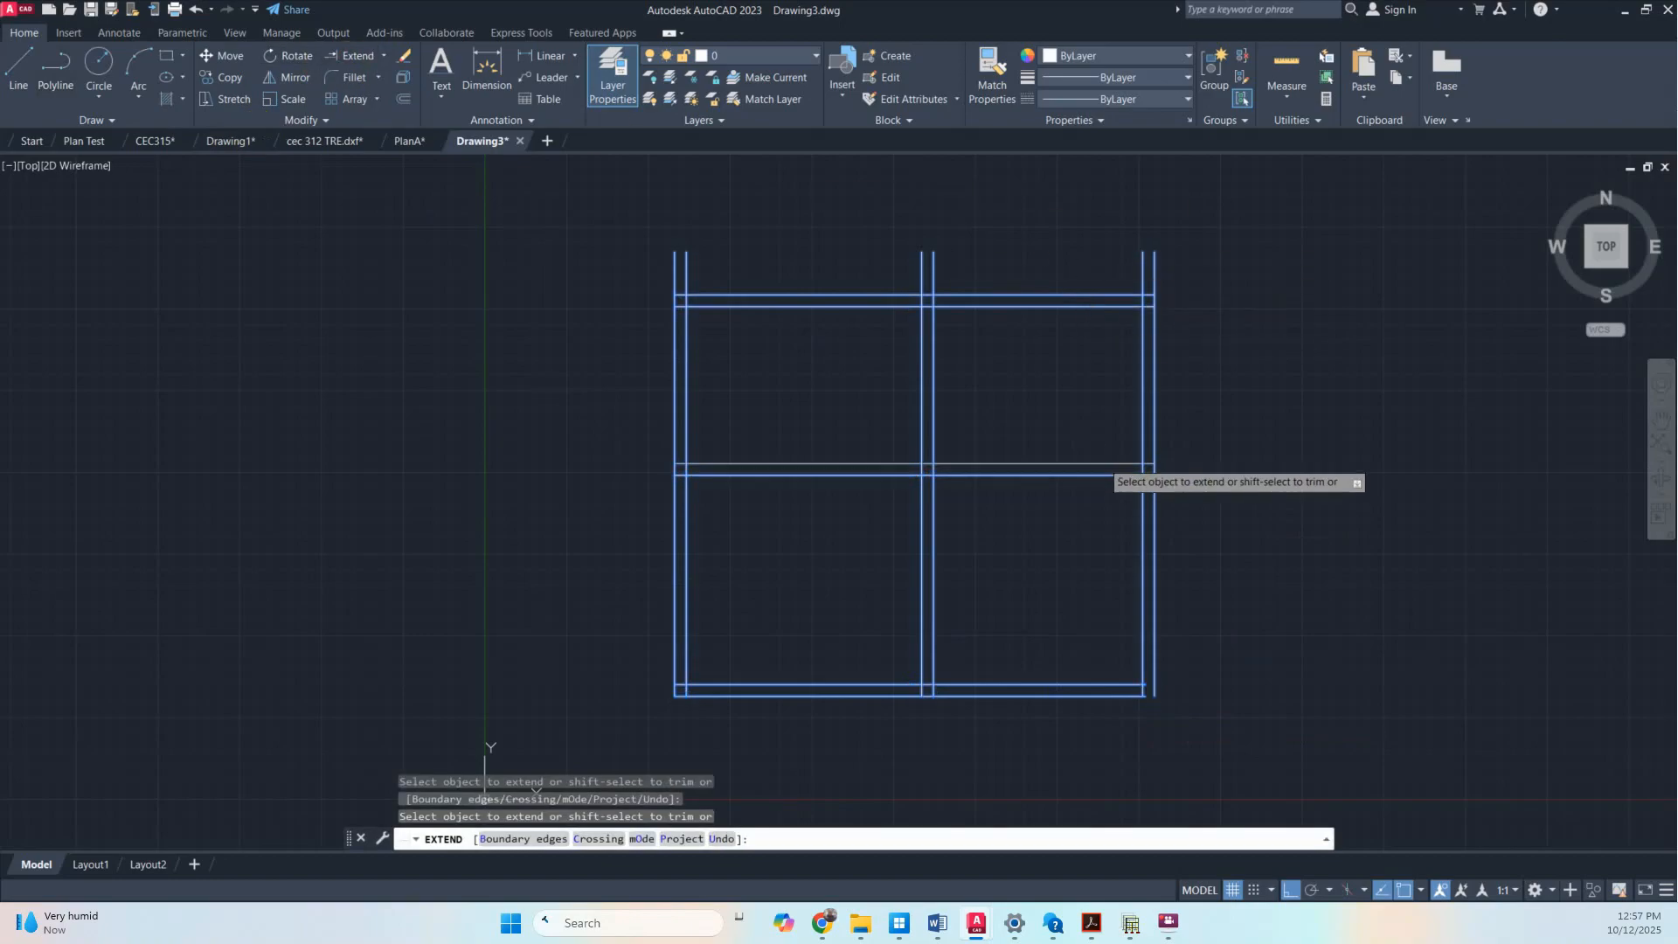
# Trim all vertical wall line ends that project above the uppermost wall with a fence selection
pyautogui.click(1172, 234)
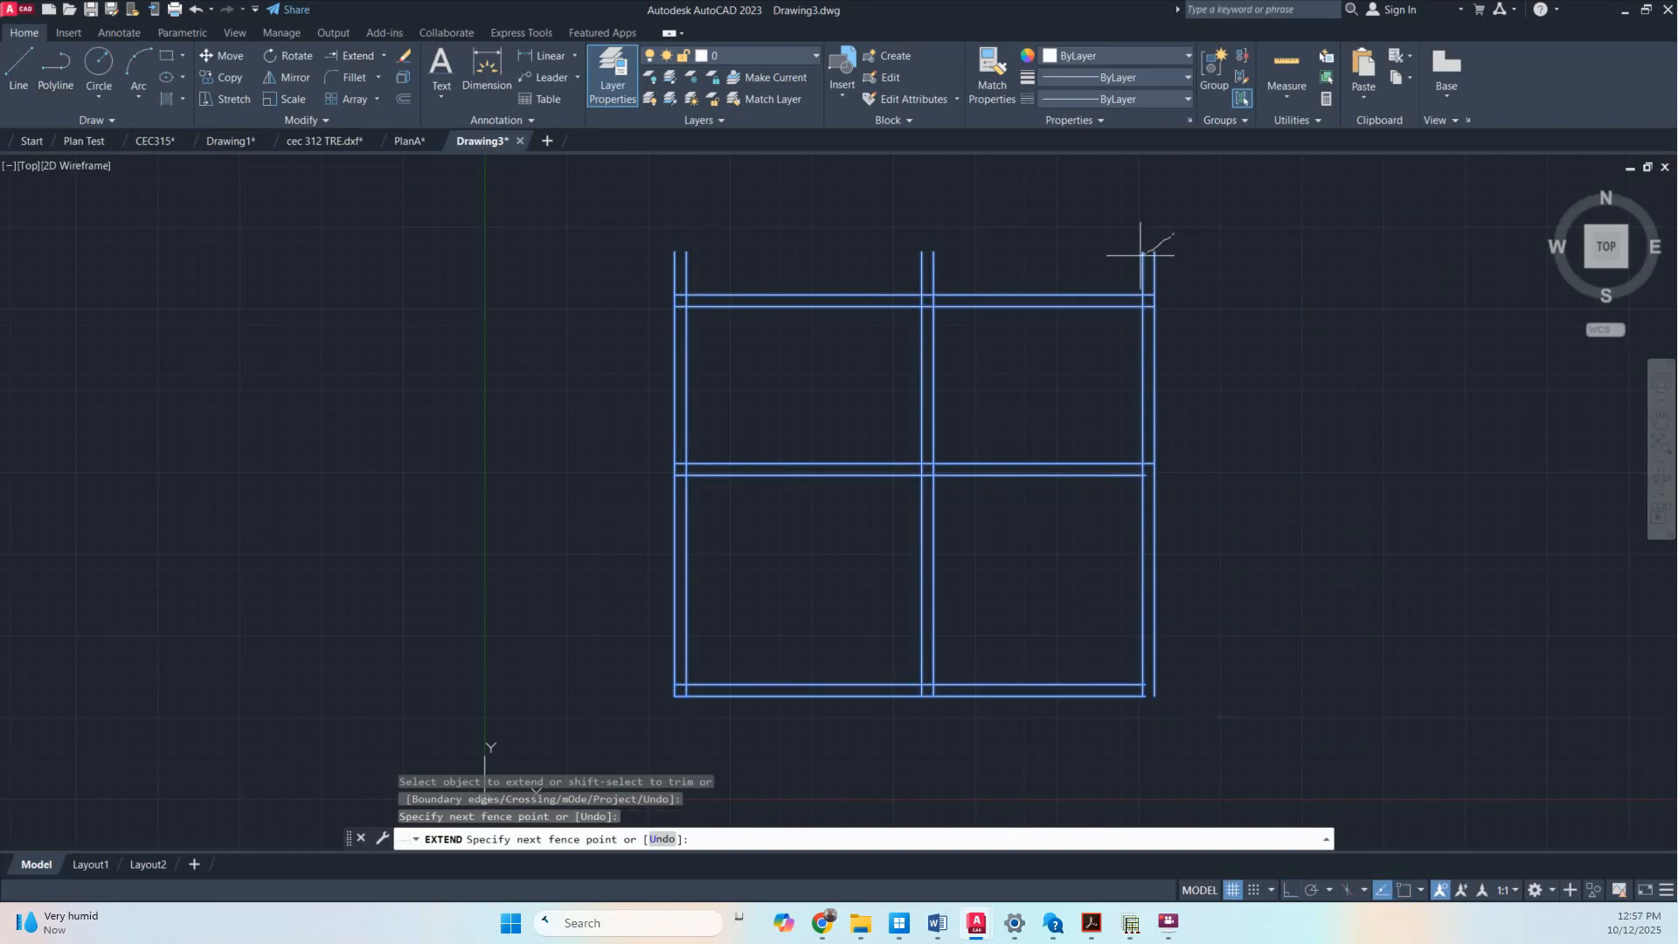
pyautogui.click(1106, 265)
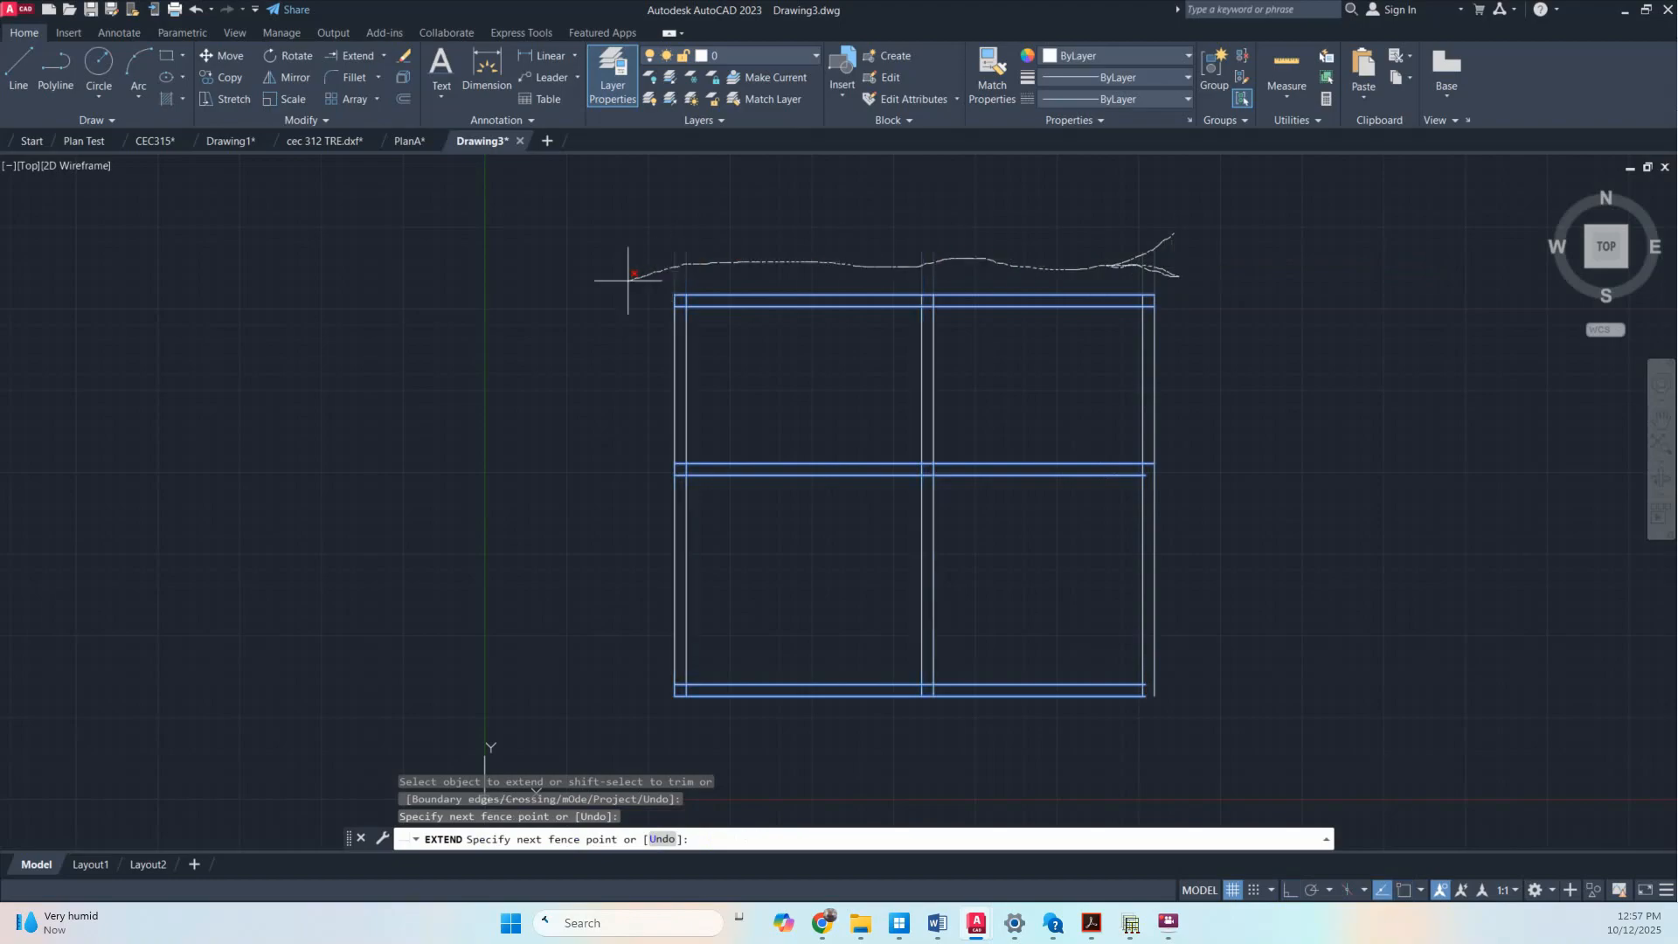
pyautogui.click(629, 269)
pyautogui.press('Return')
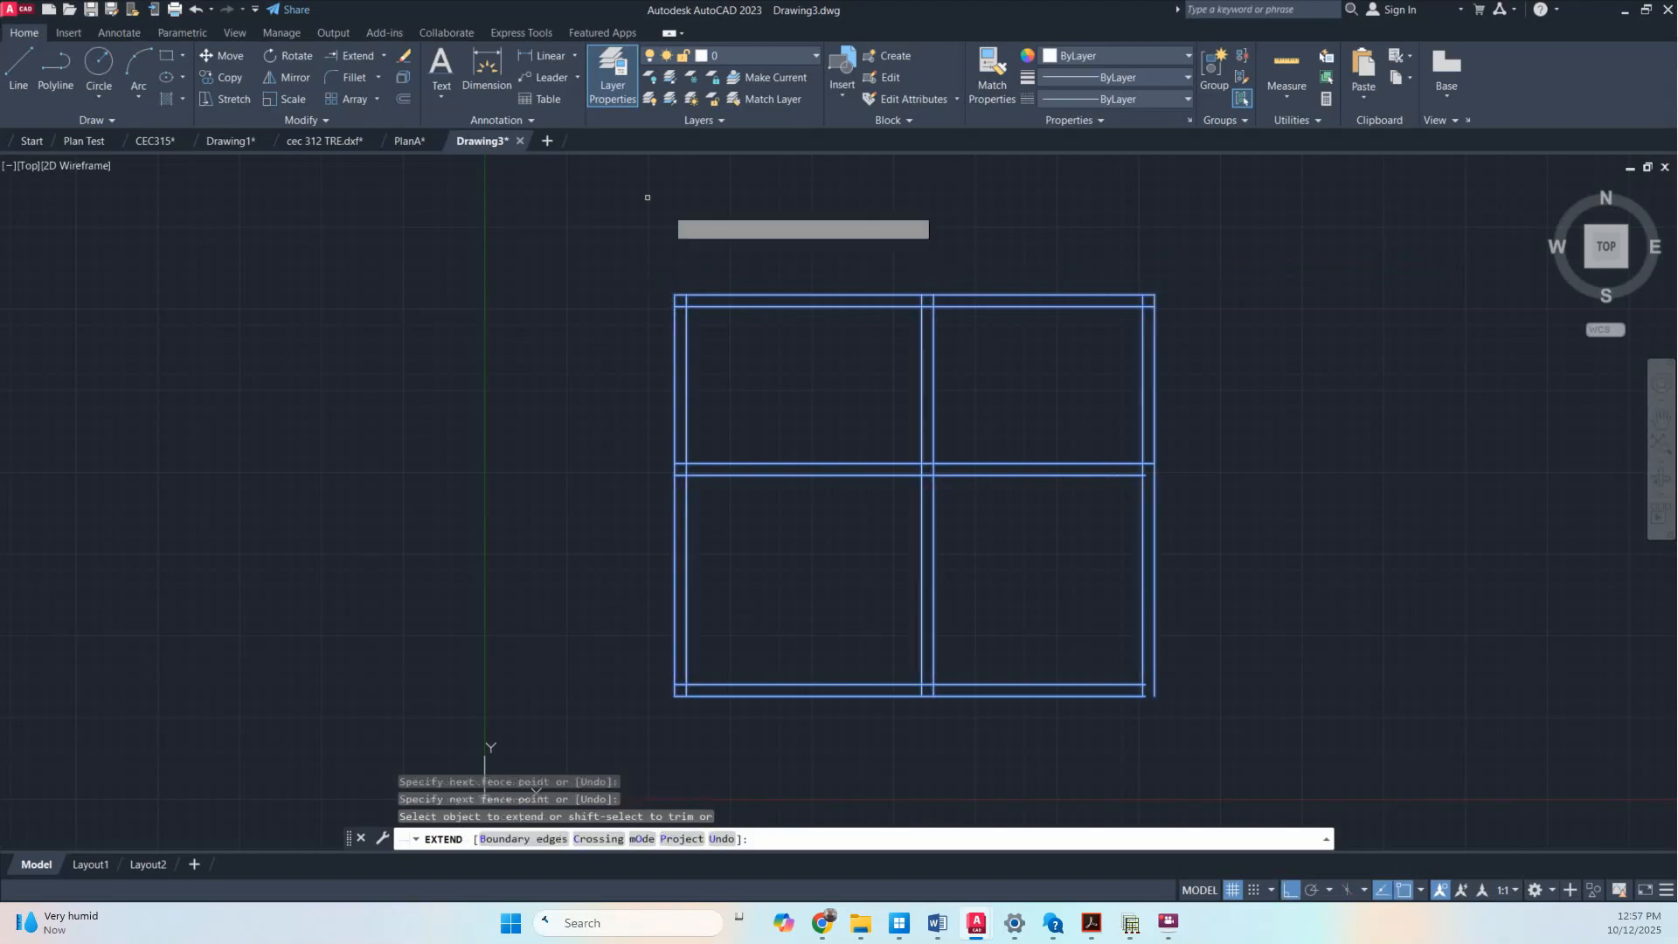
# Extend the lowest wall's horizontal lines to the right wall's outer line
pyautogui.click(1108, 687)
pyautogui.click(1108, 686)
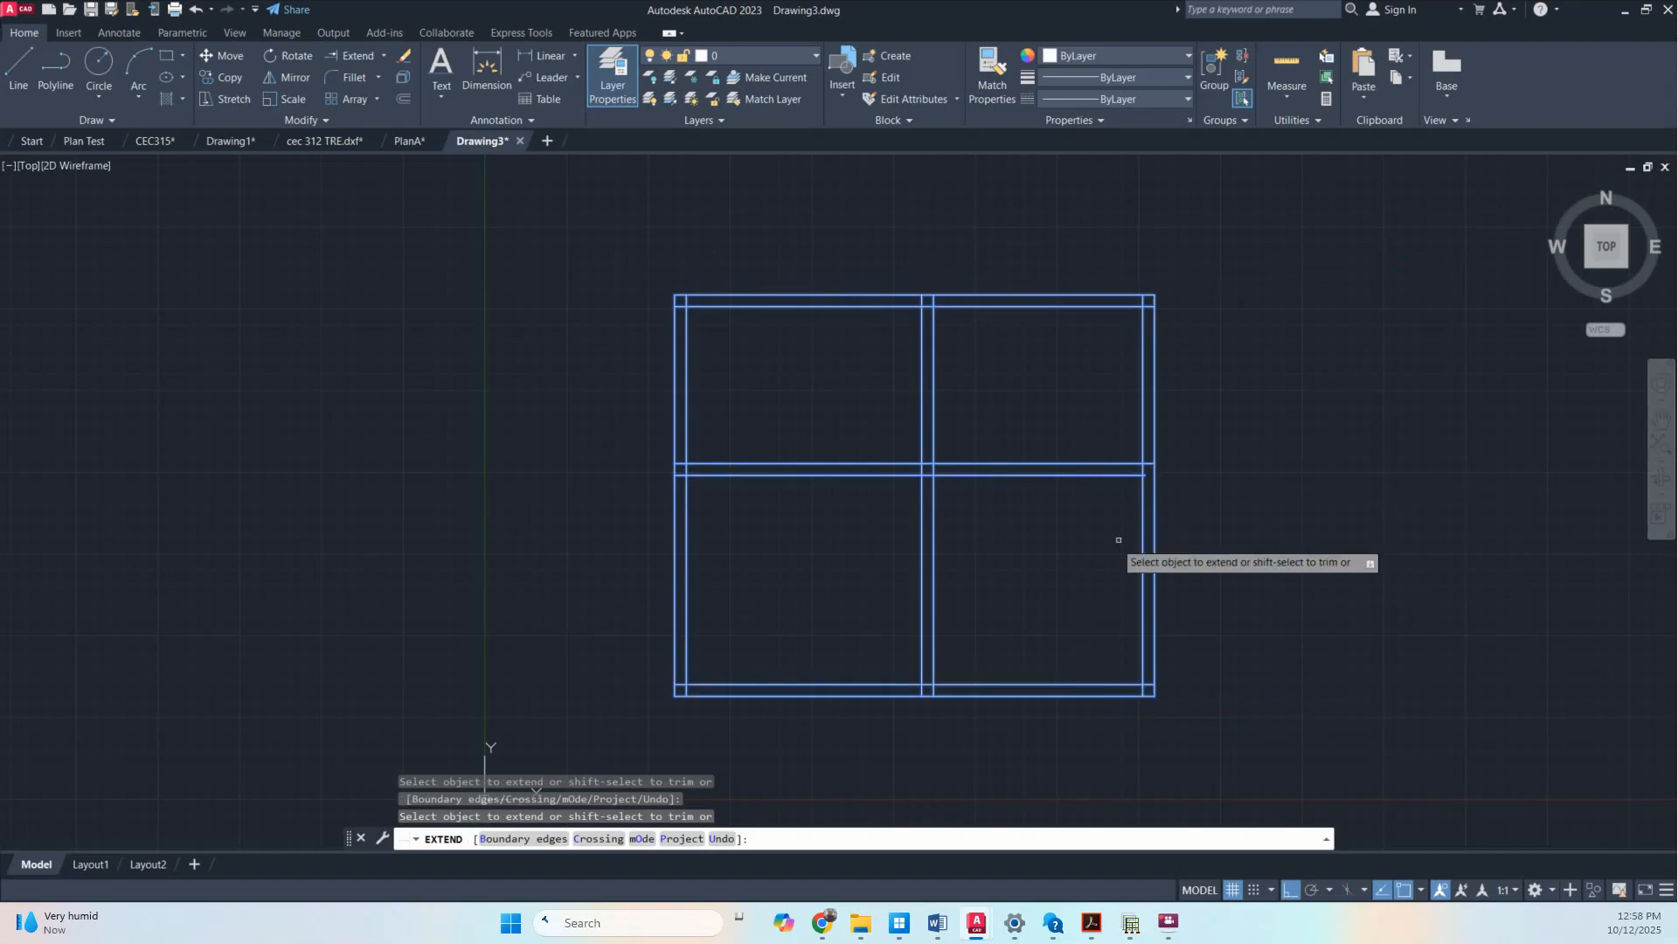
# Trim the overlapping line segments at the wall junctions, including the lower-right corner, to leave clean openings between the walls
pyautogui.scroll(3, 1114, 533)
pyautogui.scroll(-4, 1127, 487)
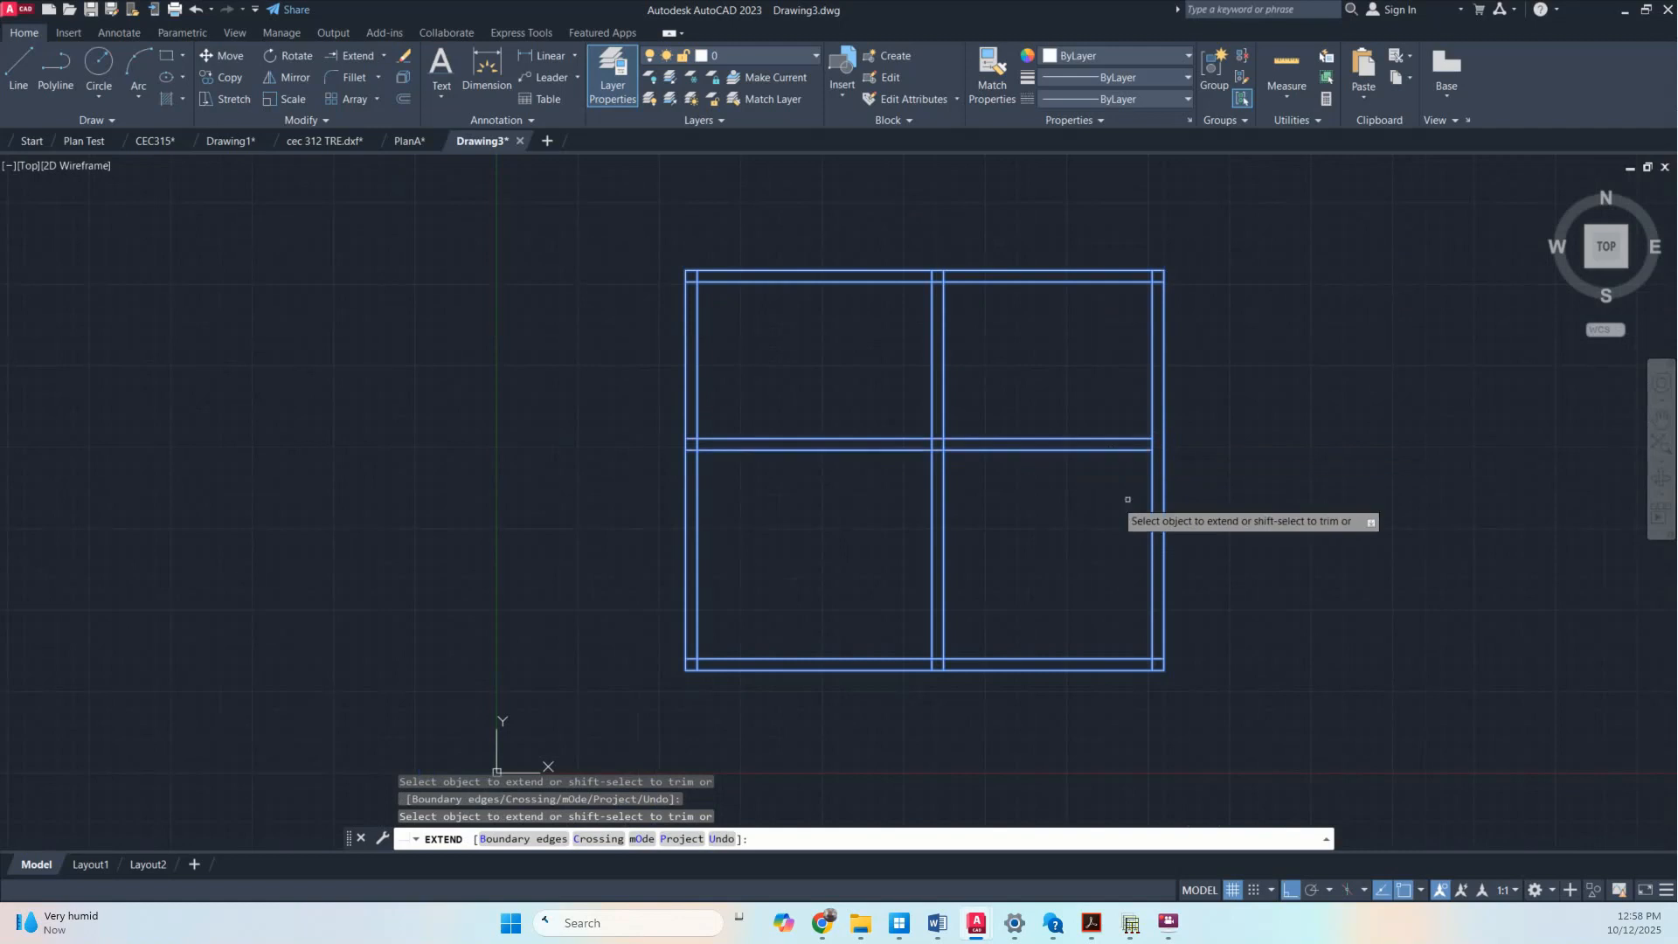
pyautogui.keyDown('shift'); pyautogui.click(1154, 444); pyautogui.keyUp('shift')
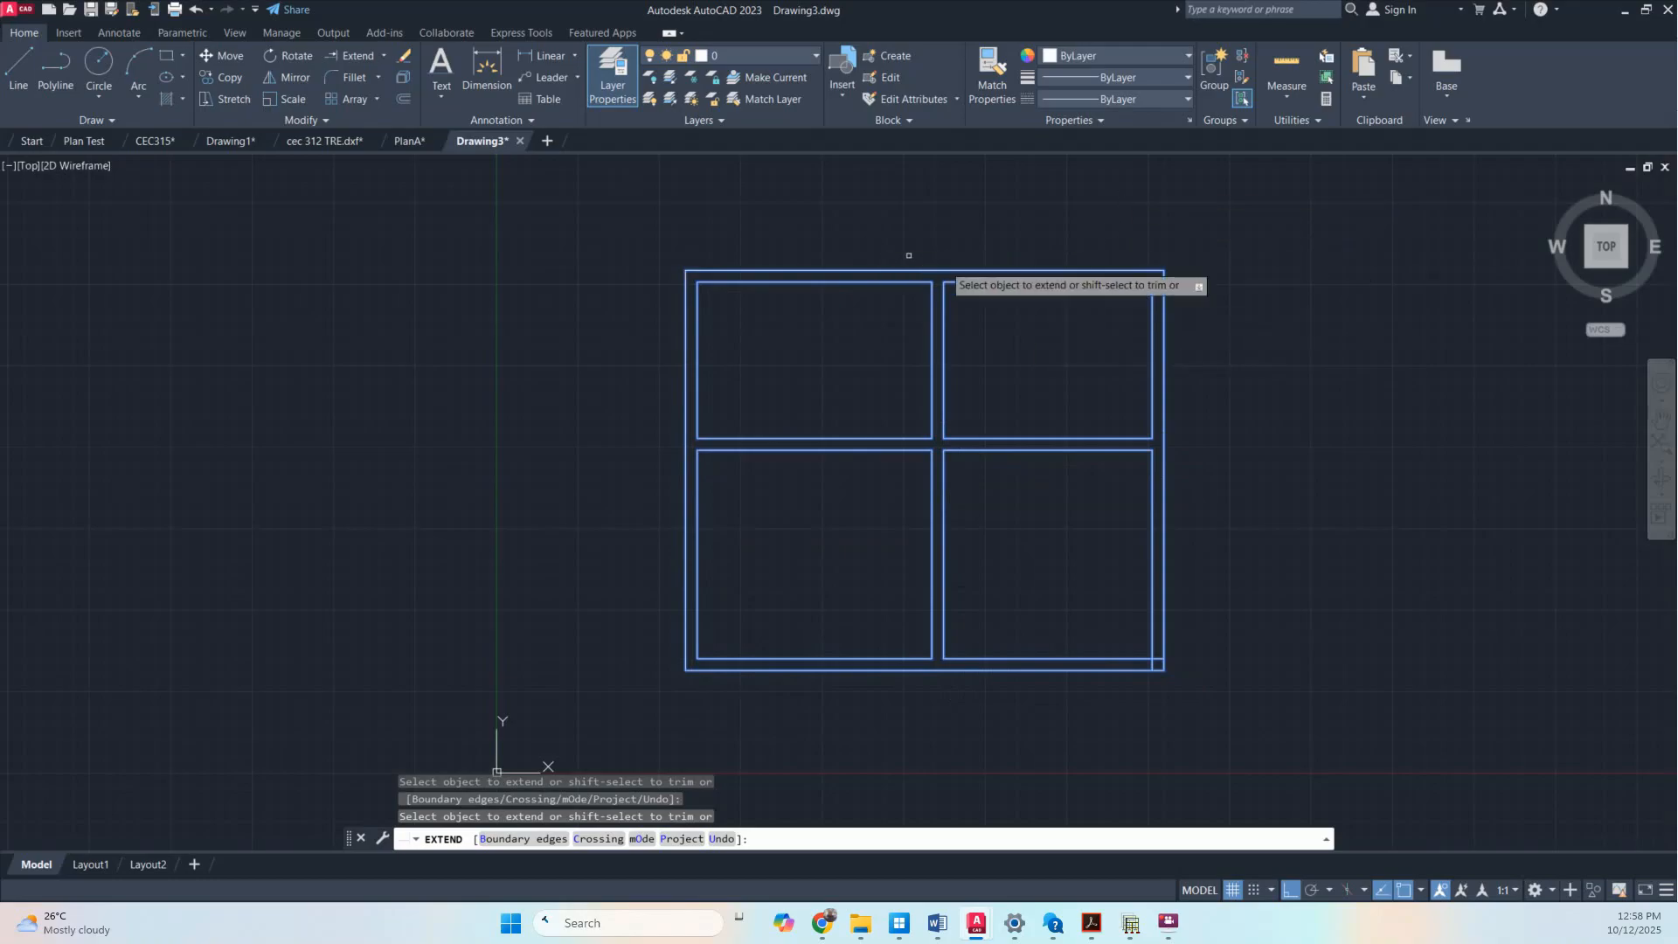
pyautogui.click(939, 449)
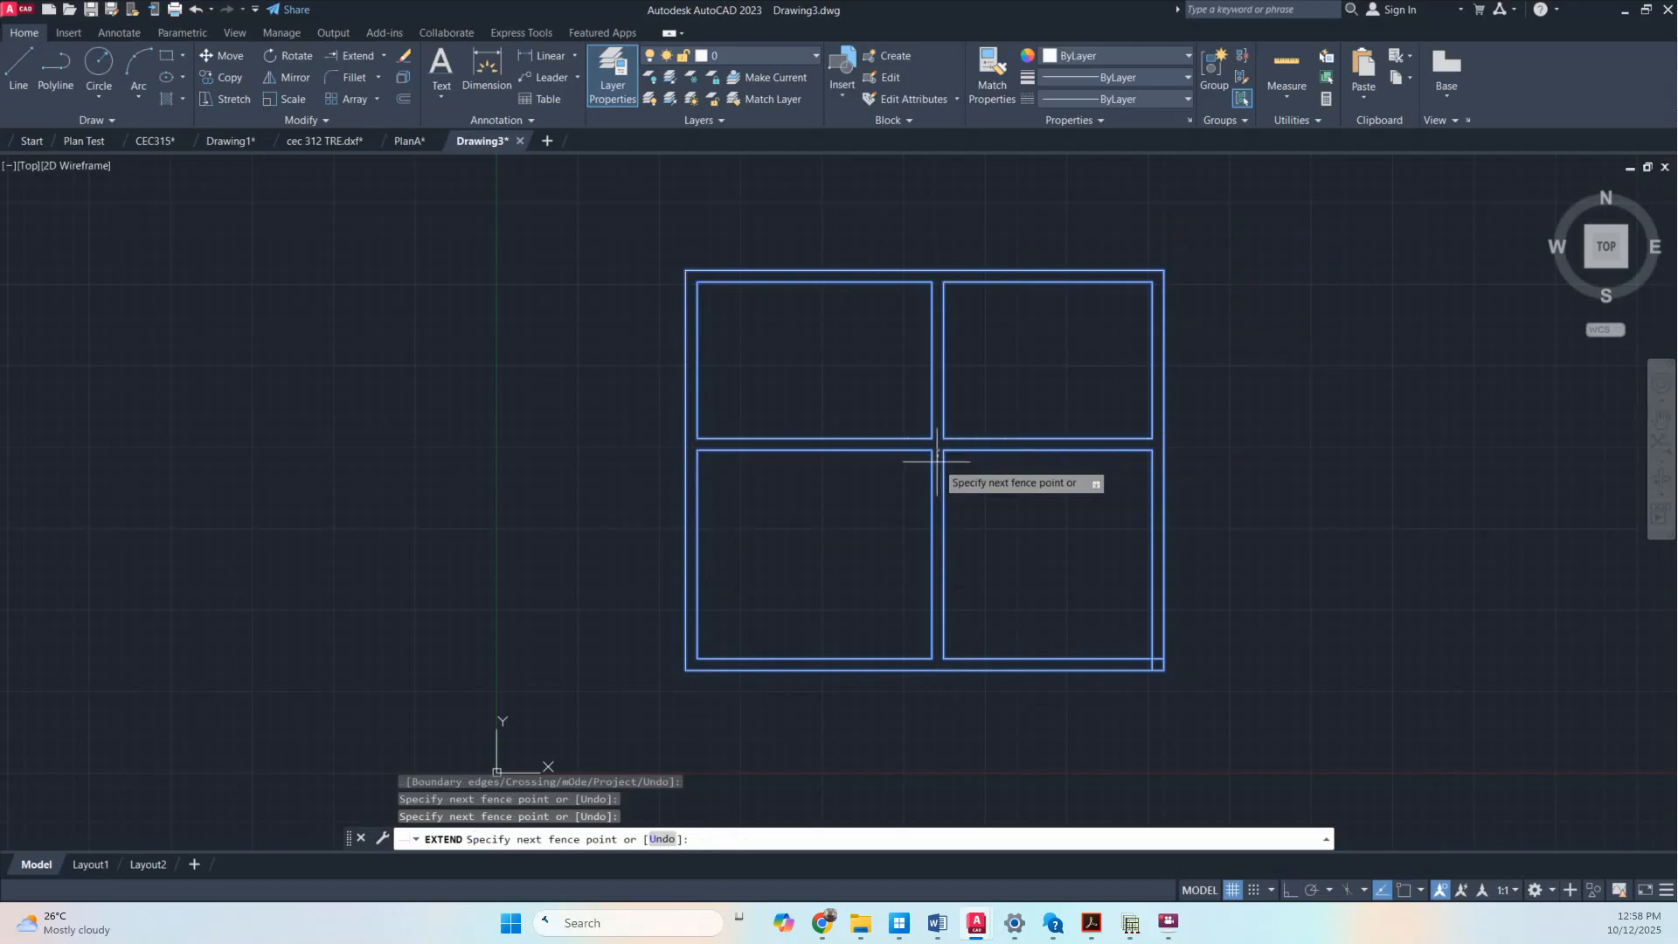
pyautogui.press('Return')
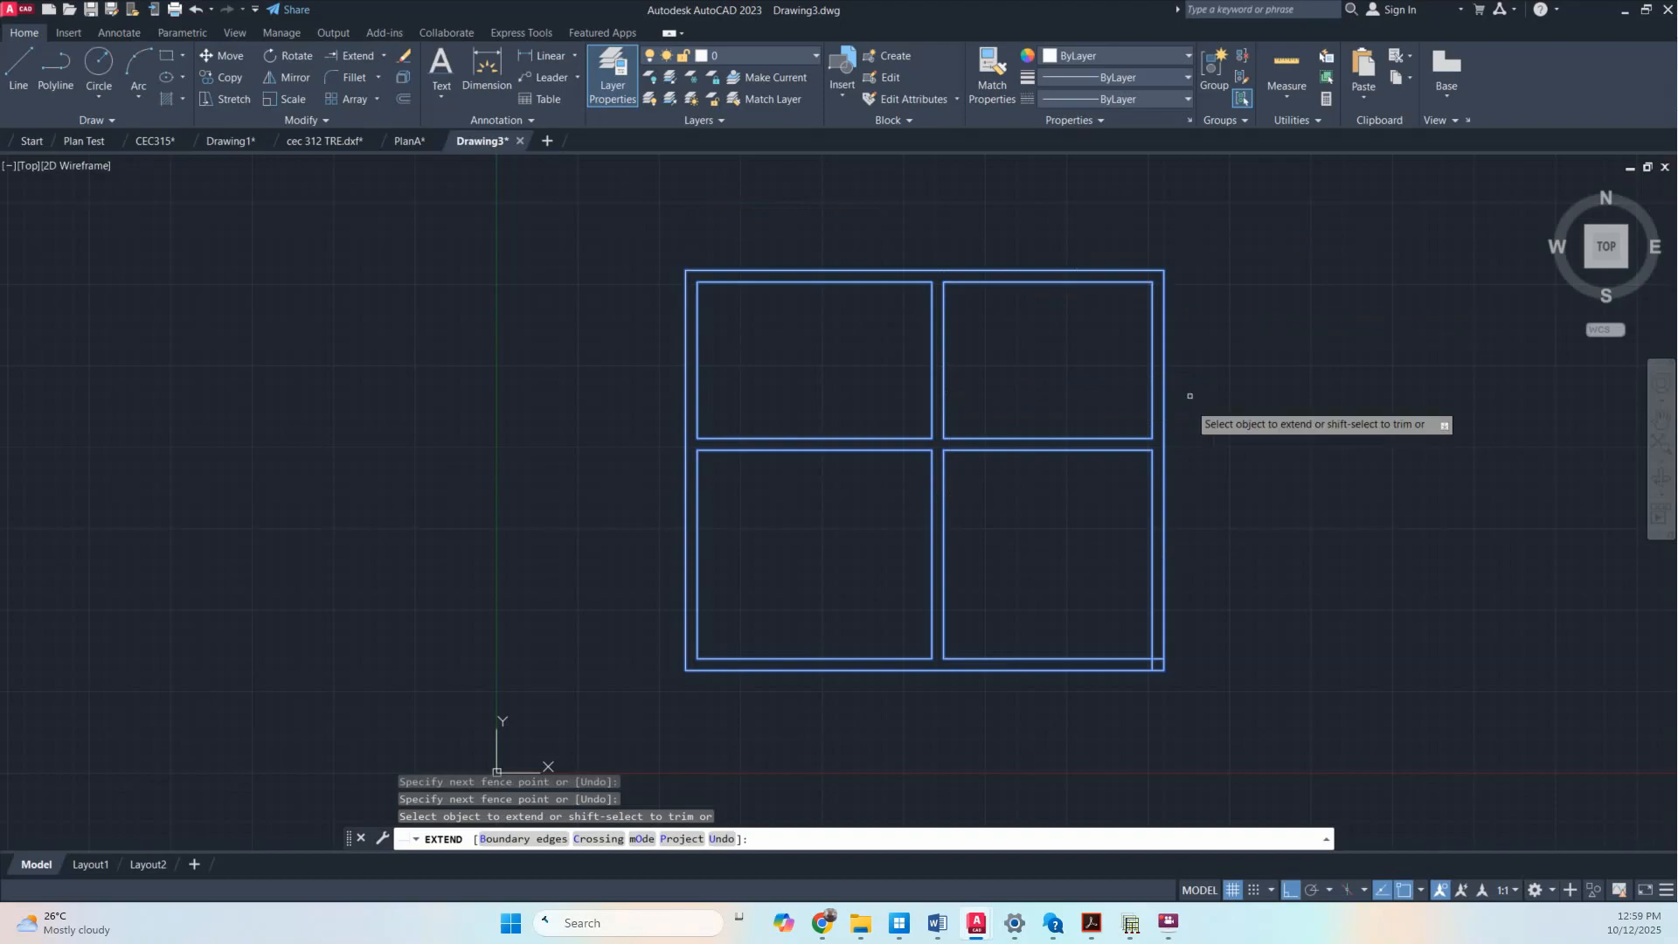
pyautogui.scroll(2, 1165, 672)
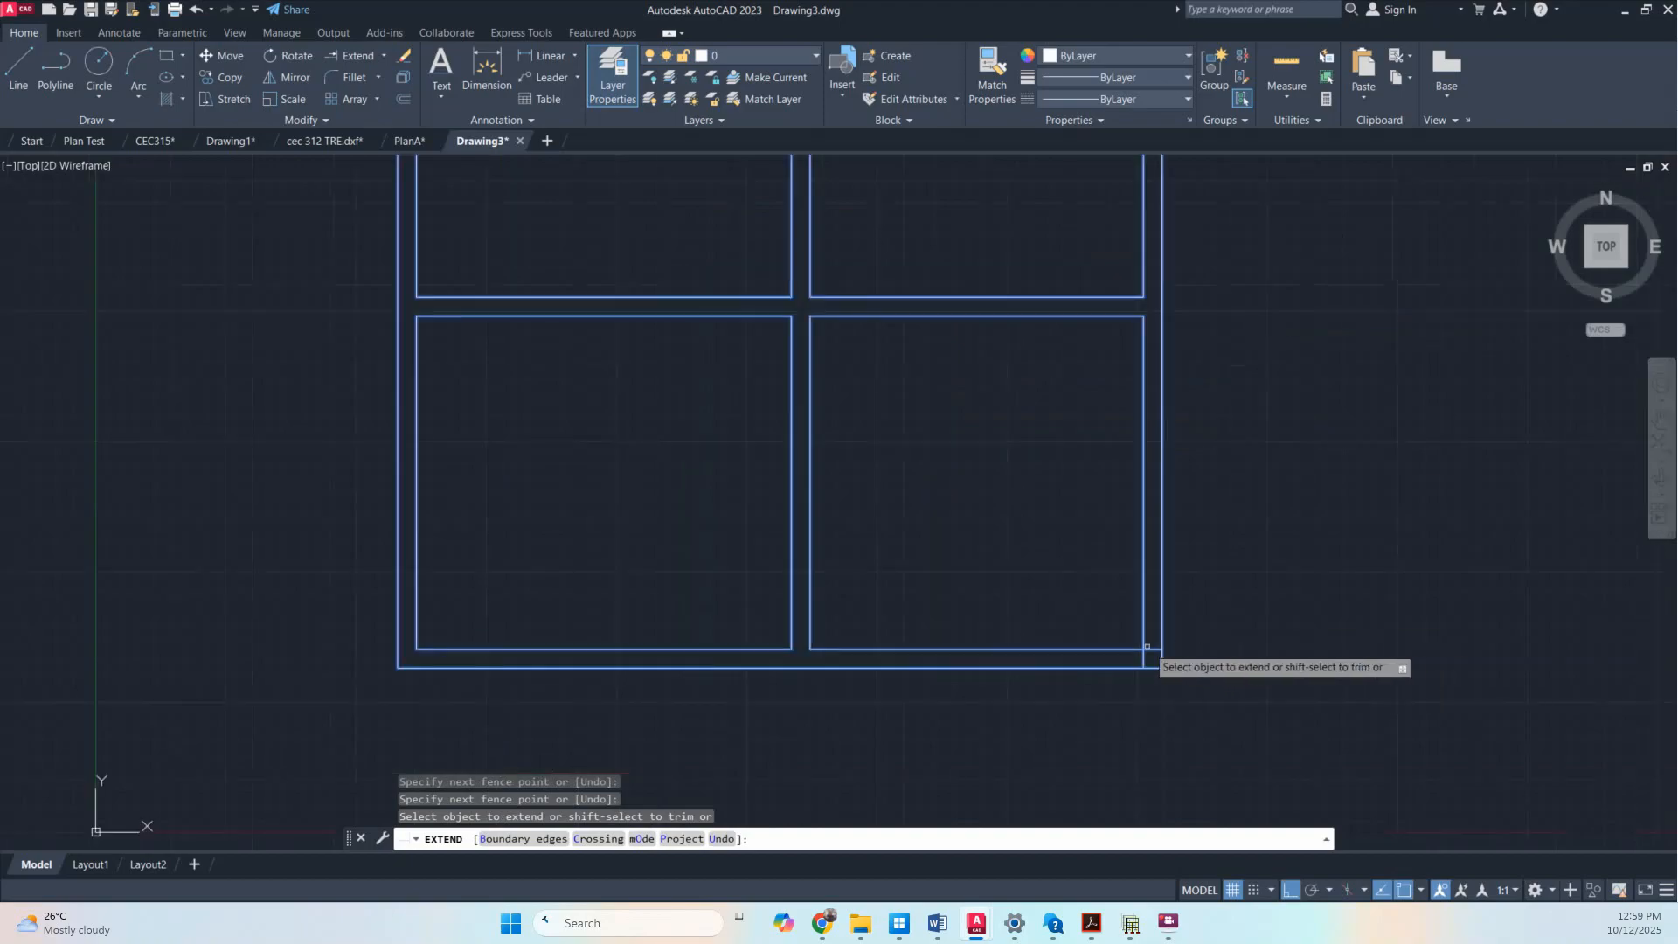
pyautogui.keyDown('shift'); pyautogui.click(1156, 649); pyautogui.keyUp('shift')
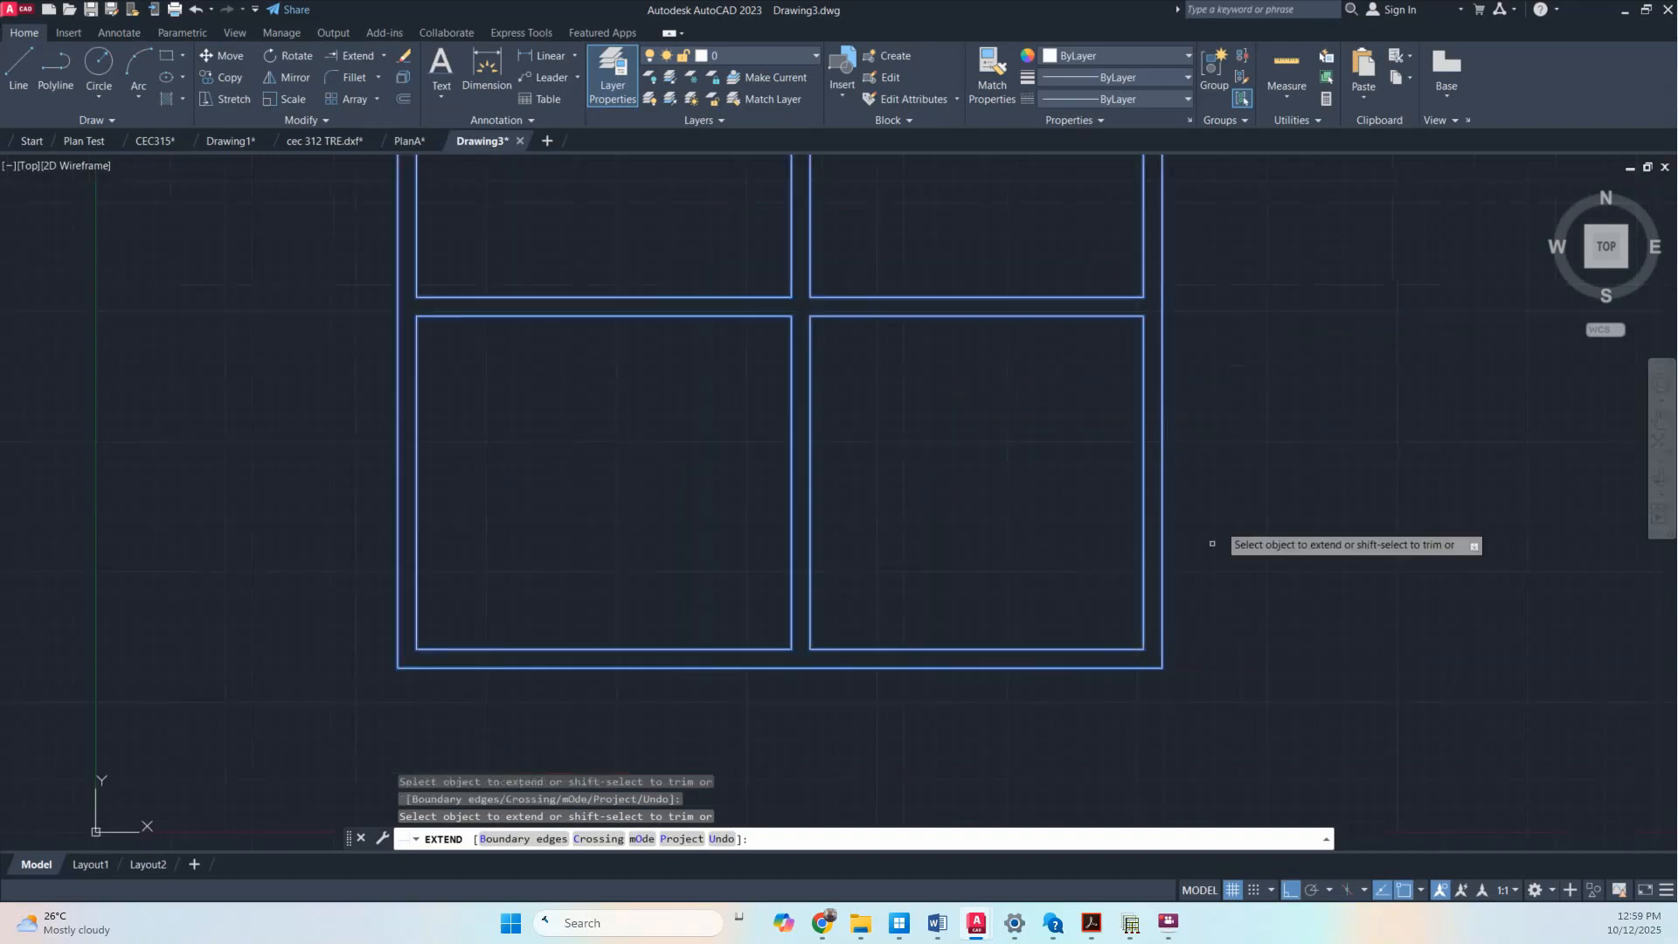
# Create a layer named AXIS V and make it the current layer
pyautogui.scroll(-5, 1214, 456)
pyautogui.scroll(2, 1135, 374)
pyautogui.scroll(2, 1051, 373)
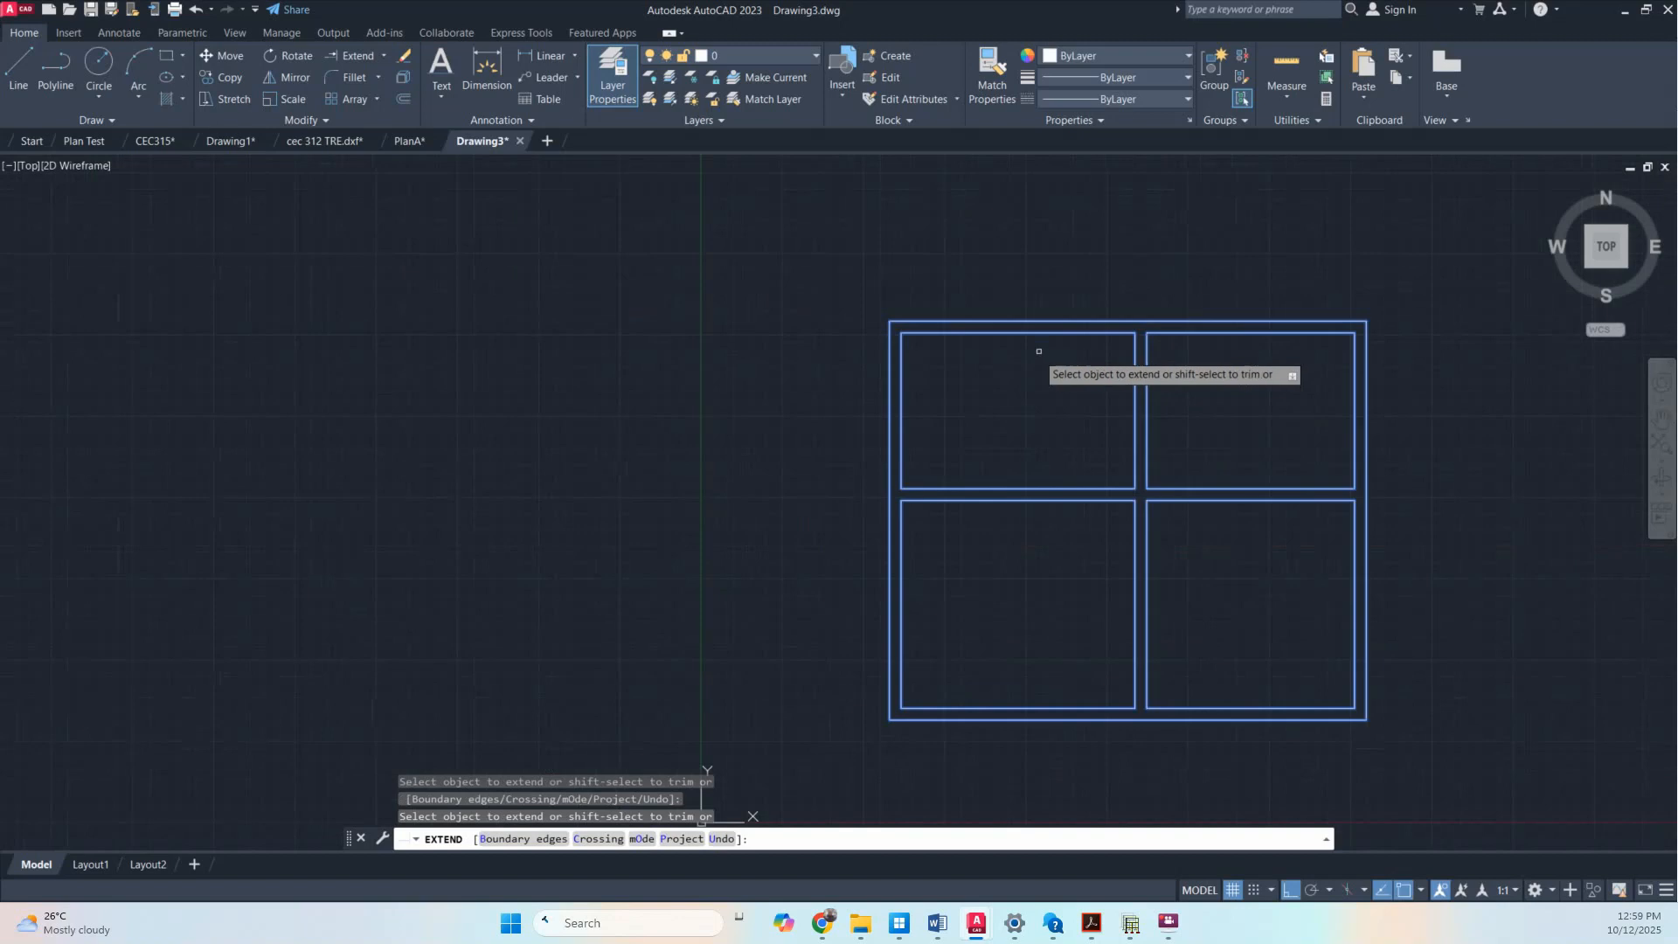
pyautogui.moveTo(1247, 574); pyautogui.dragTo(1133, 504, button='middle')
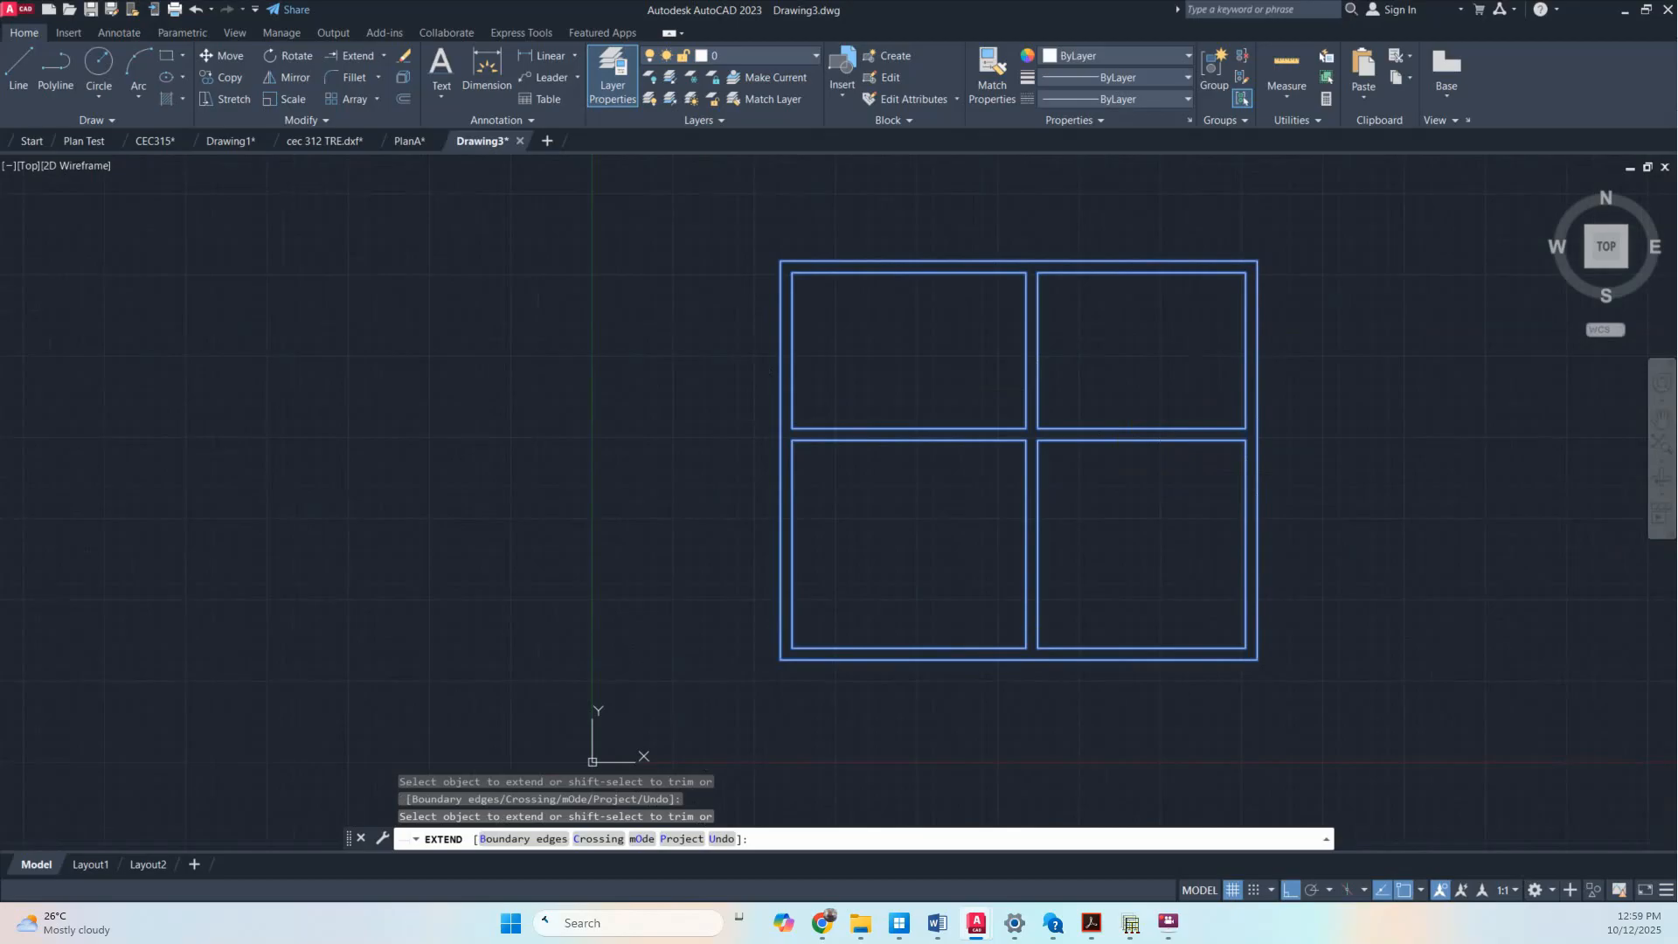
pyautogui.moveTo(1665, 431); pyautogui.dragTo(353, 274)
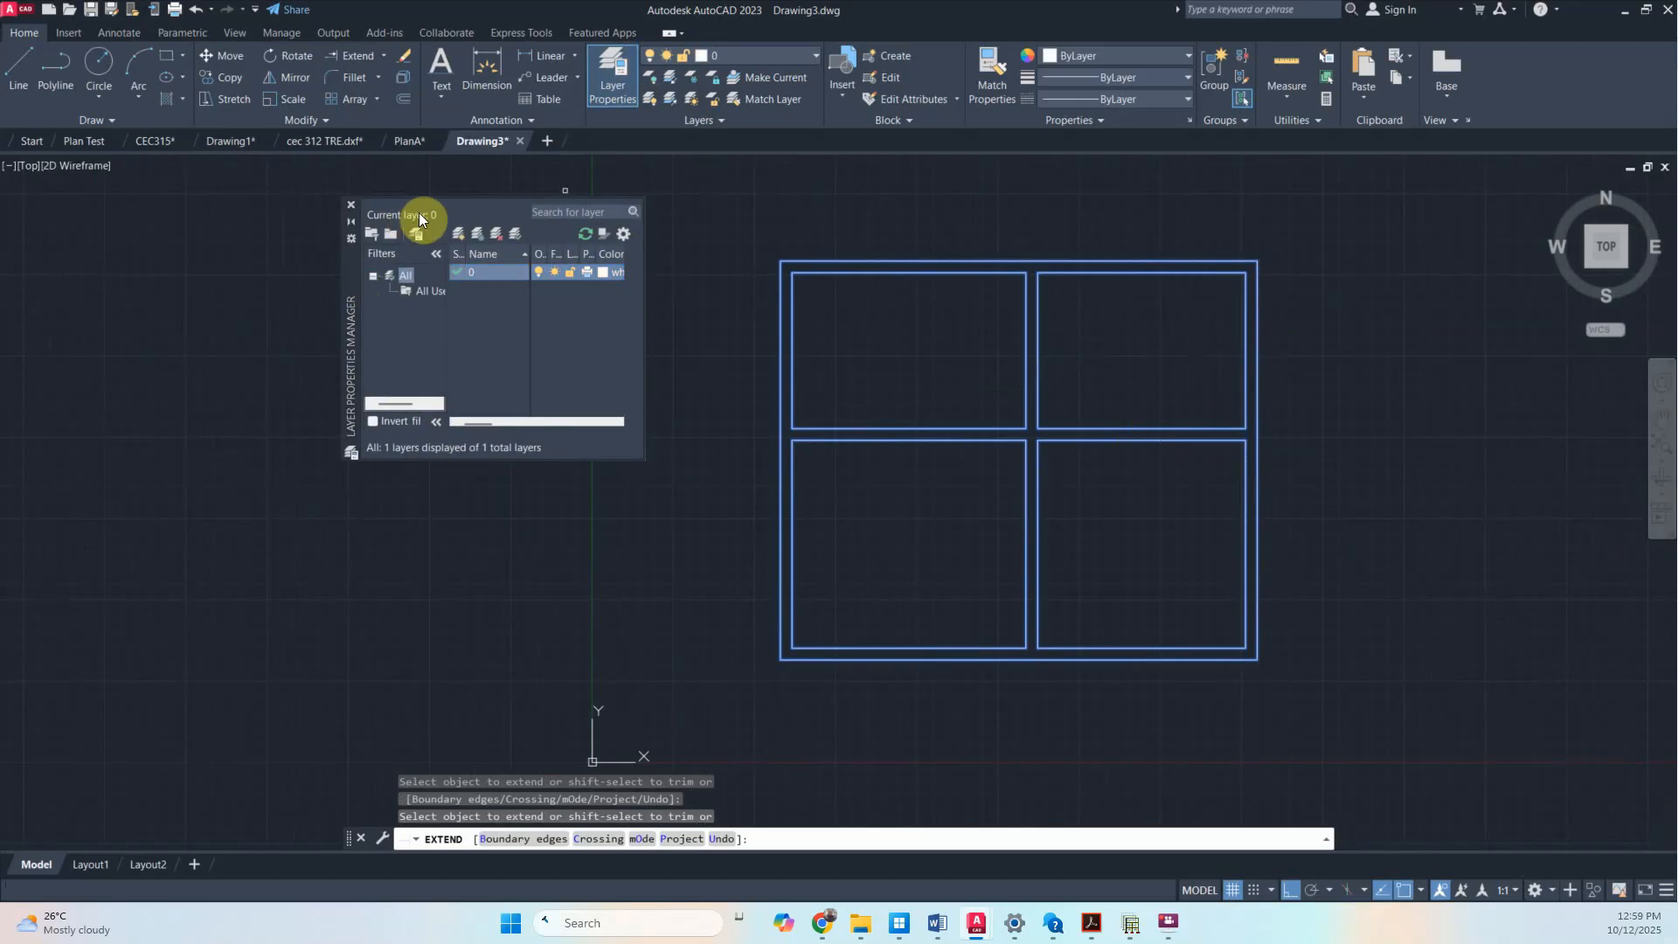
pyautogui.click(459, 236)
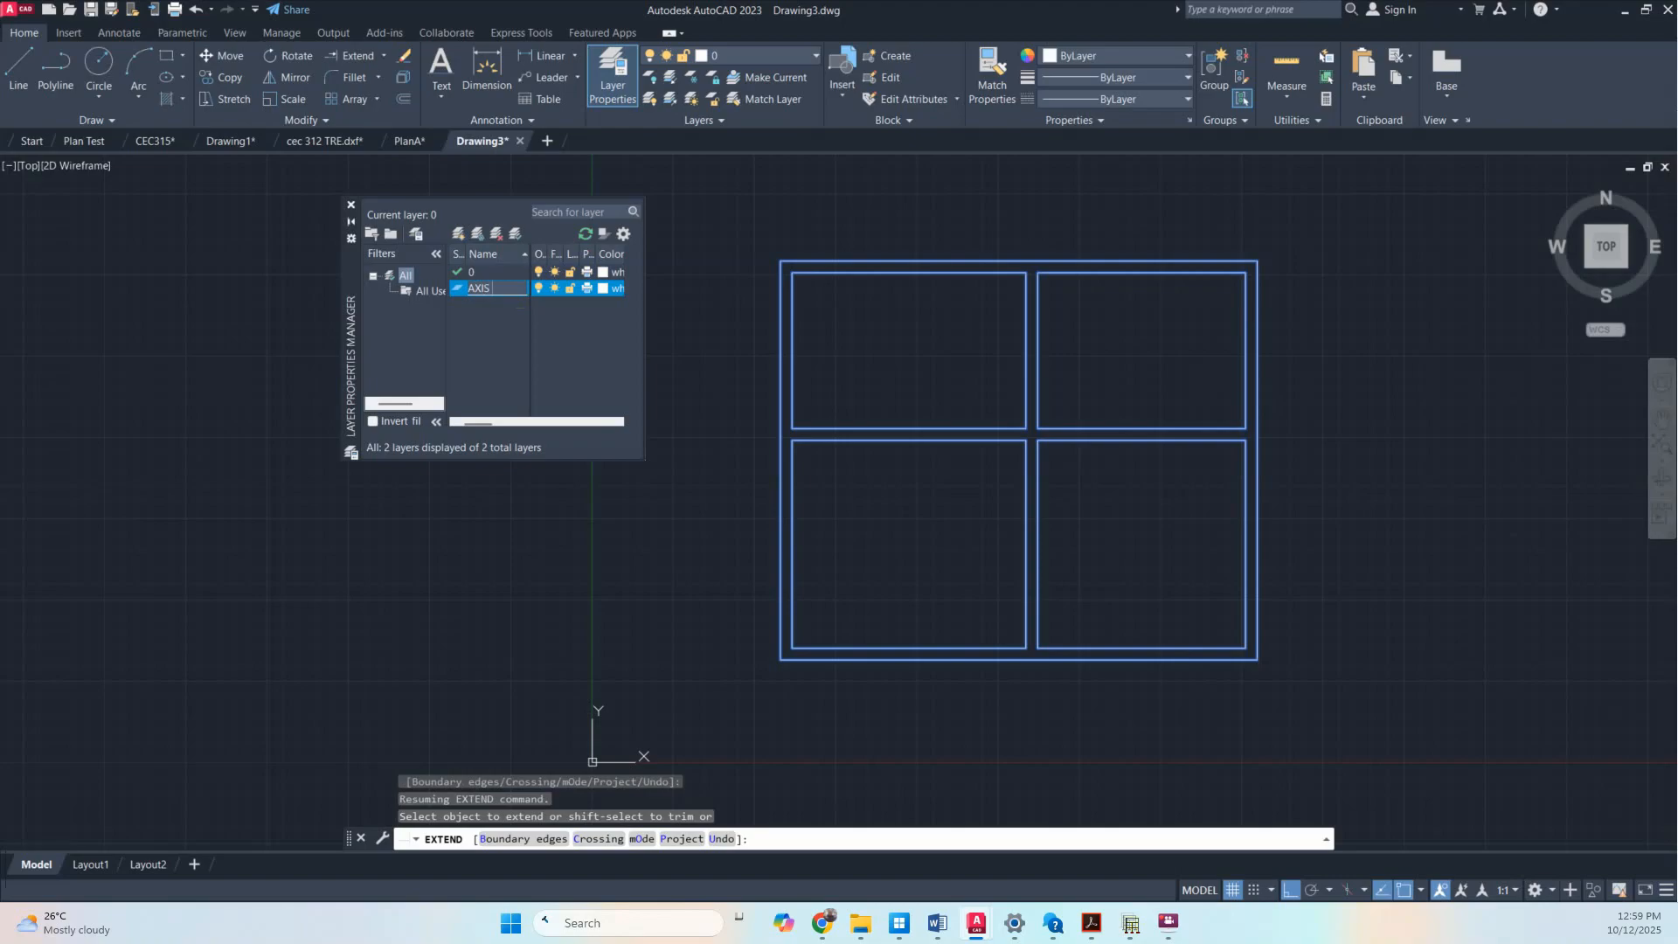
pyautogui.doubleClick(503, 292)
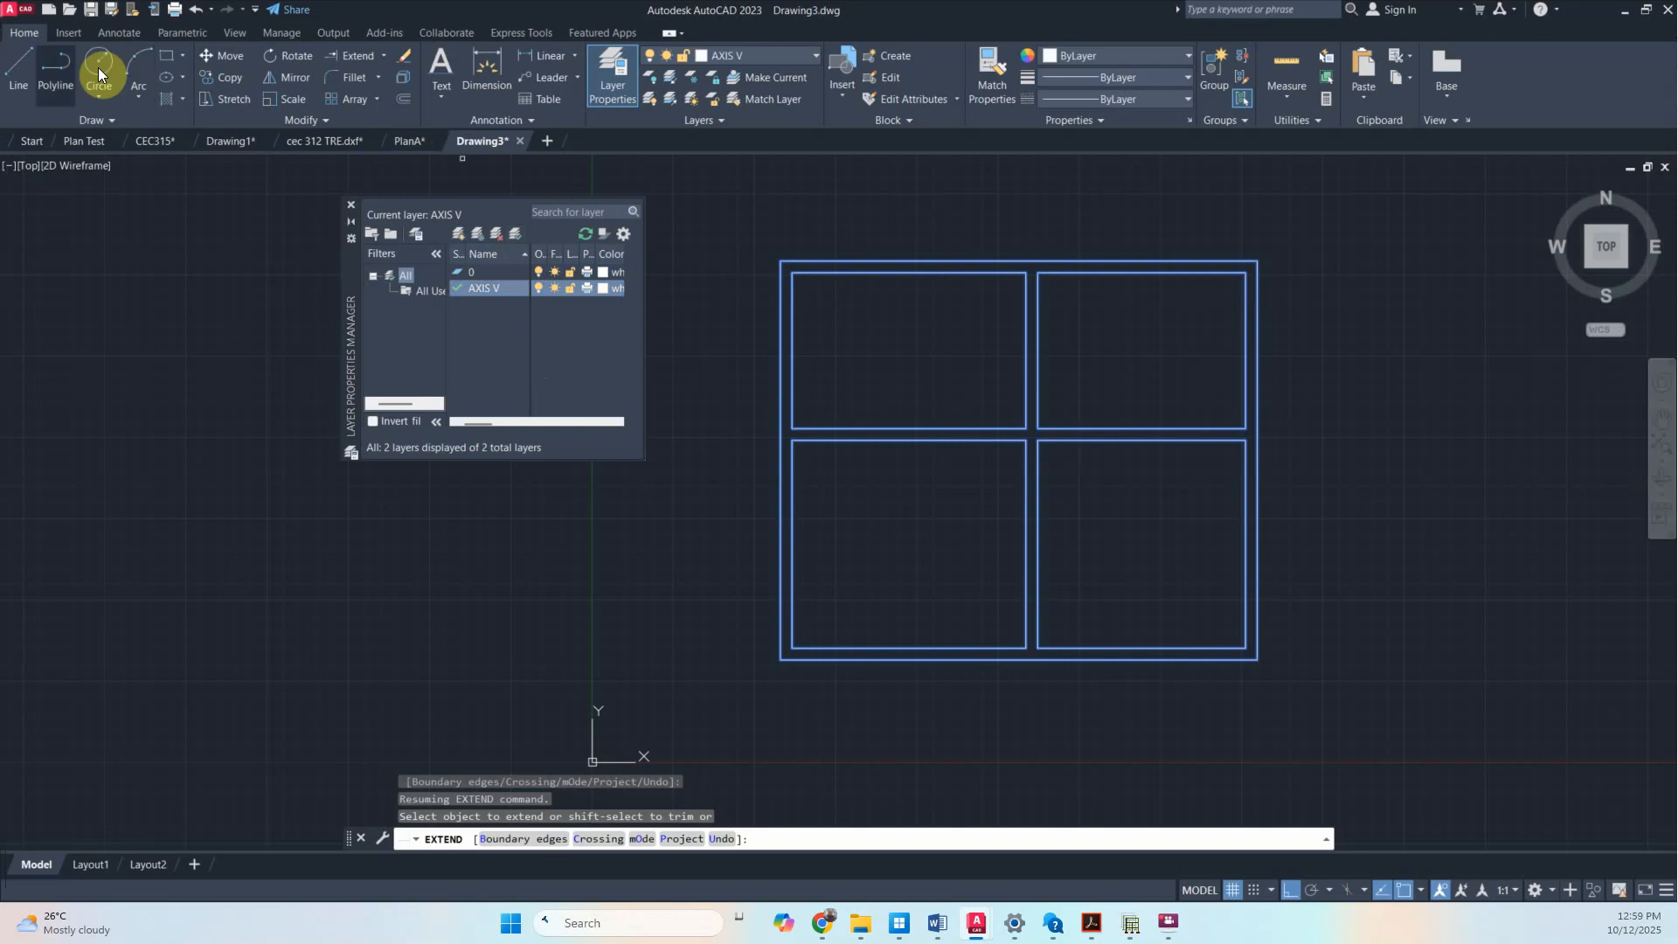
pyautogui.click(111, 115)
pyautogui.click(56, 140)
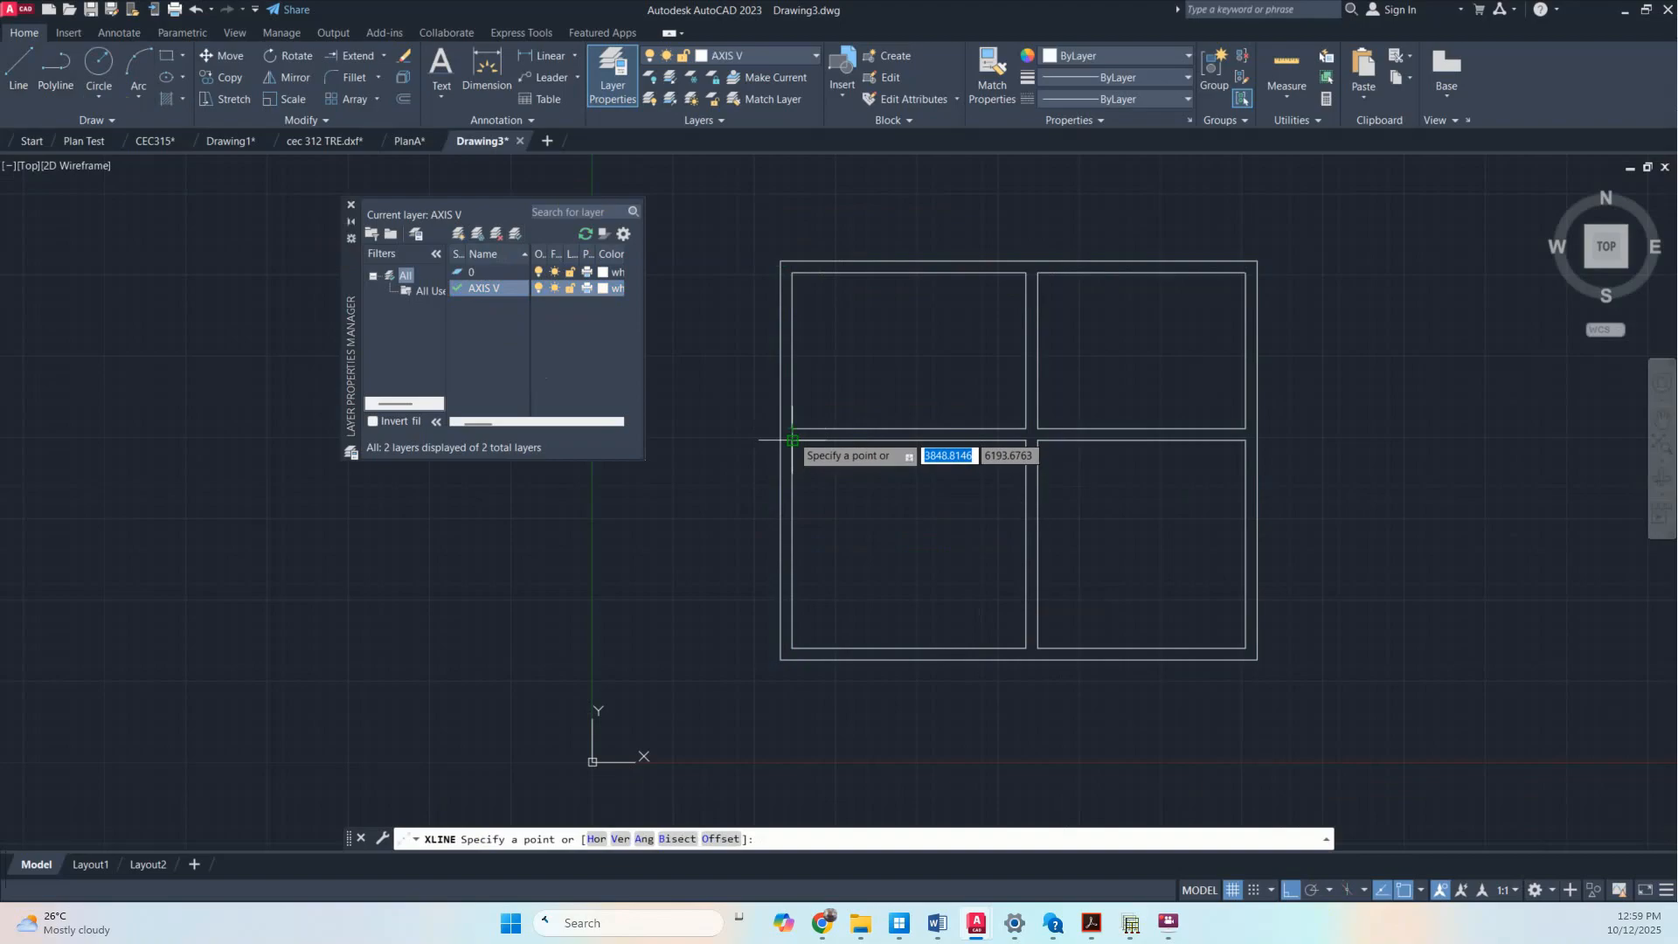
pyautogui.scroll(6, 791, 439)
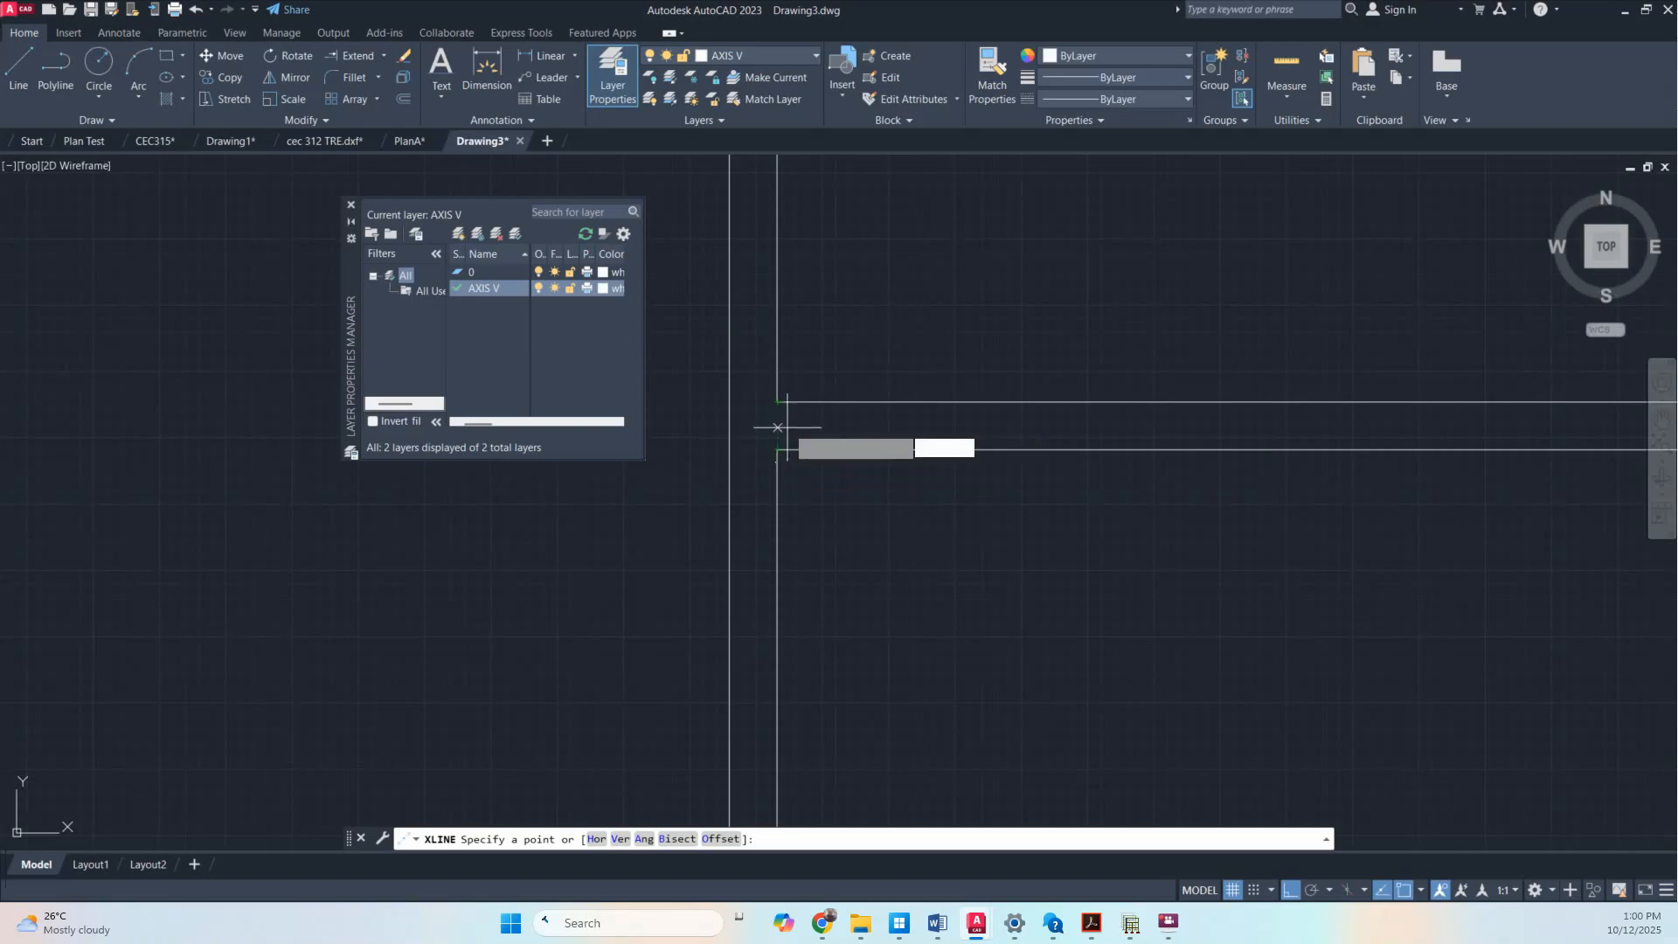
pyautogui.press('Escape')
# Draw a 225 line across the middle horizontal wall at the midpoint of its left room segment
pyautogui.scroll(-2, 809, 419)
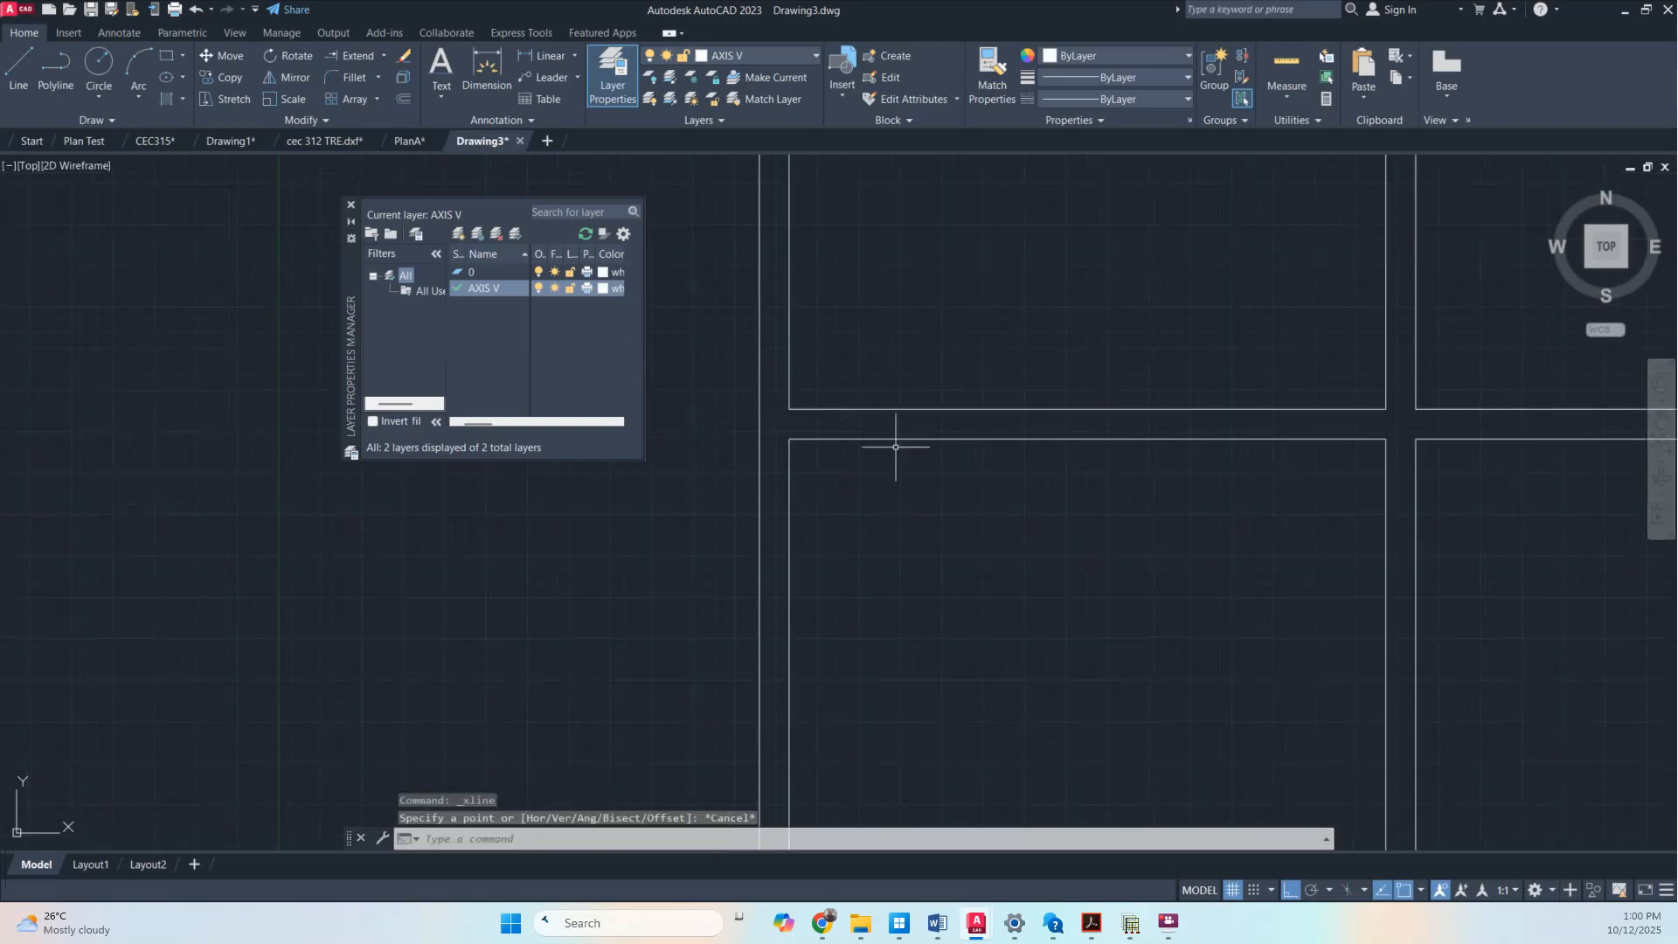
pyautogui.scroll(-6, 895, 447)
pyautogui.scroll(4, 981, 468)
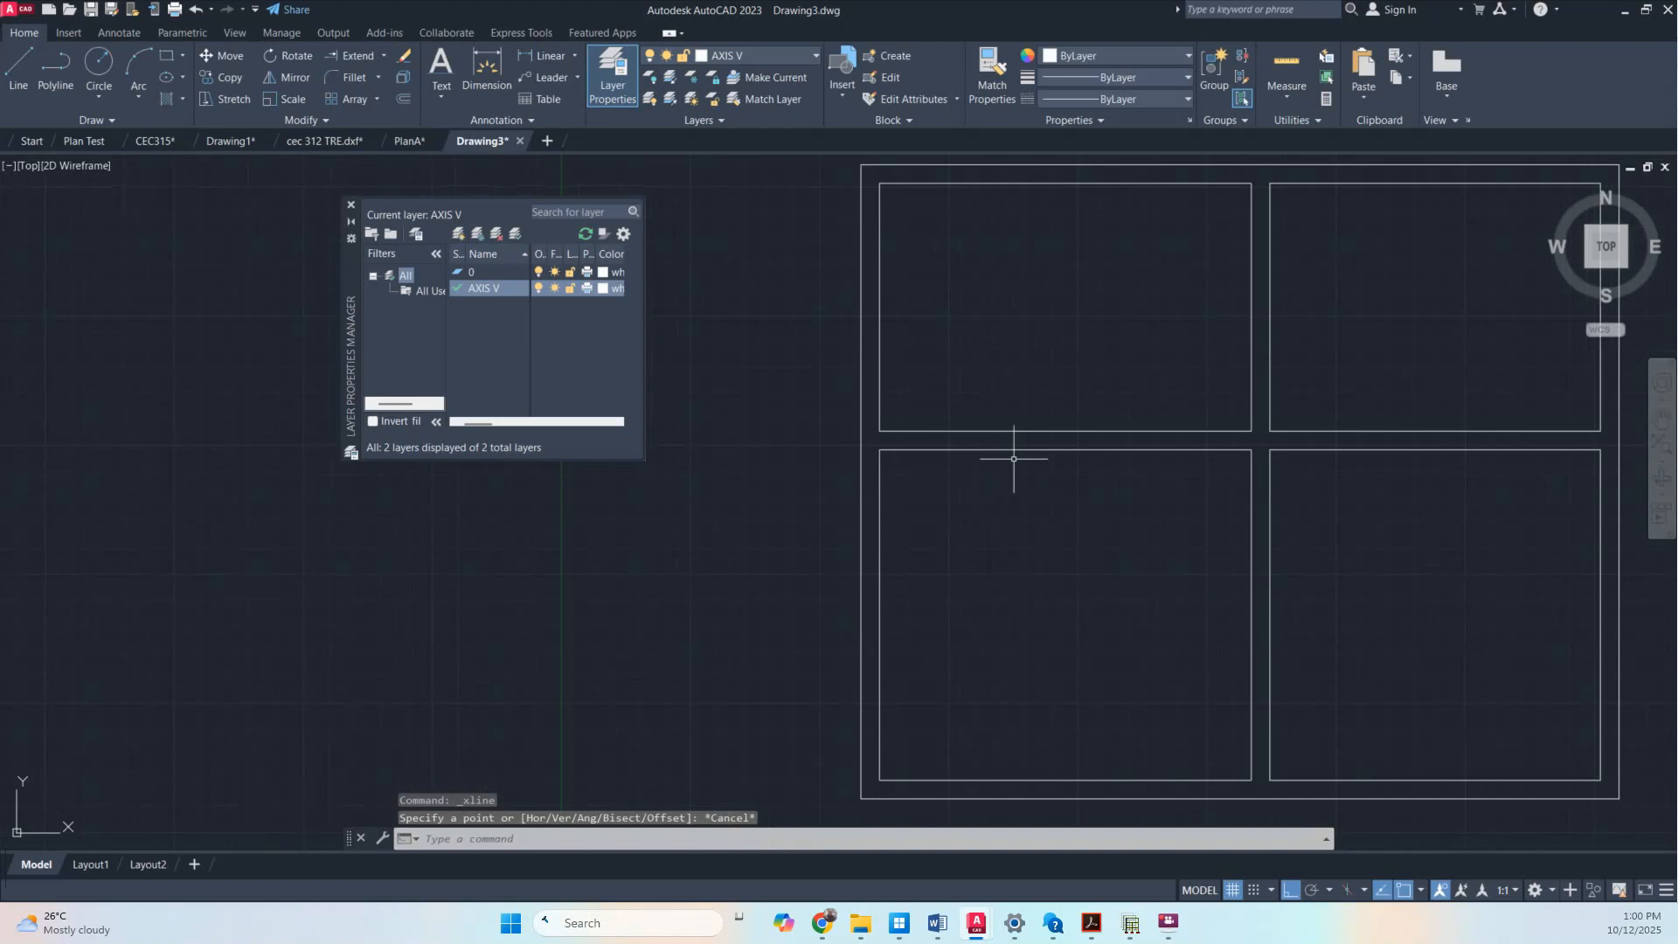
pyautogui.click(28, 61)
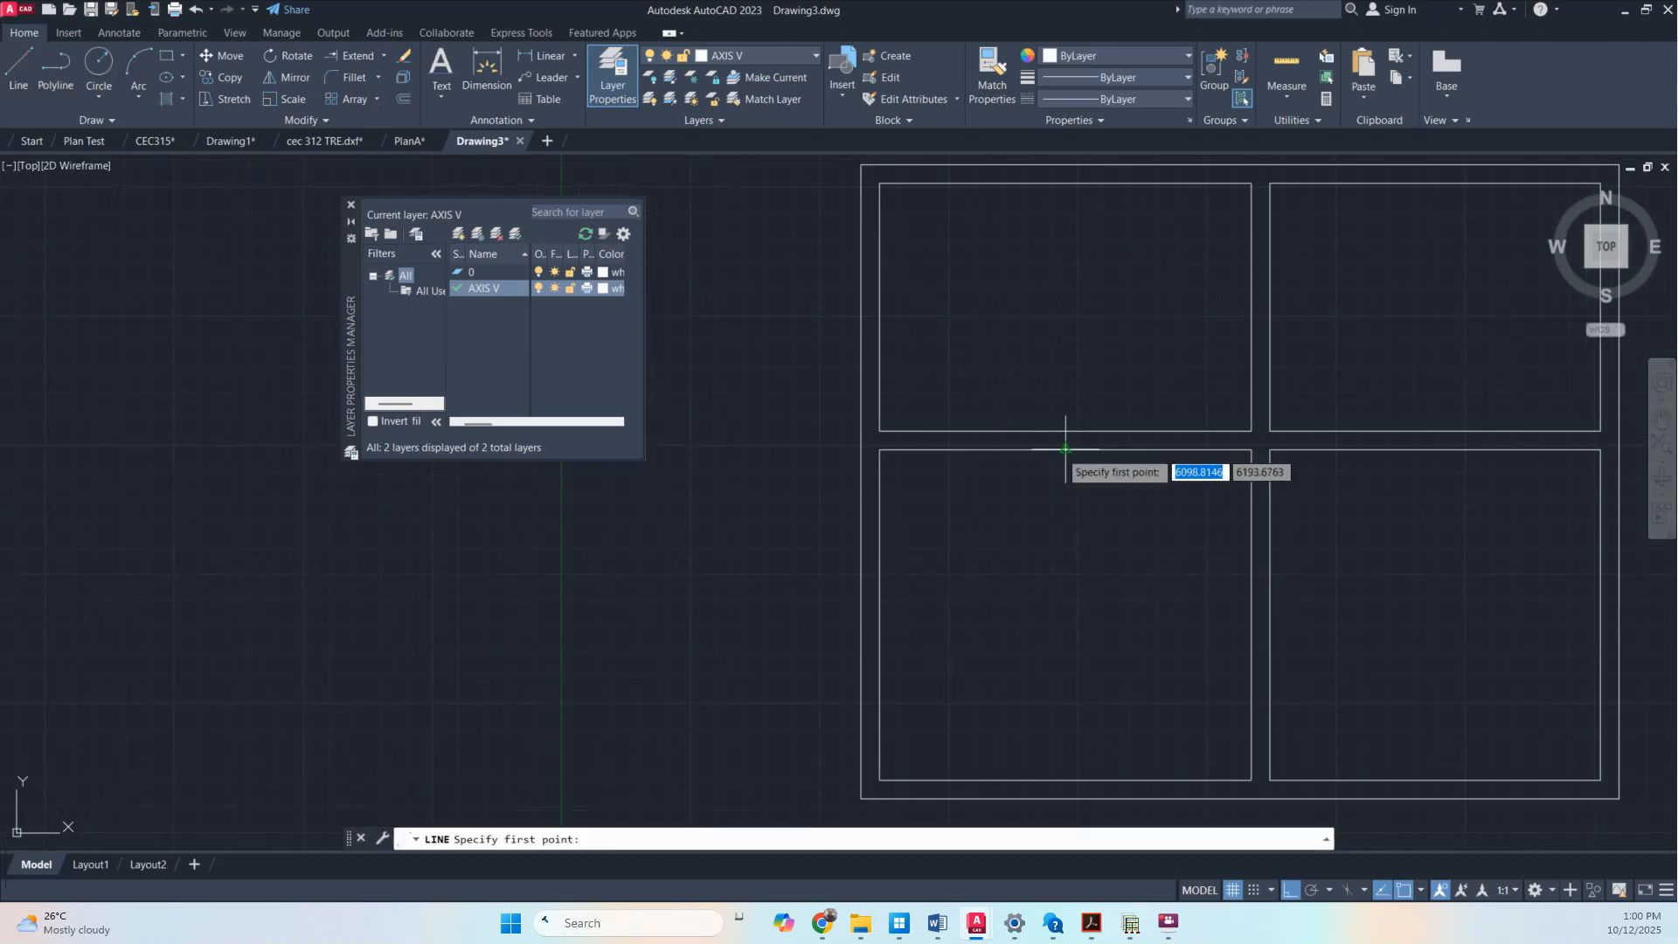
pyautogui.click(1065, 449)
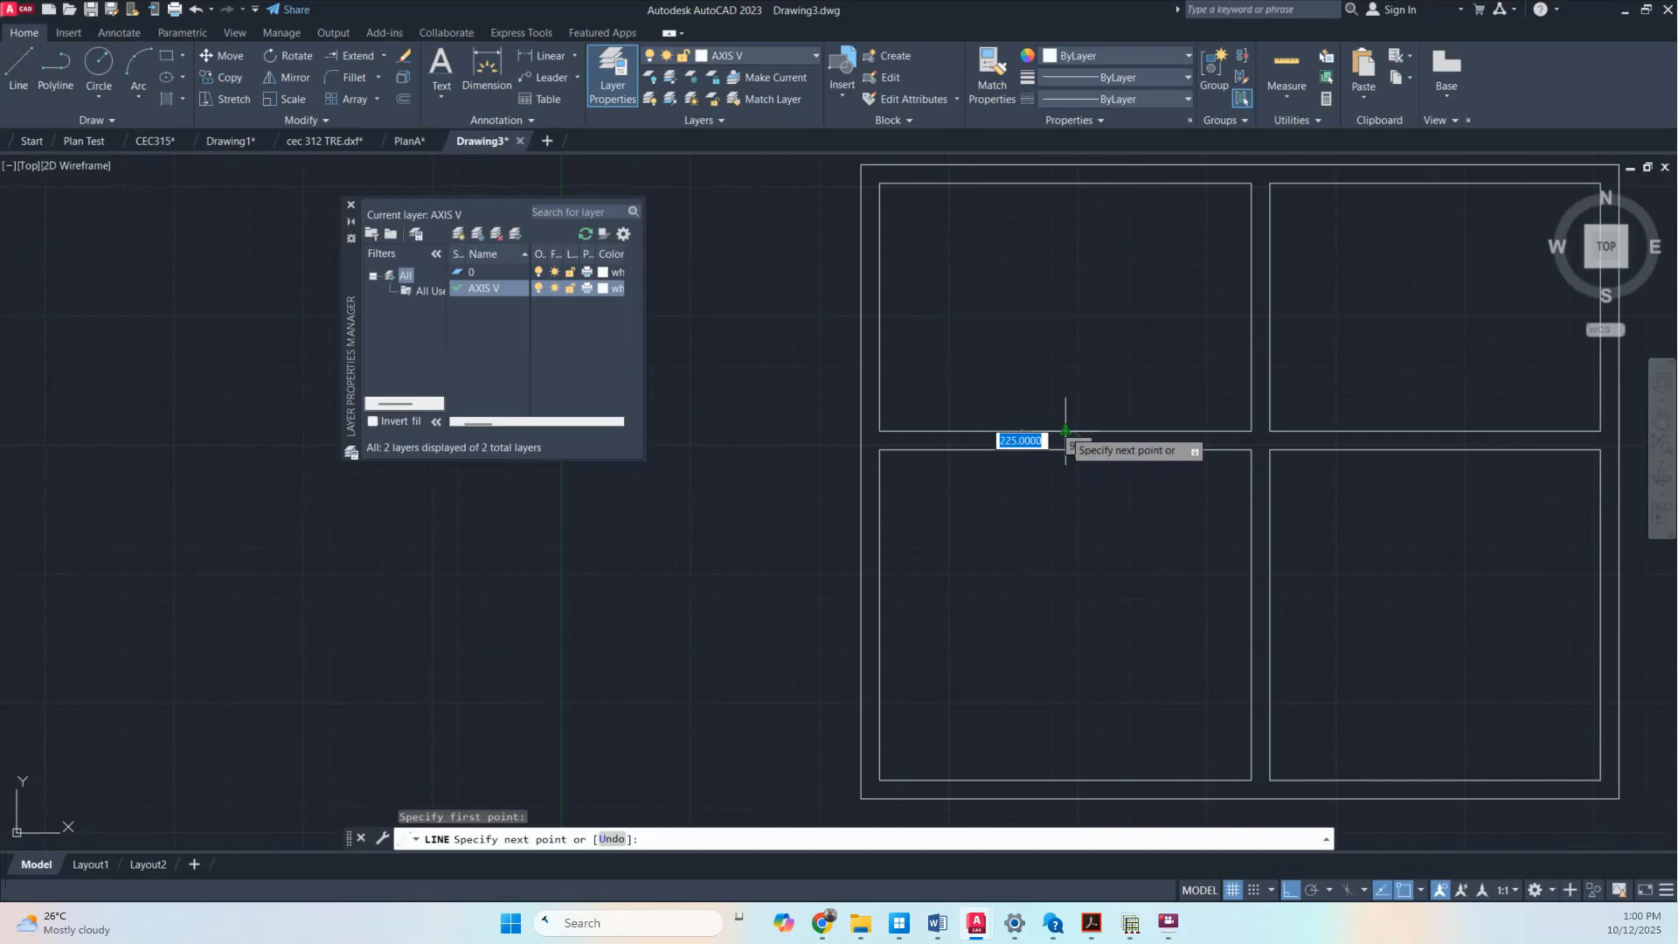
pyautogui.click(1065, 430)
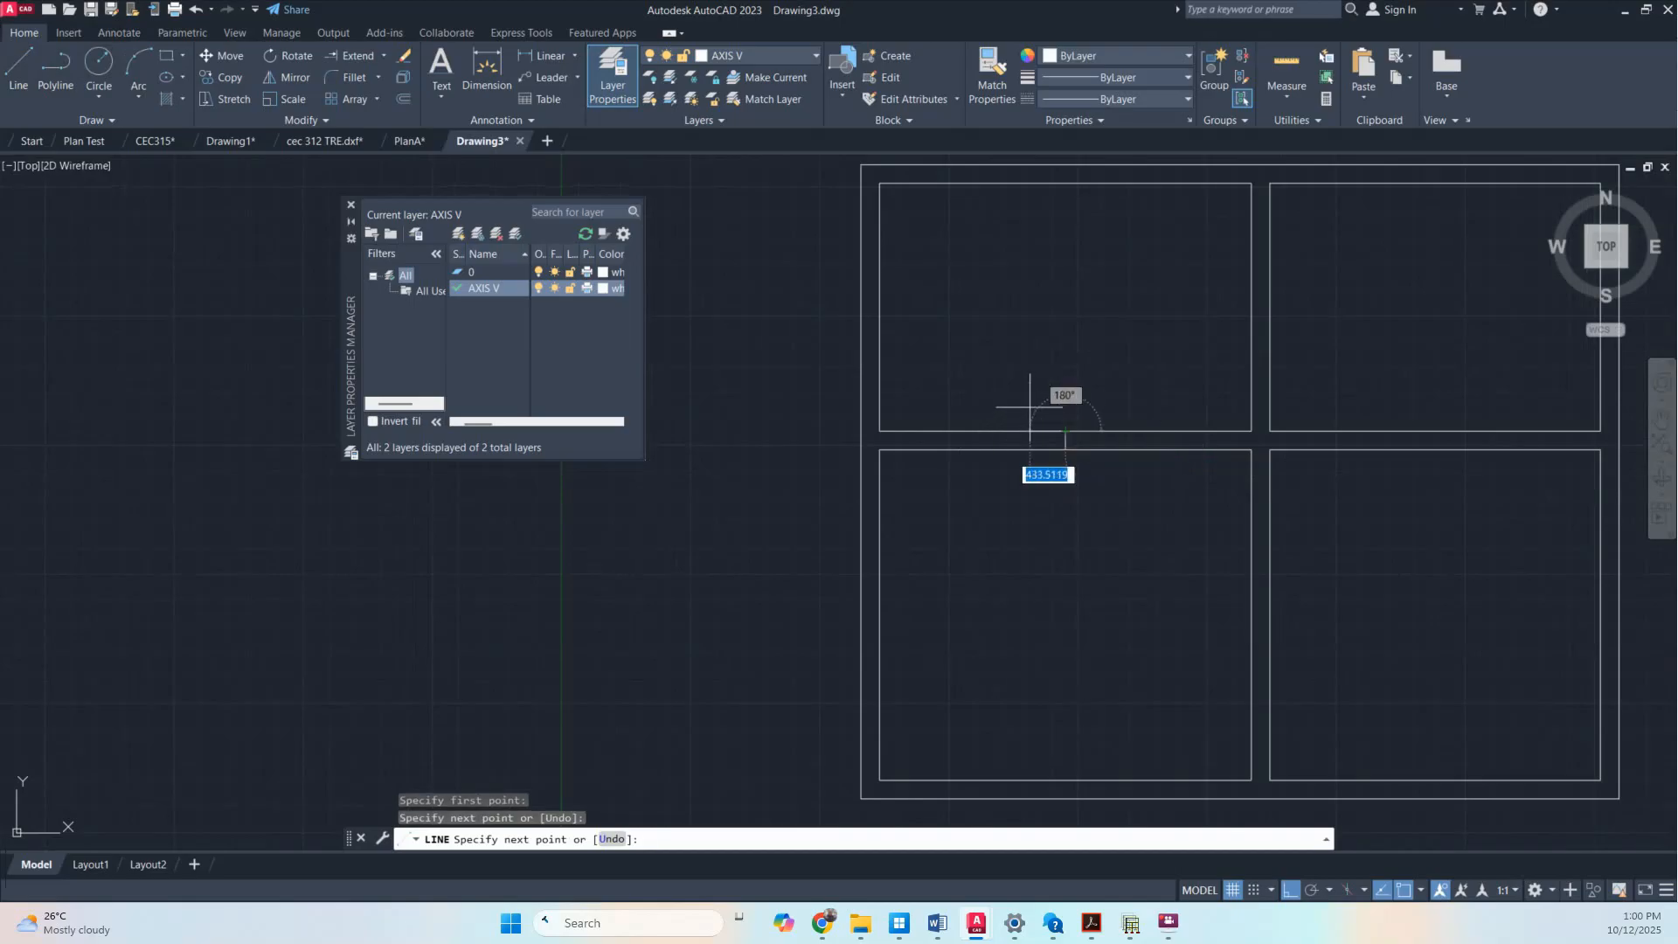
pyautogui.press('Return')
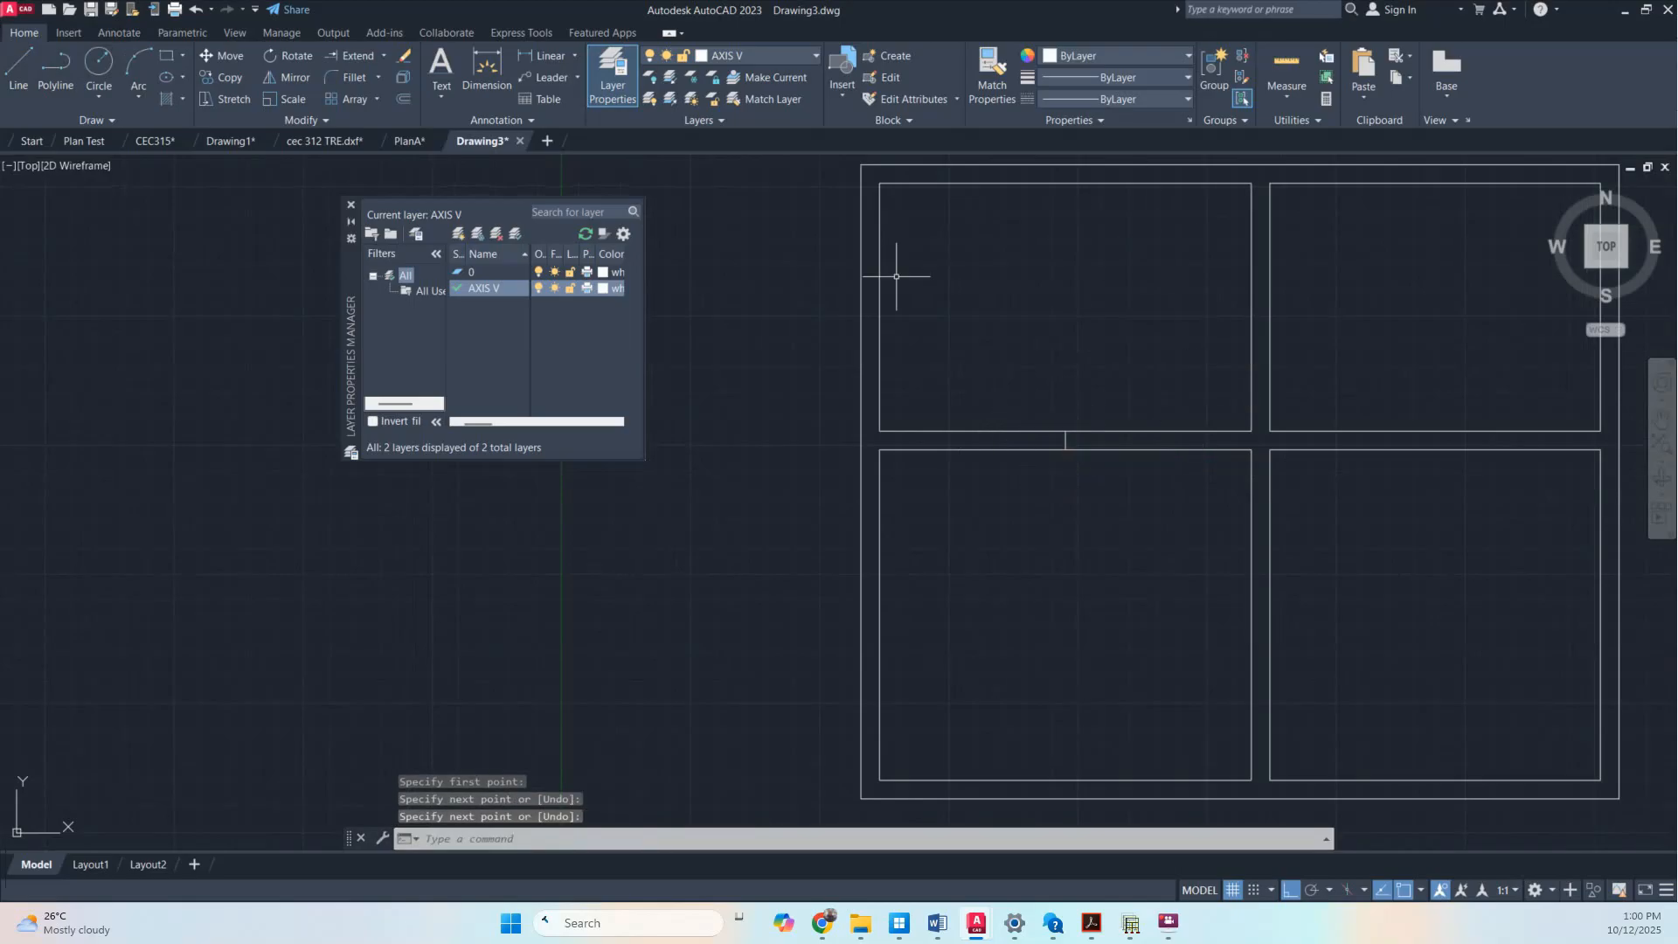
# Draw a short line across the middle vertical wall at the midpoint of its upper room segment
pyautogui.click(17, 67)
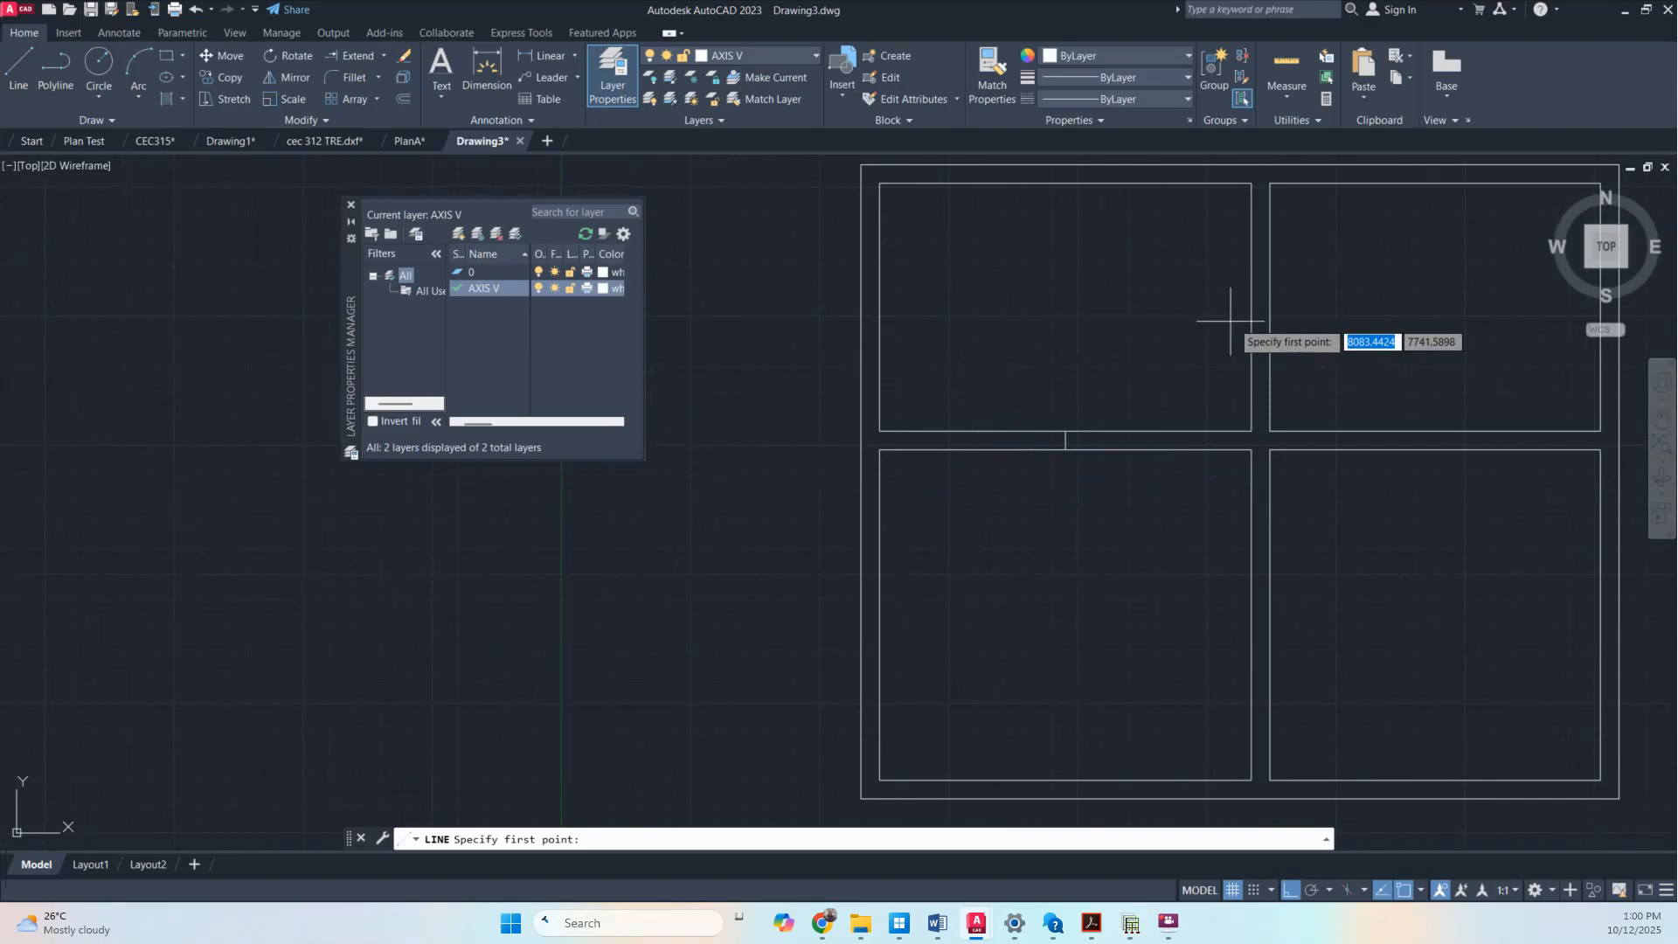
pyautogui.click(1250, 310)
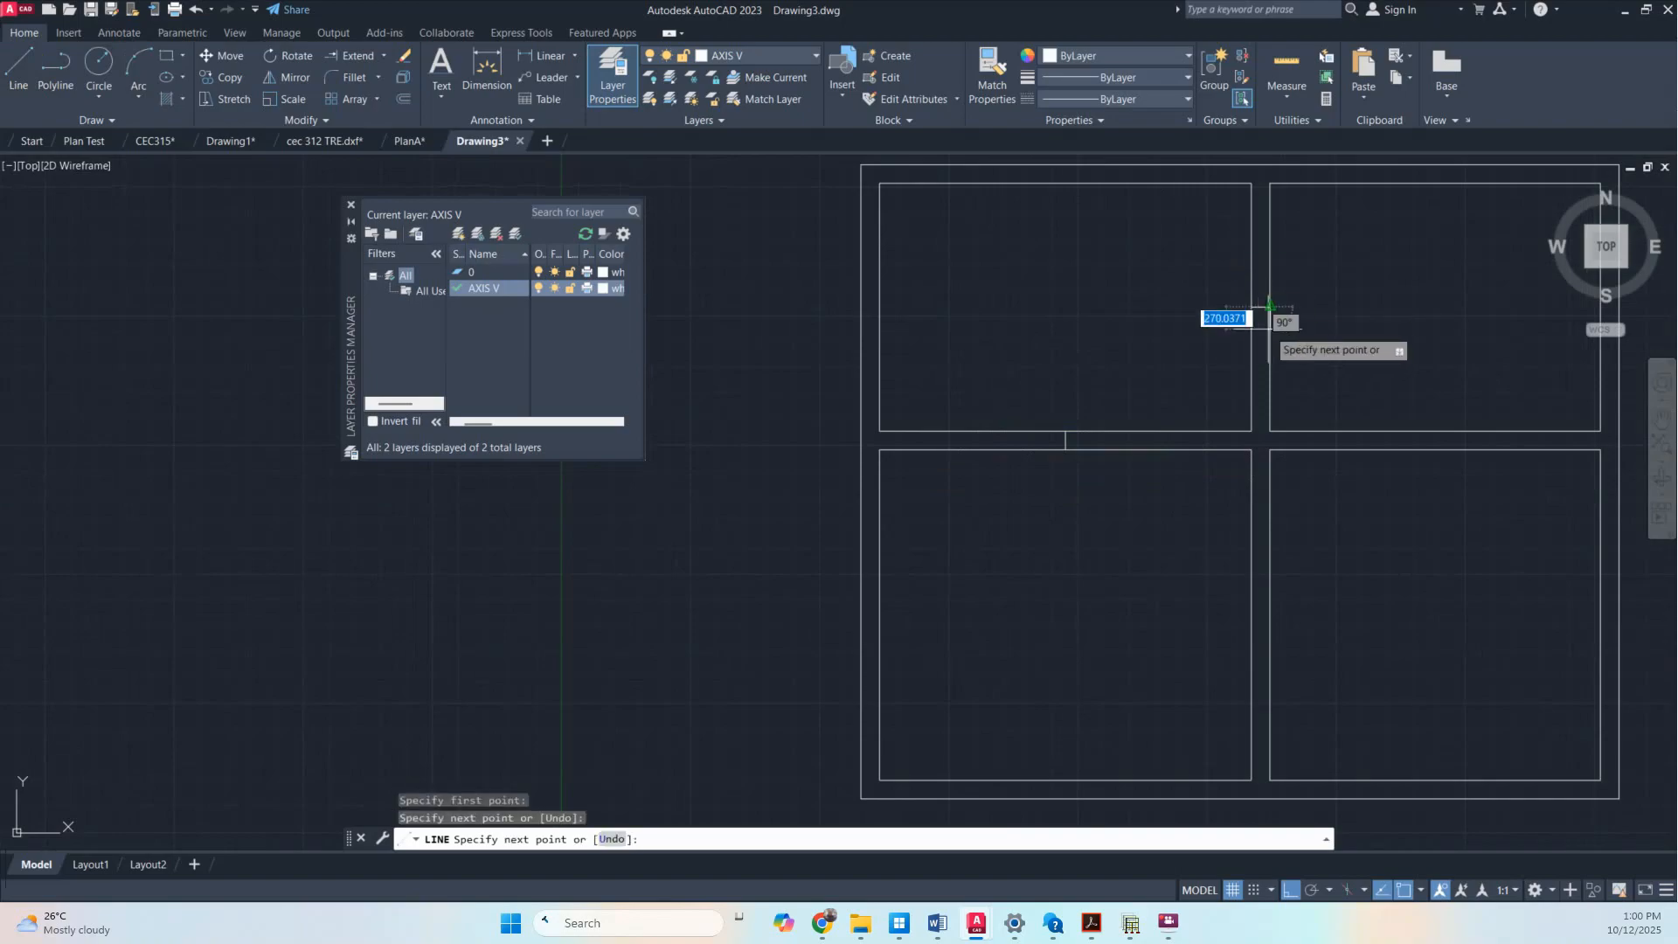
pyautogui.click(1267, 307)
pyautogui.press('Return')
pyautogui.scroll(-2, 1481, 443)
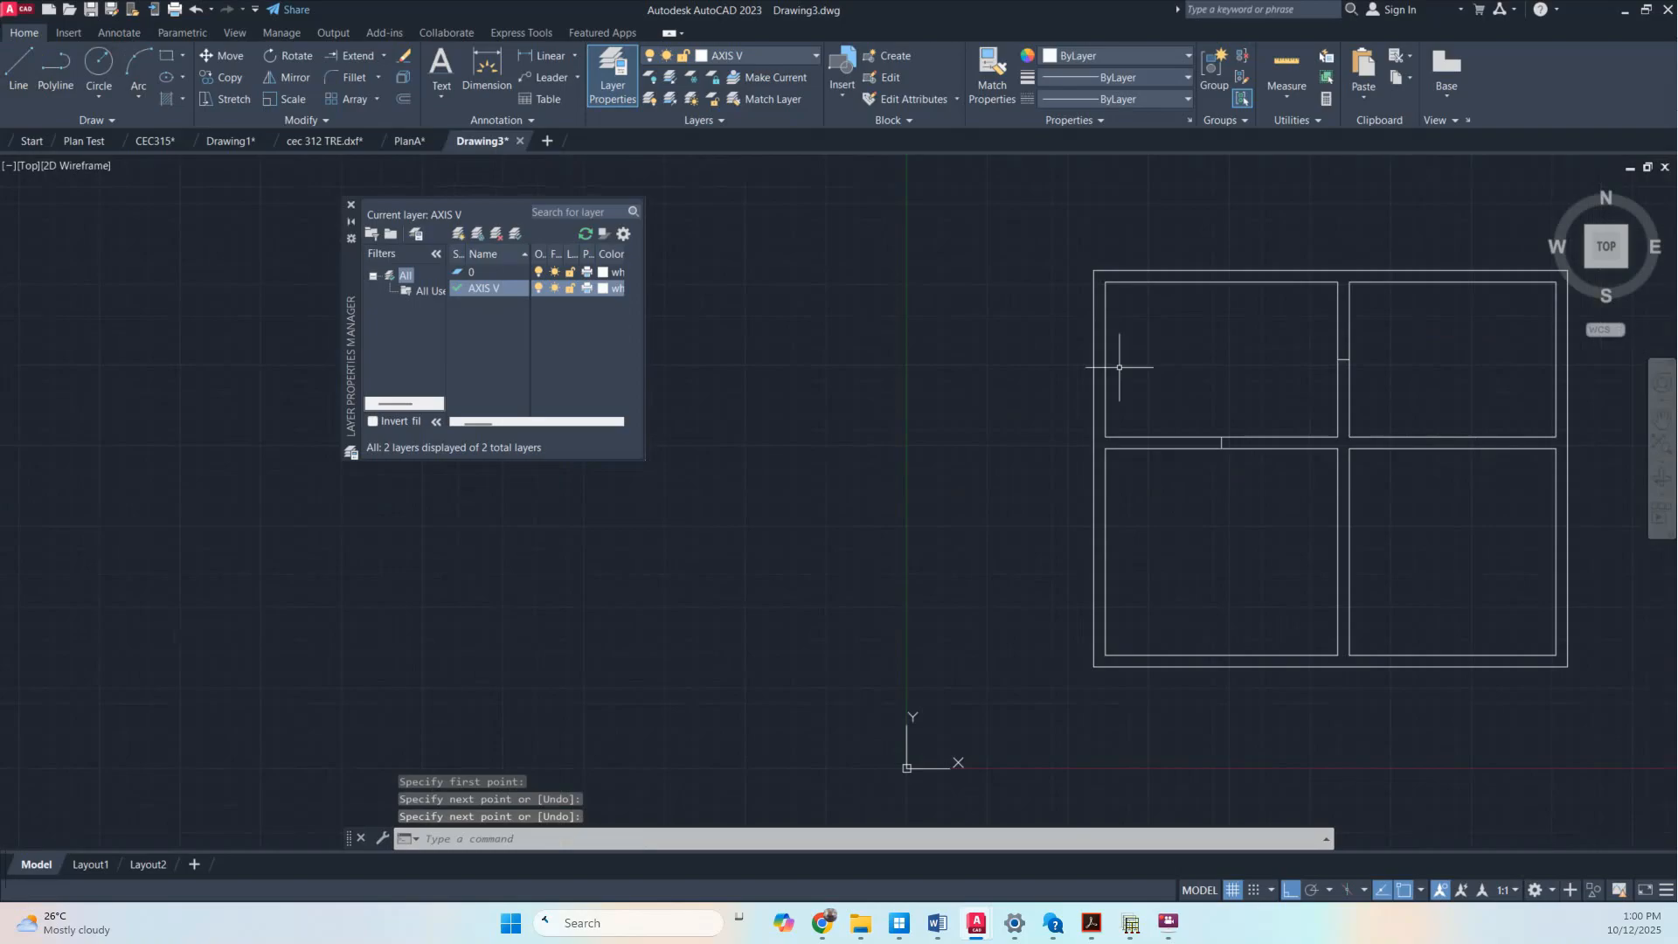
# Draw a 225 line across the left outer wall from the midpoint of its outer line to the inner line
pyautogui.click(18, 66)
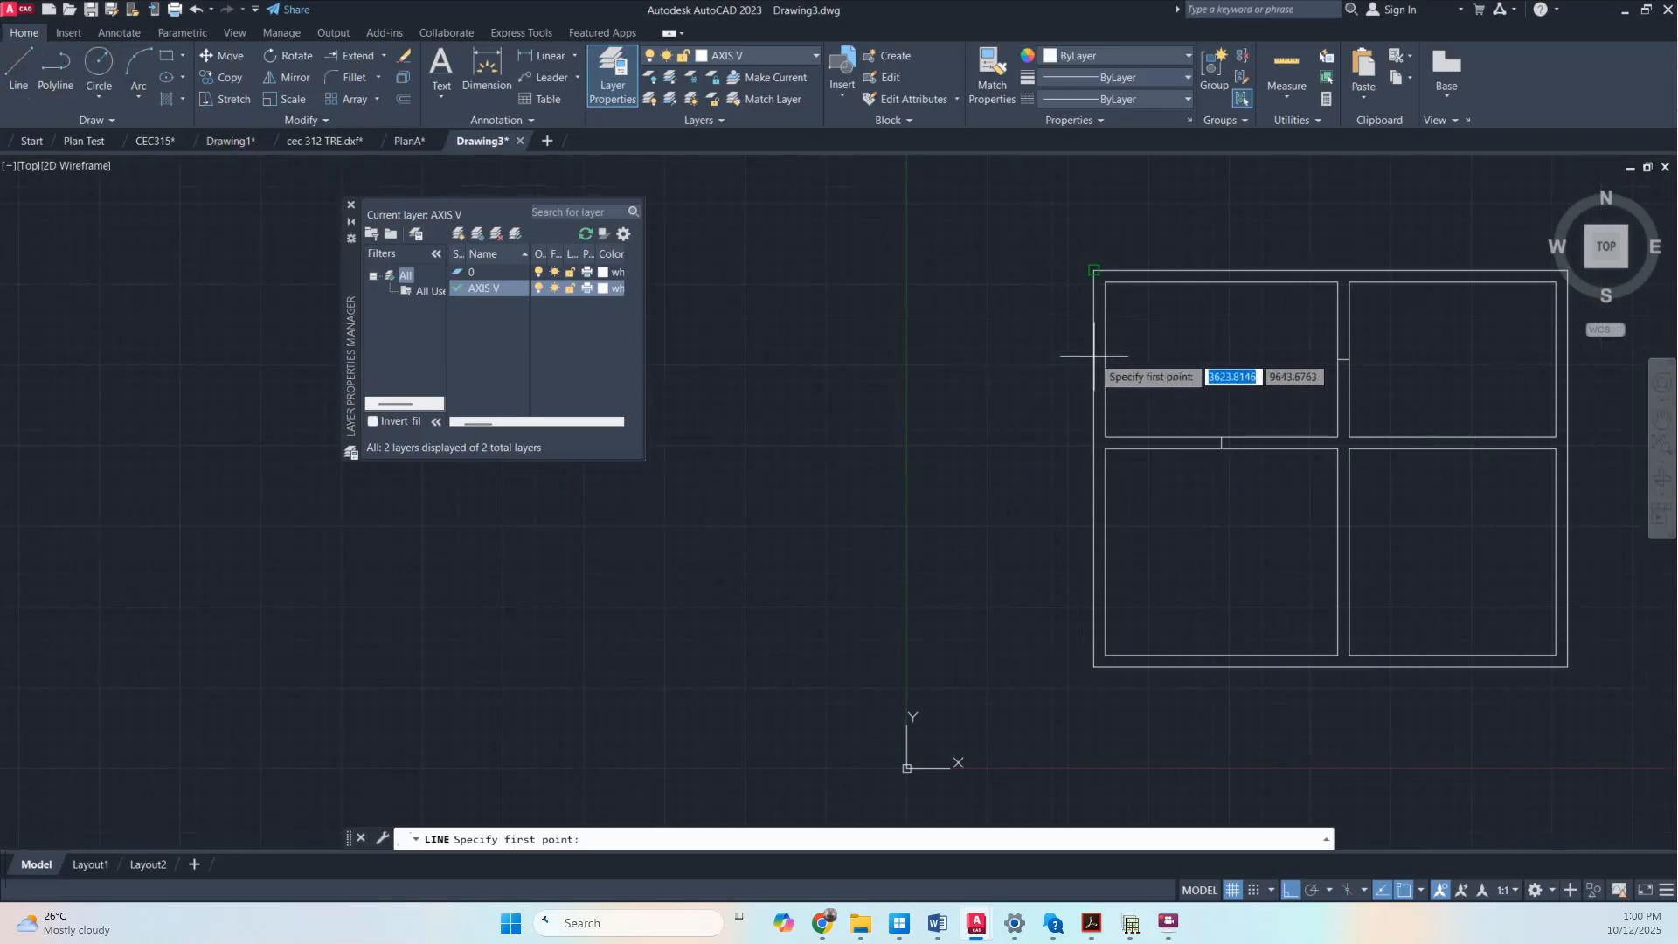
pyautogui.click(1094, 470)
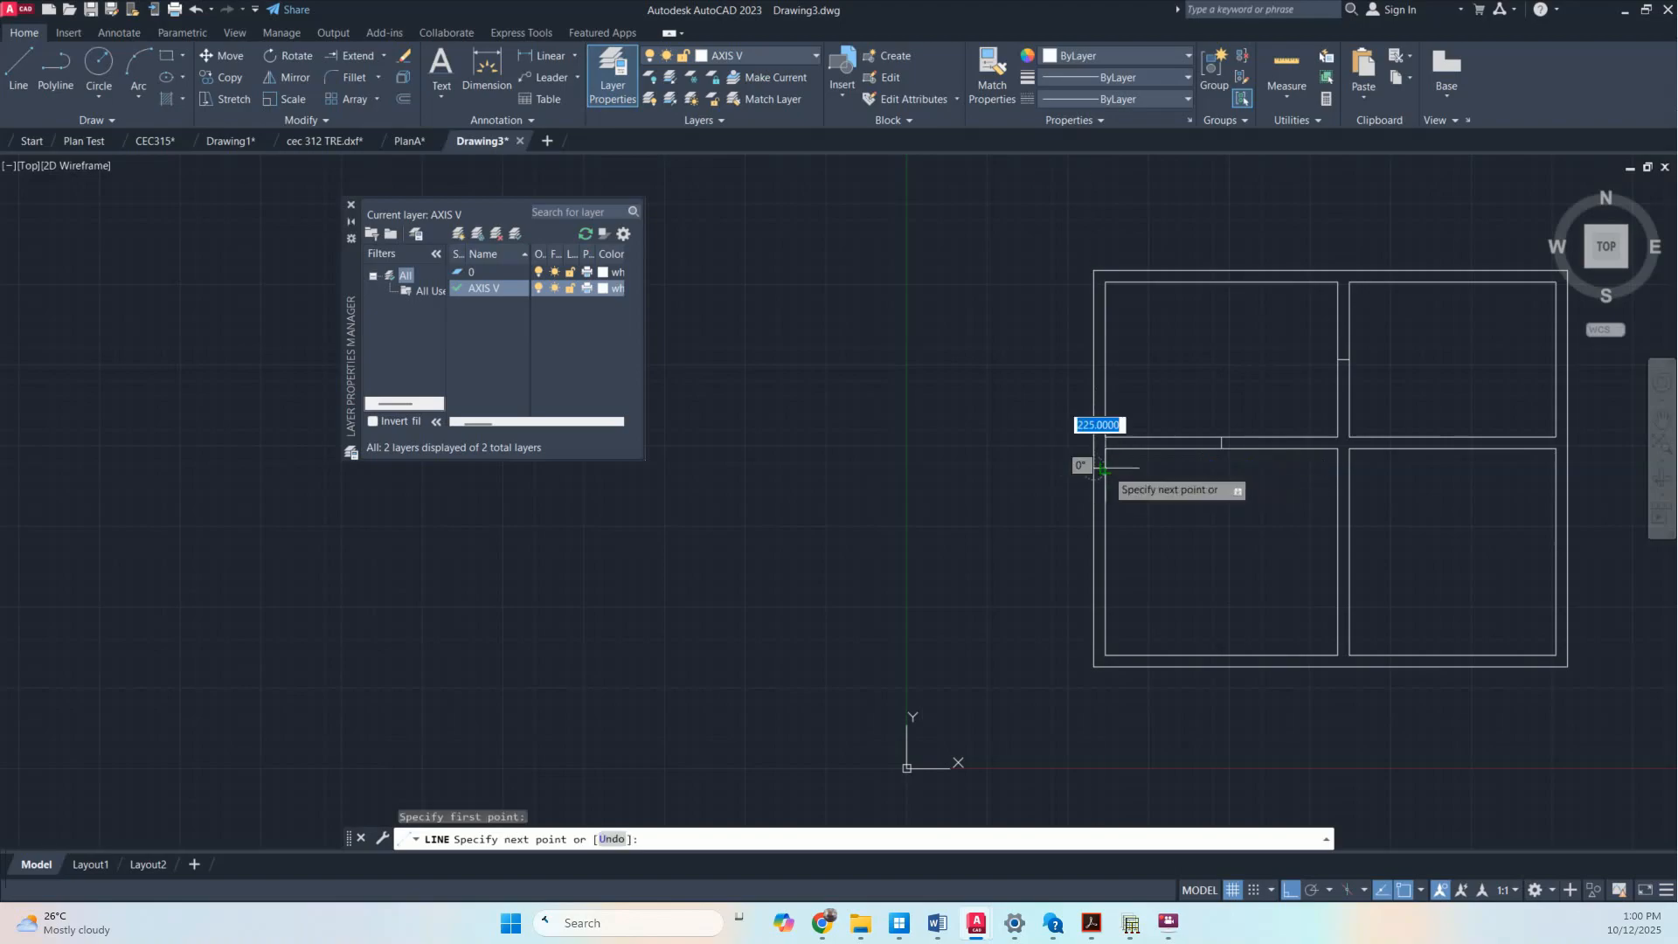
pyautogui.click(1105, 469)
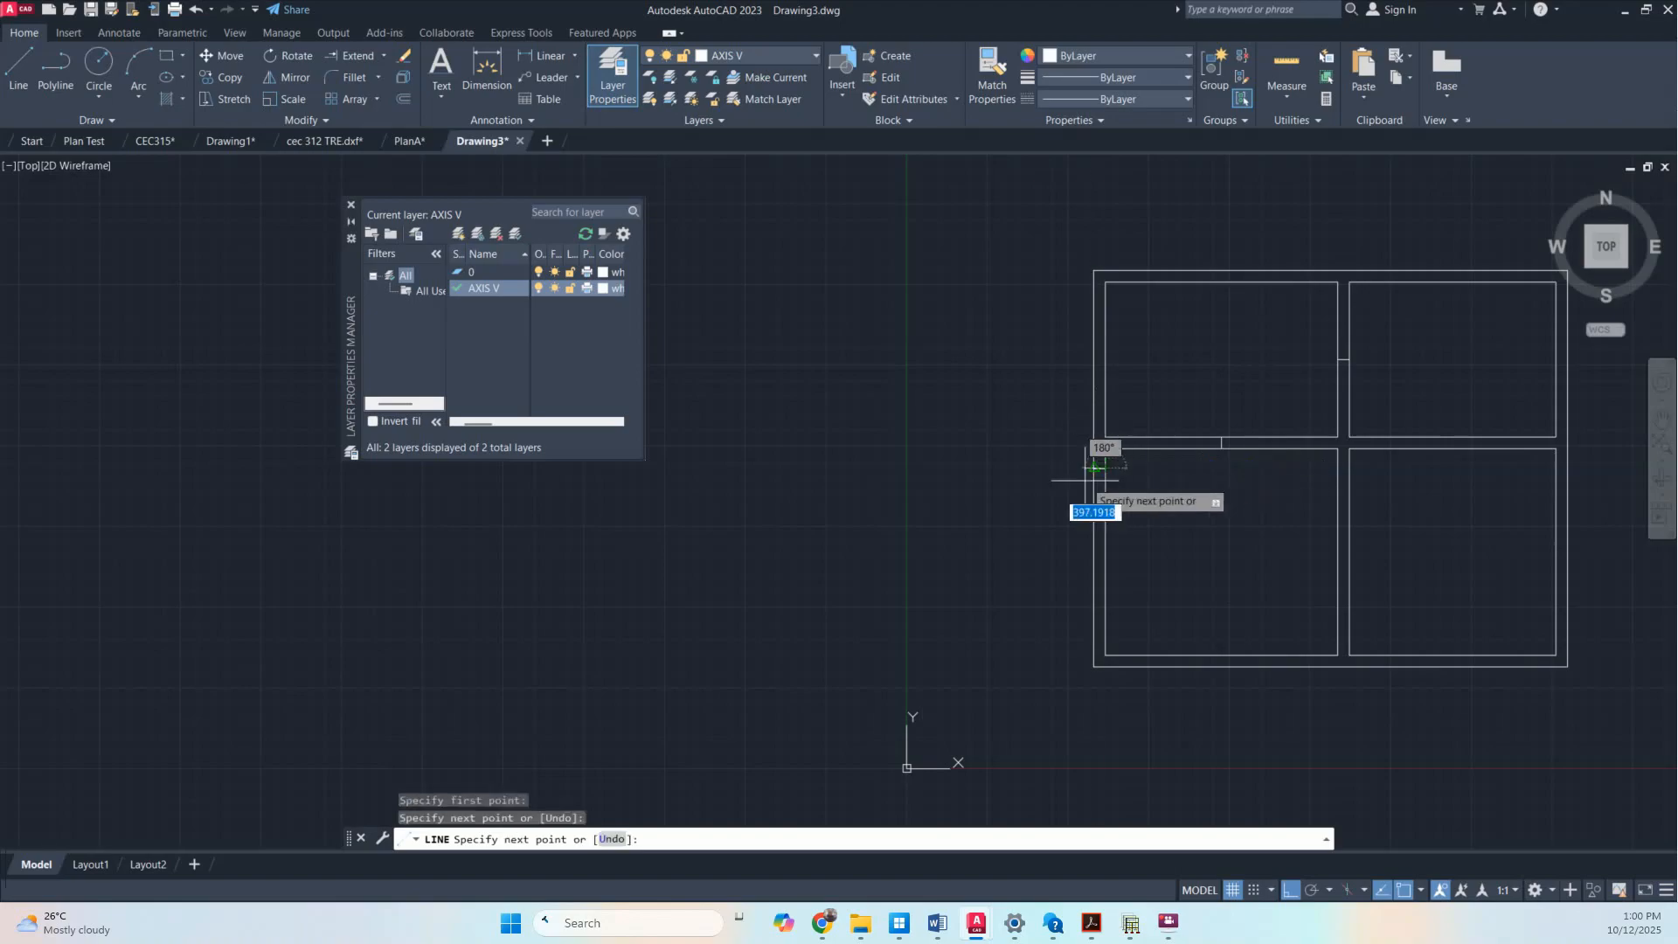
pyautogui.press('Return')
pyautogui.moveTo(1441, 559); pyautogui.dragTo(1152, 532, button='middle')
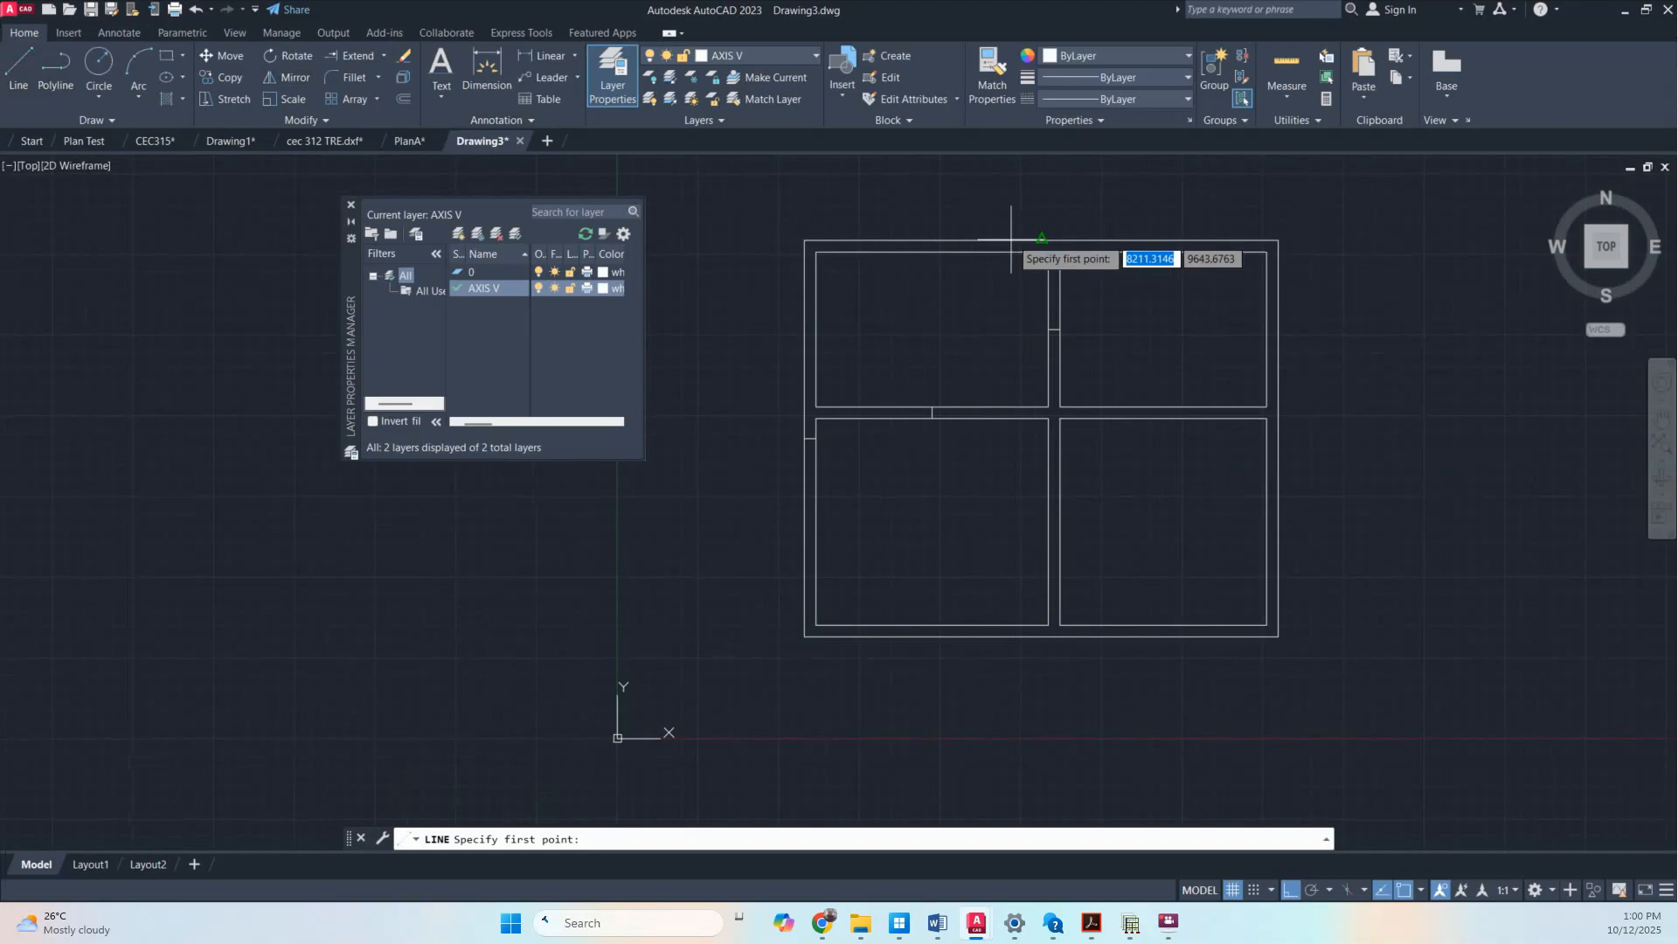
# Draw a 225 line across the top outer wall from the midpoint of its outer line to the inner line
pyautogui.click(1045, 238)
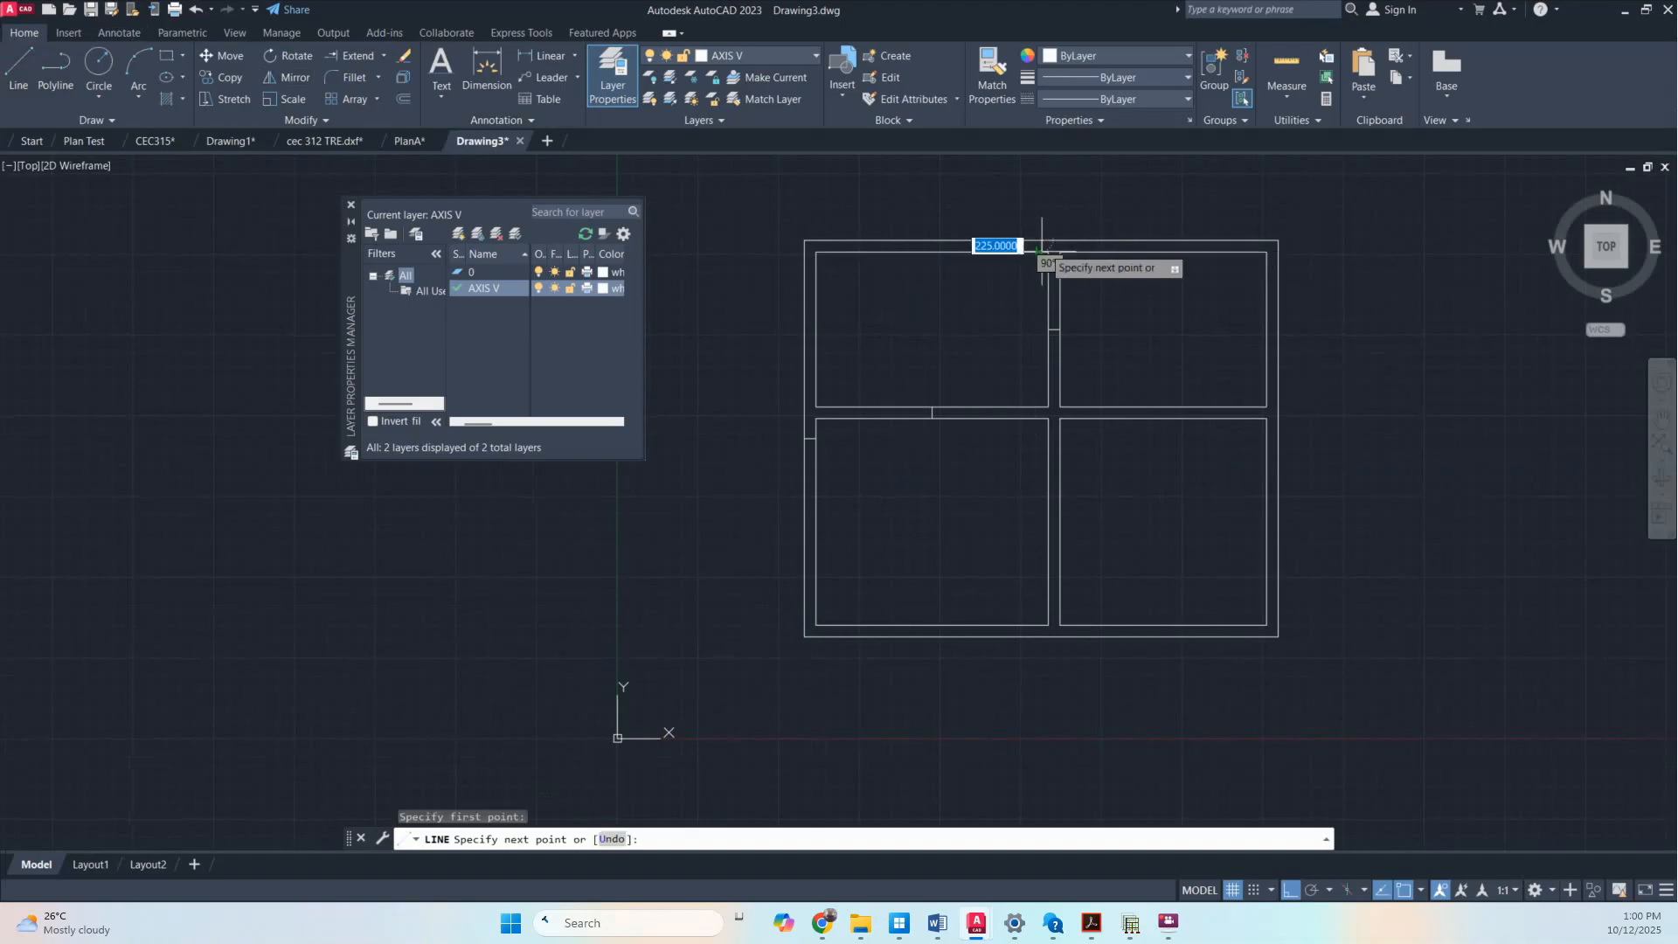
pyautogui.click(1042, 252)
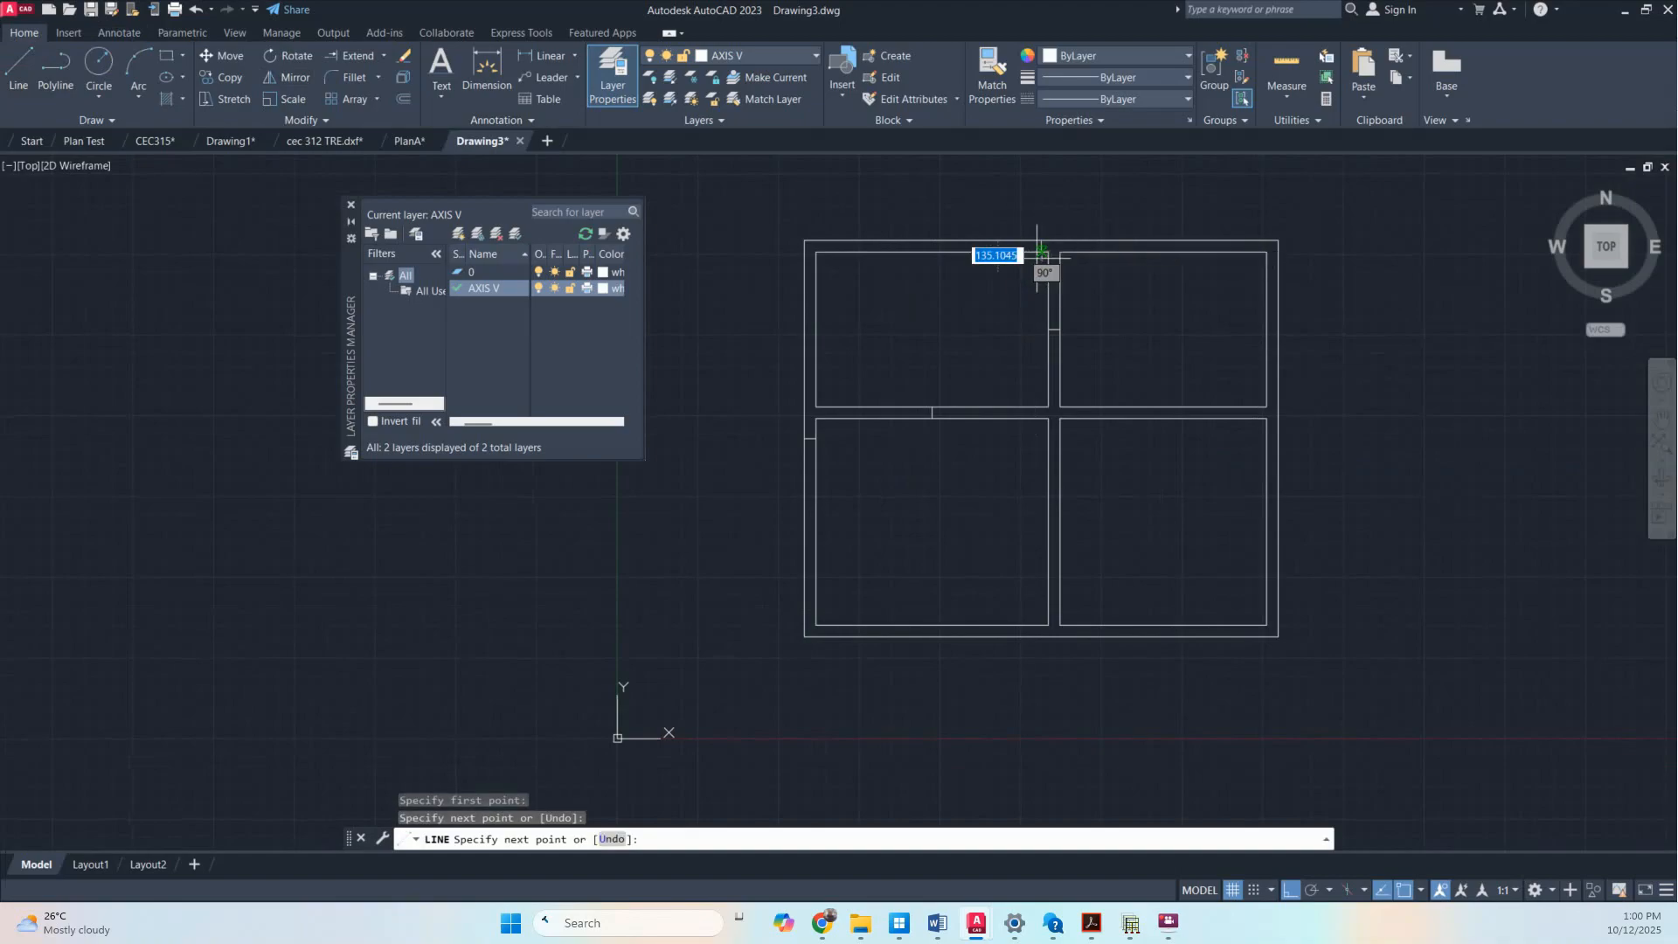
pyautogui.press('Return')
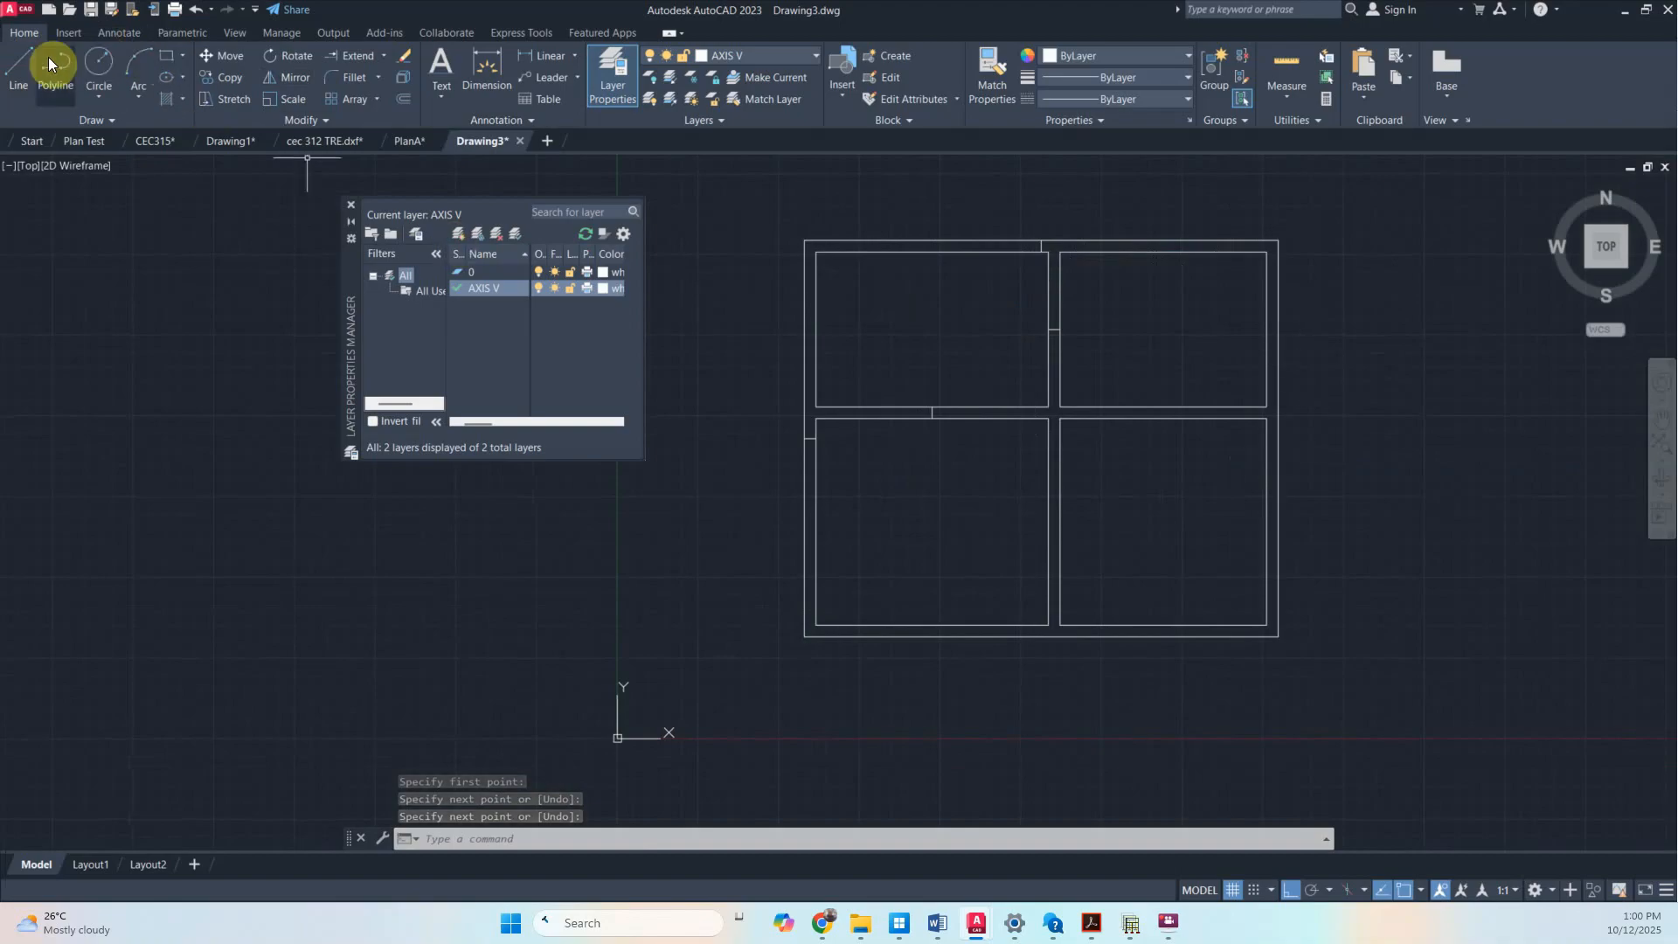
# Draw a short line across the right outer wall at the midpoint of its lower room segment
pyautogui.click(19, 59)
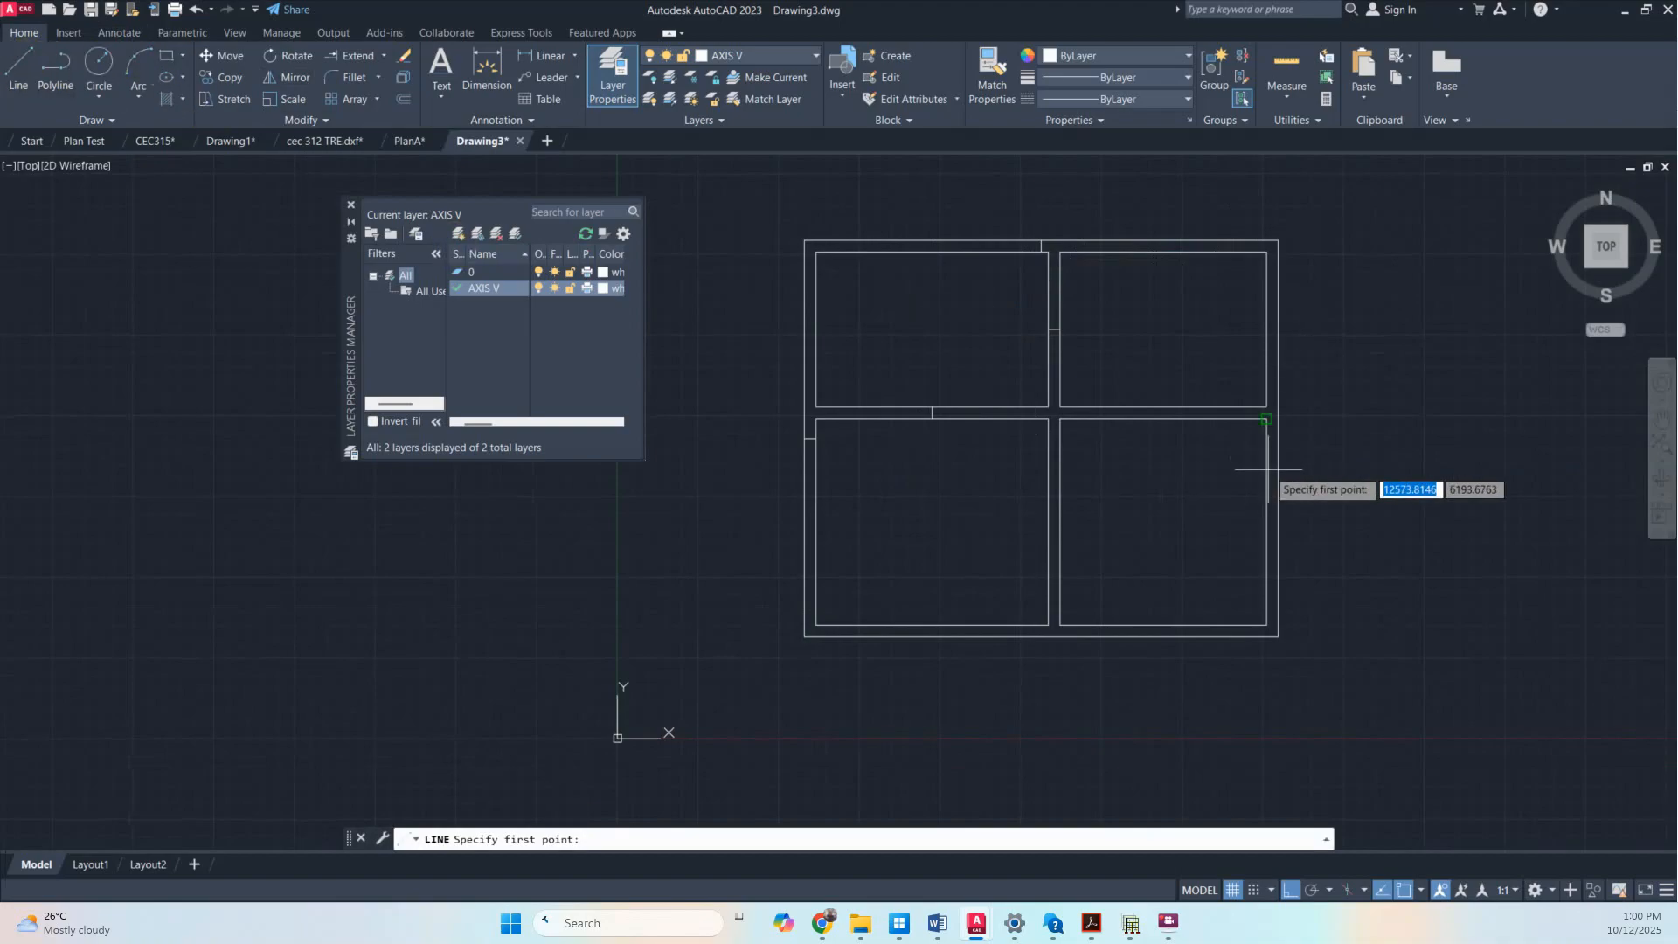
pyautogui.click(1274, 522)
pyautogui.click(1267, 522)
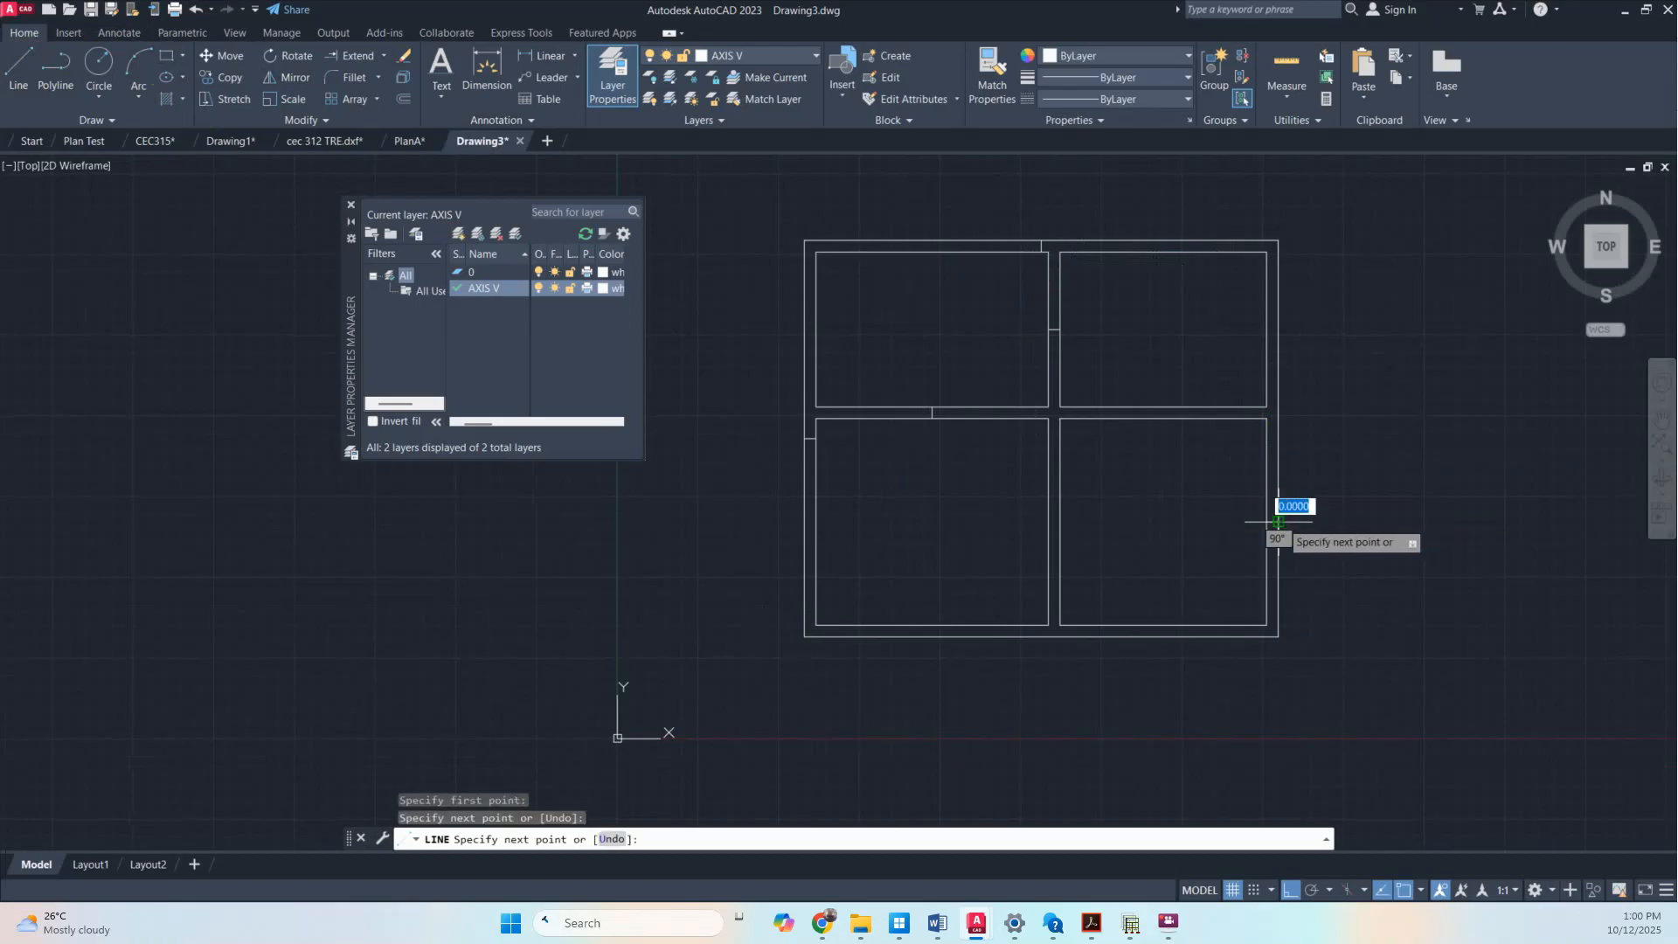
pyautogui.press('Return')
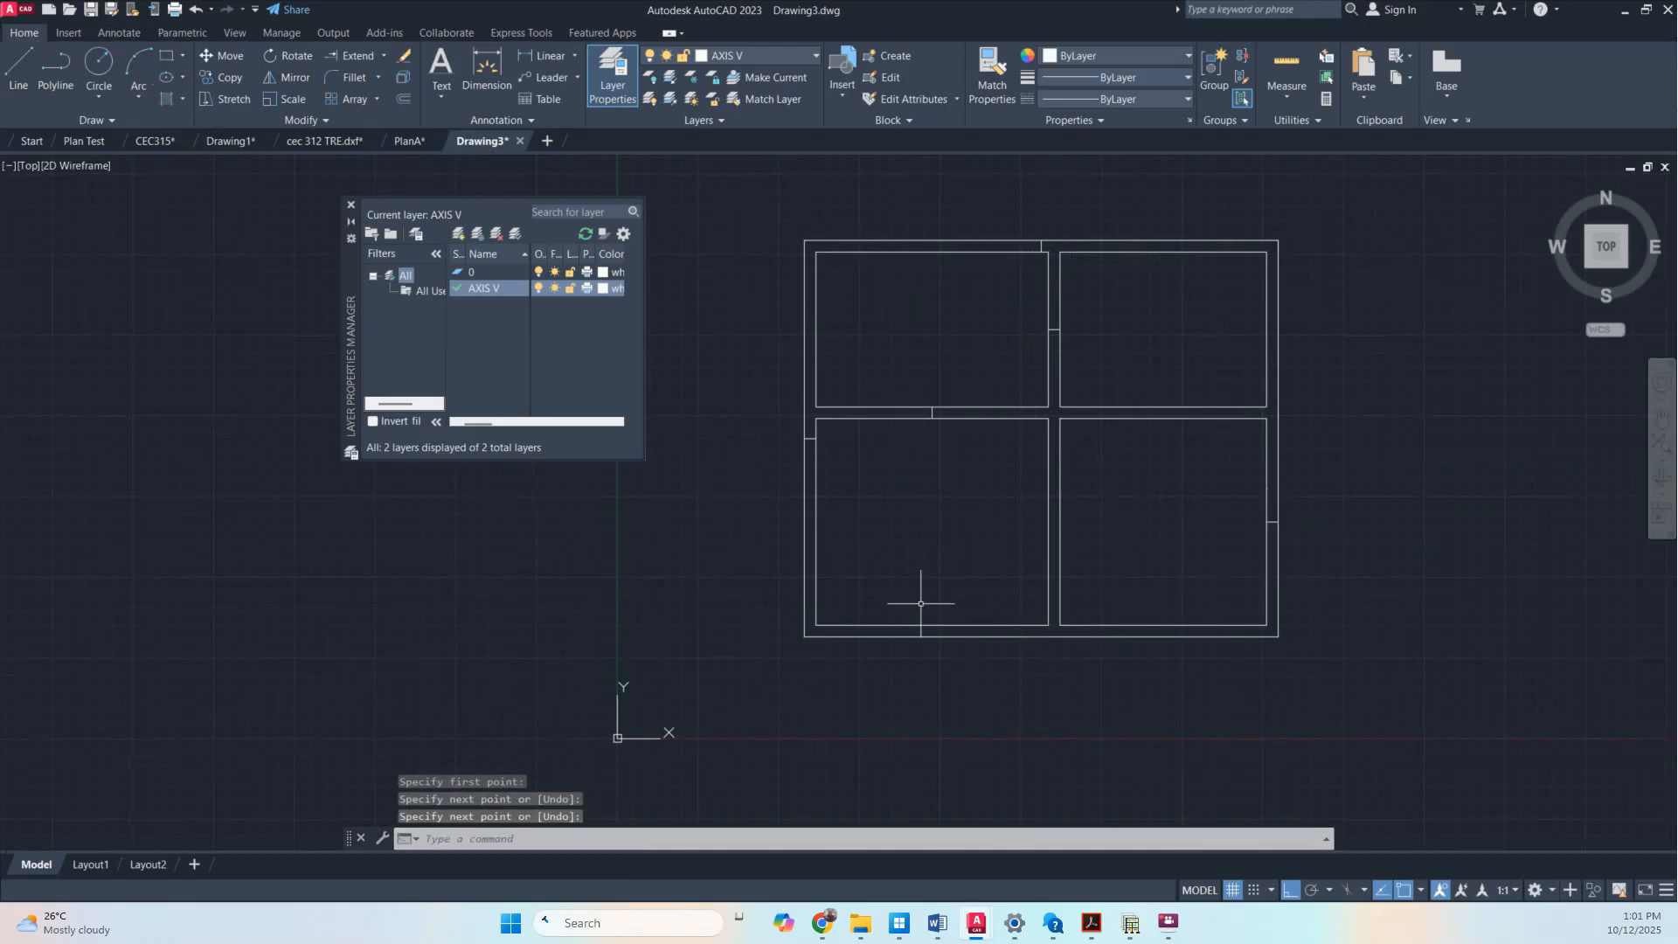
# Draw a short line across the bottom outer wall at the midpoint of its right room segment
pyautogui.click(18, 68)
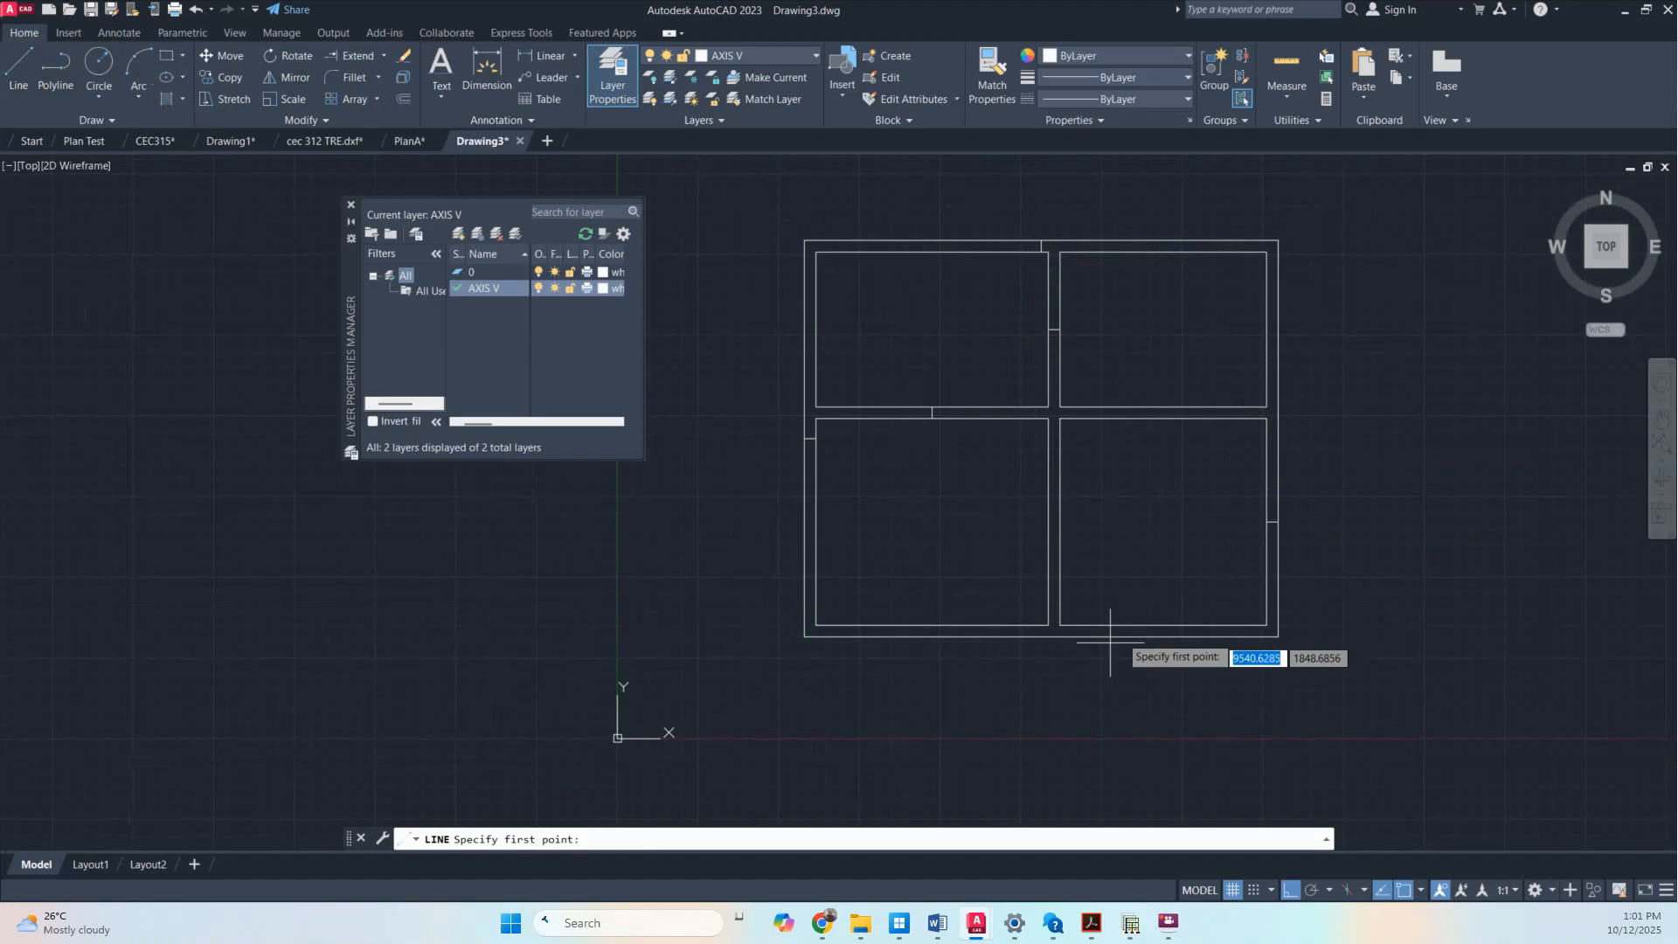
pyautogui.click(1163, 624)
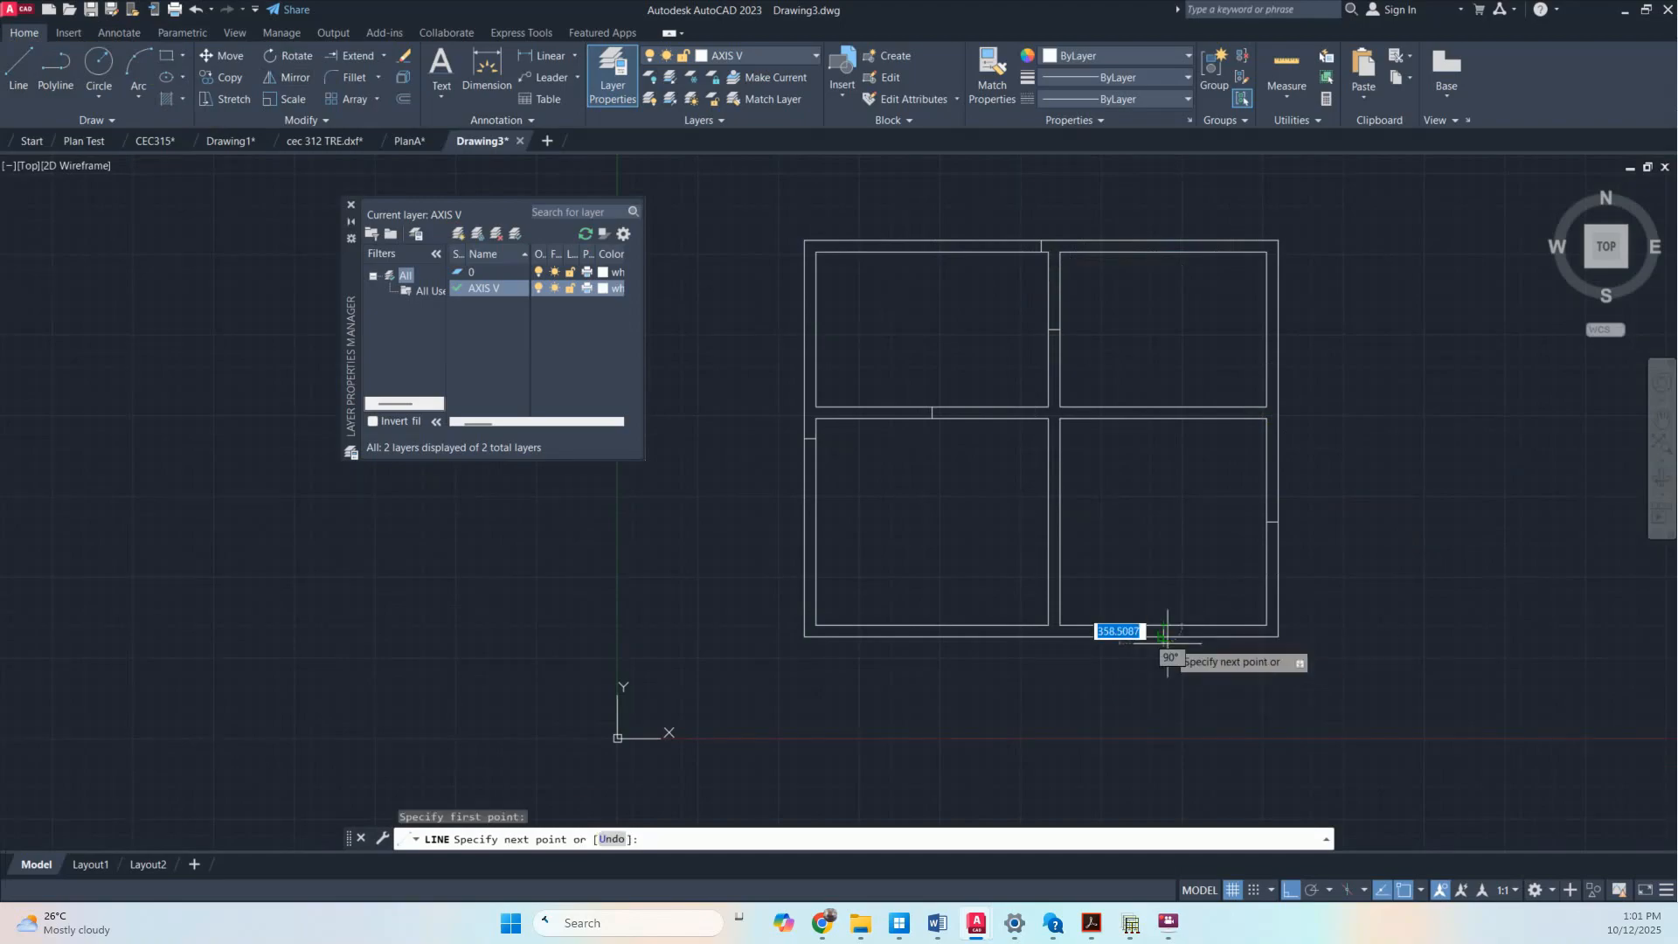
pyautogui.click(1163, 636)
pyautogui.press('Return')
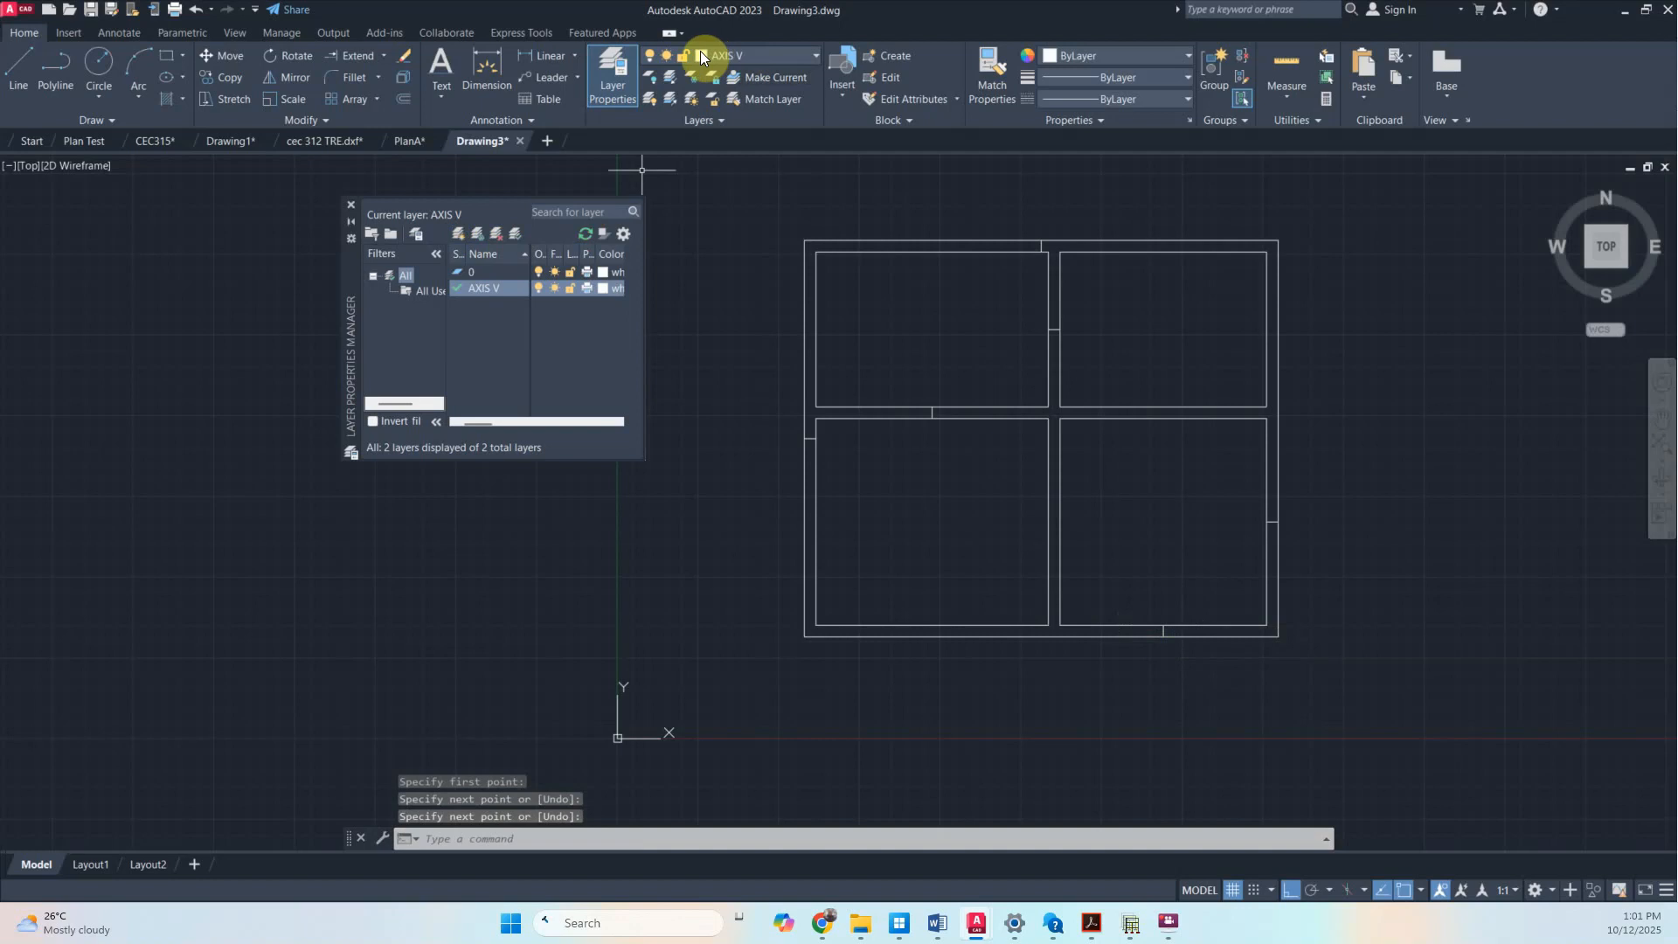
# Set the AXIS V layer's color to yellow, index color 50
pyautogui.click(602, 286)
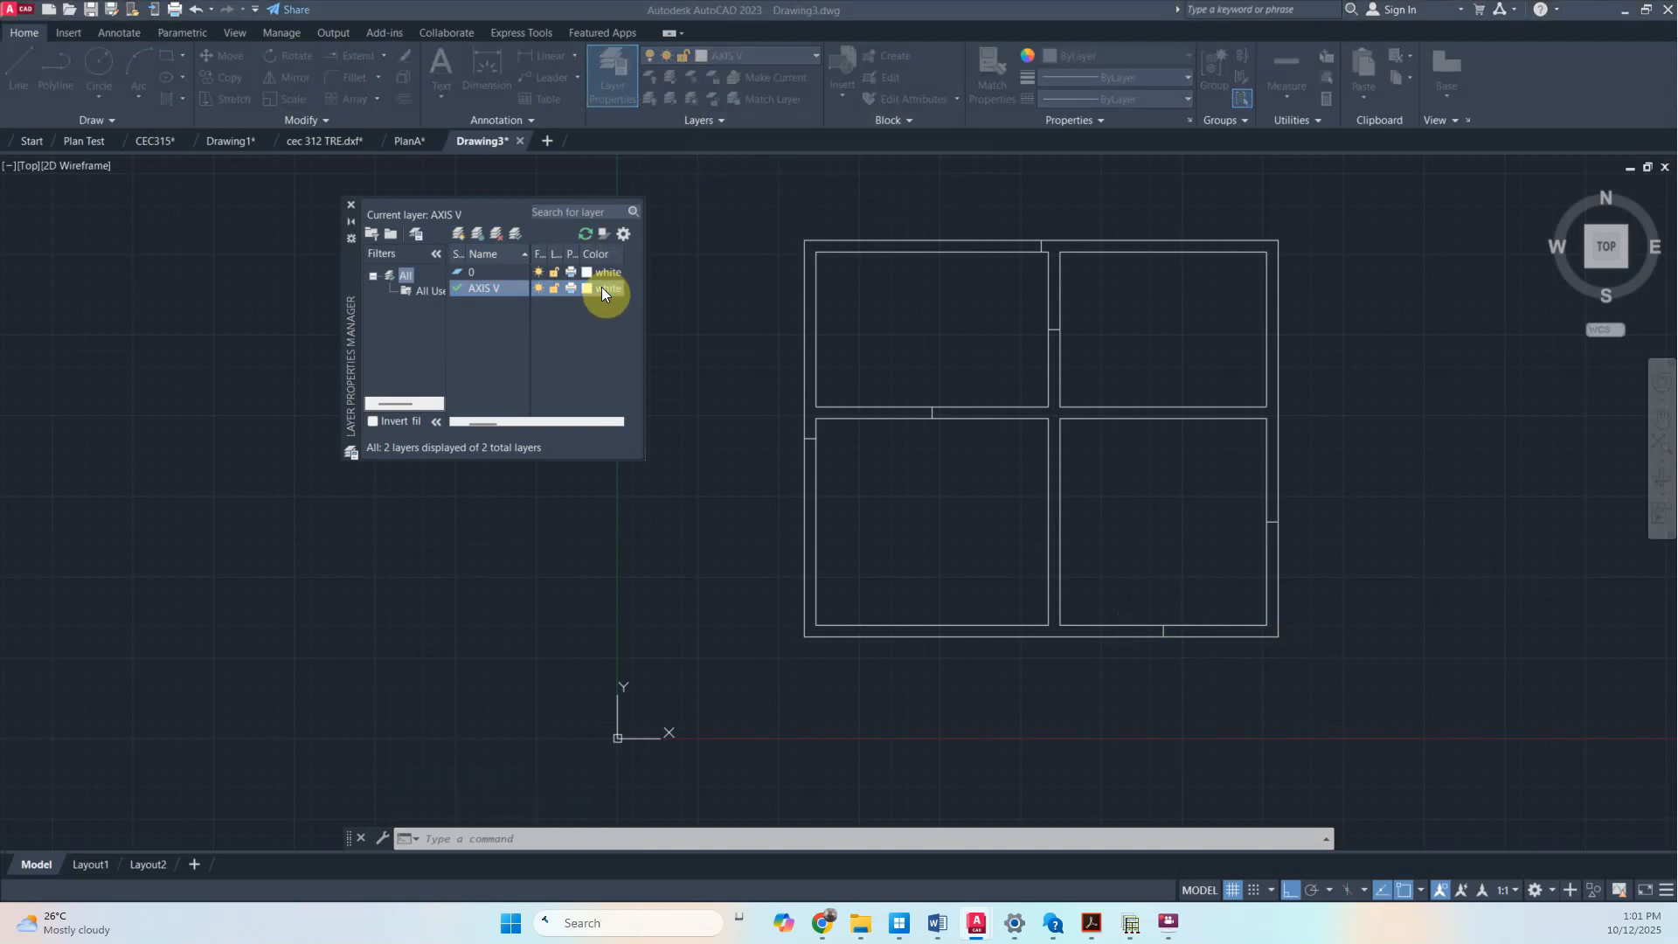
pyautogui.click(603, 287)
pyautogui.moveTo(1224, 374); pyautogui.dragTo(189, 444)
pyautogui.click(94, 533)
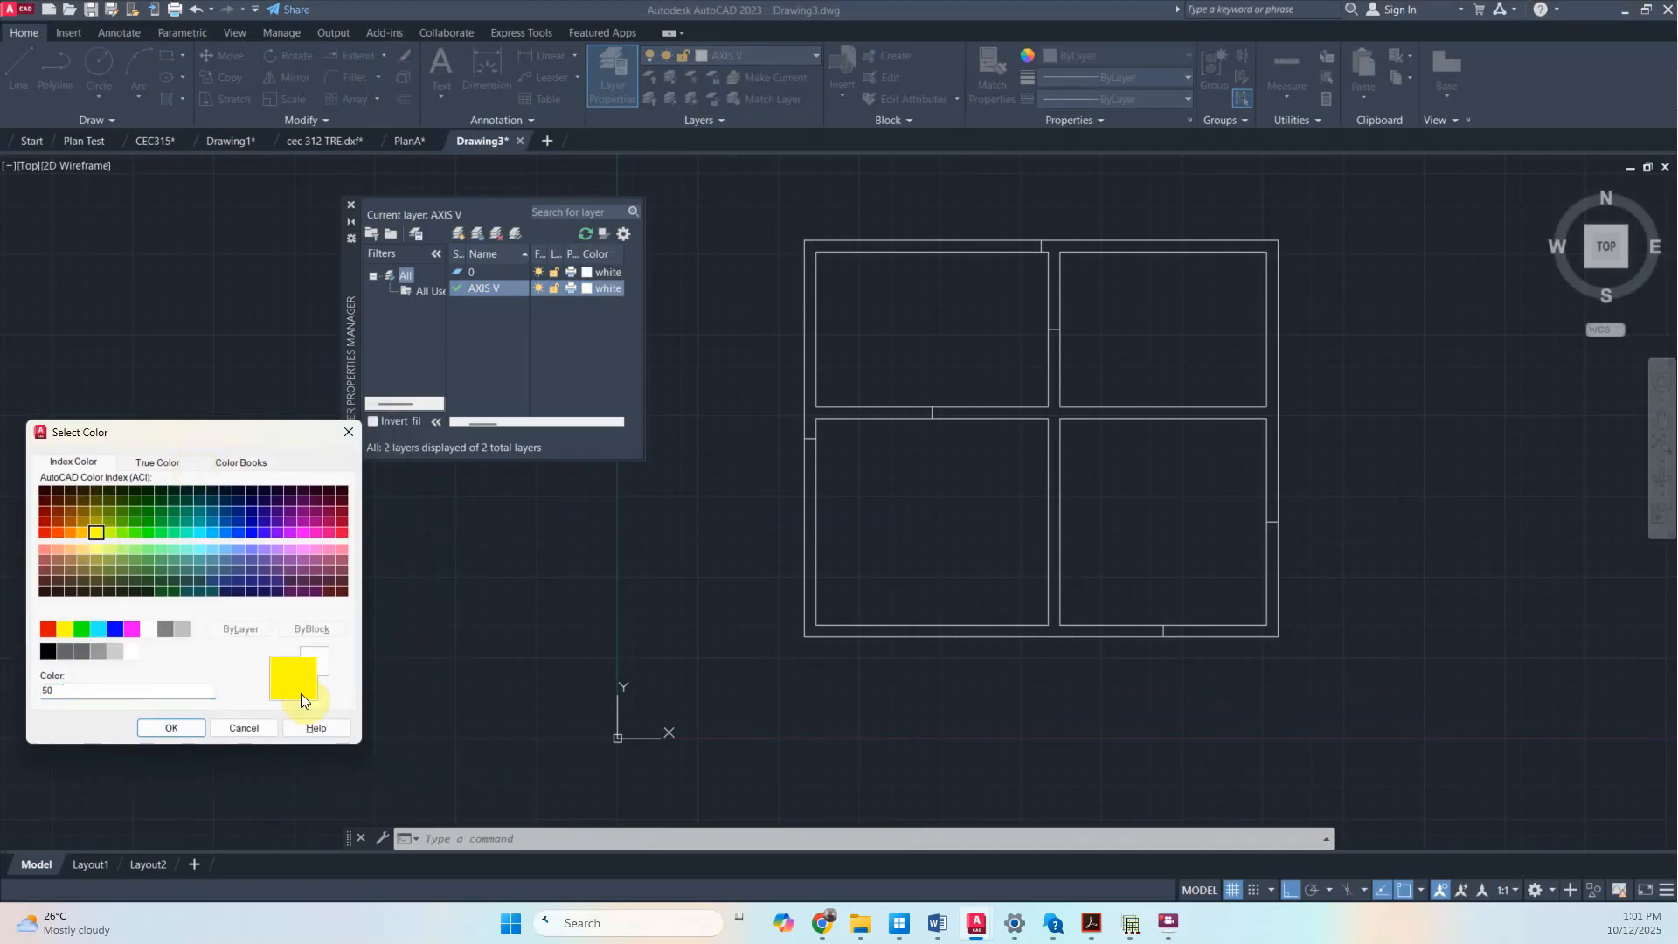
pyautogui.click(168, 727)
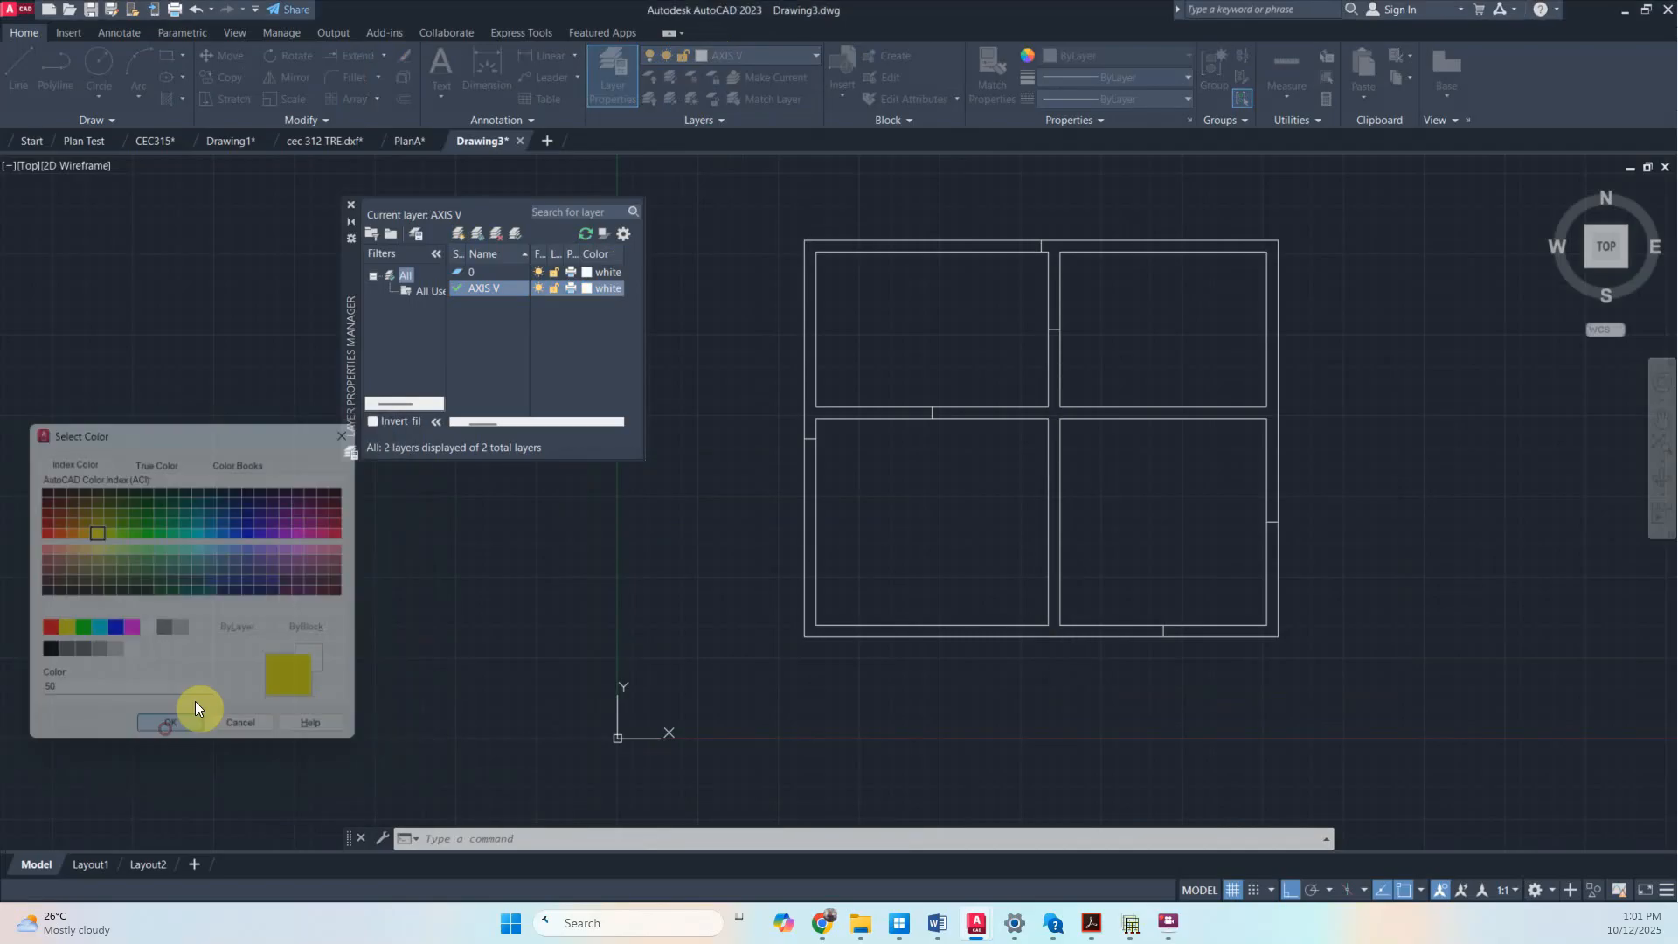
# Draw a vertical construction line through the midpoint of the short line across the left outer wall
pyautogui.click(99, 121)
pyautogui.click(54, 142)
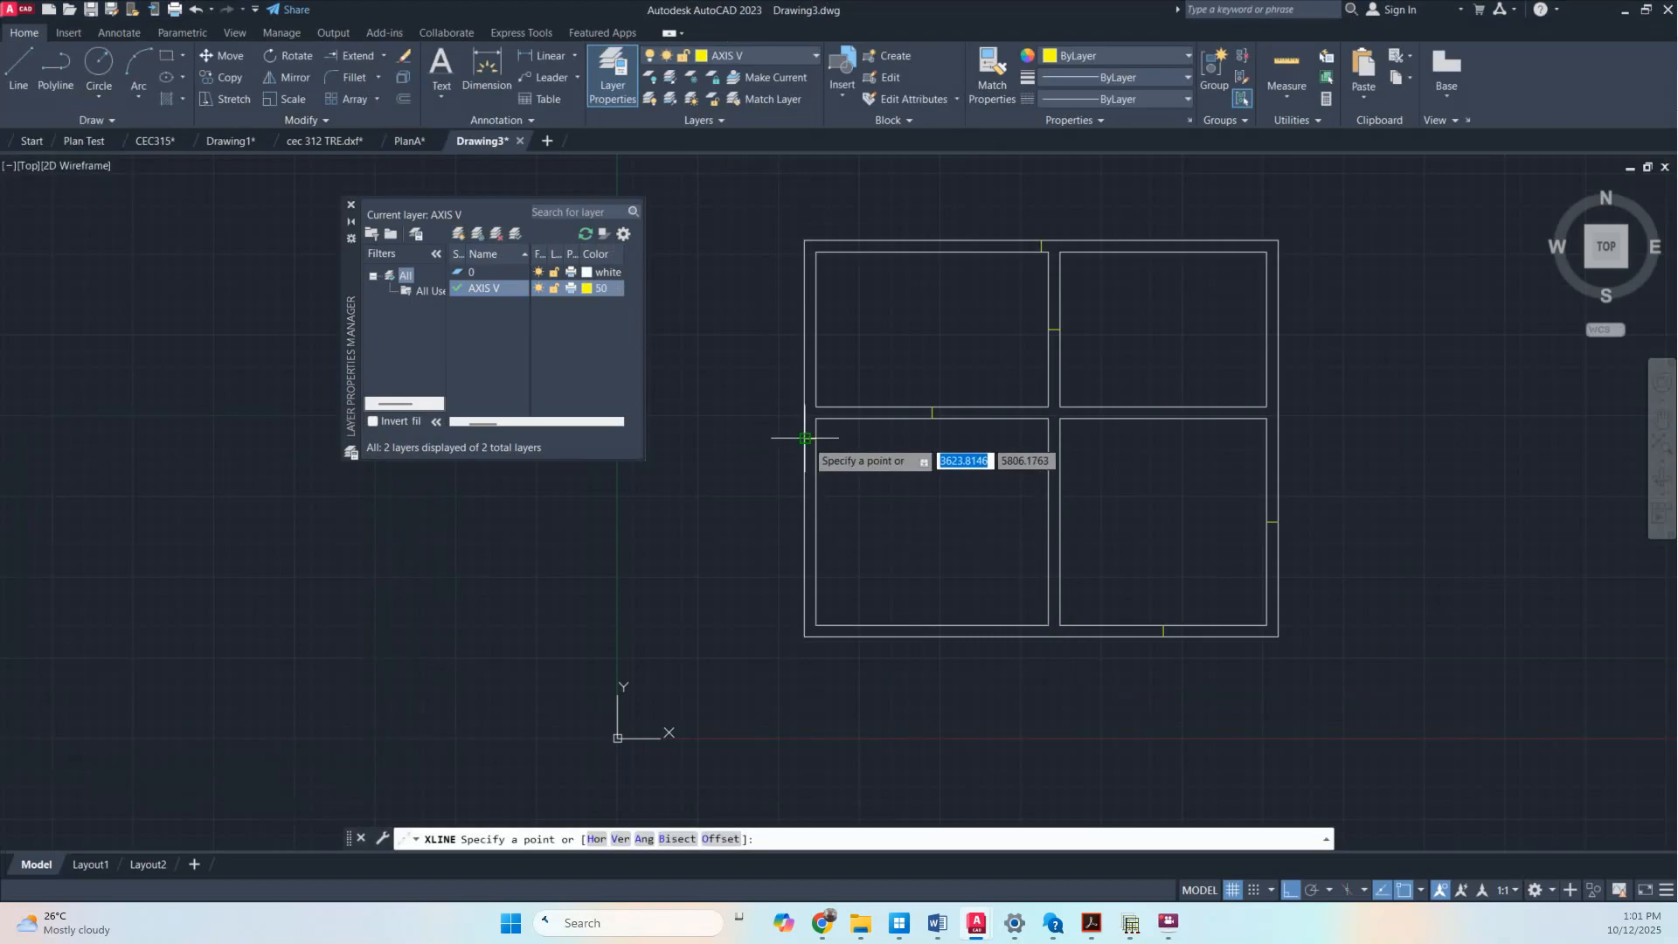
pyautogui.scroll(4, 805, 444)
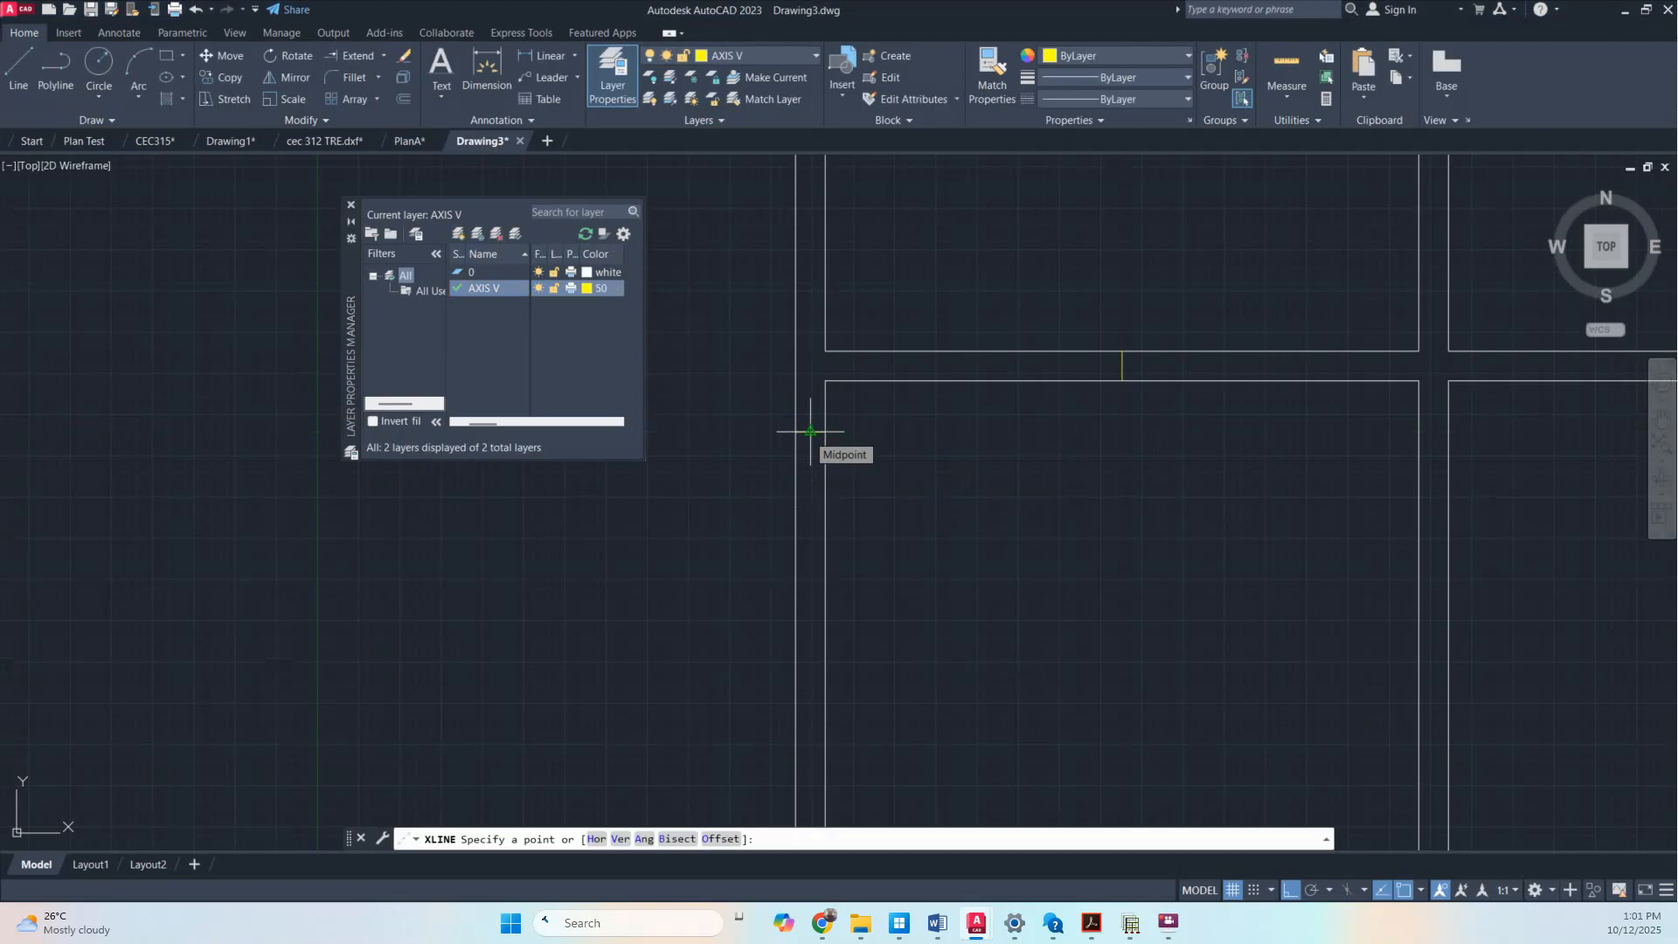
pyautogui.write('V')
pyautogui.press('Return')
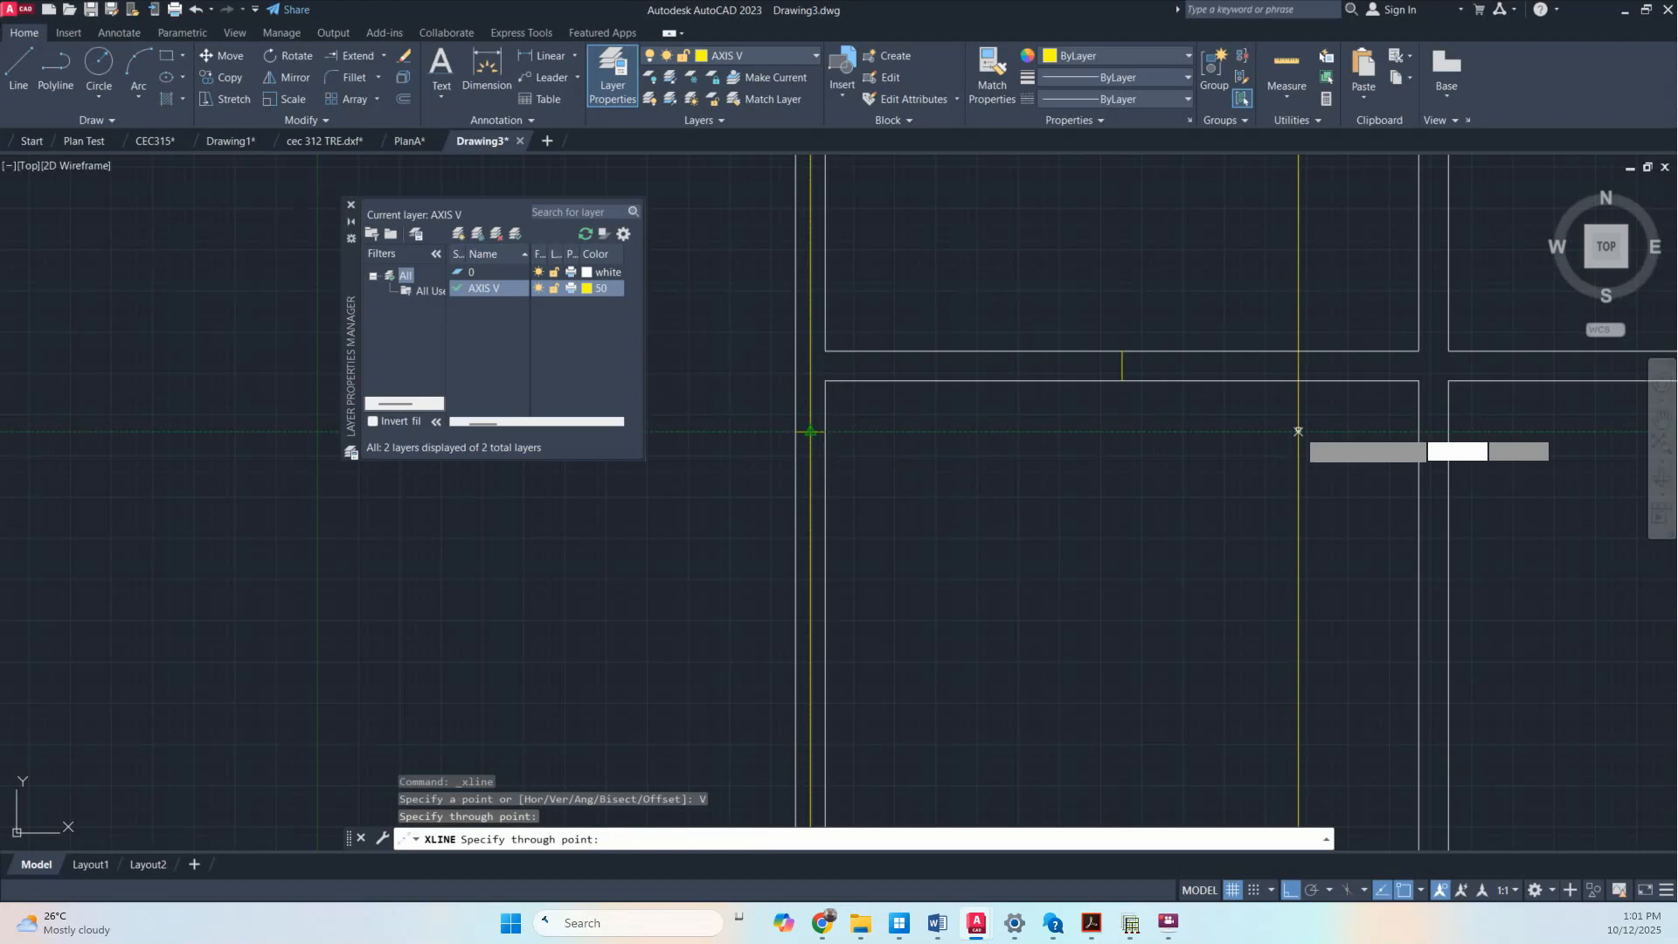
pyautogui.moveTo(1442, 418)
pyautogui.mouseDown(button='middle')
pyautogui.moveTo(1100, 410)
pyautogui.moveTo(1046, 263)
pyautogui.mouseUp(button='middle')
pyautogui.press('Return')
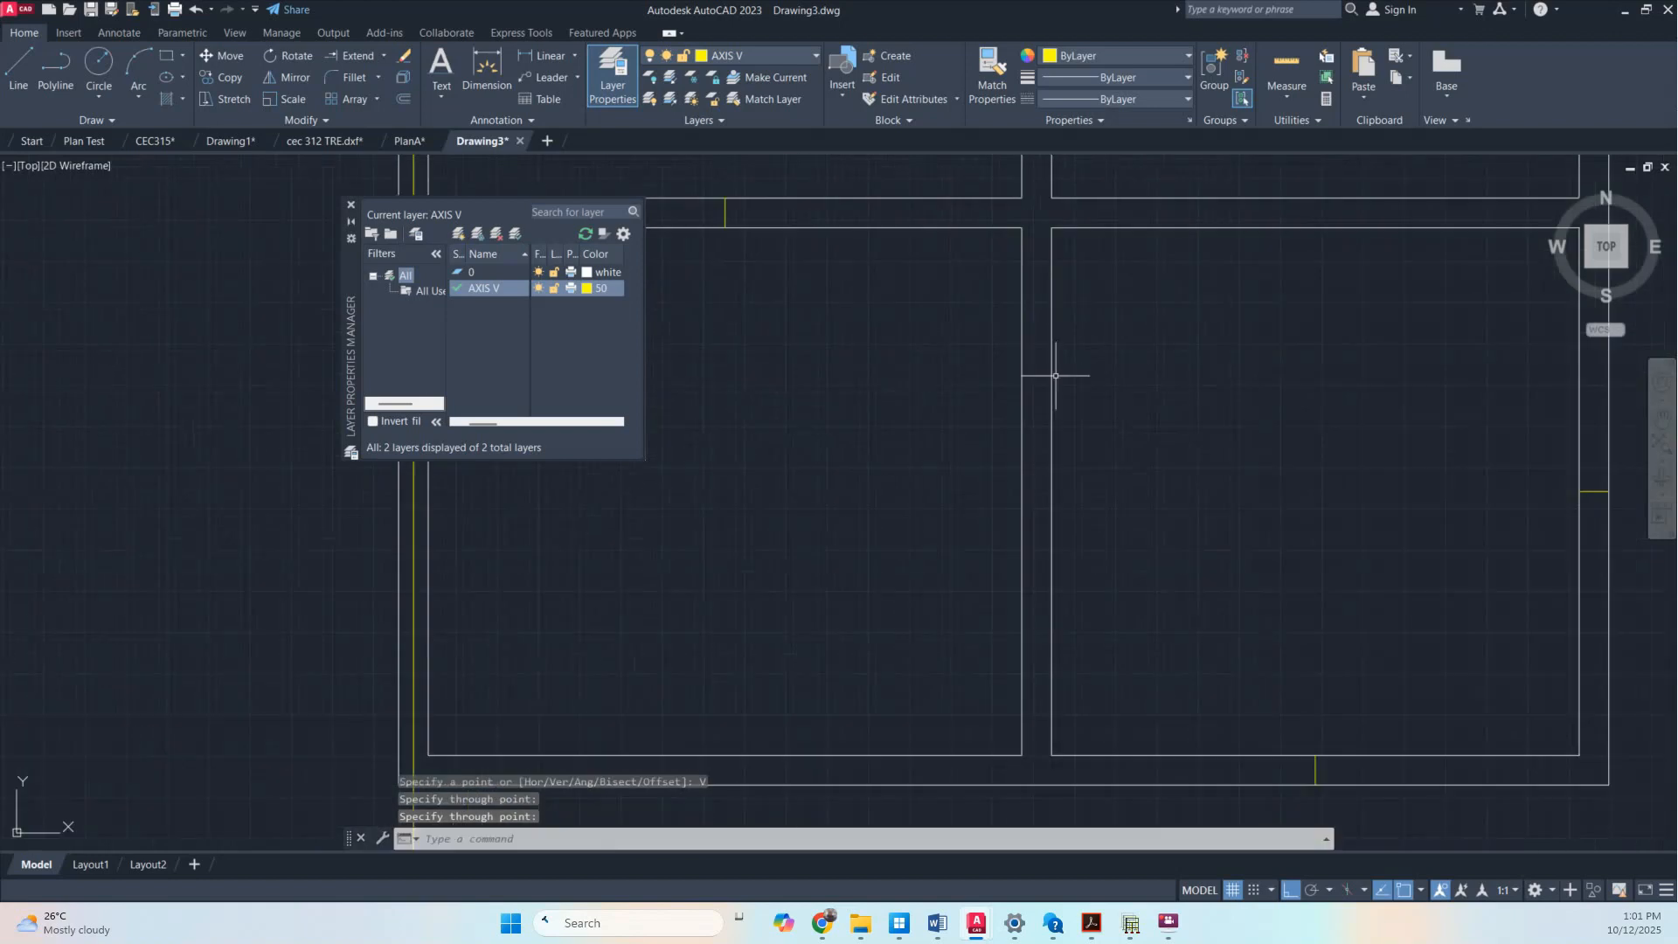
# Draw a vertical construction line through the midpoint of the short line across the middle vertical wall
pyautogui.scroll(-2, 1052, 377)
pyautogui.scroll(6, 1047, 228)
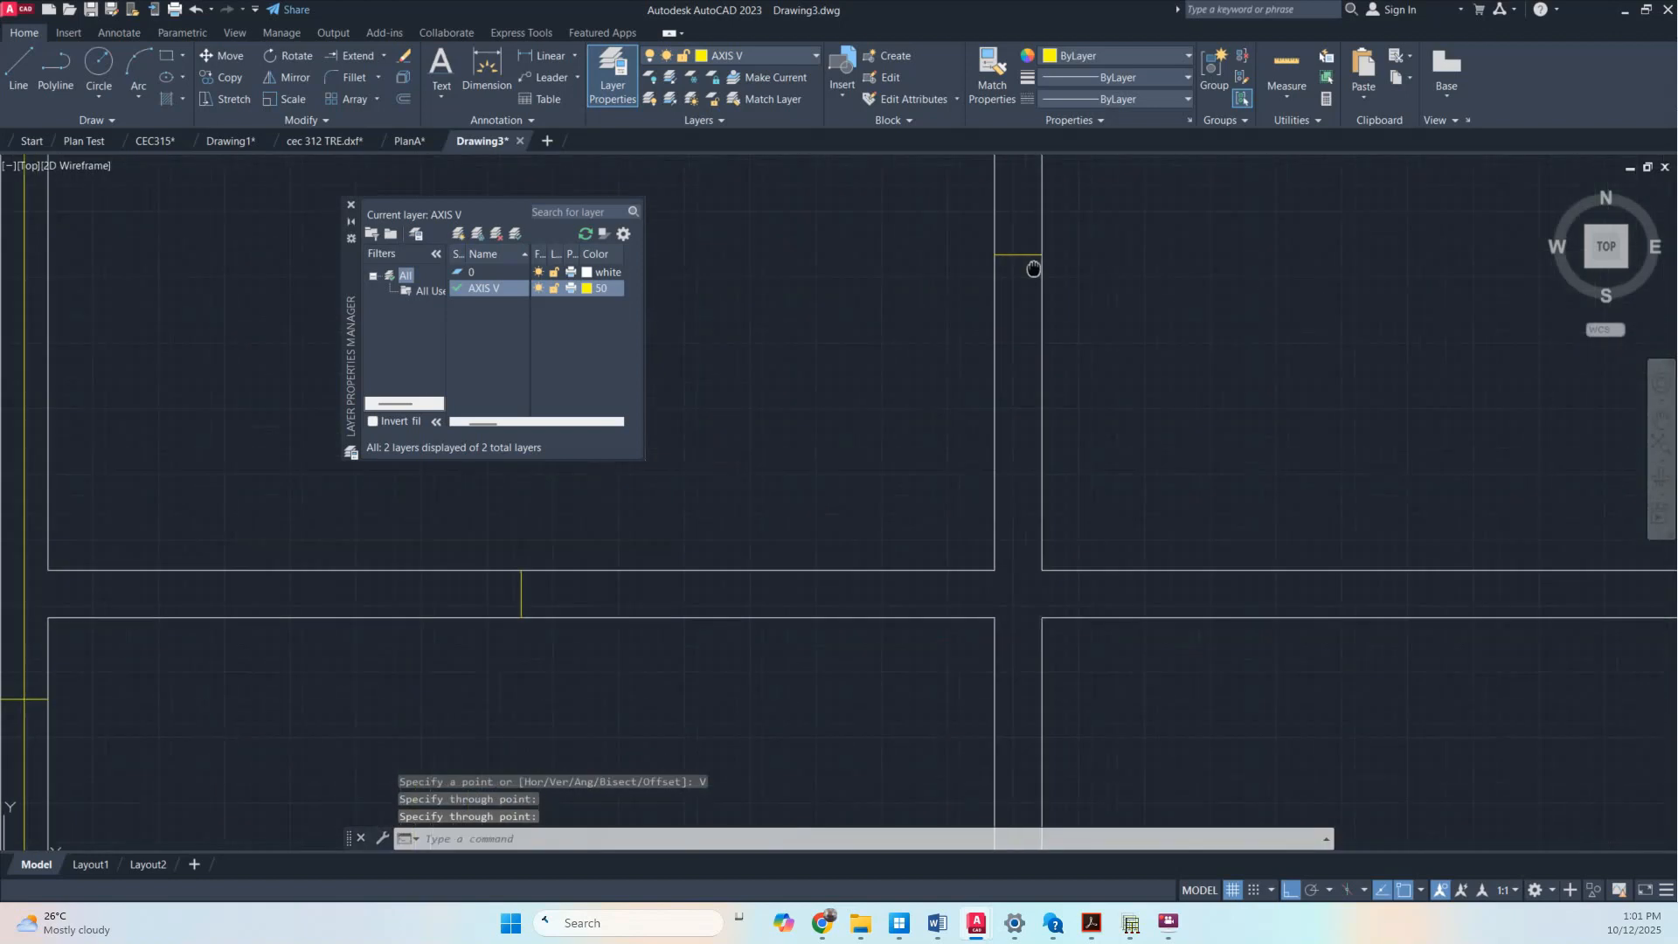
pyautogui.rightClick(992, 276)
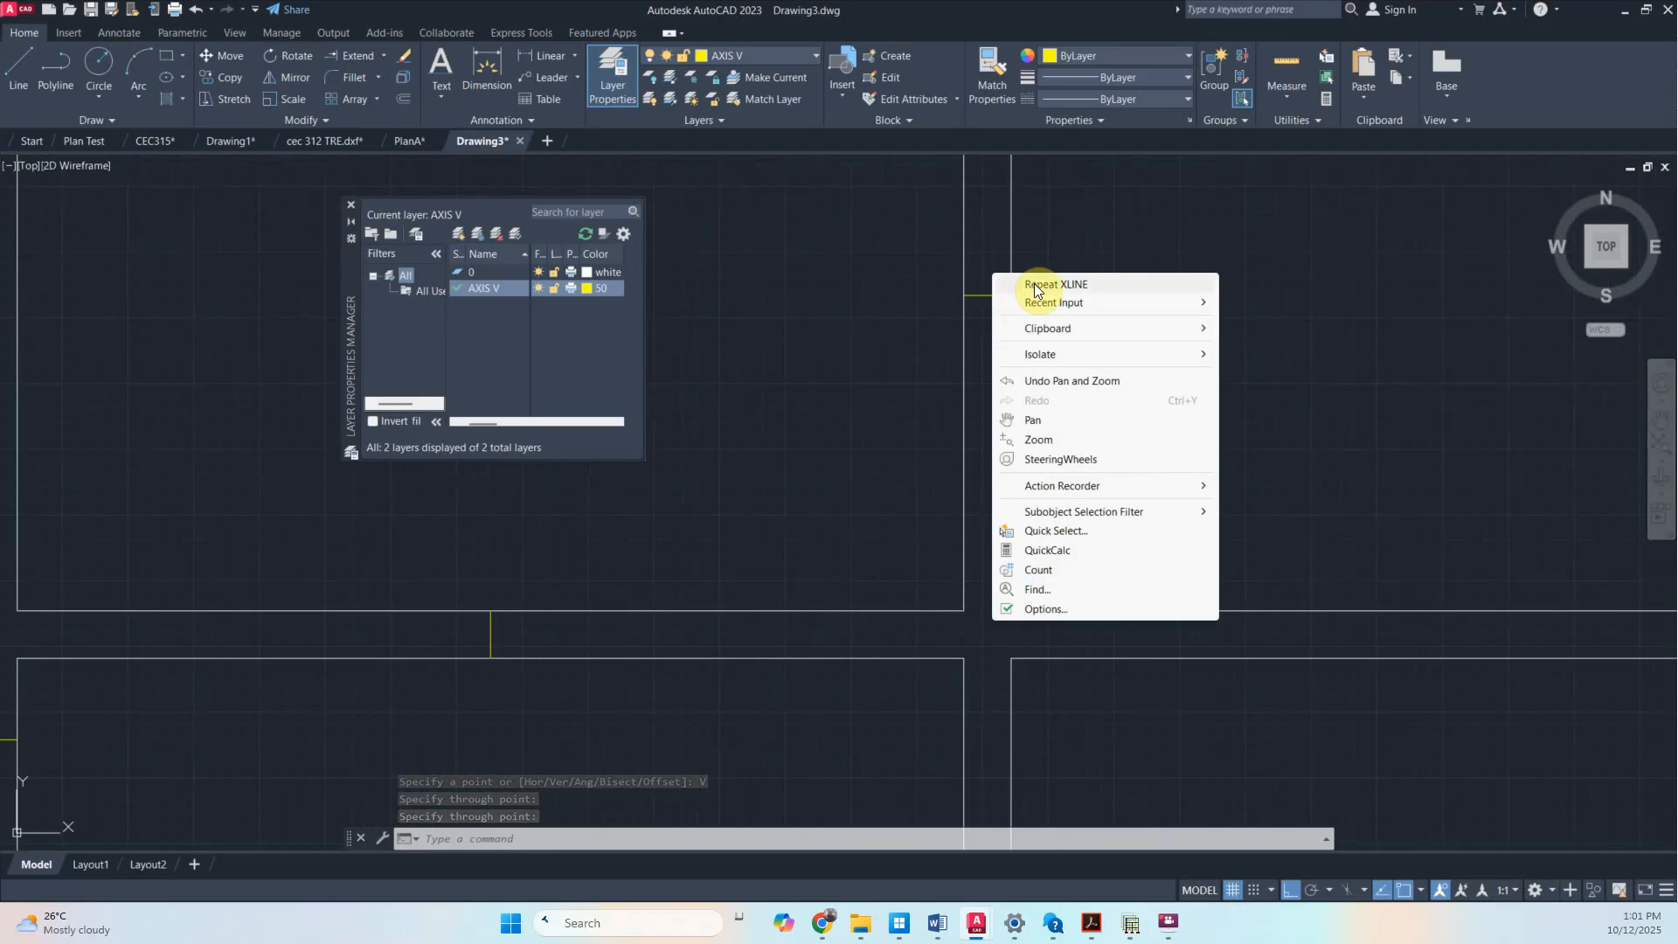
pyautogui.click(1020, 282)
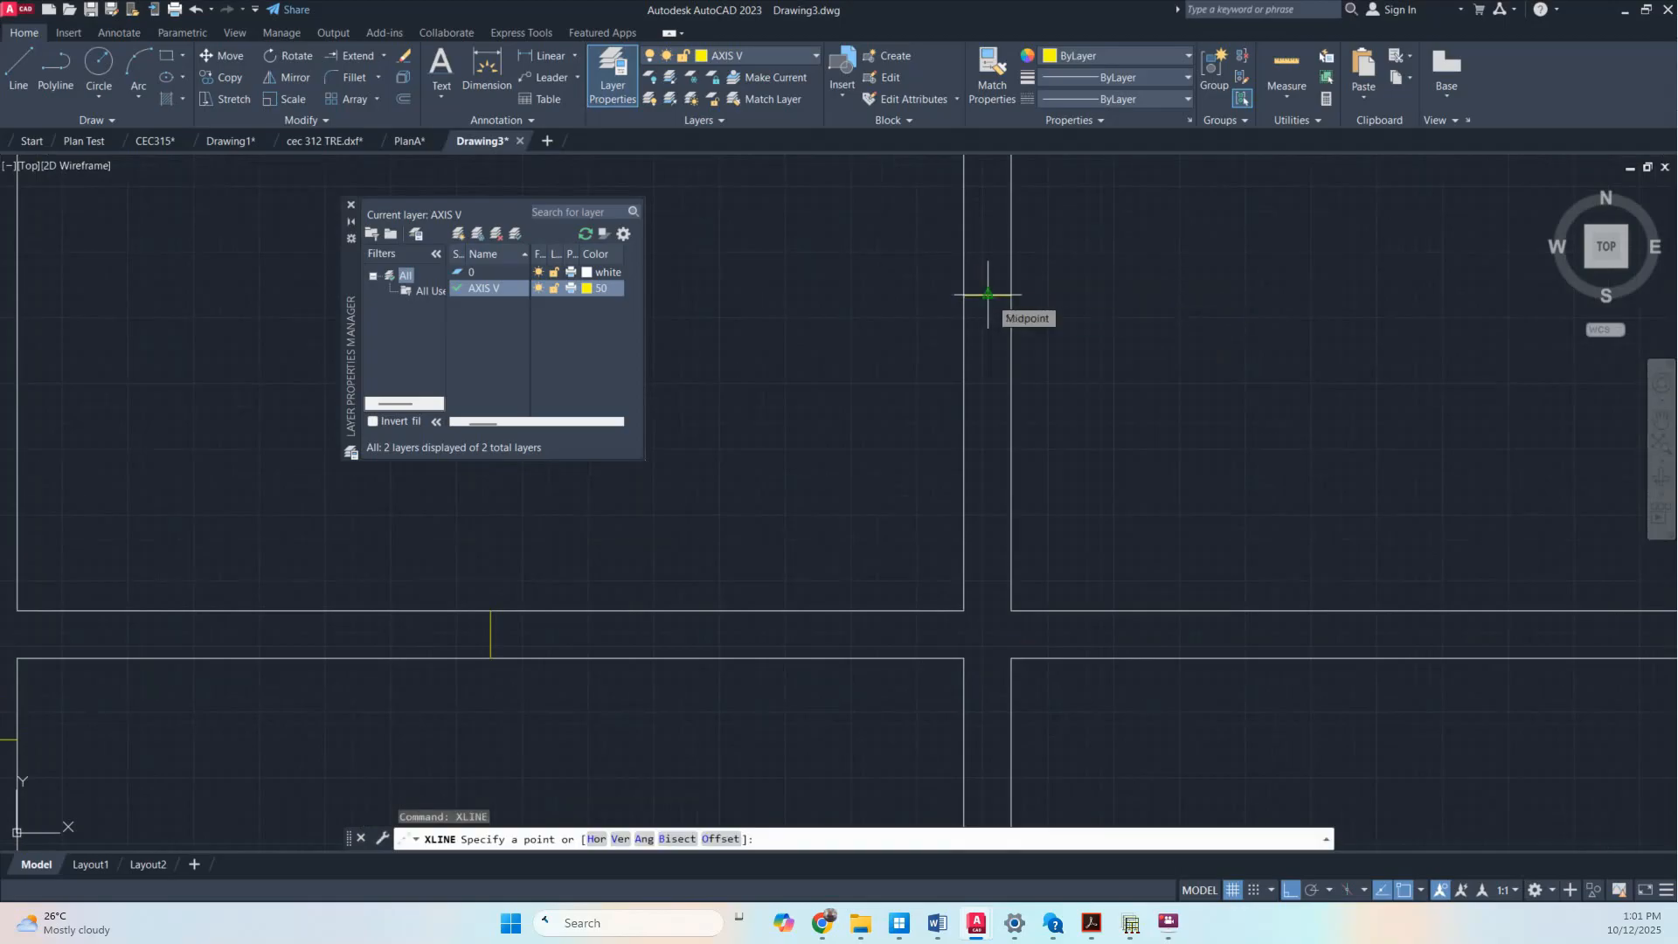
pyautogui.write('v')
pyautogui.press('Return')
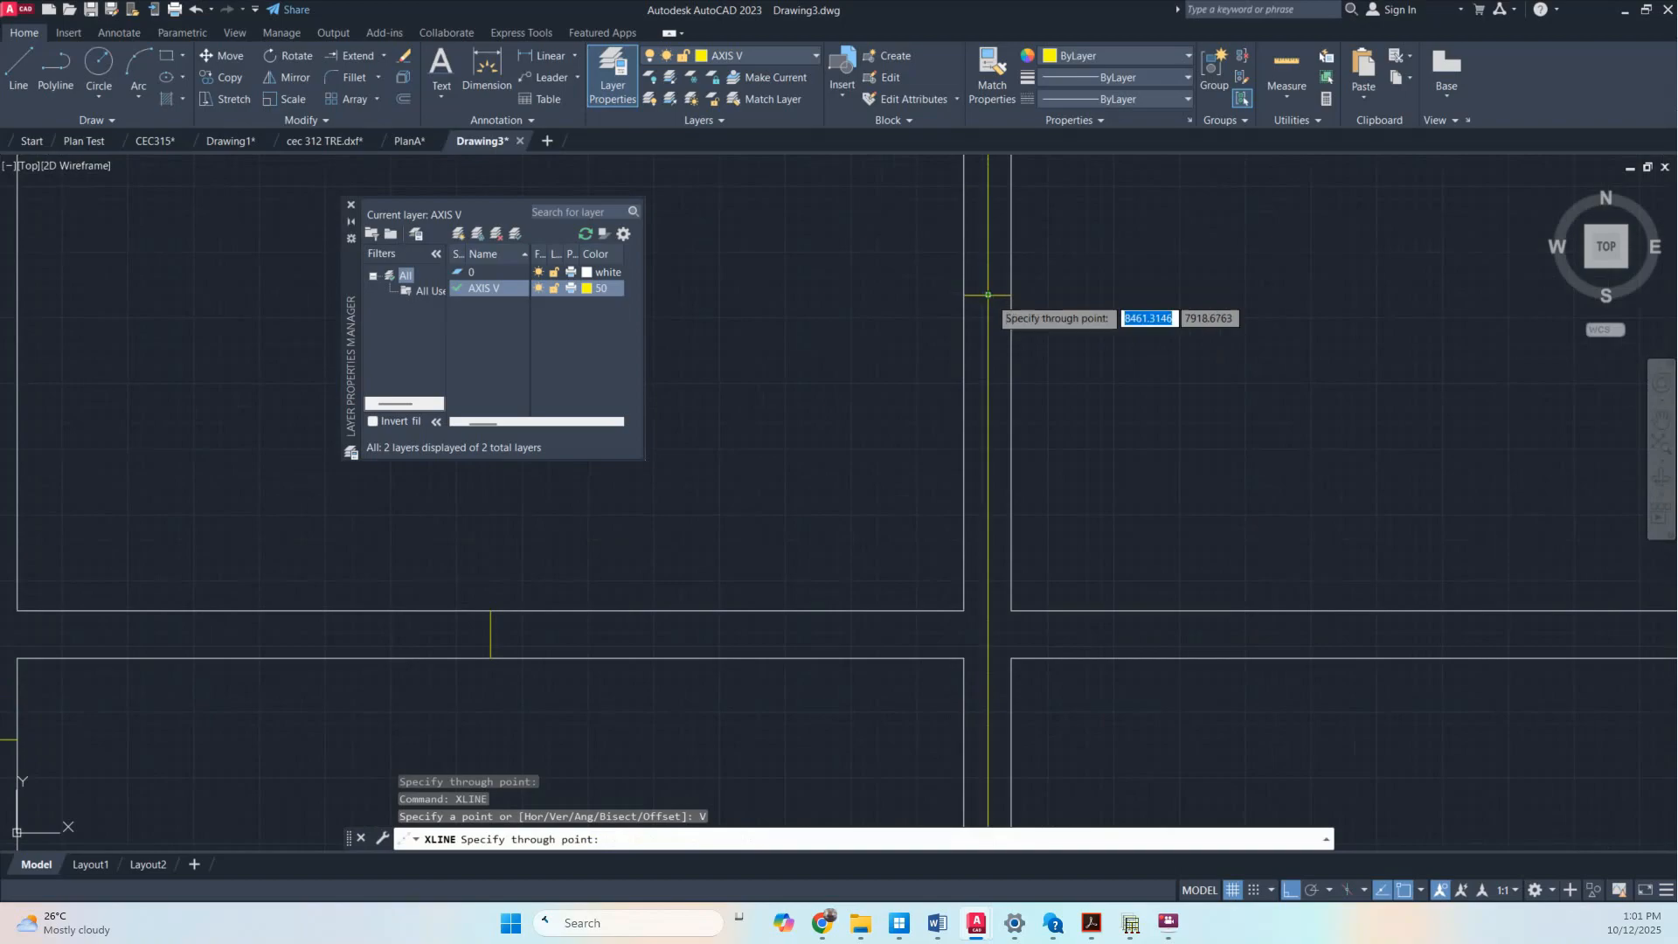
pyautogui.click(987, 295)
# Add a vertical construction line through the midpoint of the short line across the right outer wall
pyautogui.scroll(-1, 1572, 531)
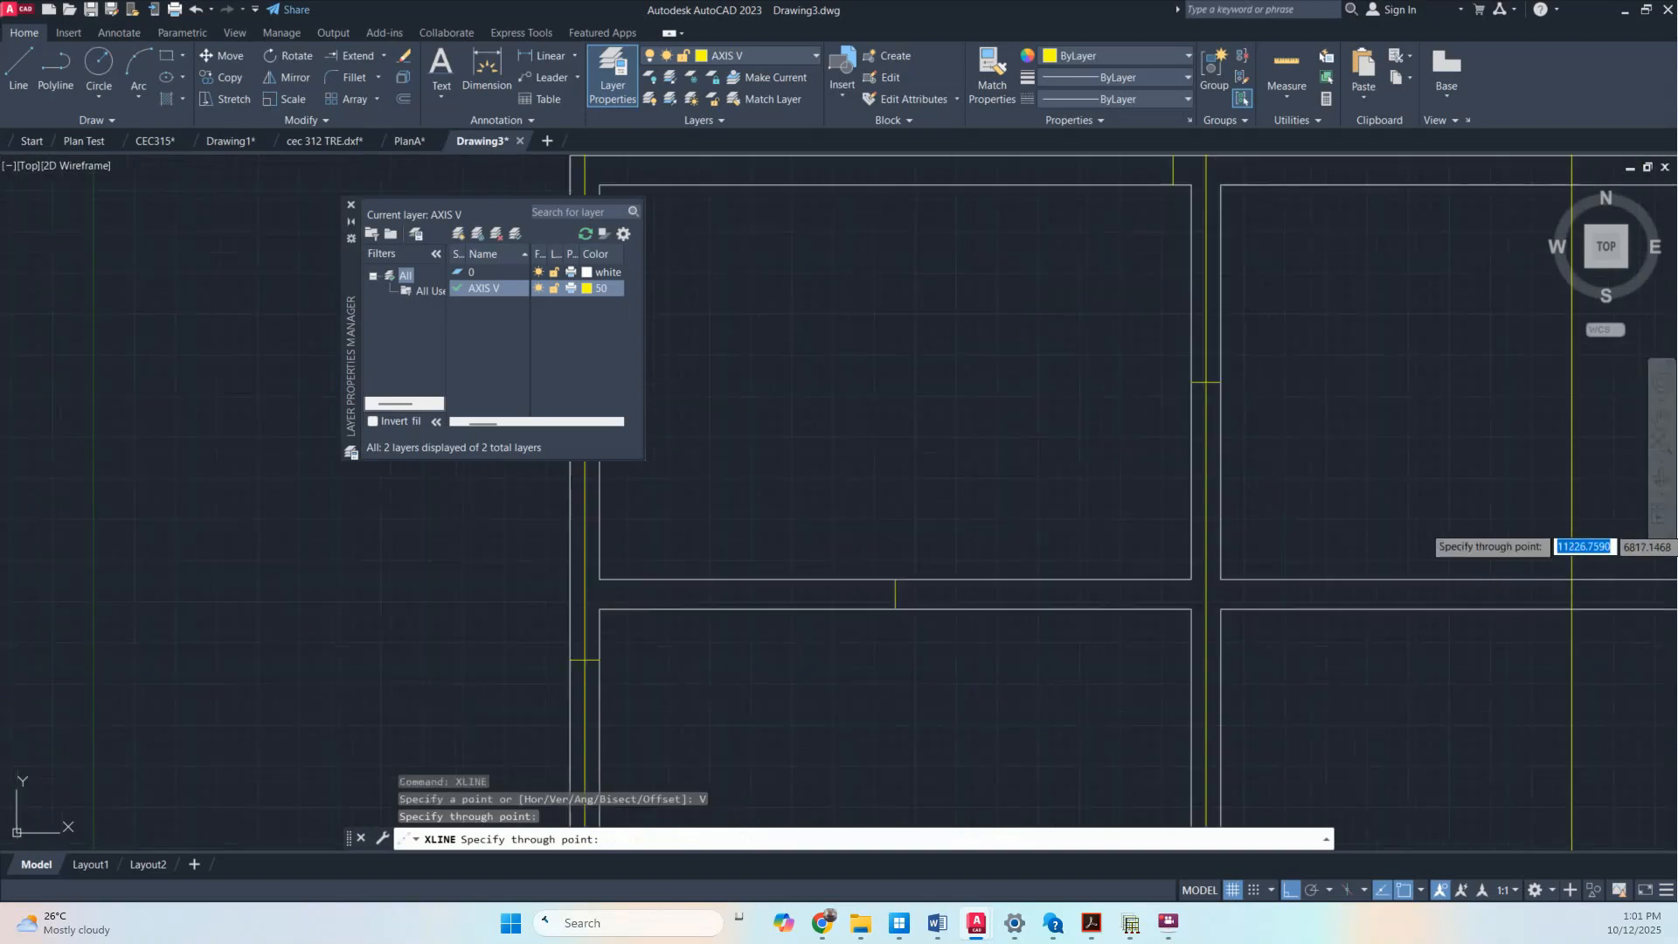
pyautogui.scroll(-3, 1214, 524)
pyautogui.scroll(-3, 1339, 578)
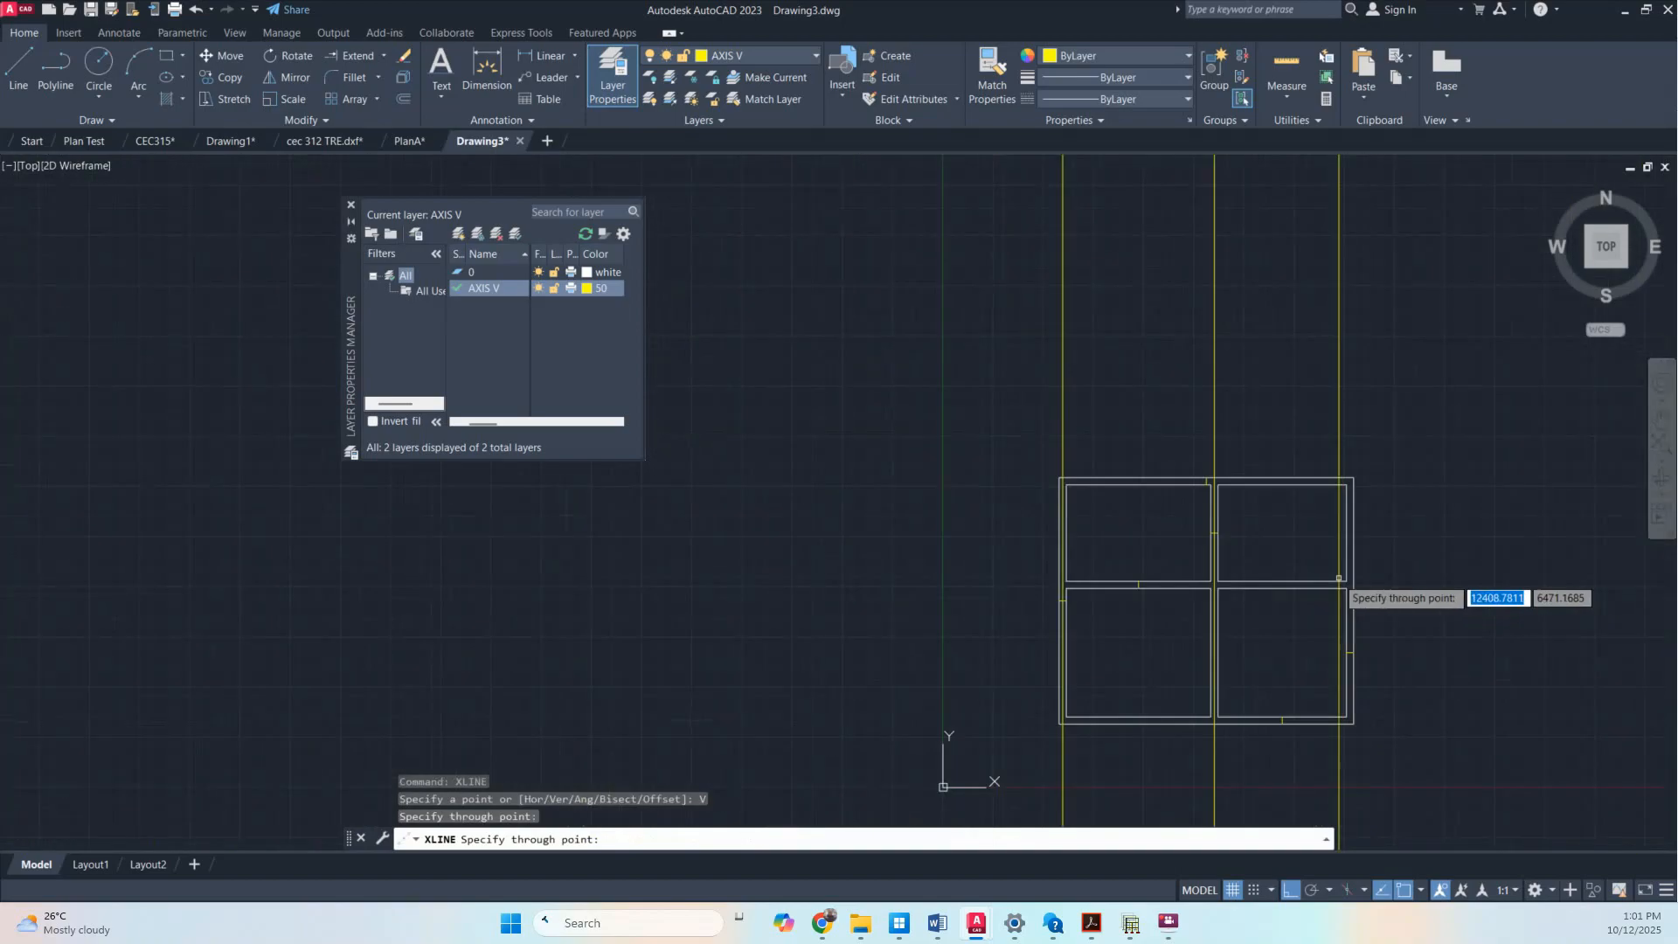
pyautogui.scroll(6, 1341, 578)
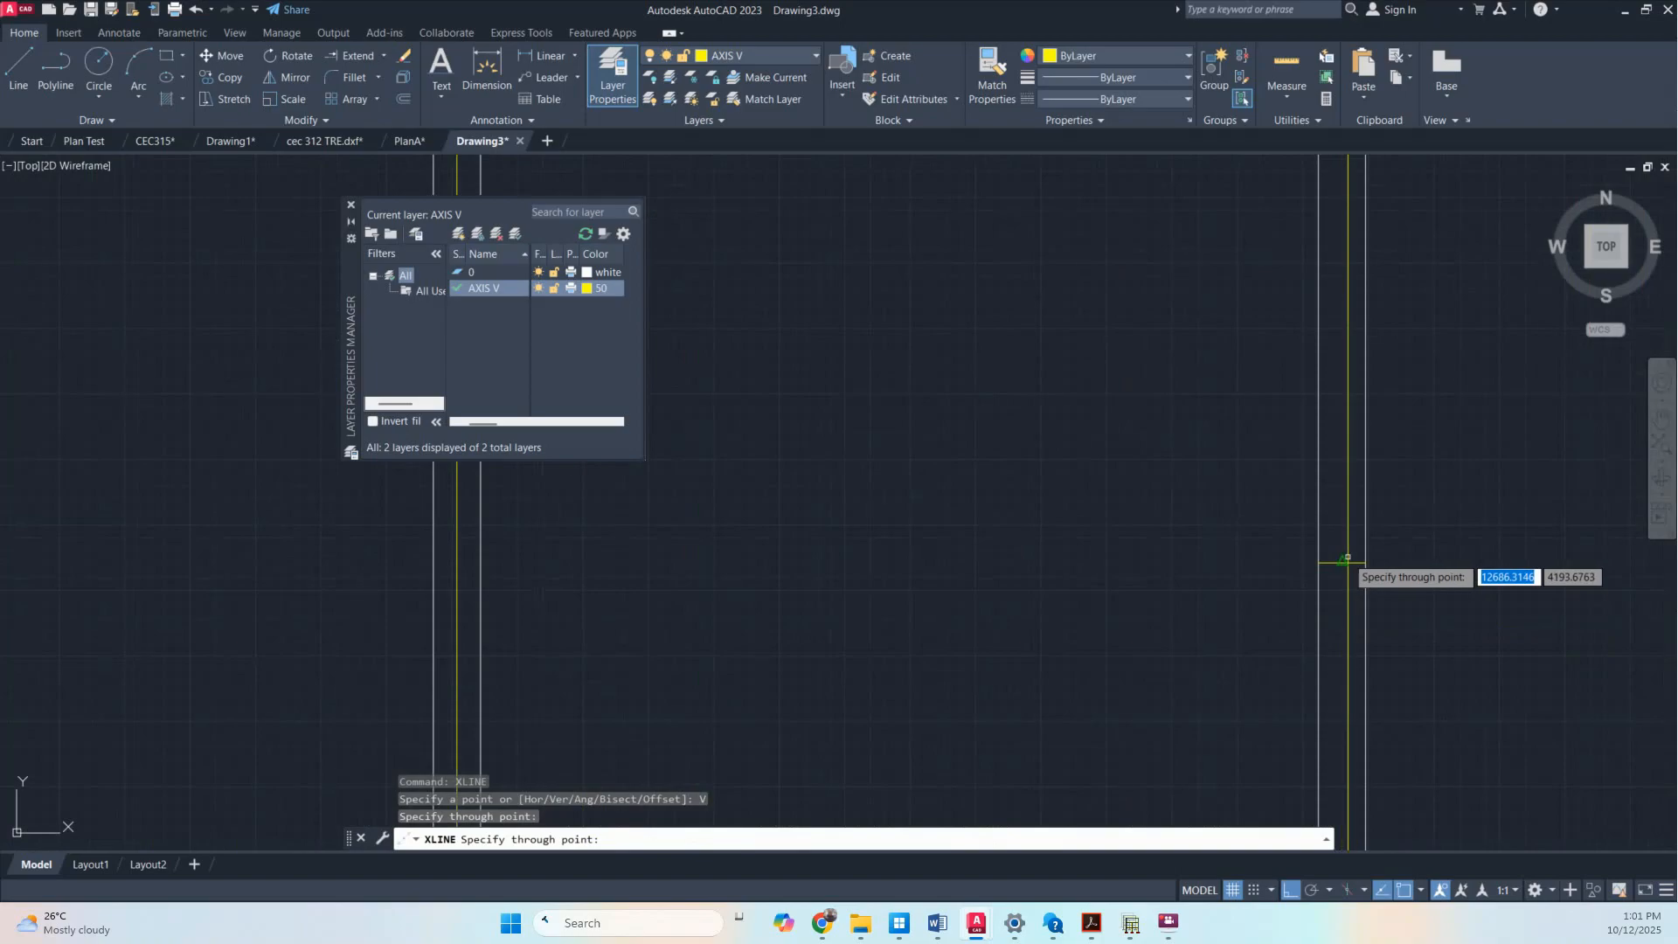
pyautogui.click(1341, 559)
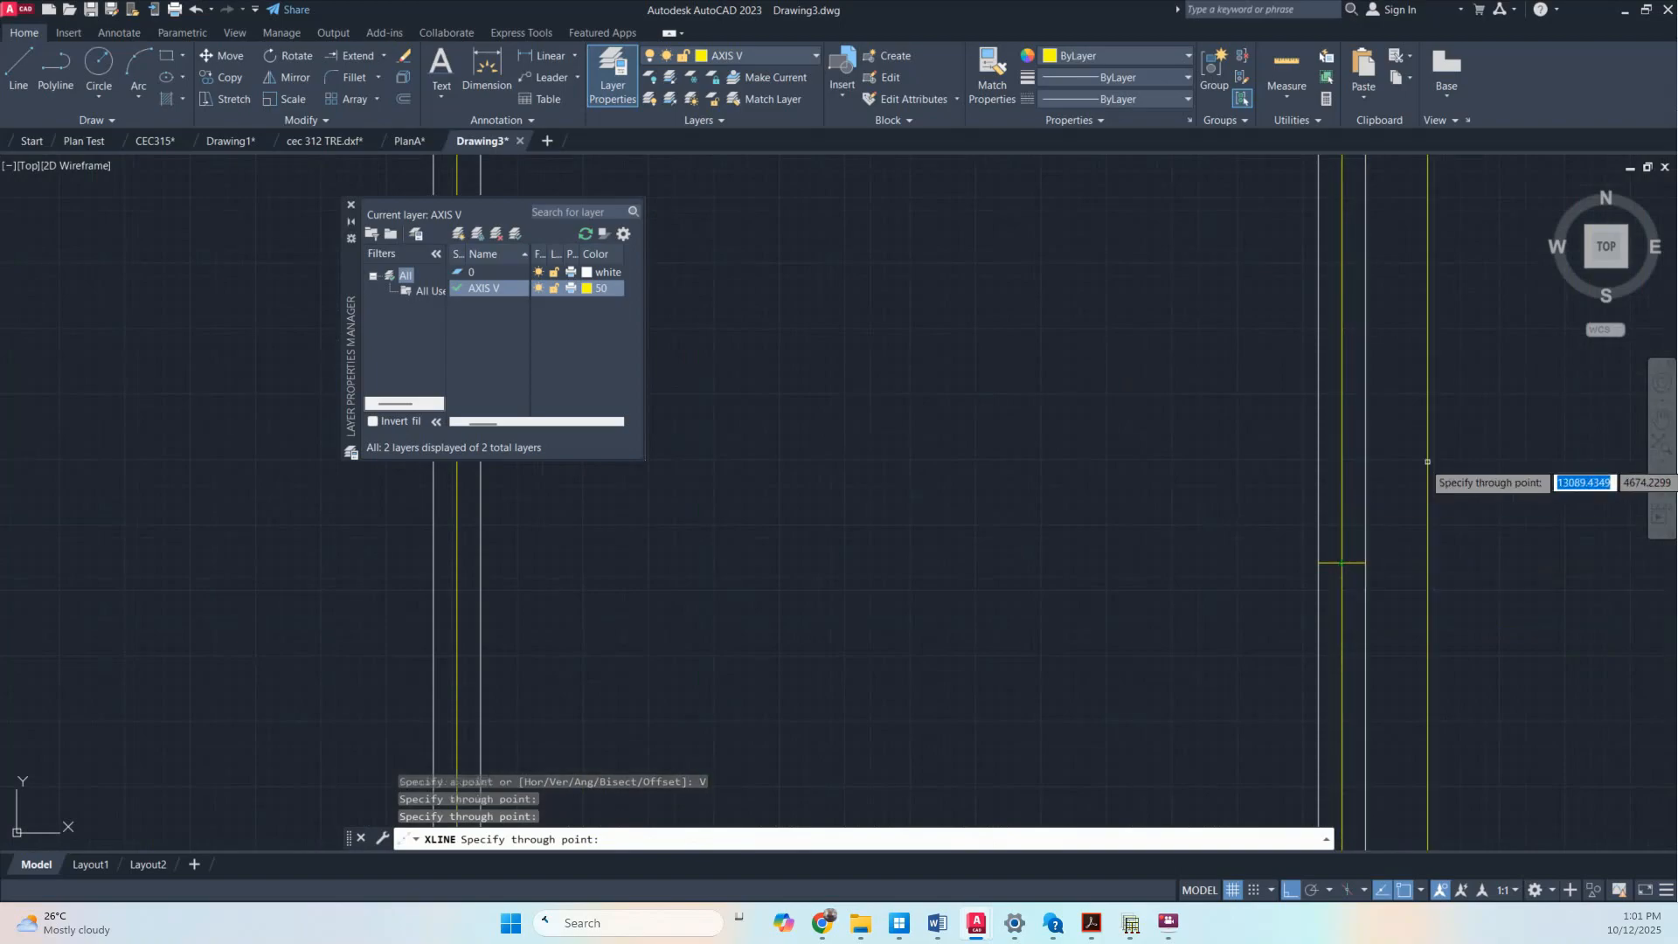
pyautogui.scroll(-4, 1311, 542)
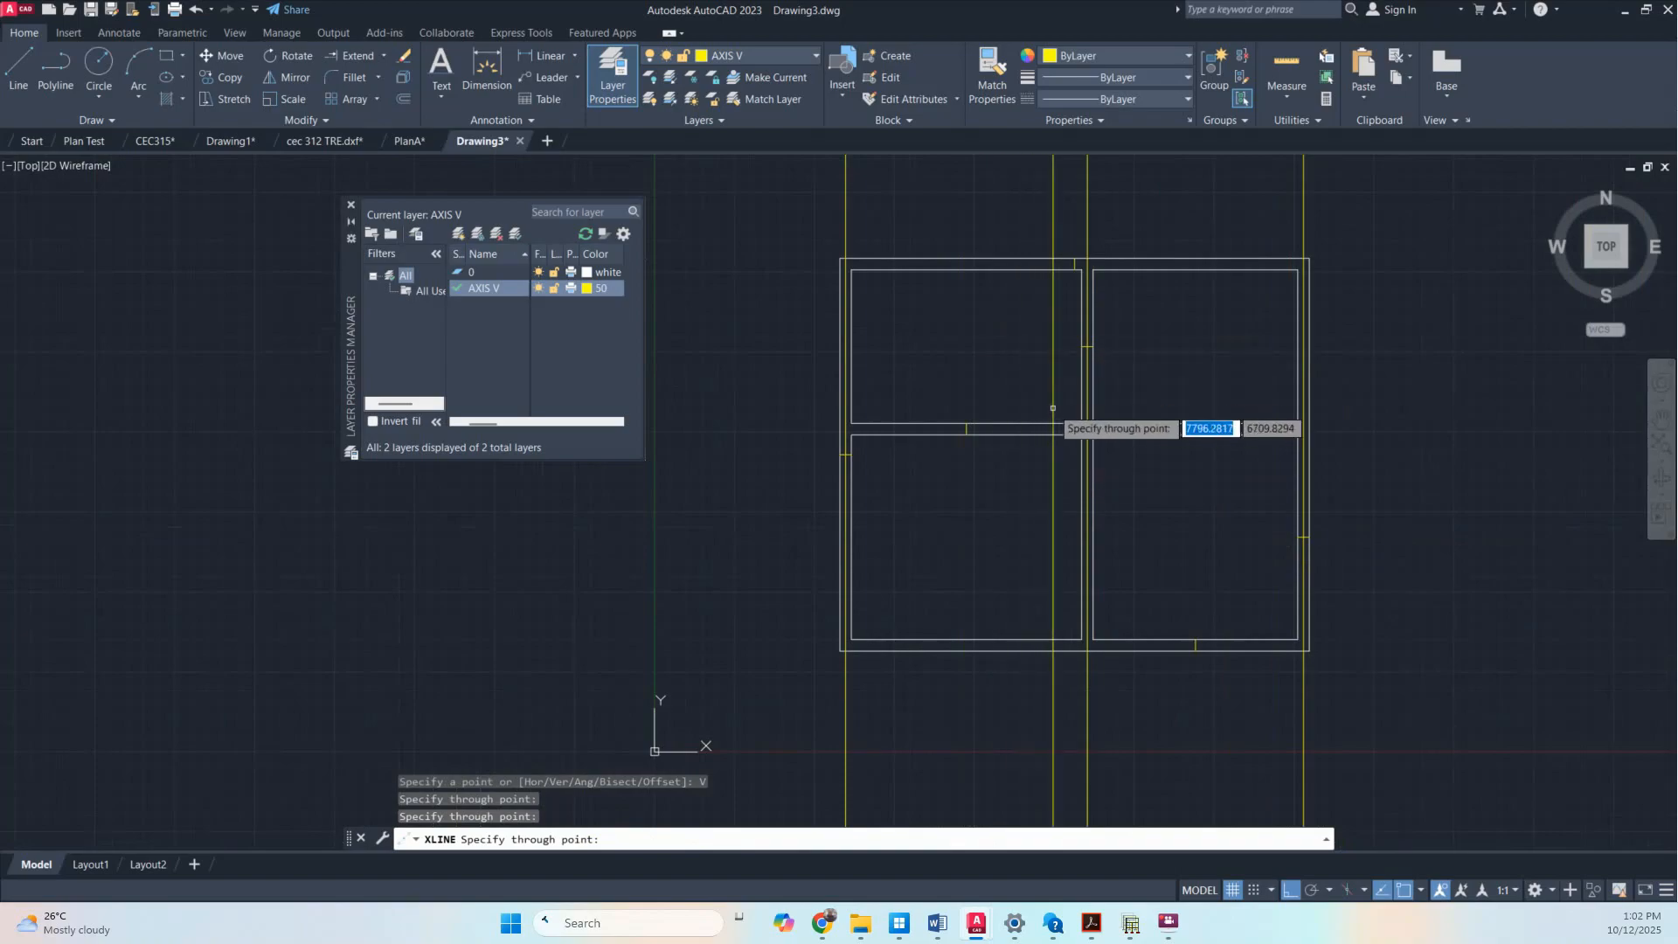
pyautogui.press('Escape')
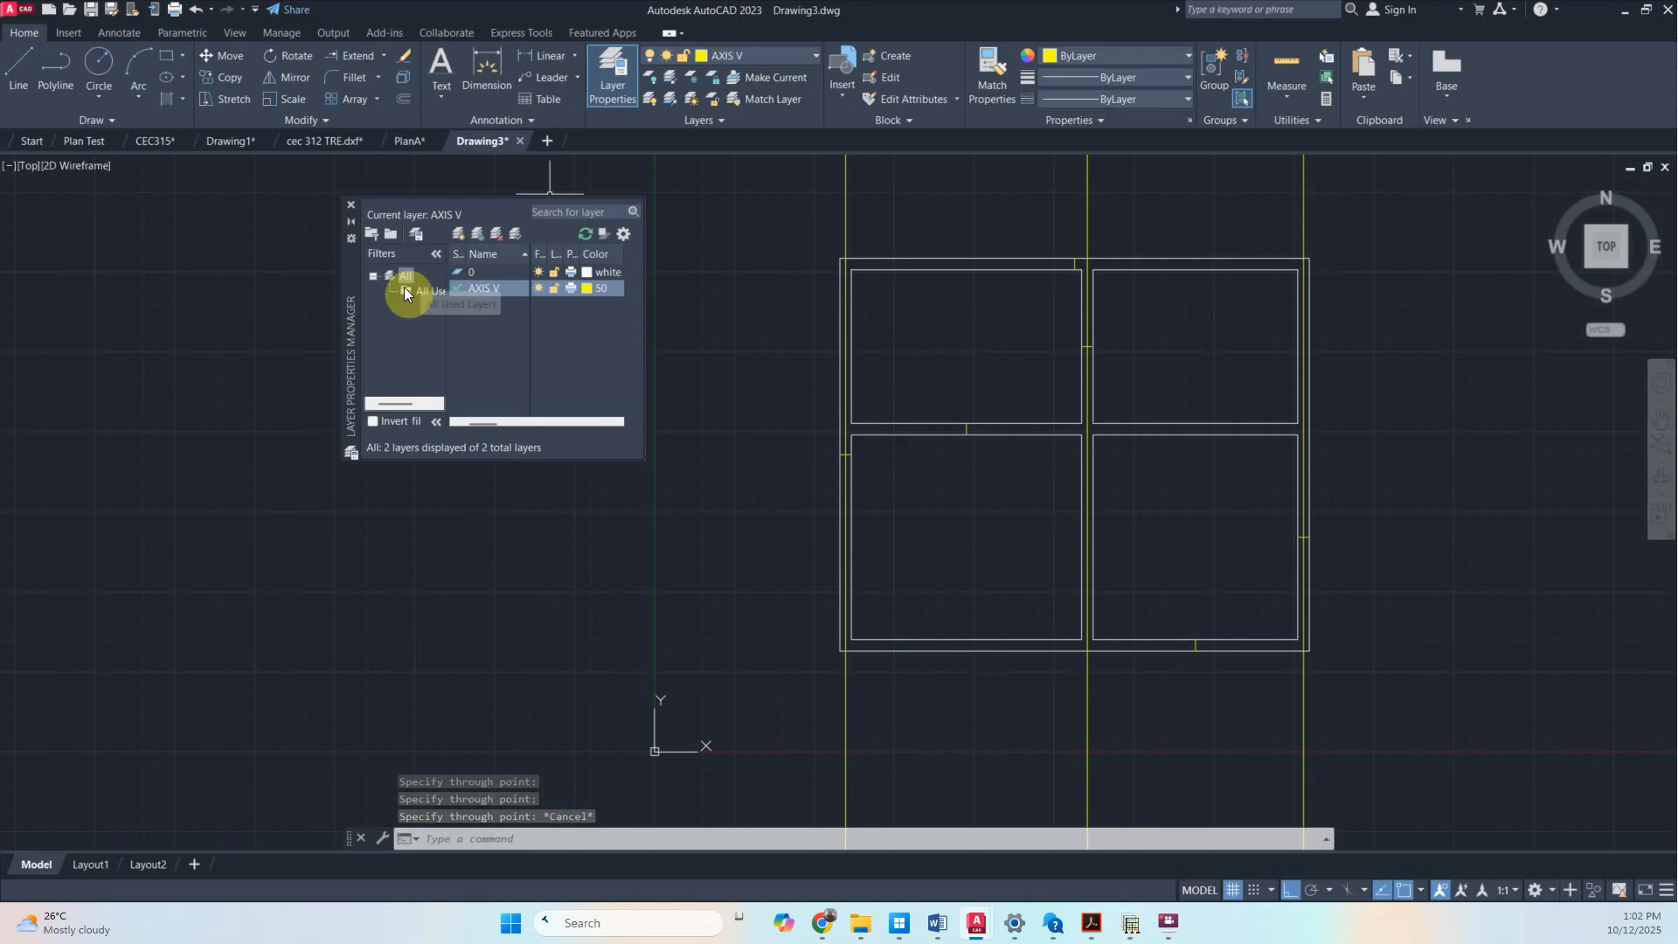
# Create a layer named AXIS H and make it the current layer
pyautogui.click(458, 233)
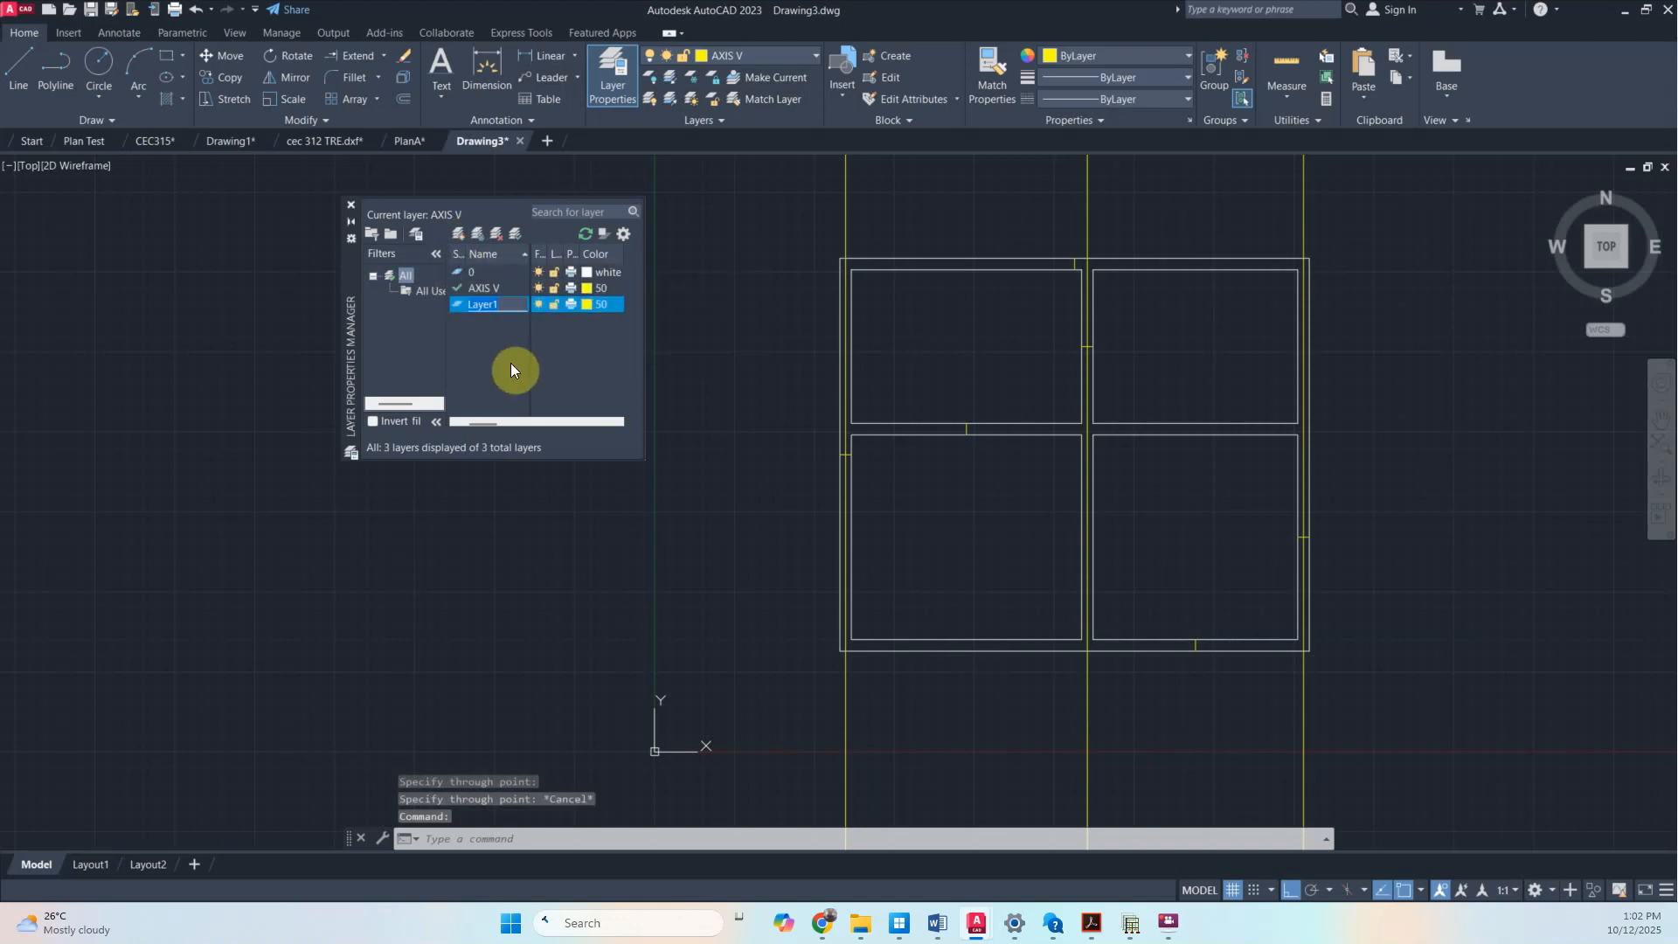
pyautogui.write('A')
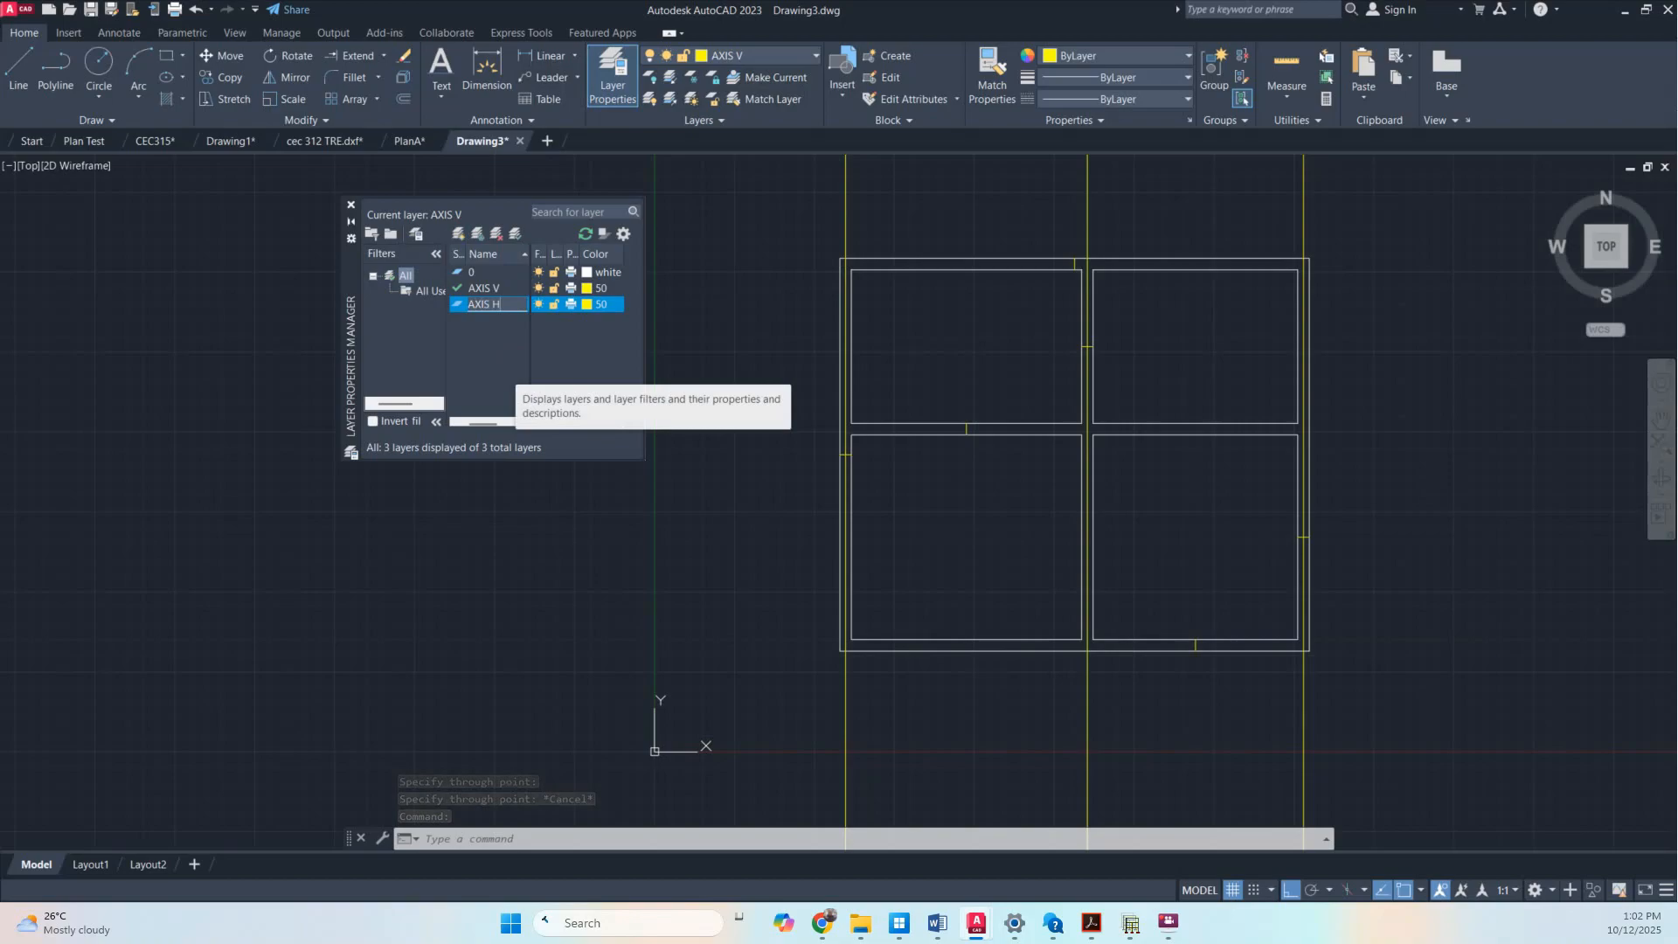
pyautogui.write('XIS H')
pyautogui.press('Return')
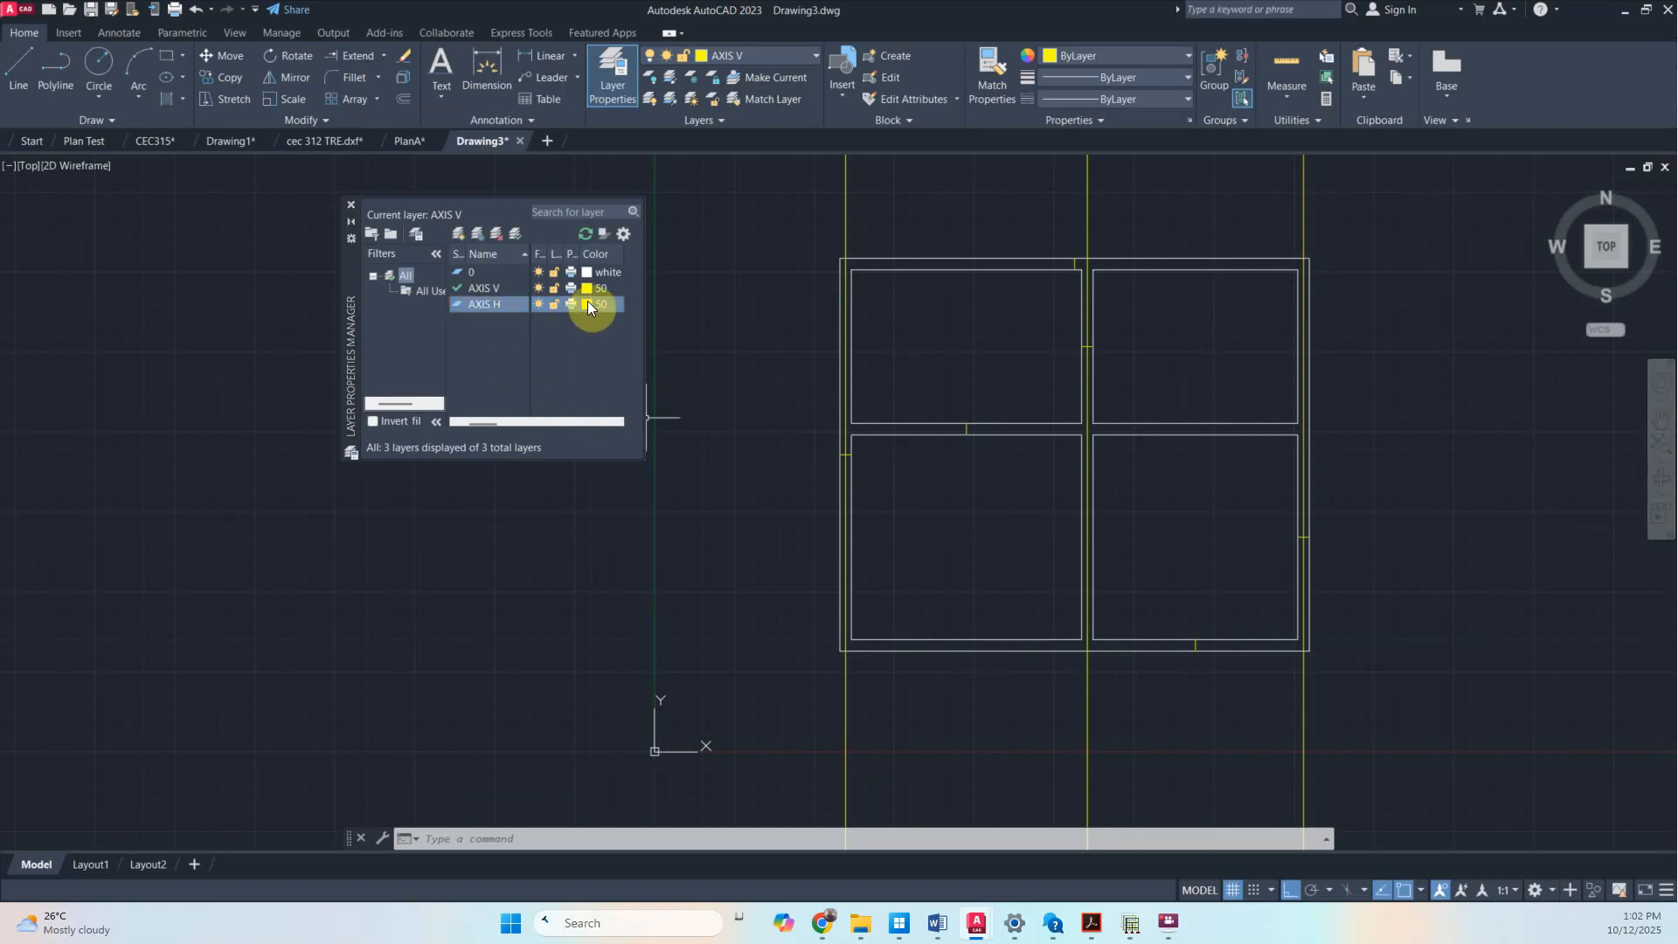
pyautogui.doubleClick(501, 303)
pyautogui.click(108, 121)
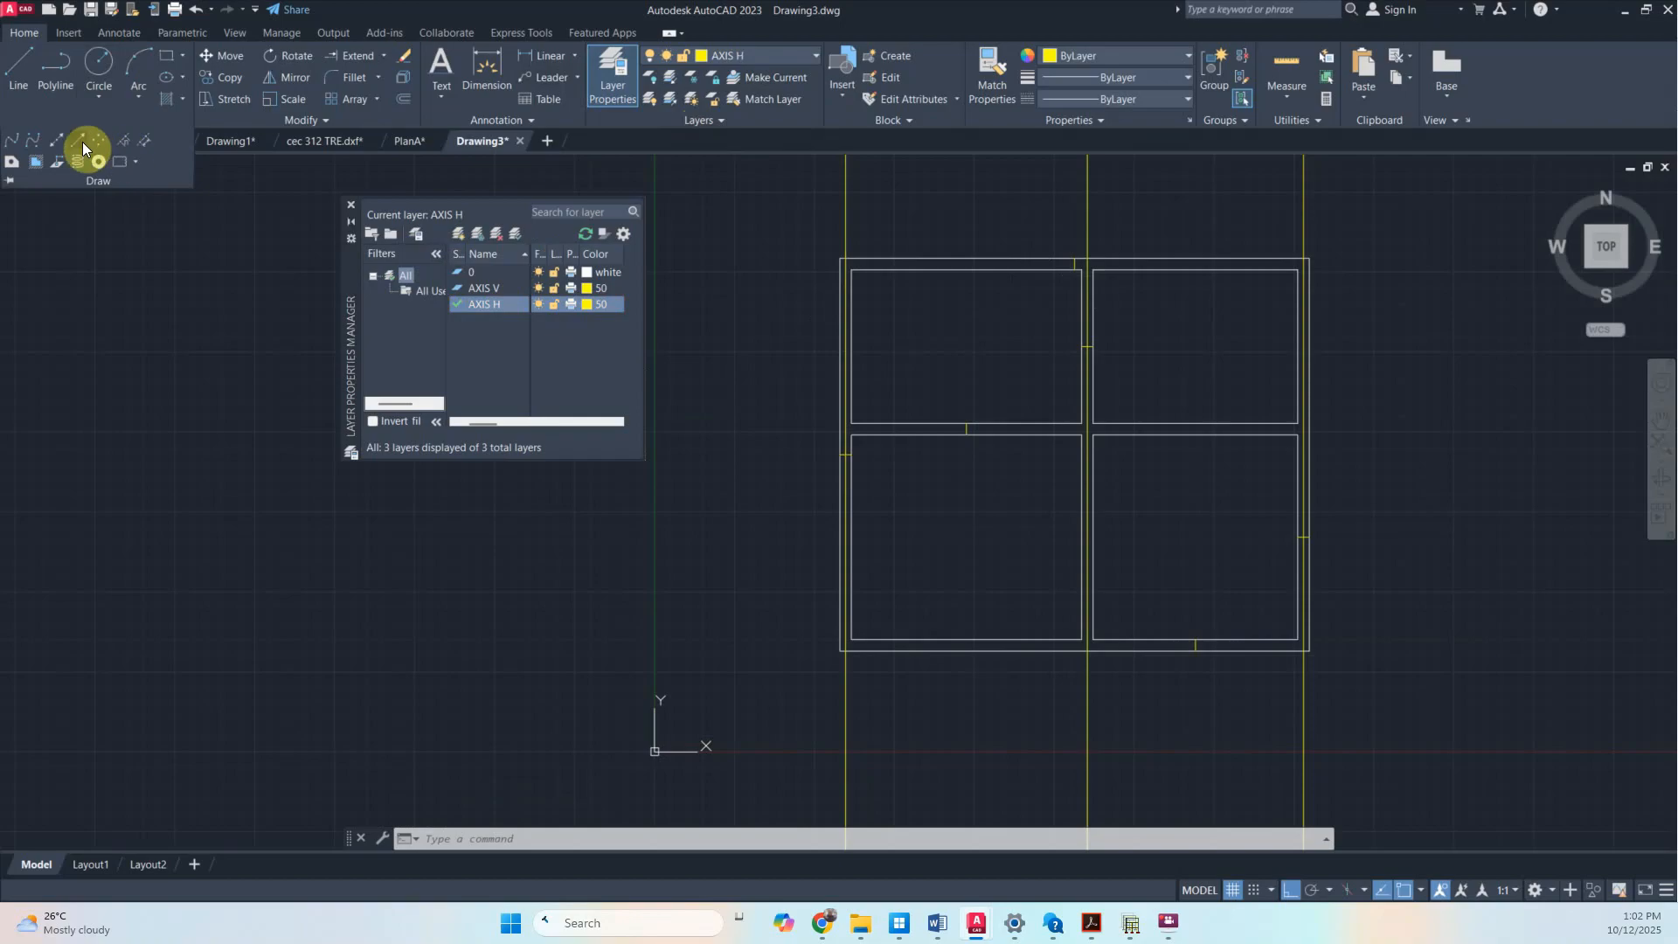
pyautogui.click(54, 141)
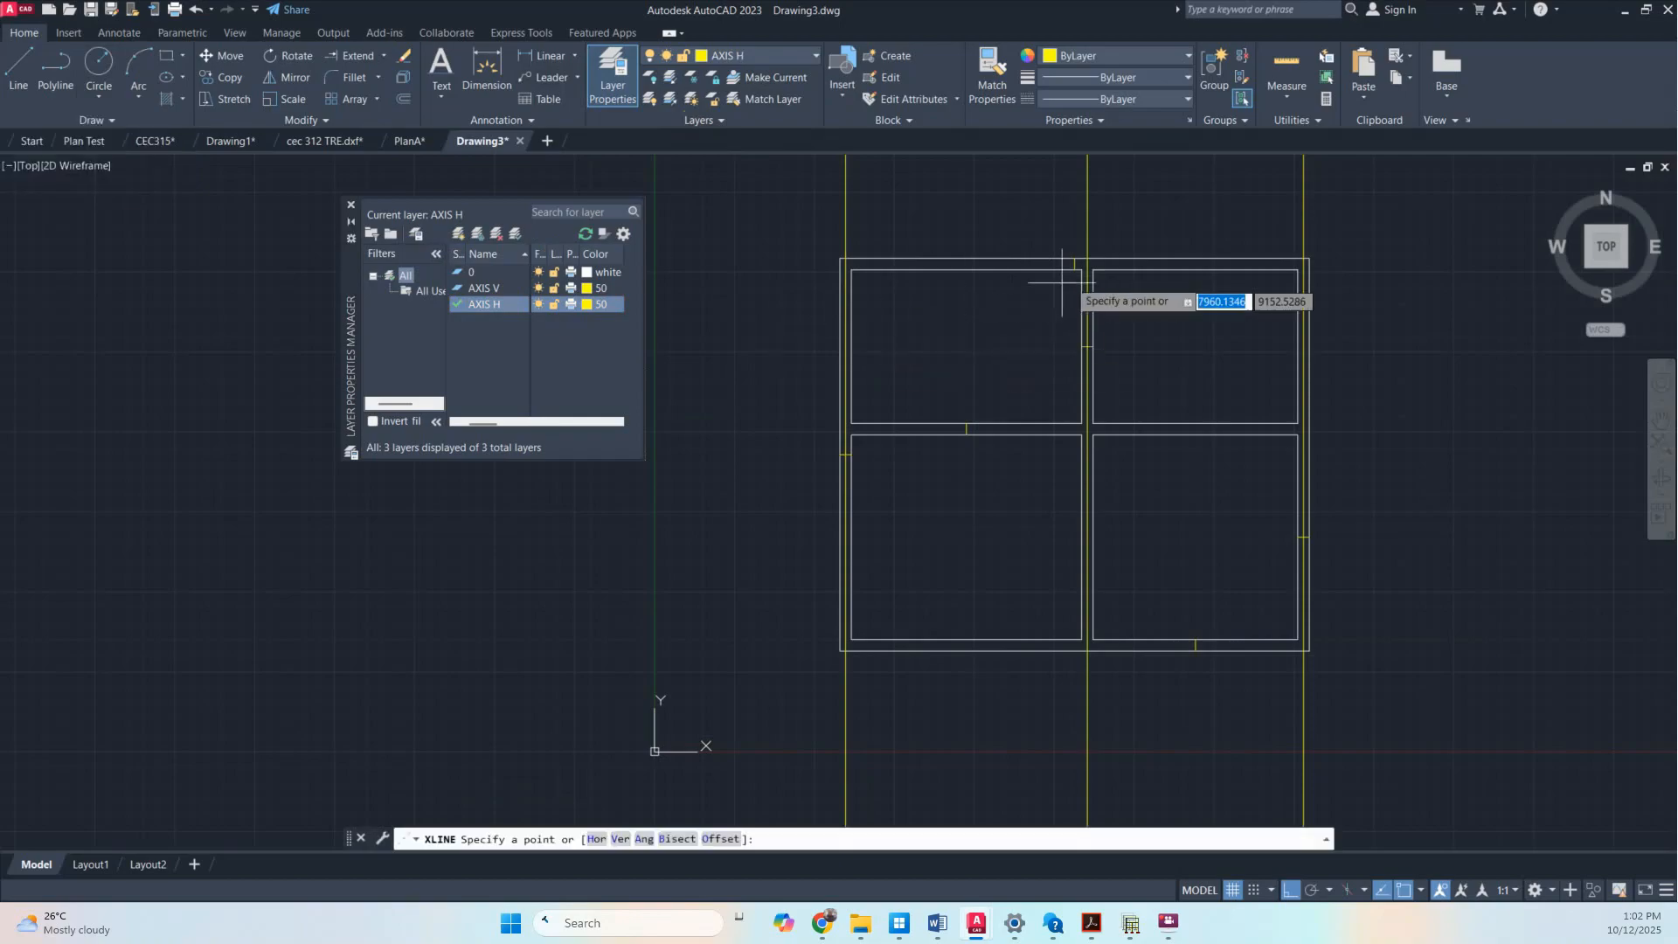
pyautogui.click(1086, 263)
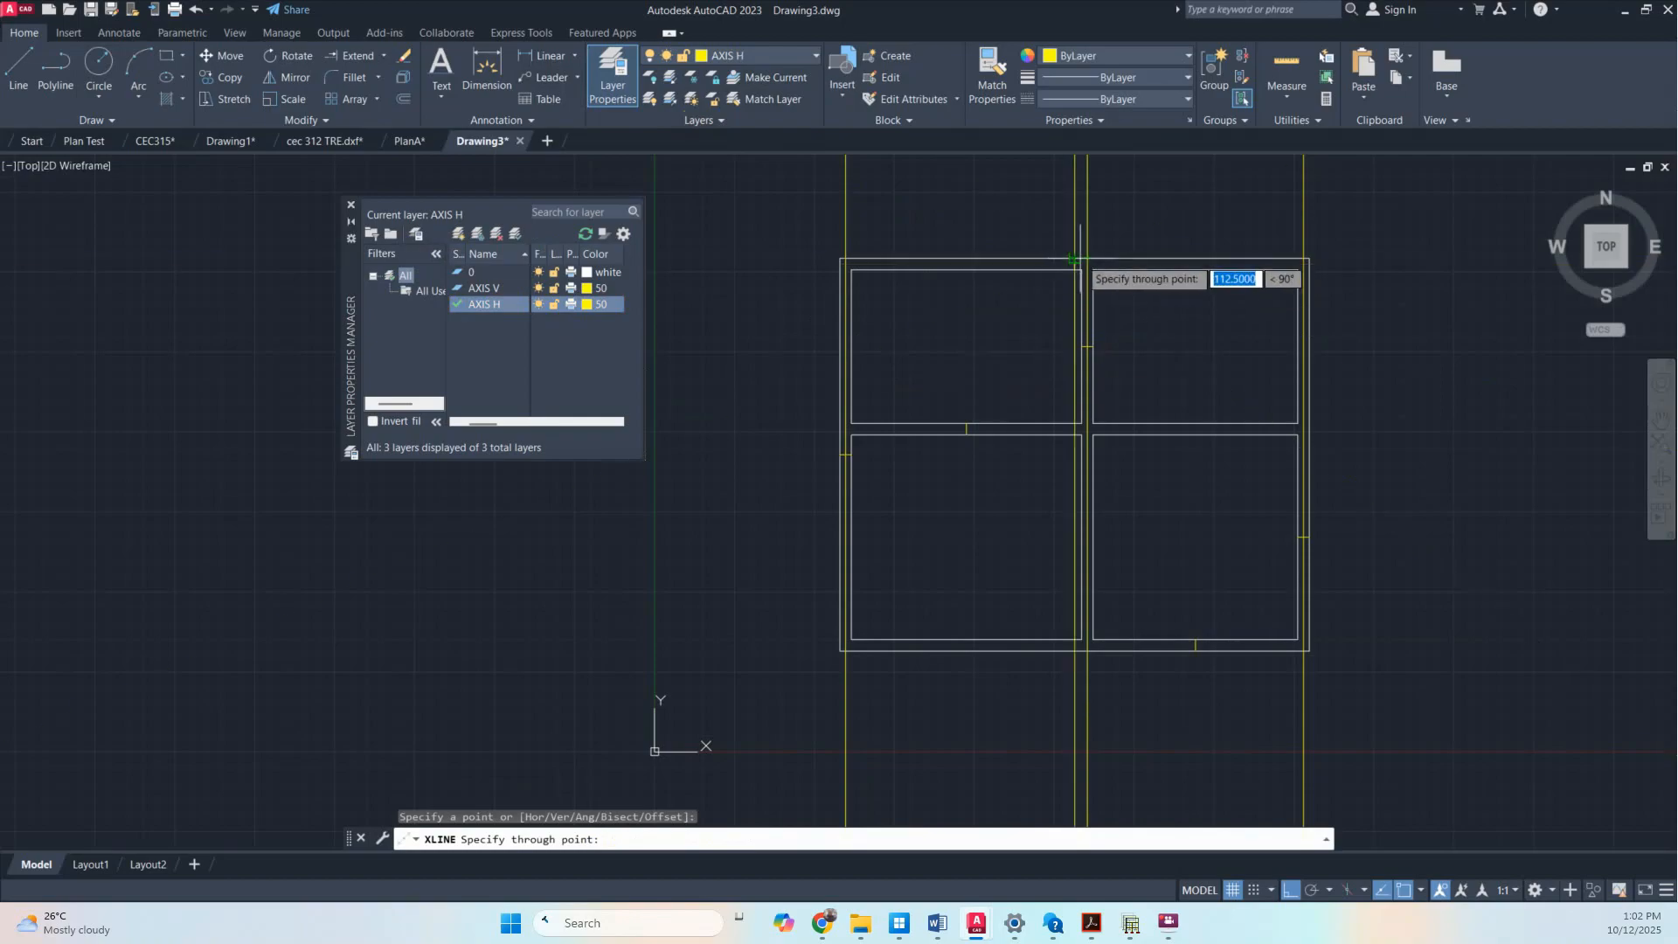
pyautogui.press('Escape')
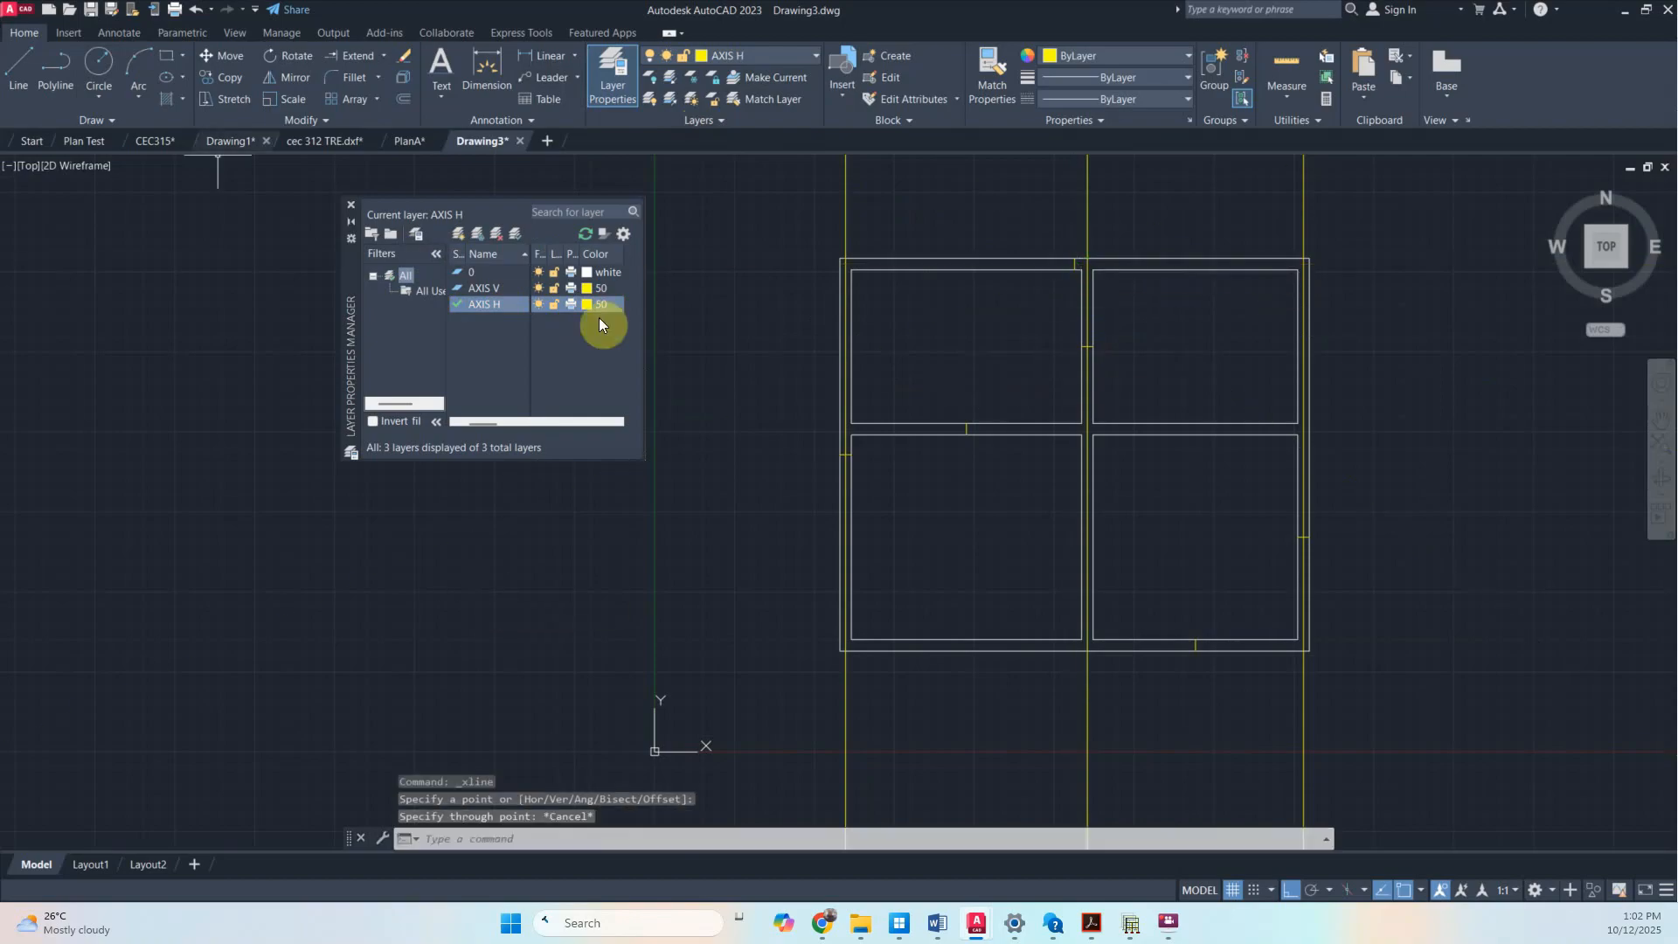
# Draw three horizontal construction lines through the midpoints of the short lines across the upper outer, middle horizontal and lower outer walls
pyautogui.click(101, 120)
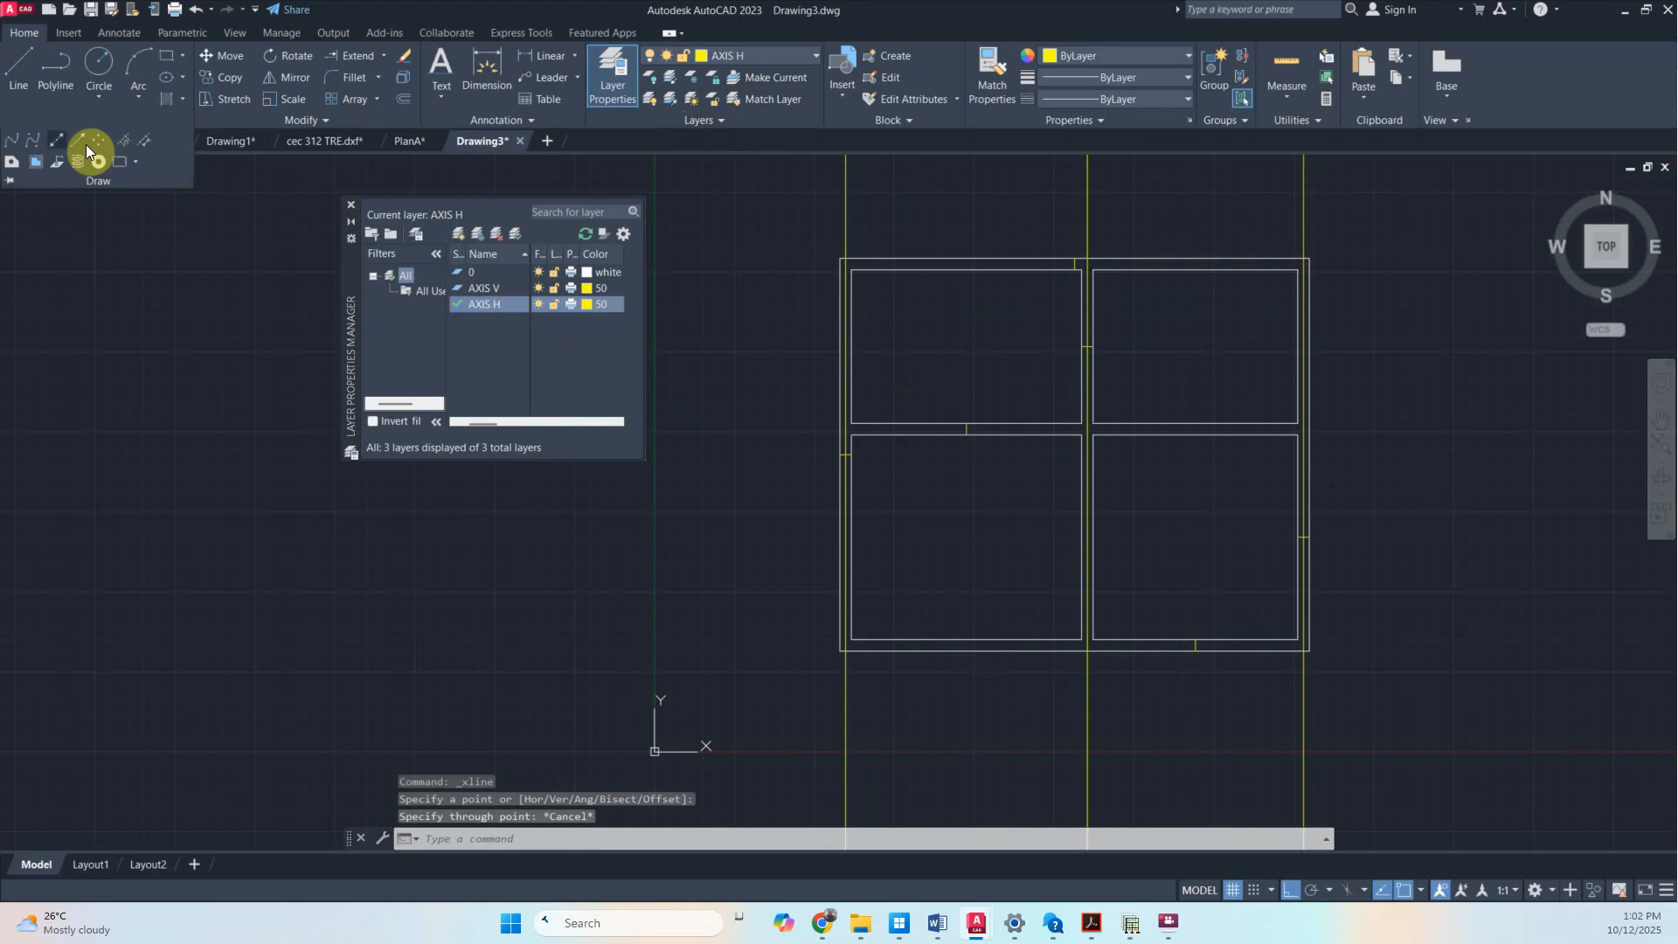
pyautogui.click(55, 138)
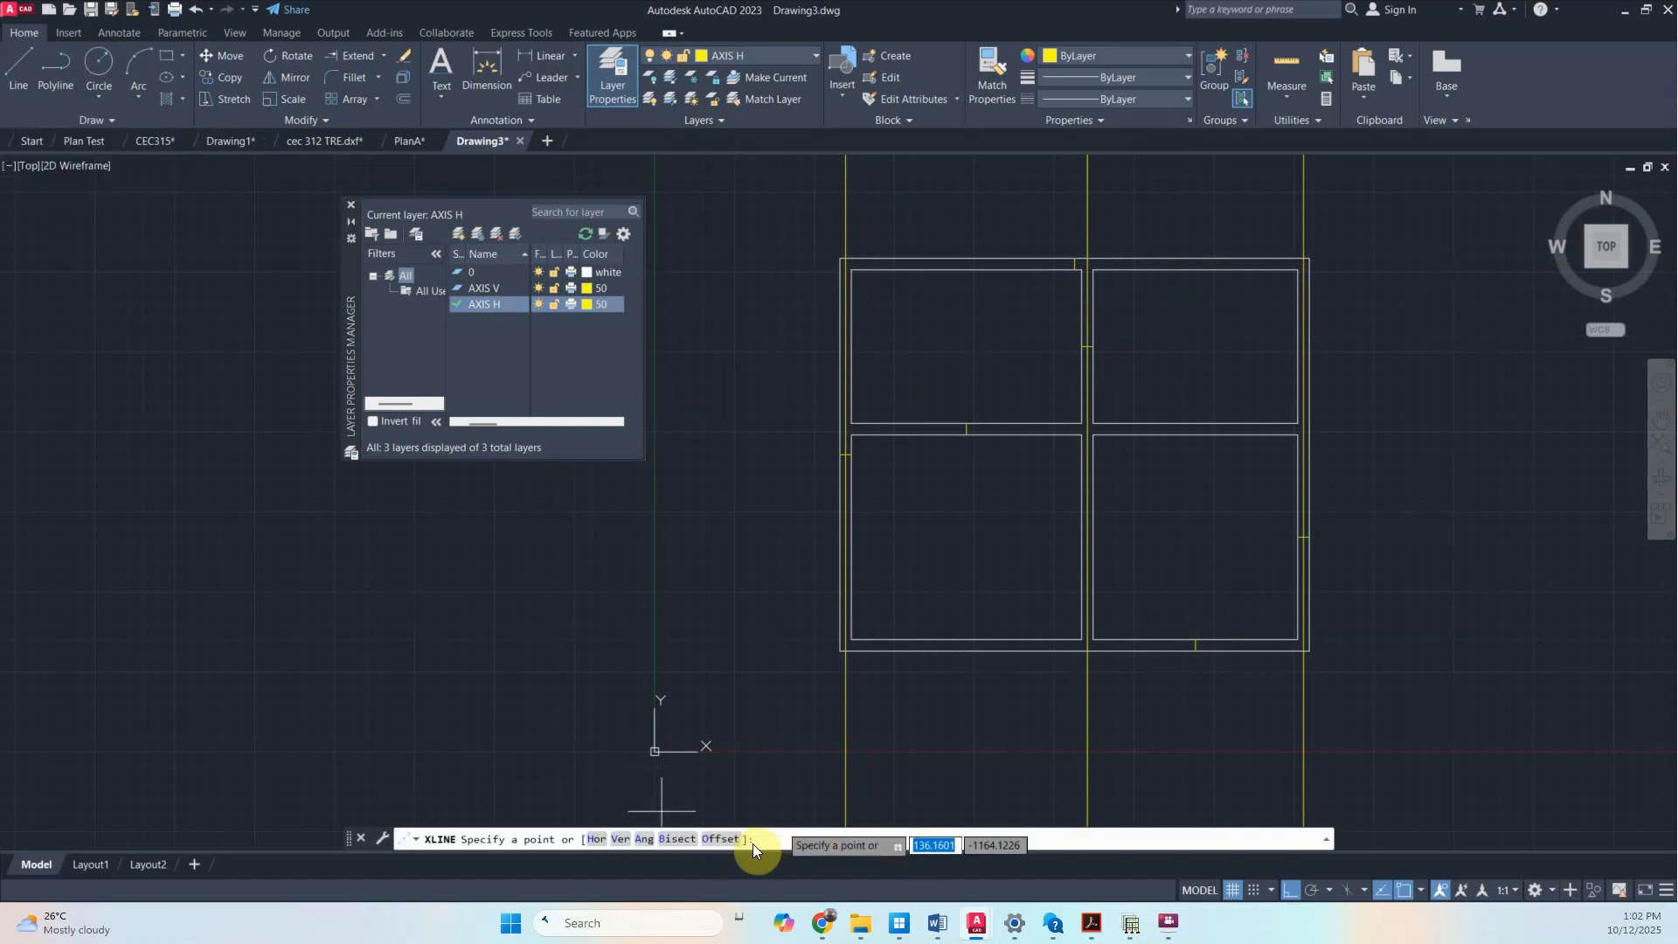
pyautogui.click(779, 834)
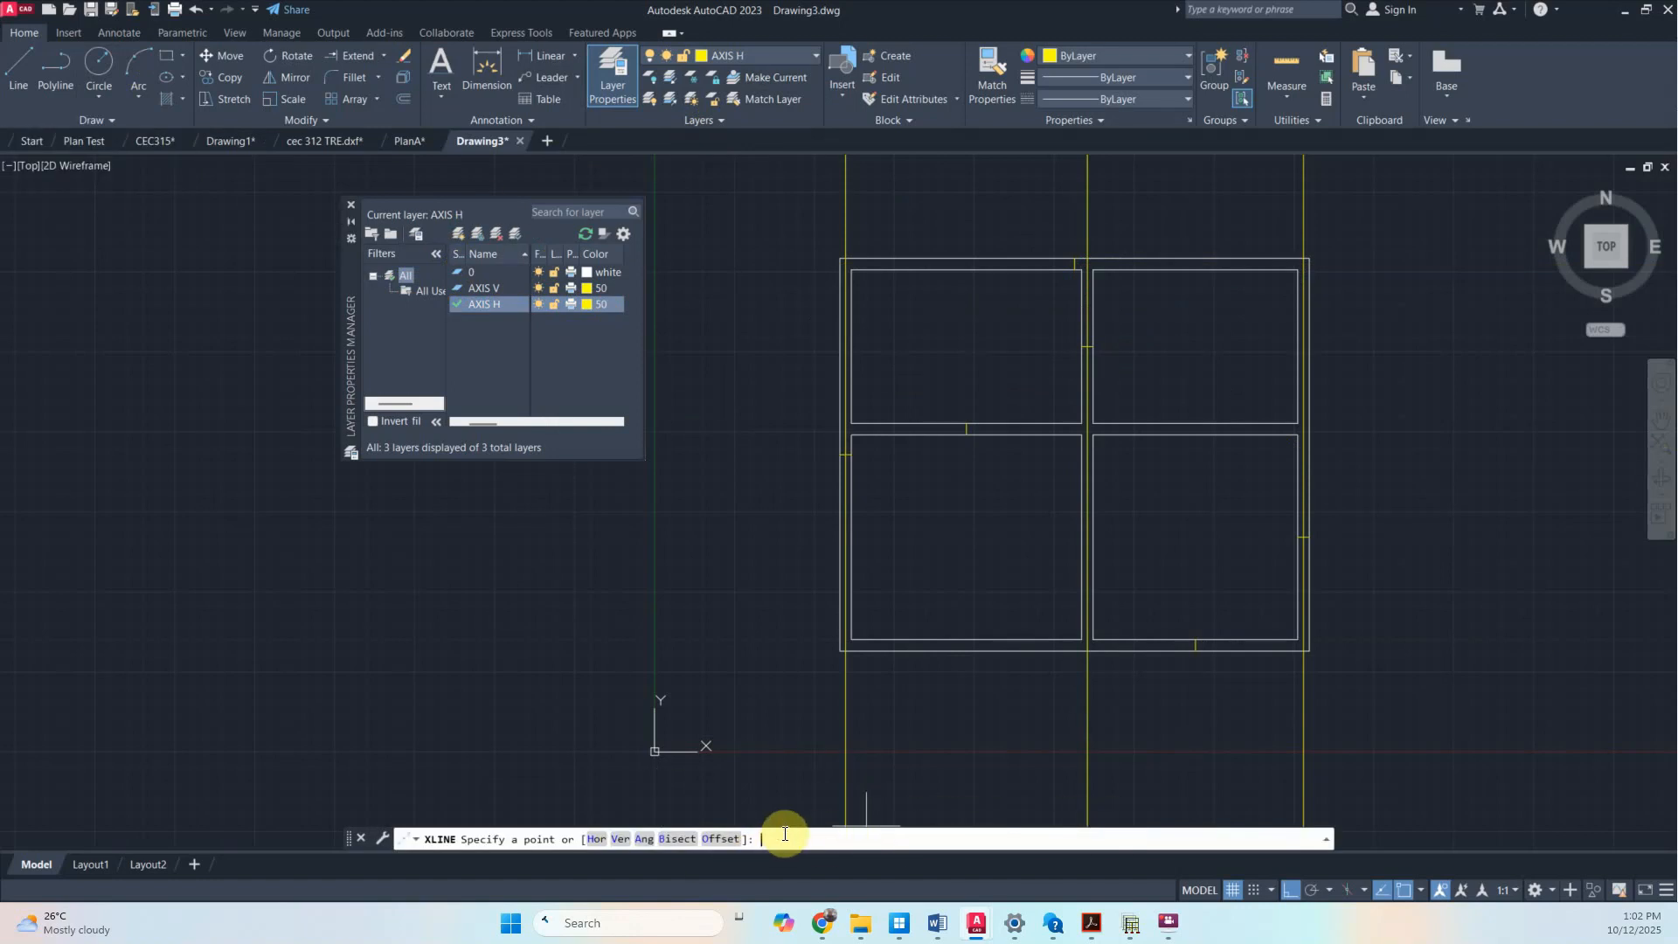
pyautogui.write('H')
pyautogui.press('Return')
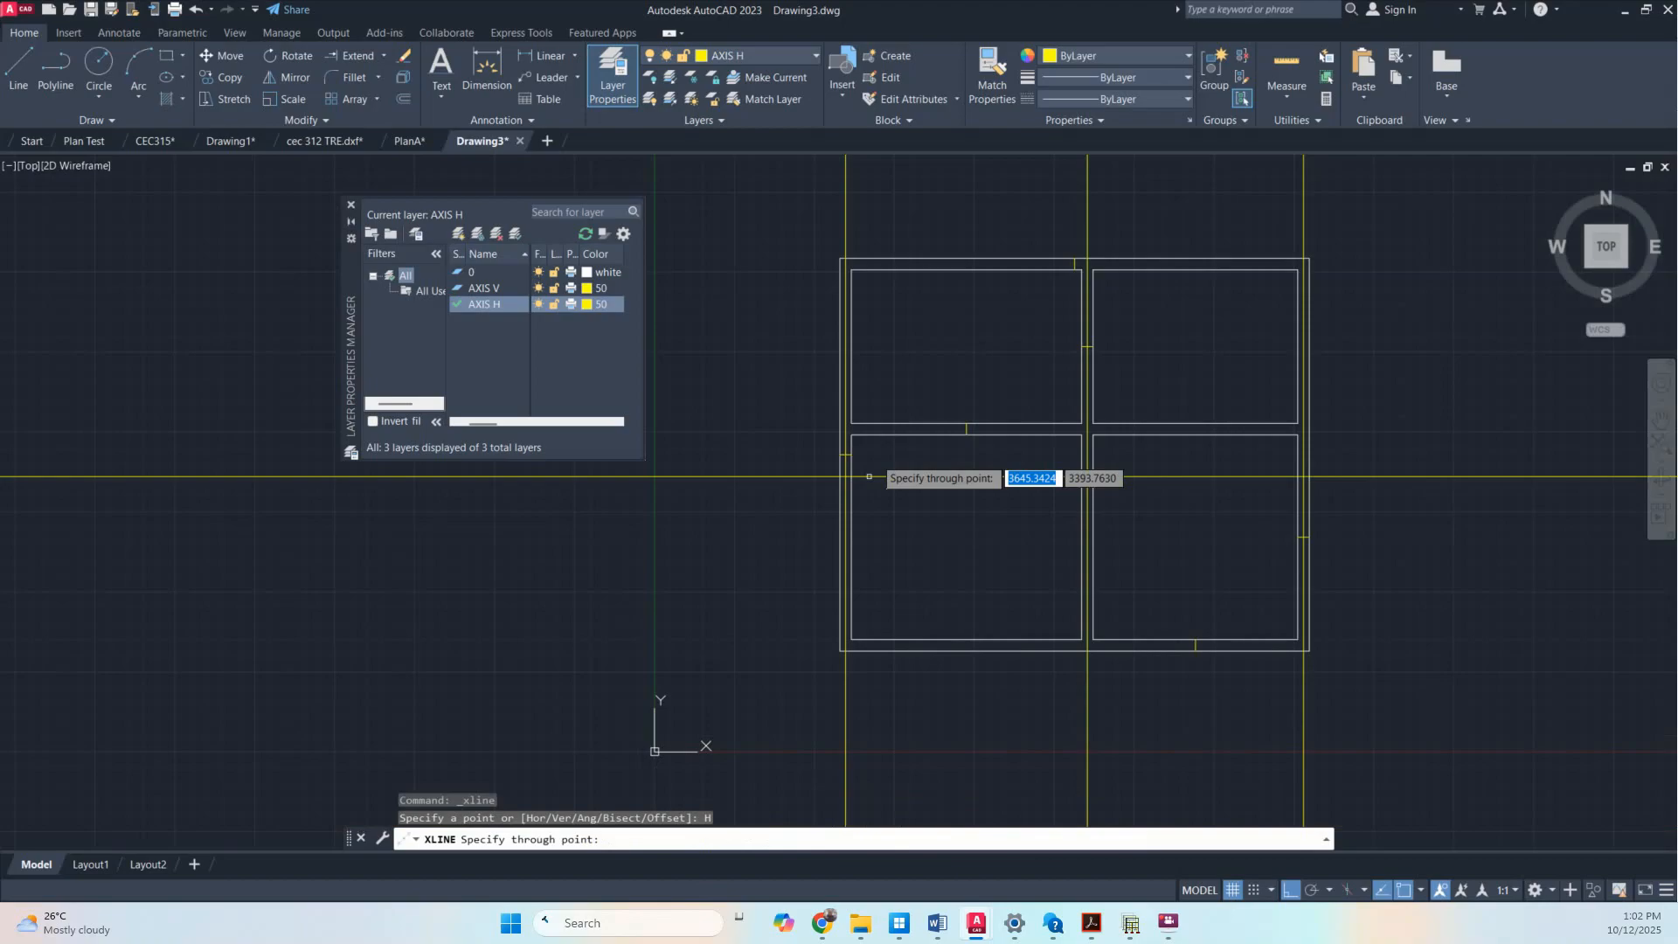
pyautogui.click(1075, 262)
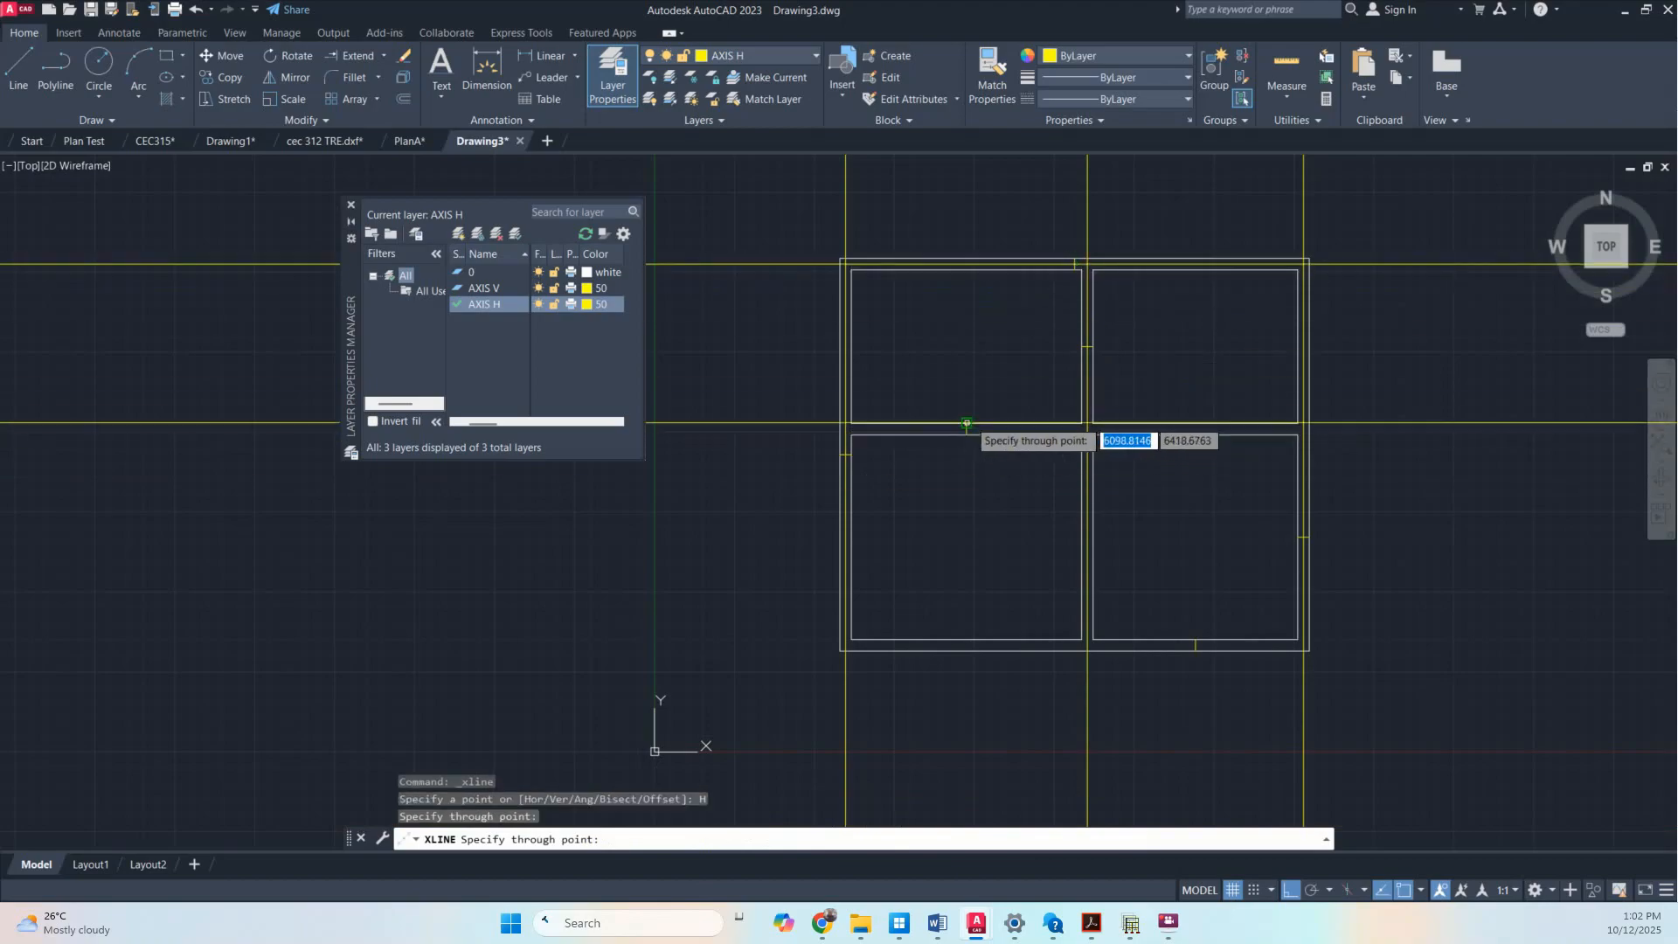
pyautogui.click(966, 428)
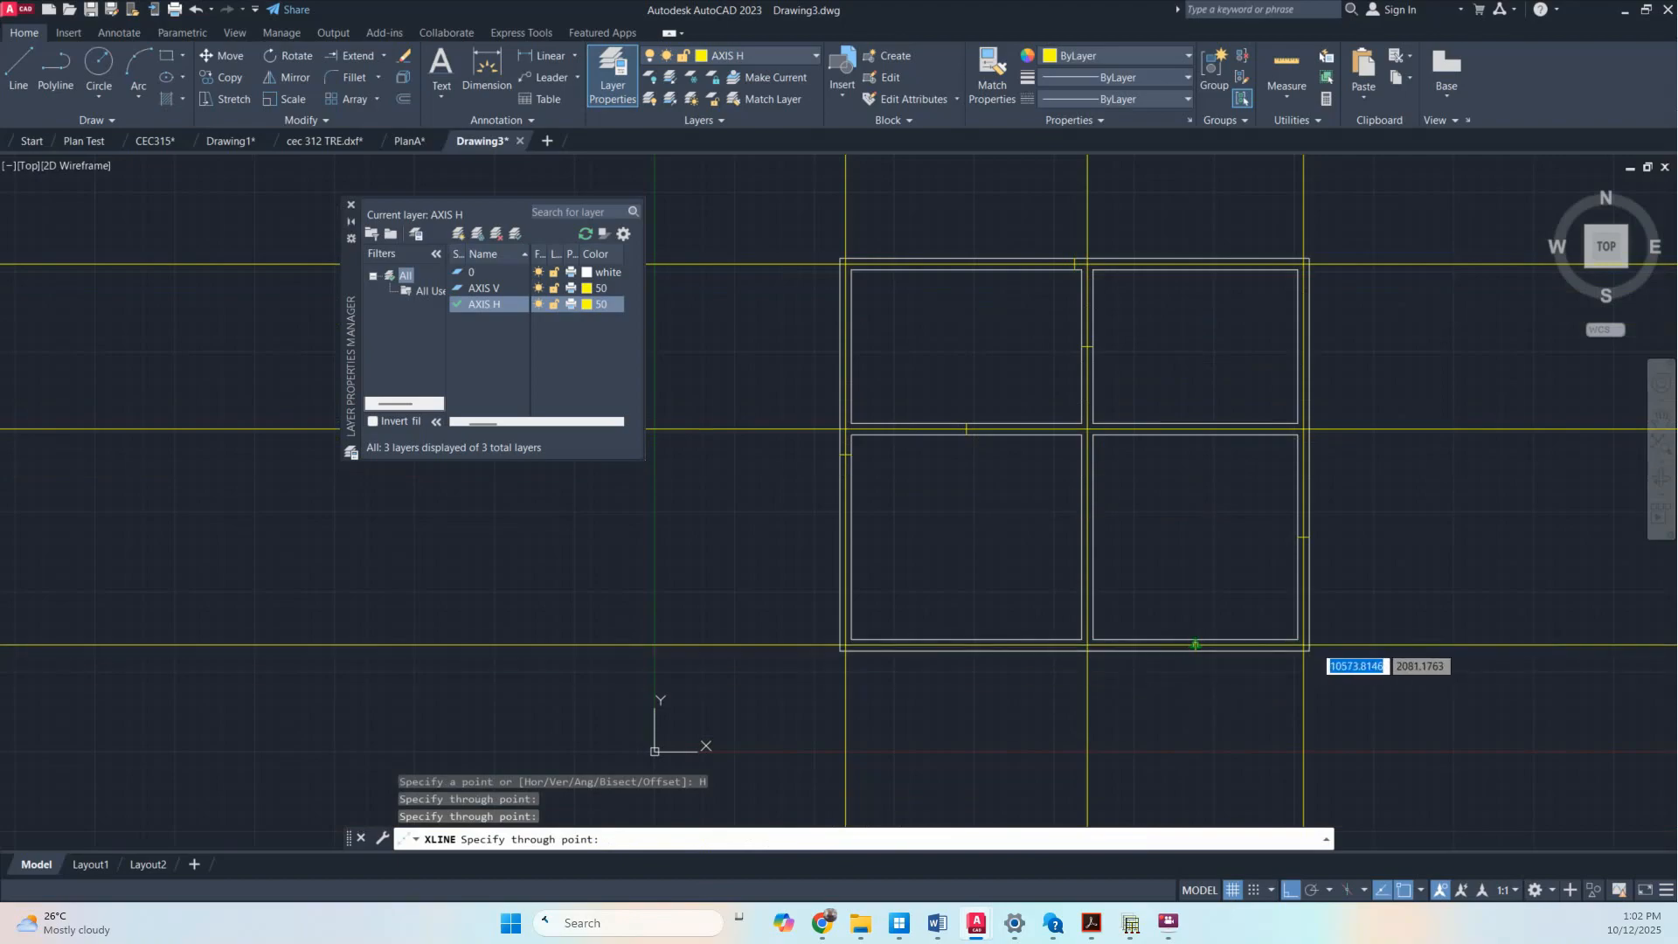
pyautogui.click(1194, 645)
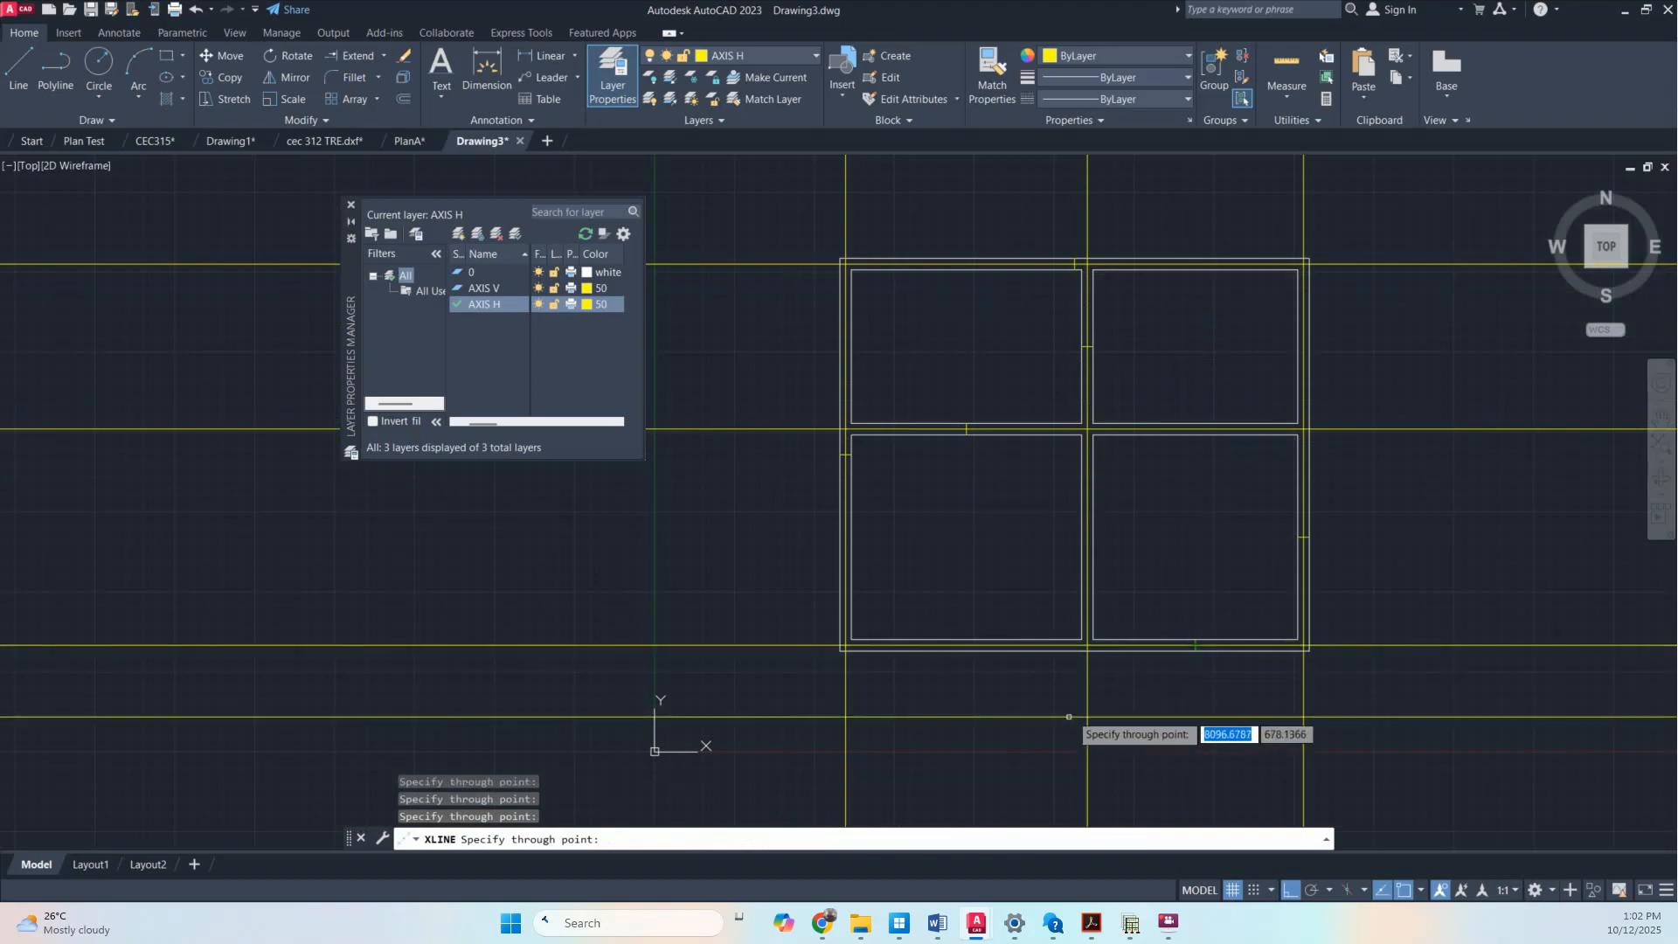
pyautogui.press('Escape')
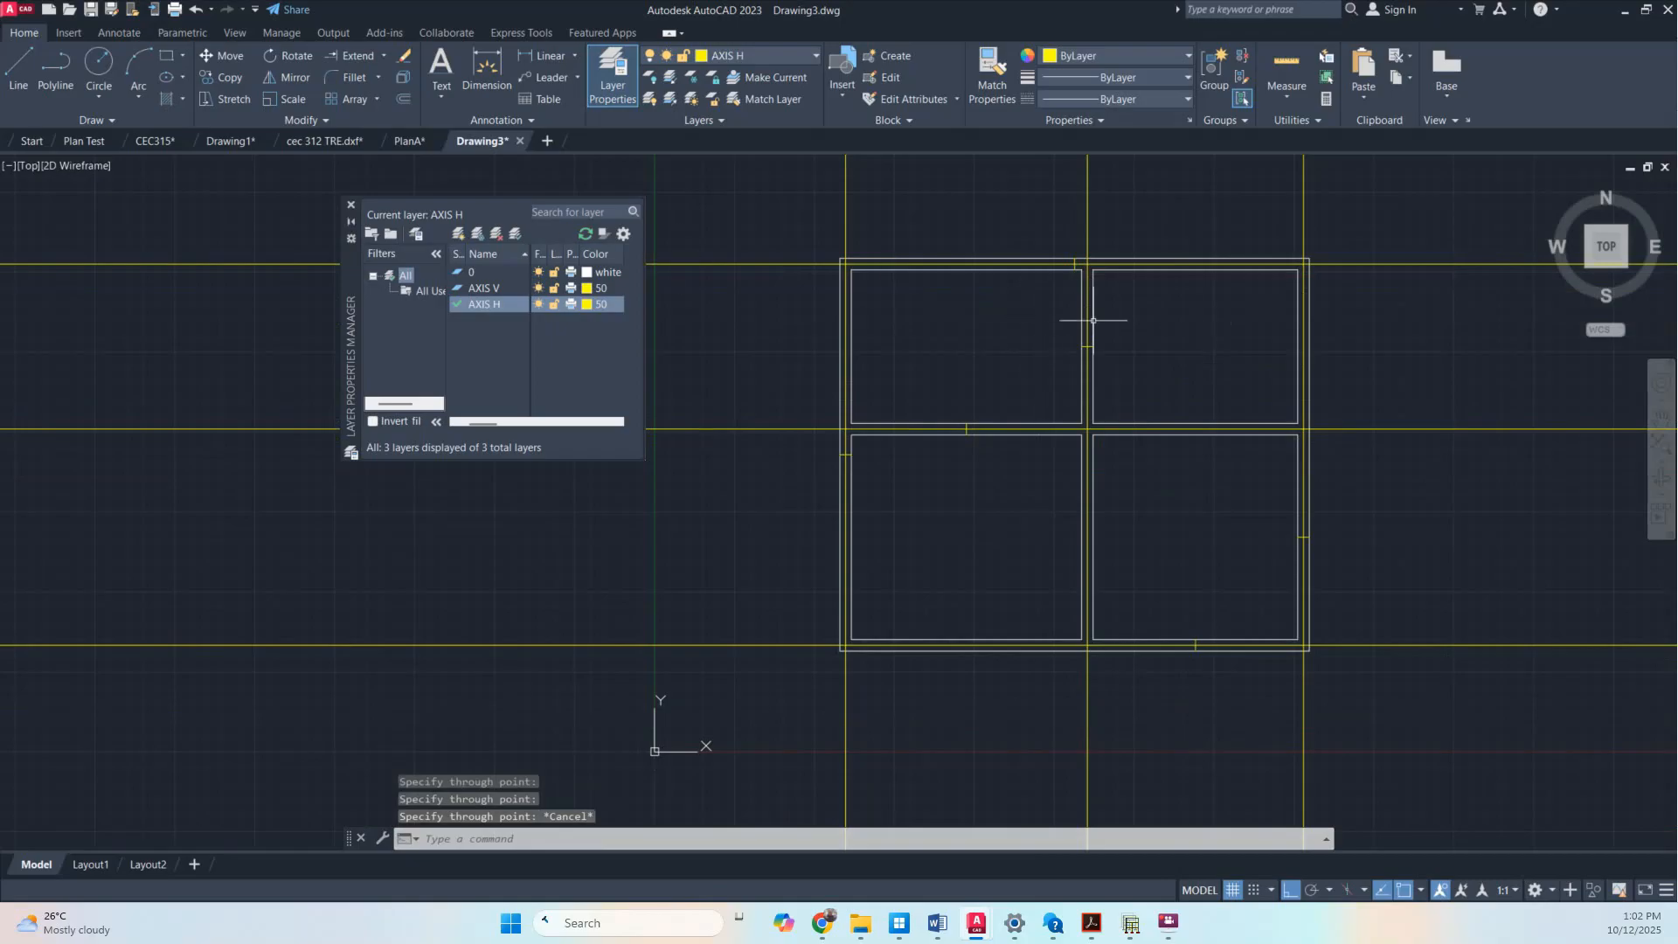
# Erase the short helper lines across the upper outer, middle vertical, middle horizontal and left outer walls
pyautogui.scroll(4, 1136, 297)
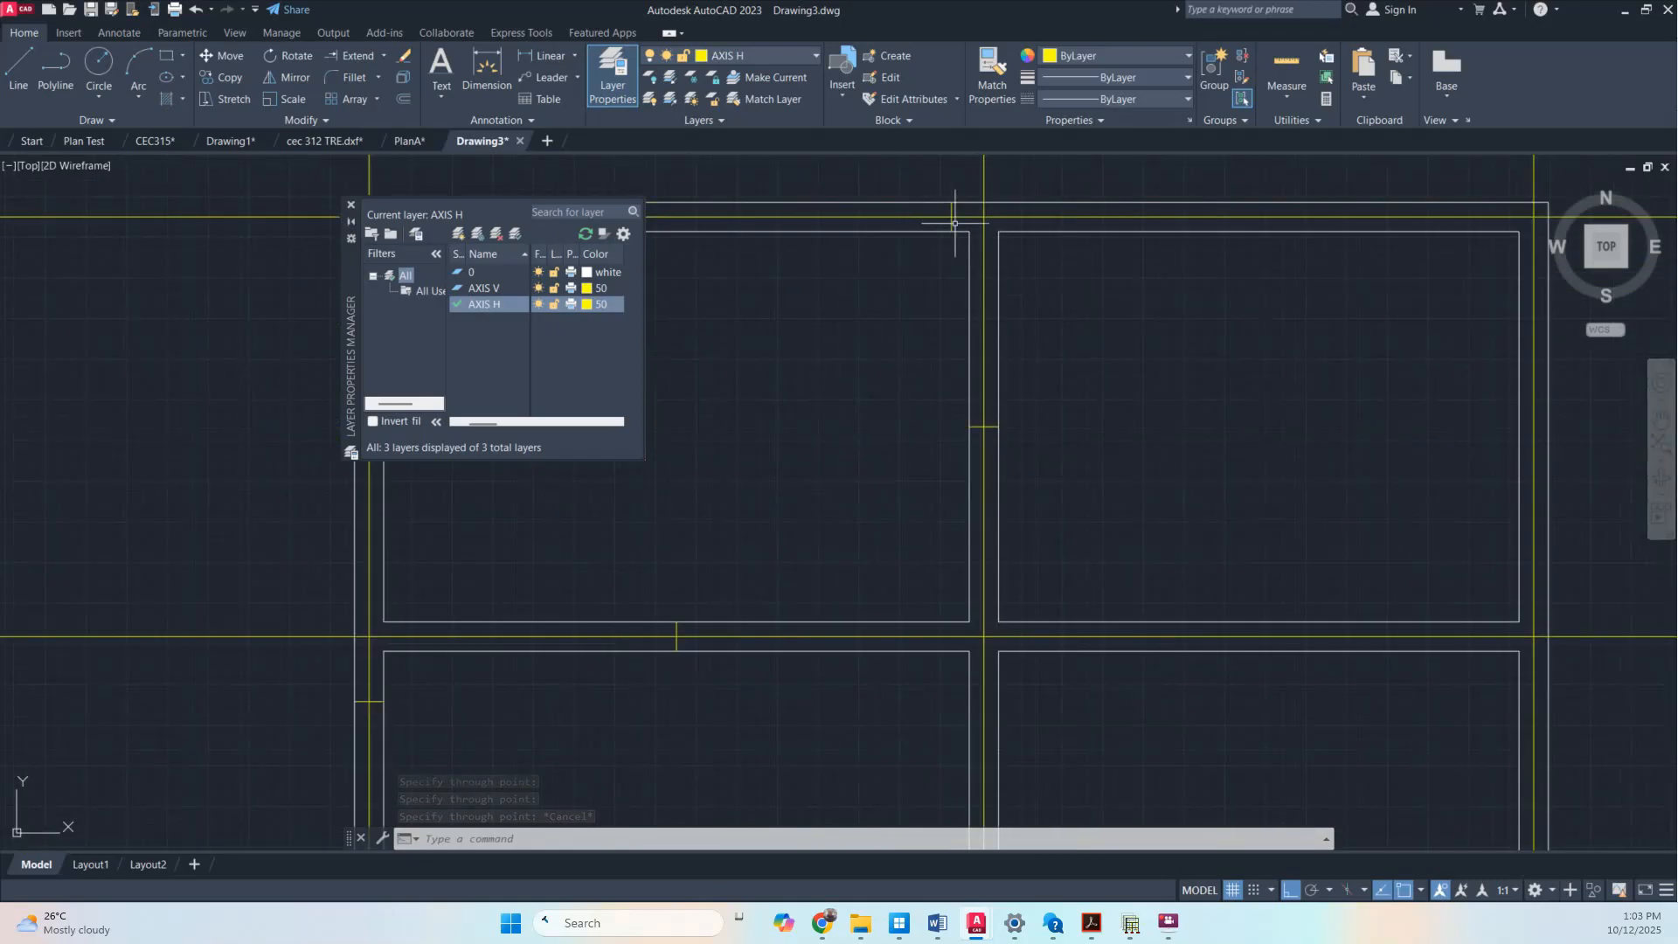
pyautogui.click(949, 224)
pyautogui.press('Delete')
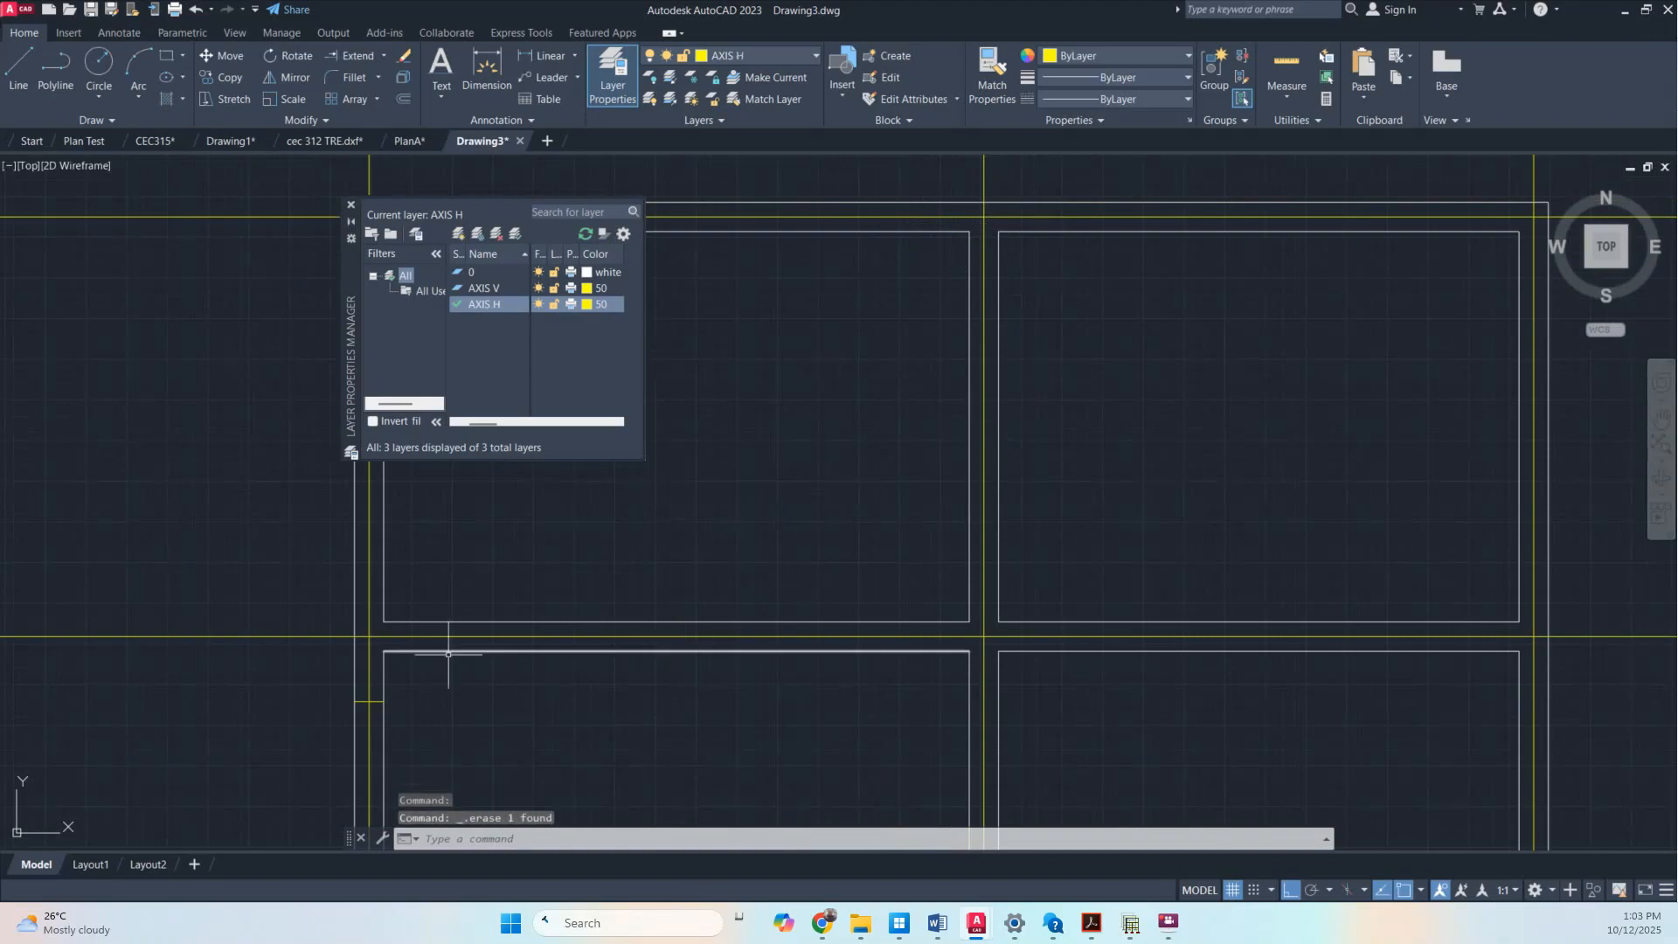
pyautogui.scroll(-1, 1094, 602)
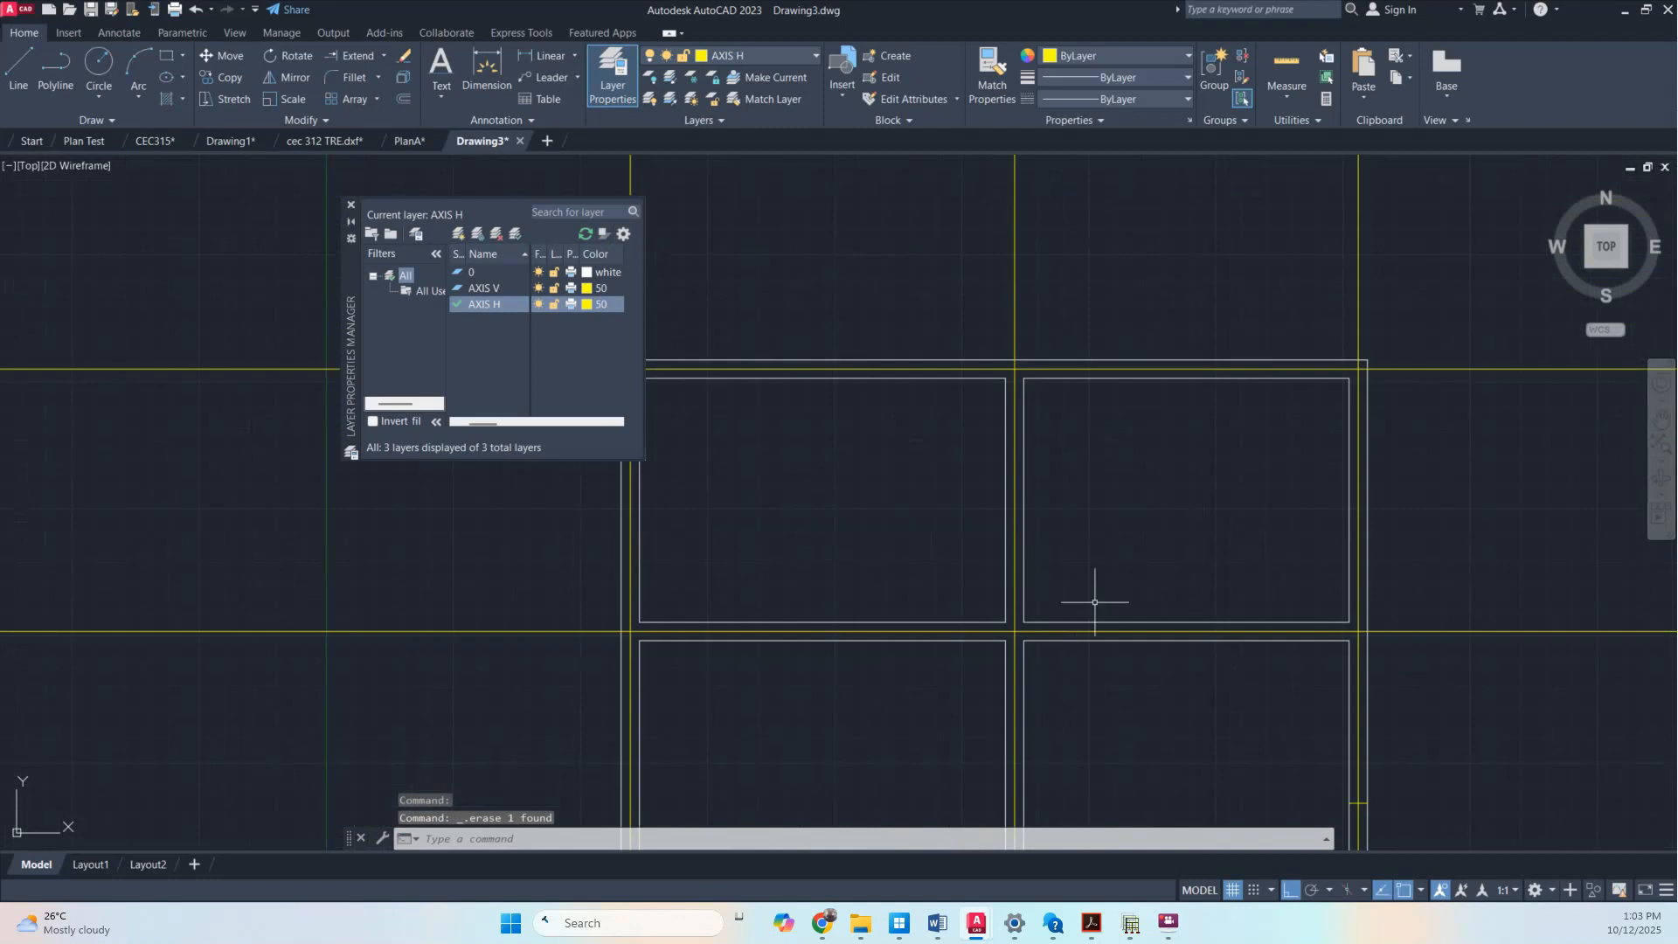
# Erase the remaining short helper lines across the lower outer wall and the right outer wall
pyautogui.scroll(-1, 929, 649)
pyautogui.moveTo(906, 661); pyautogui.dragTo(1033, 295, button='middle')
pyautogui.scroll(1, 1032, 295)
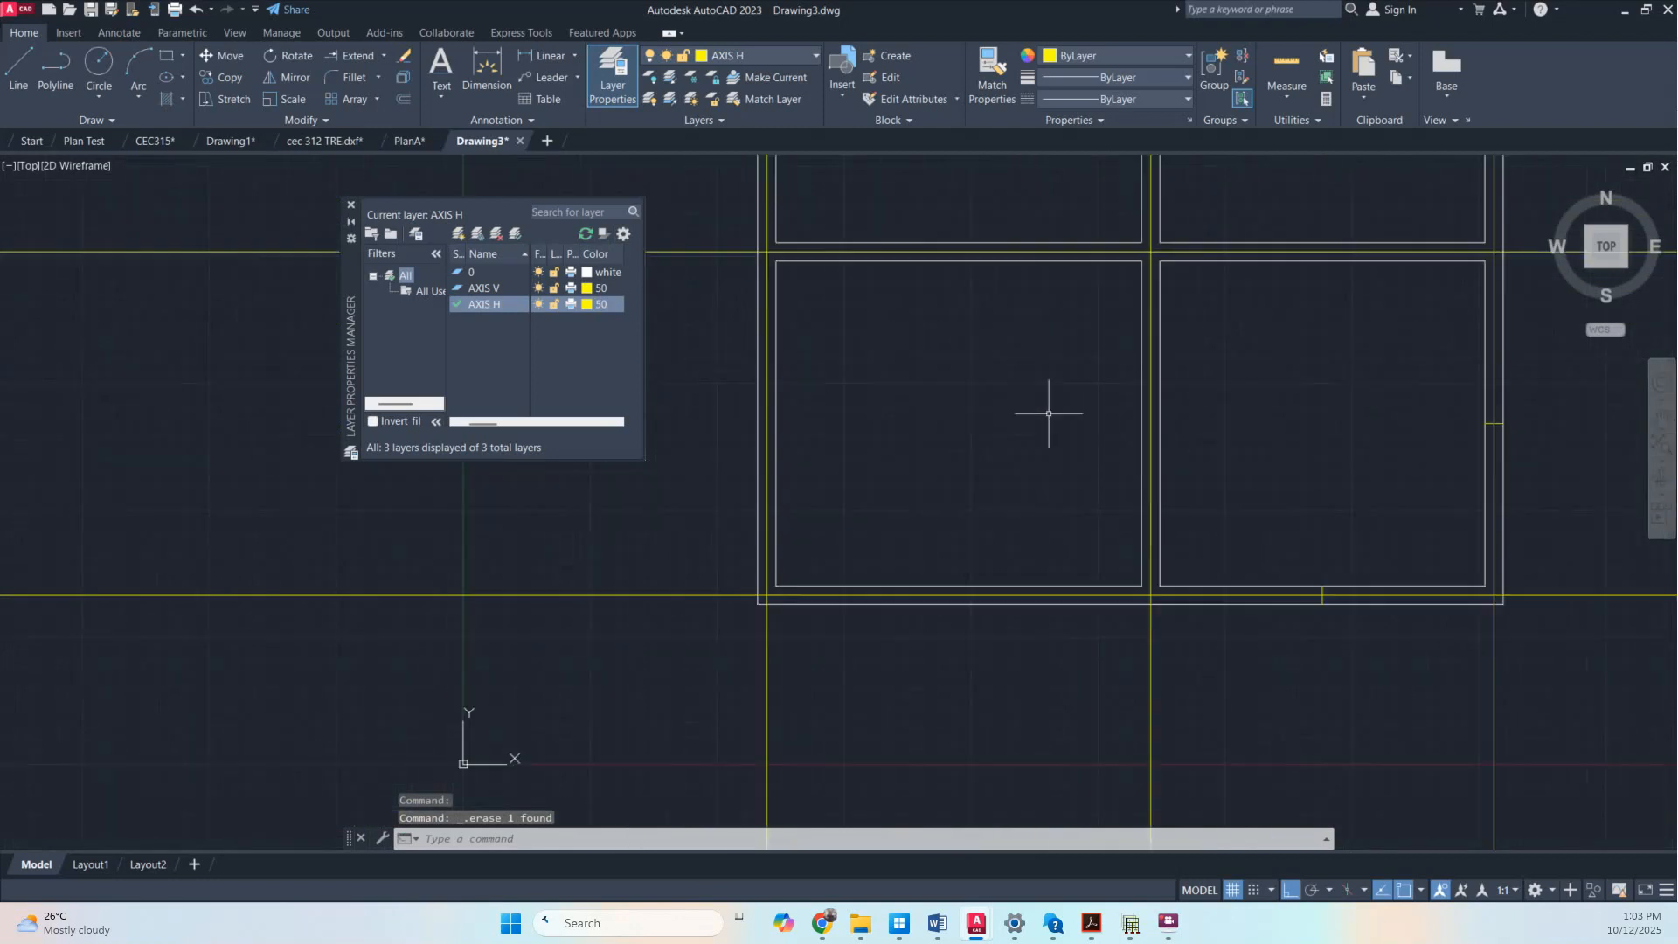
pyautogui.scroll(3, 1374, 555)
pyautogui.scroll(-1, 1393, 621)
pyautogui.moveTo(1393, 621); pyautogui.dragTo(1066, 498, button='middle')
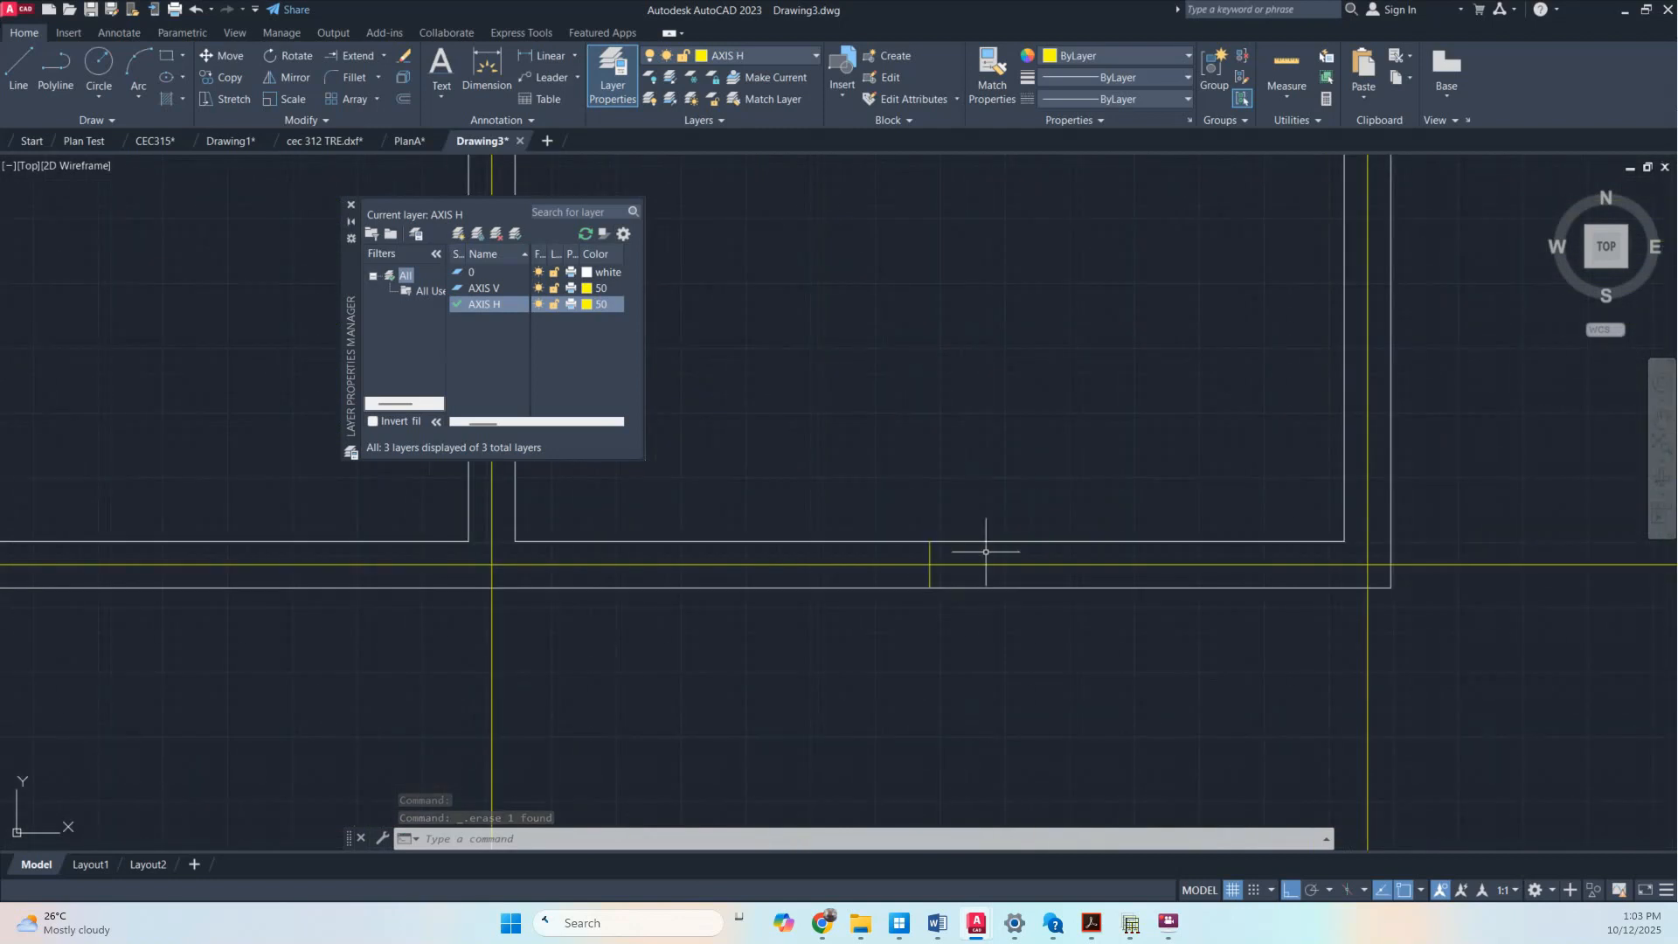
pyautogui.scroll(-3, 1216, 390)
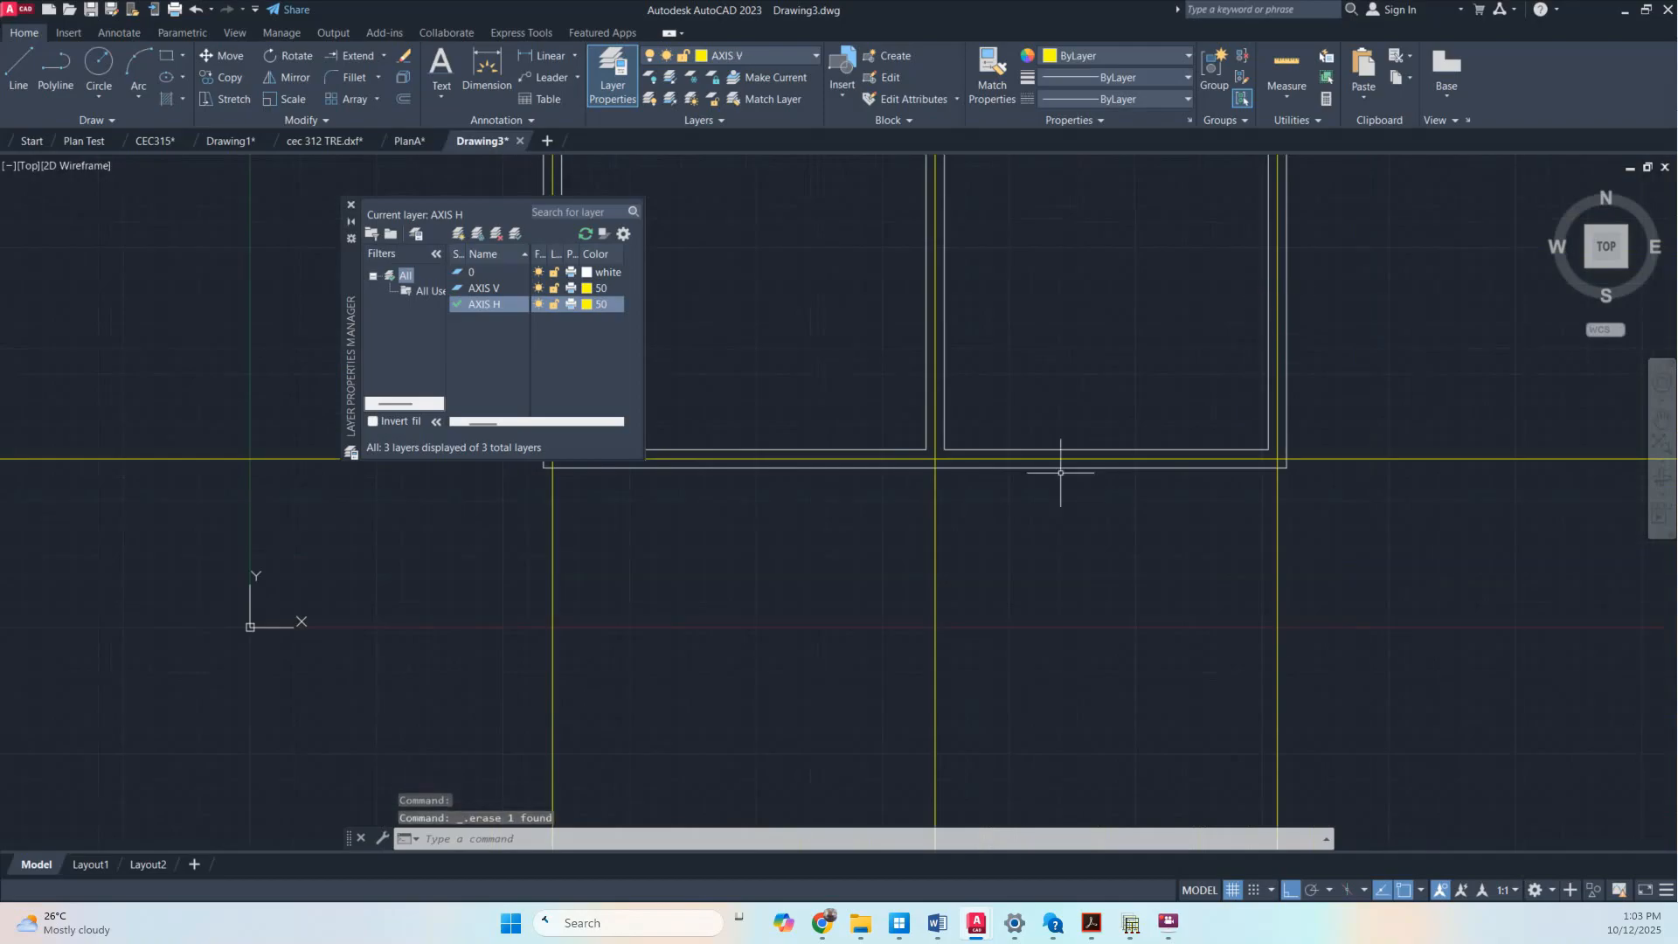
pyautogui.scroll(-5, 1033, 330)
pyautogui.moveTo(861, 260); pyautogui.dragTo(891, 374, button='middle')
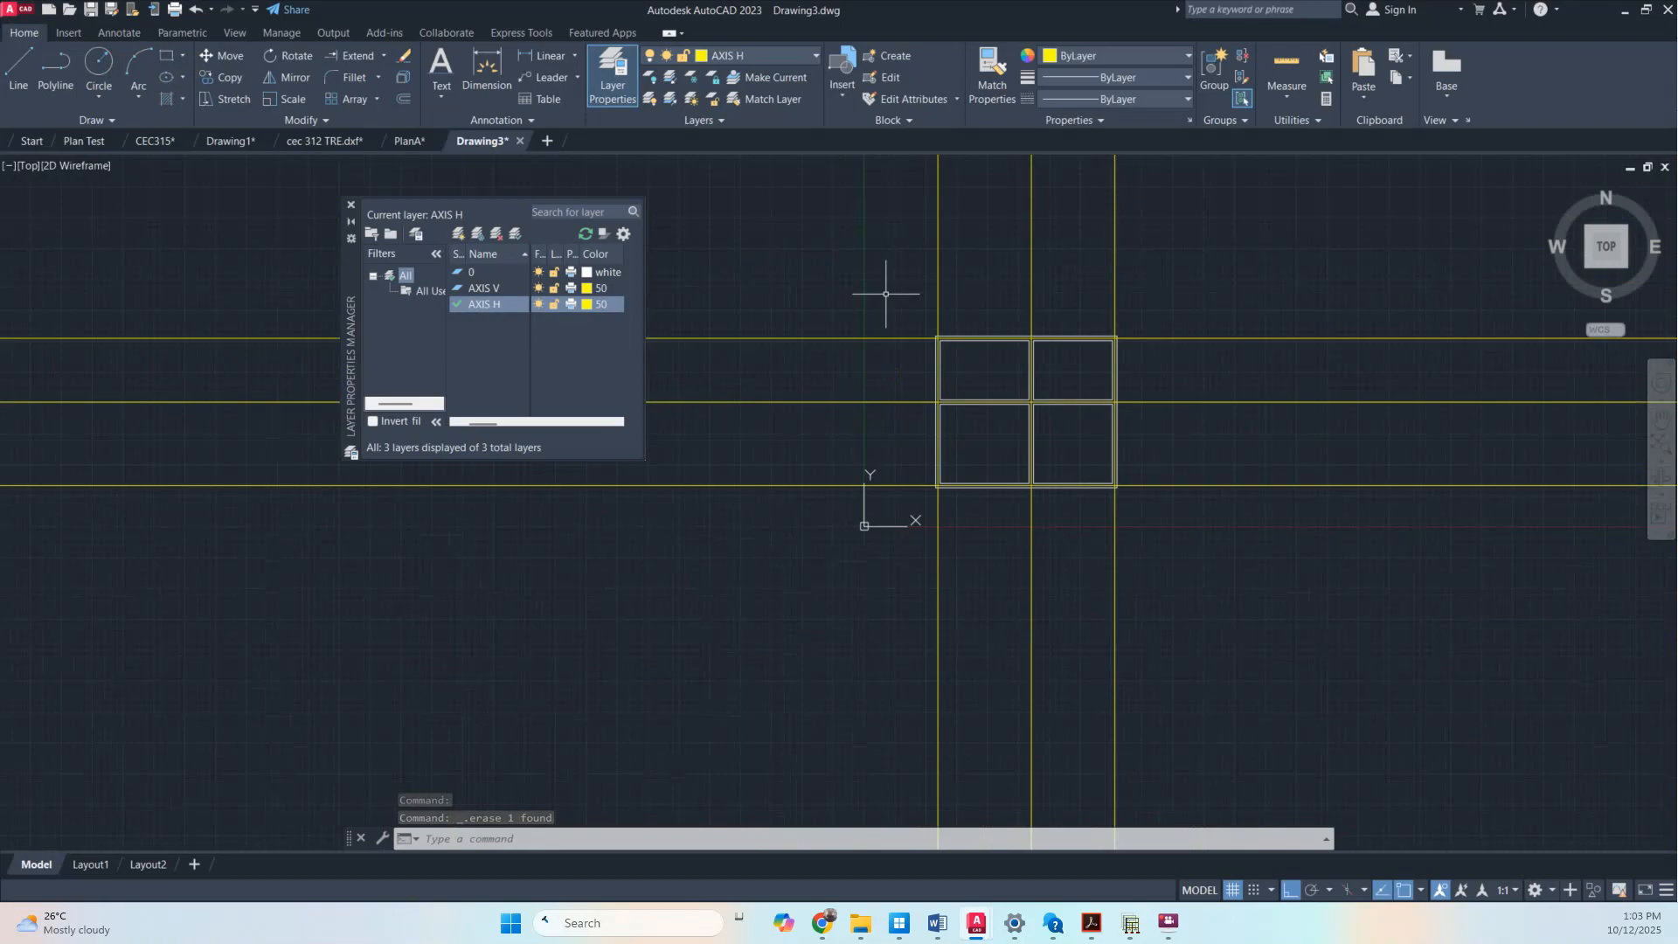
# Draw a rectangle around the whole floor plan, leaving a margin on all sides, as a trimming boundary for the axis lines
pyautogui.click(163, 55)
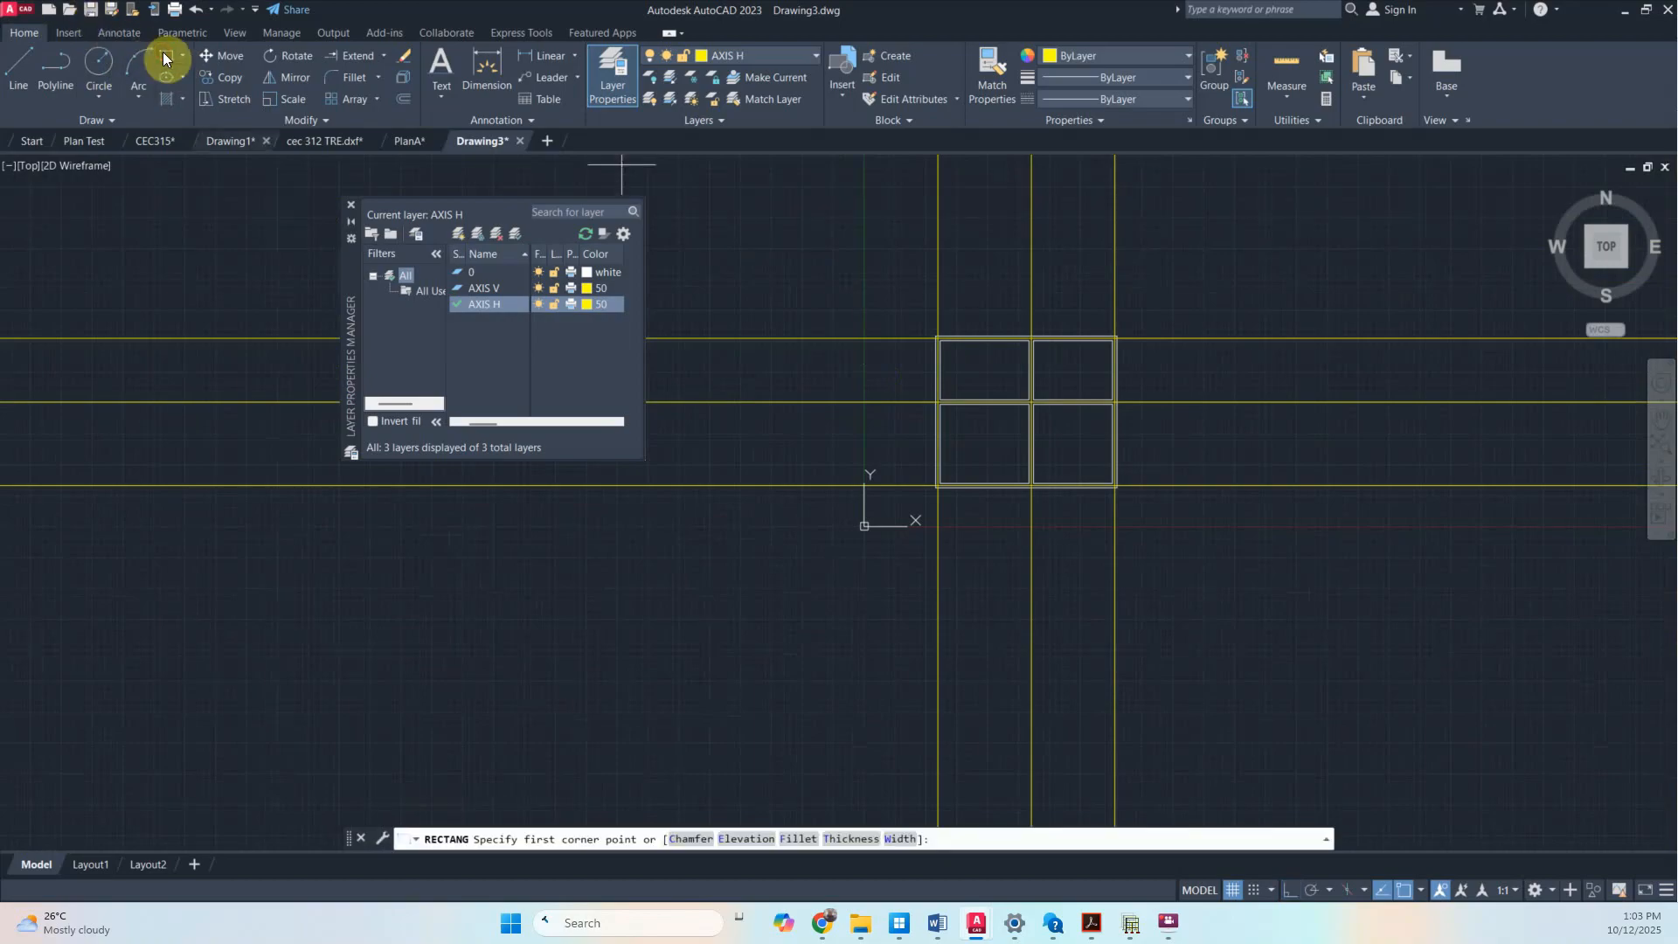
pyautogui.click(902, 295)
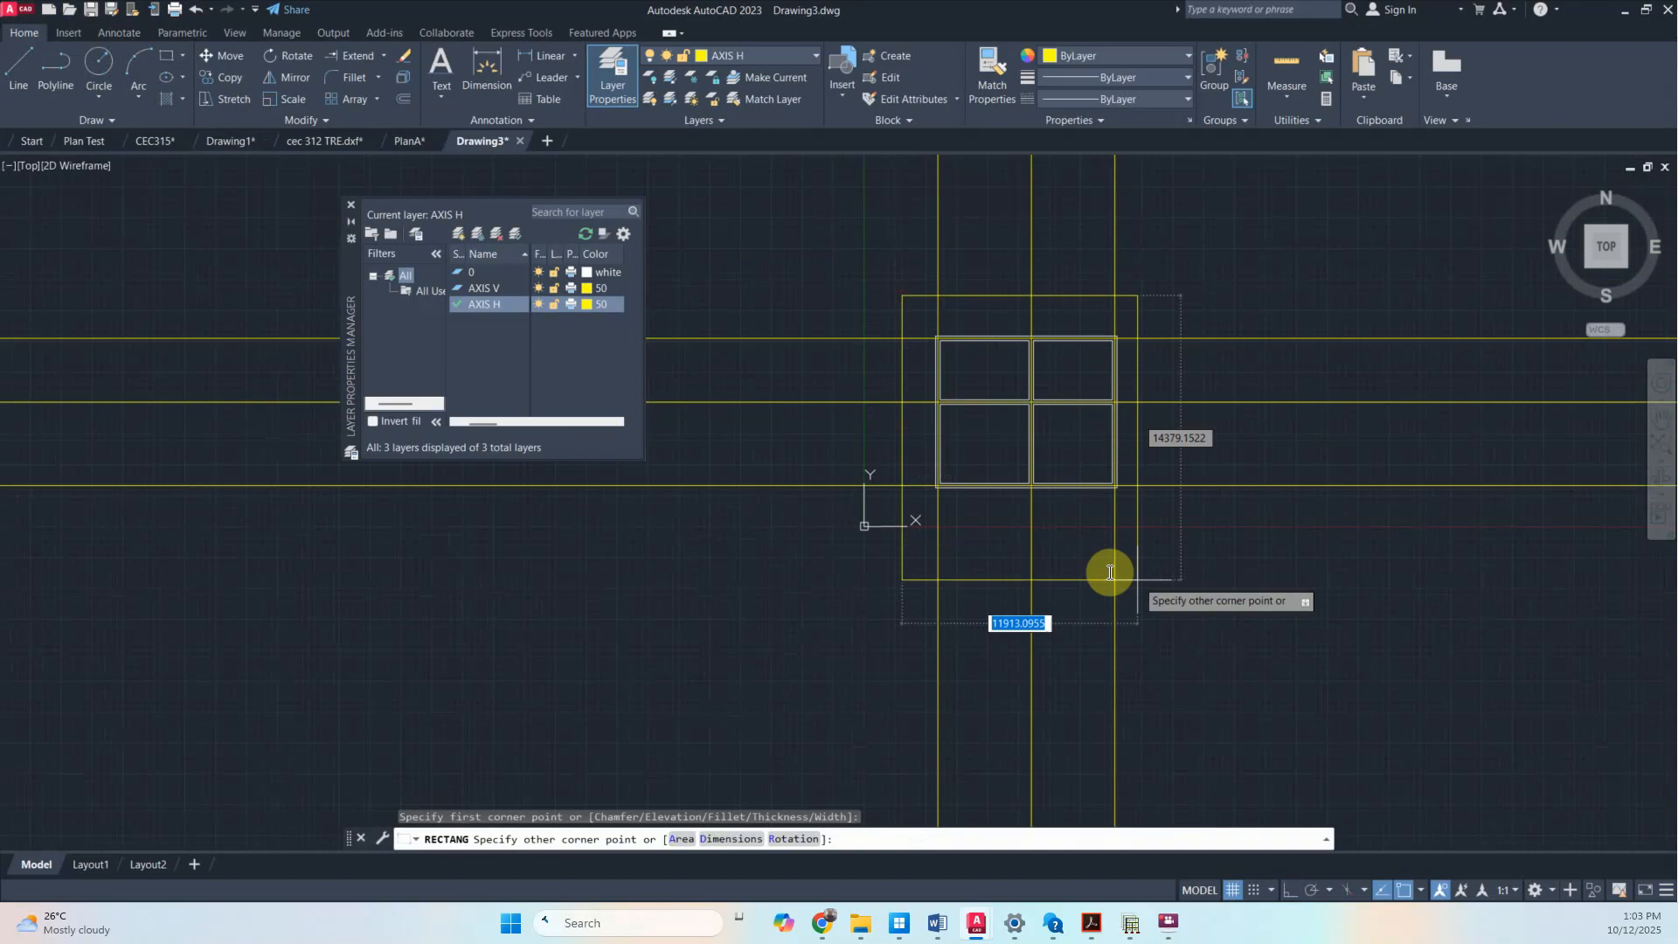
pyautogui.click(1157, 524)
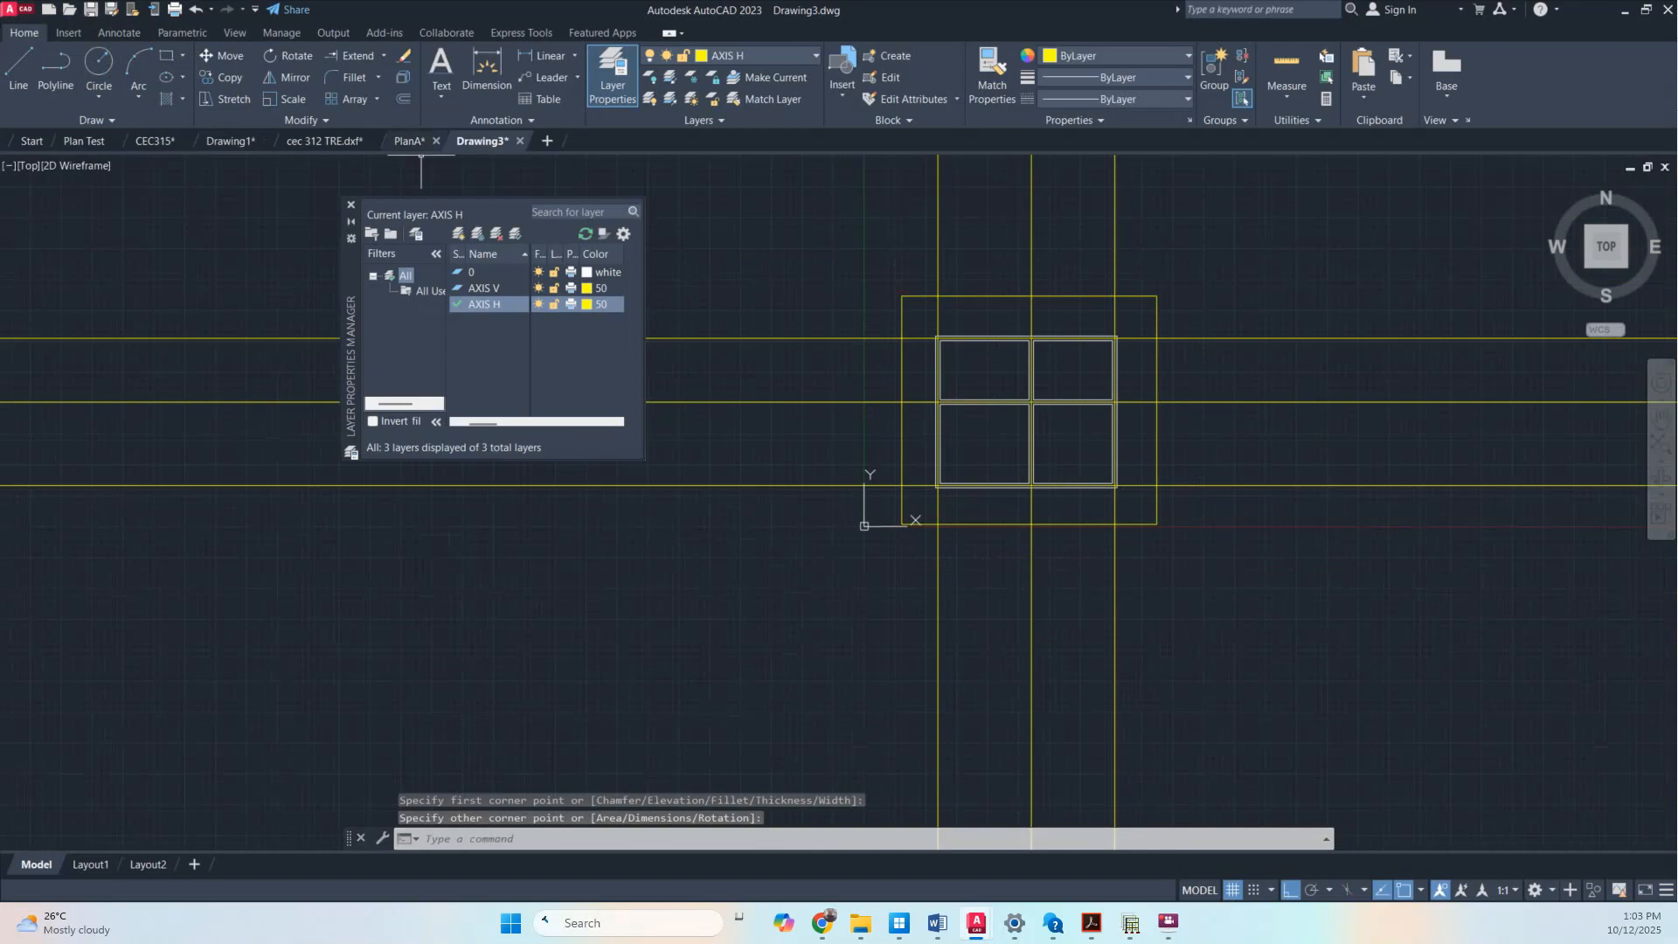
# Trim off all axis line portions outside the surrounding rectangle, and erase the rectangle
pyautogui.click(381, 53)
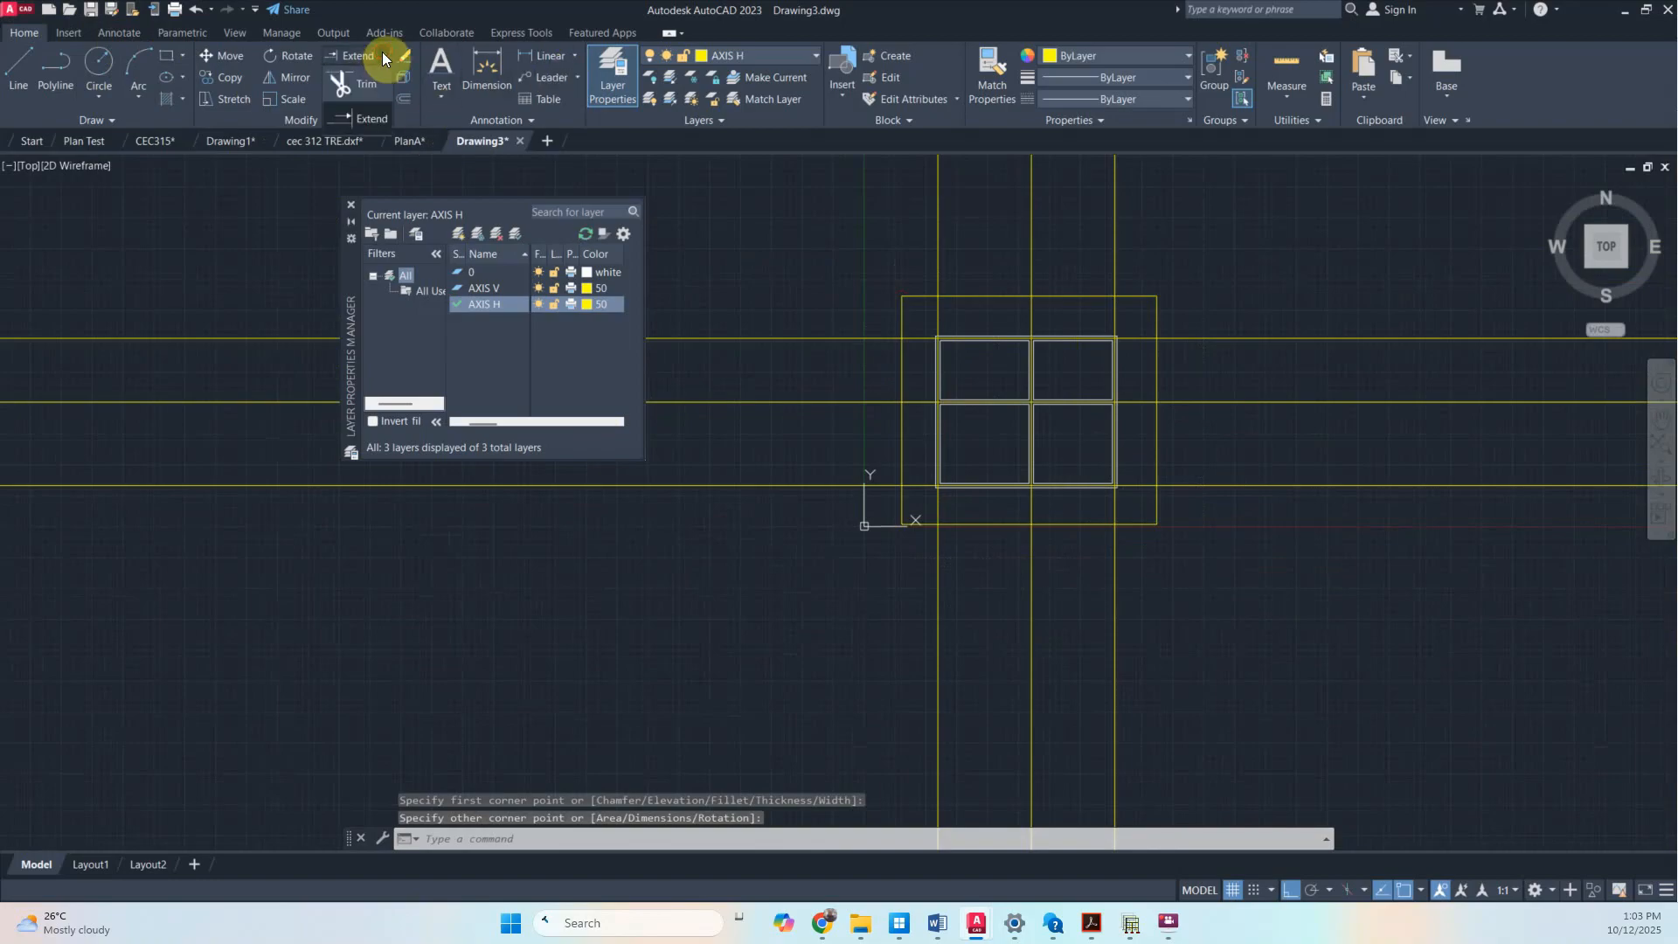
pyautogui.click(363, 72)
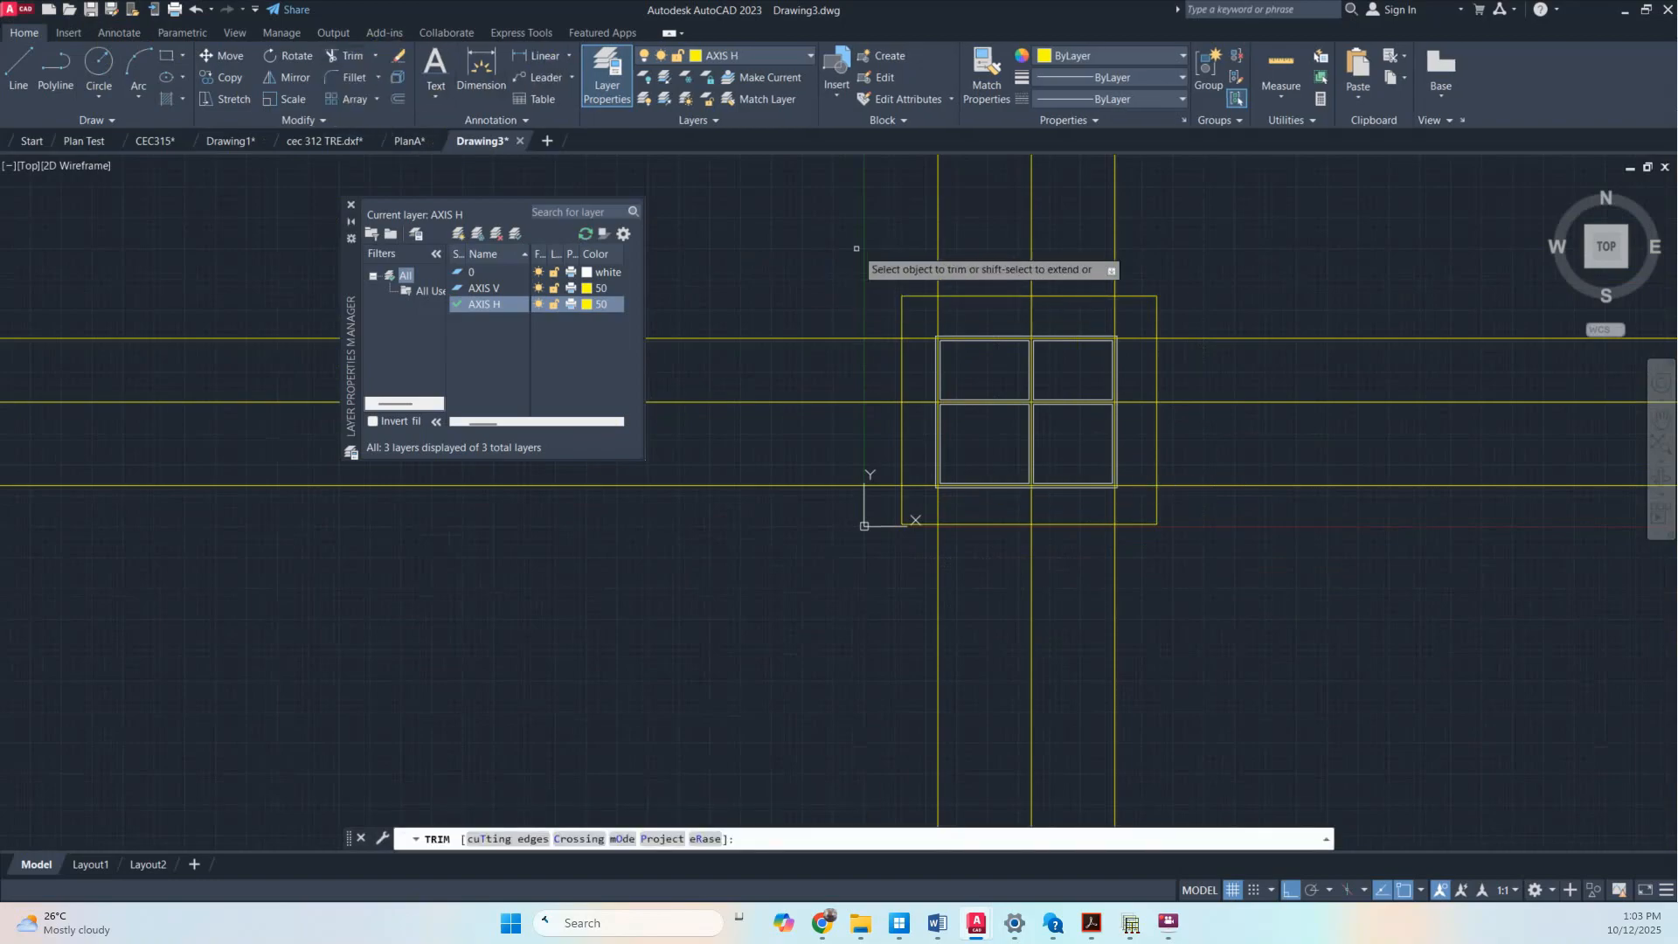
pyautogui.moveTo(857, 248)
pyautogui.mouseDown()
pyautogui.moveTo(987, 242)
pyautogui.moveTo(1310, 313)
pyautogui.moveTo(1313, 502)
pyautogui.moveTo(1110, 603)
pyautogui.moveTo(900, 567)
pyautogui.moveTo(800, 358)
pyautogui.moveTo(843, 258)
pyautogui.mouseUp()
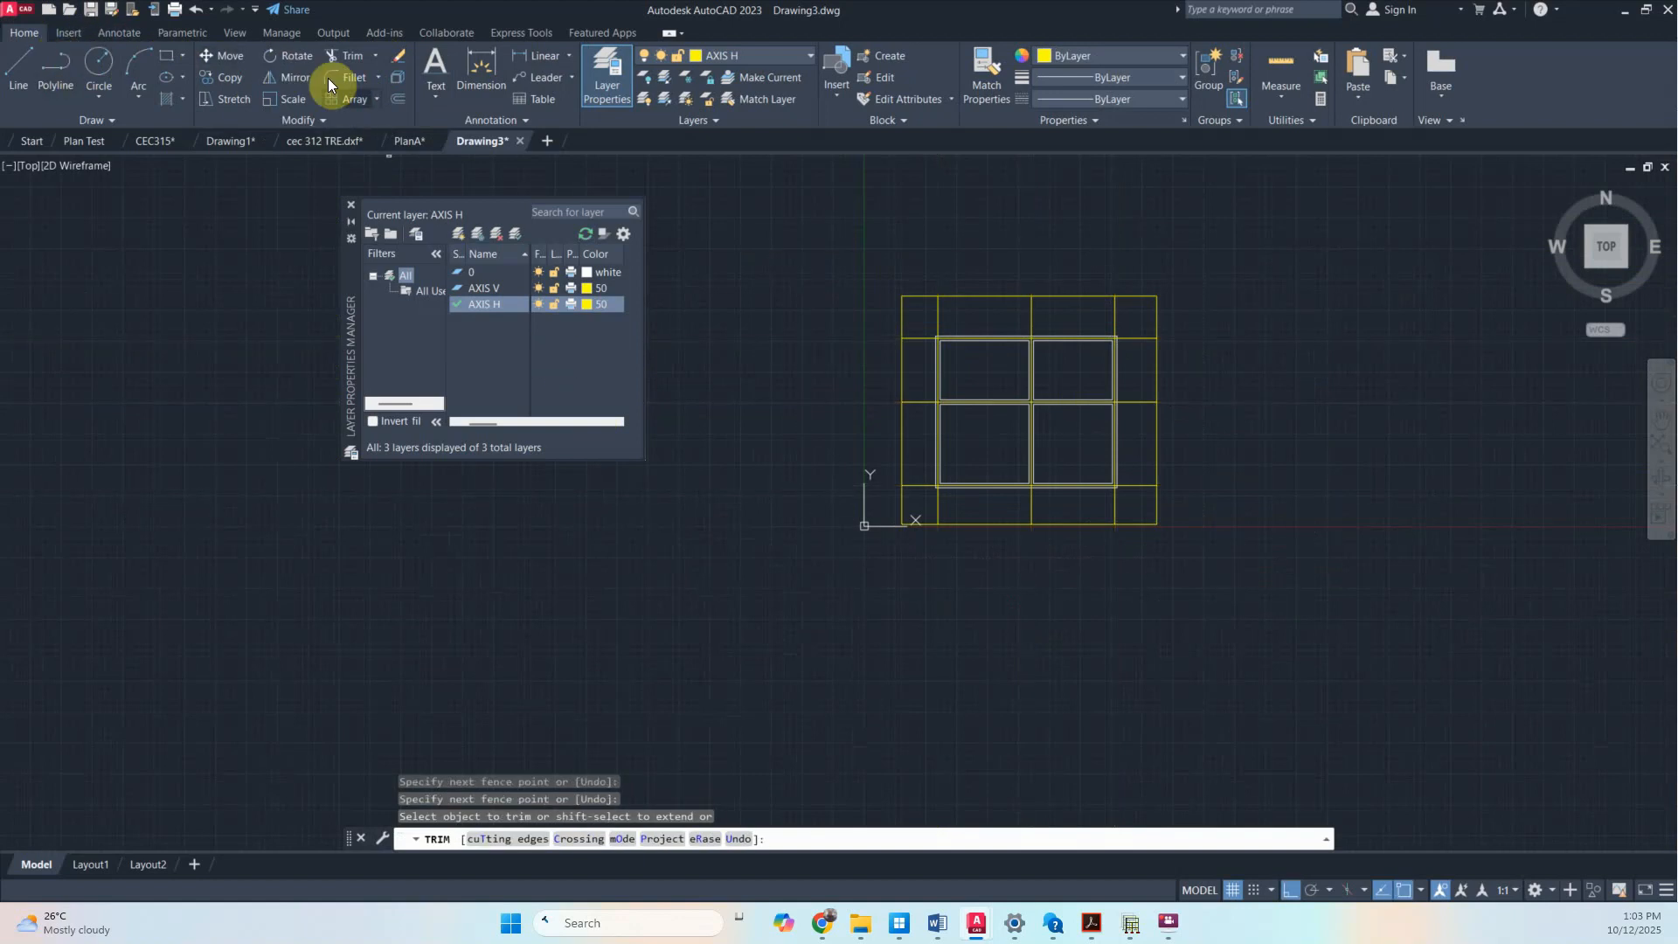
pyautogui.press('Escape')
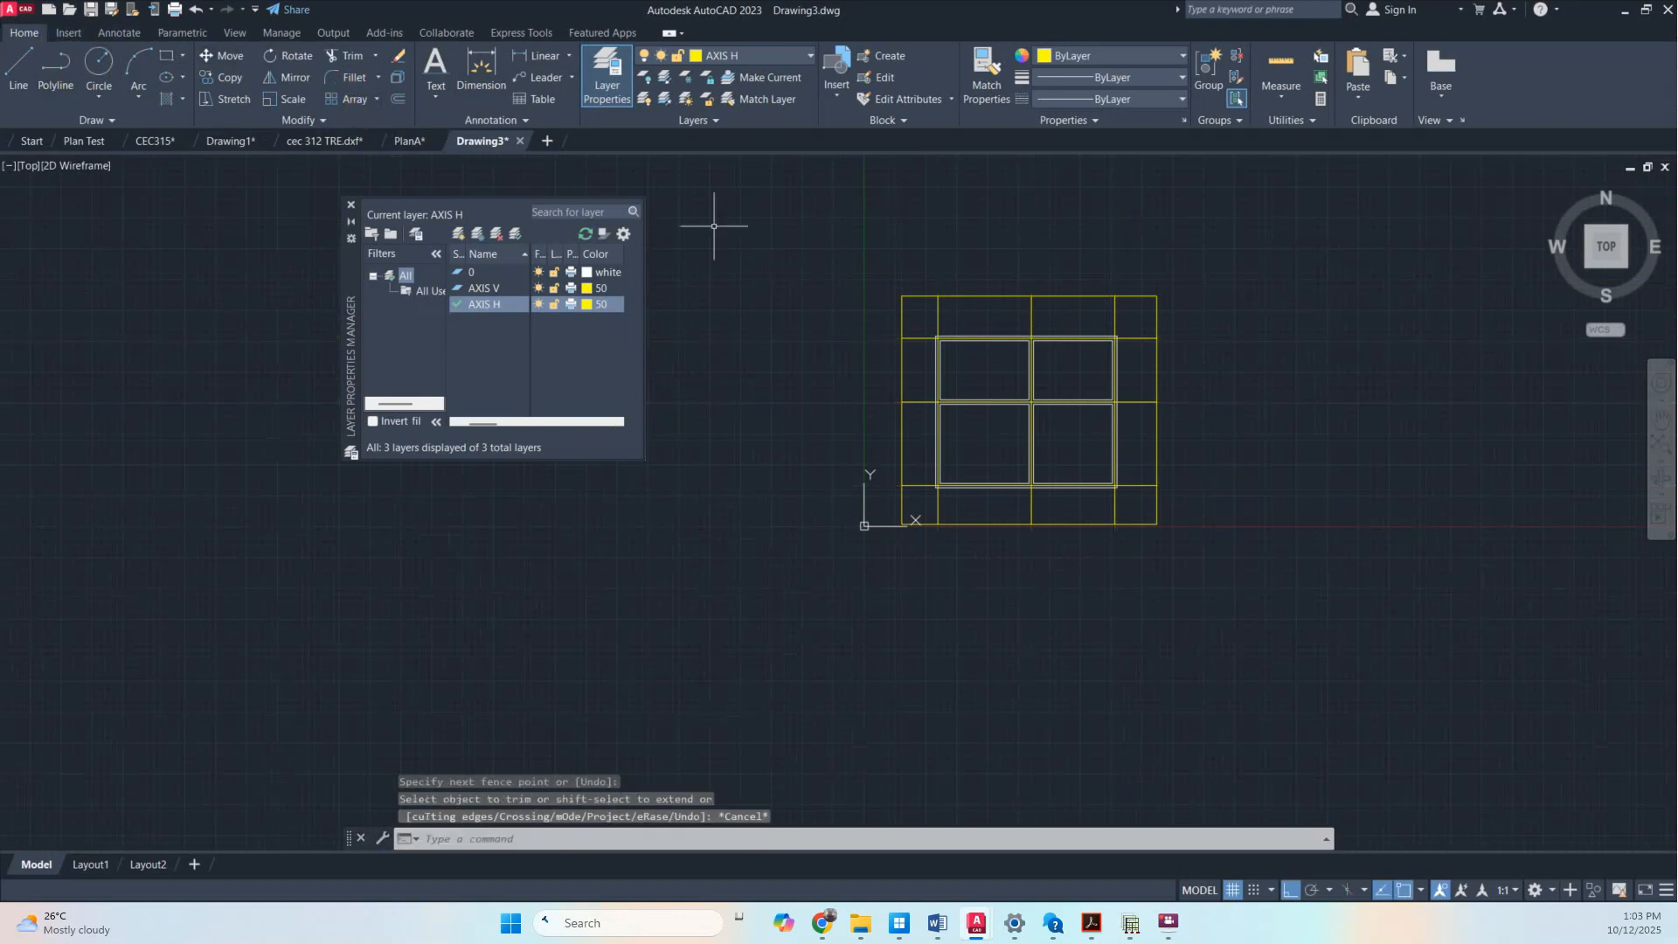
pyautogui.click(974, 296)
pyautogui.press('Delete')
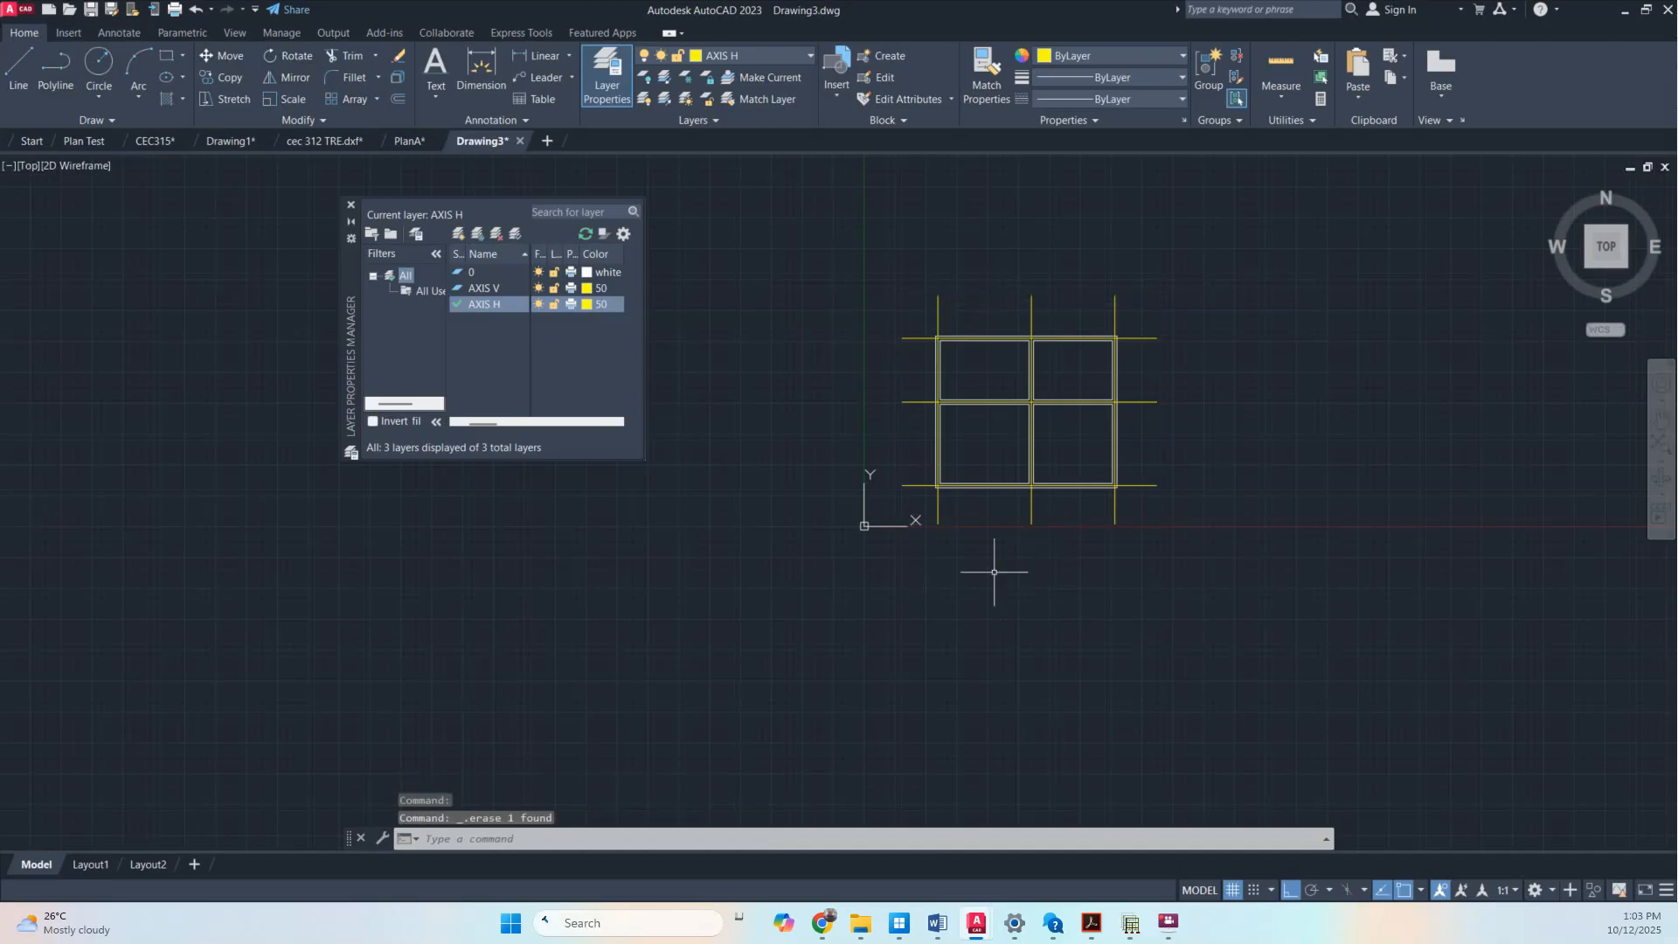
pyautogui.scroll(2, 1093, 499)
pyautogui.scroll(-1, 986, 452)
pyautogui.scroll(-1, 842, 347)
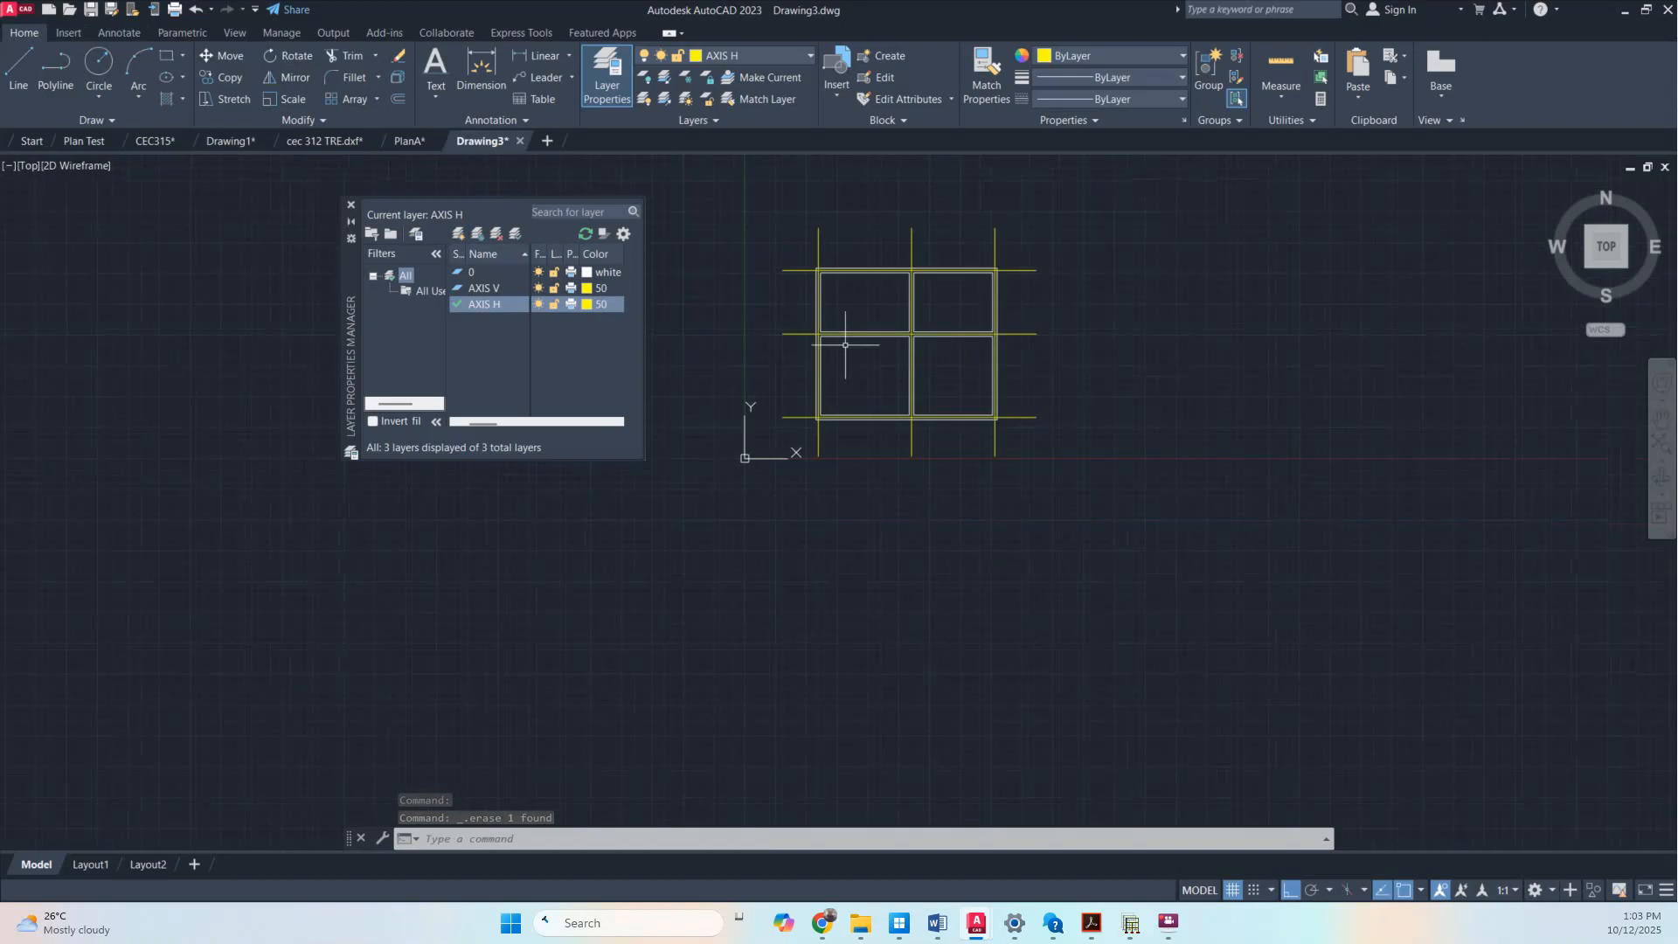
pyautogui.moveTo(834, 378)
pyautogui.mouseDown(button='middle')
pyautogui.moveTo(1030, 378)
pyautogui.moveTo(984, 450)
pyautogui.mouseUp(button='middle')
pyautogui.scroll(2, 1032, 383)
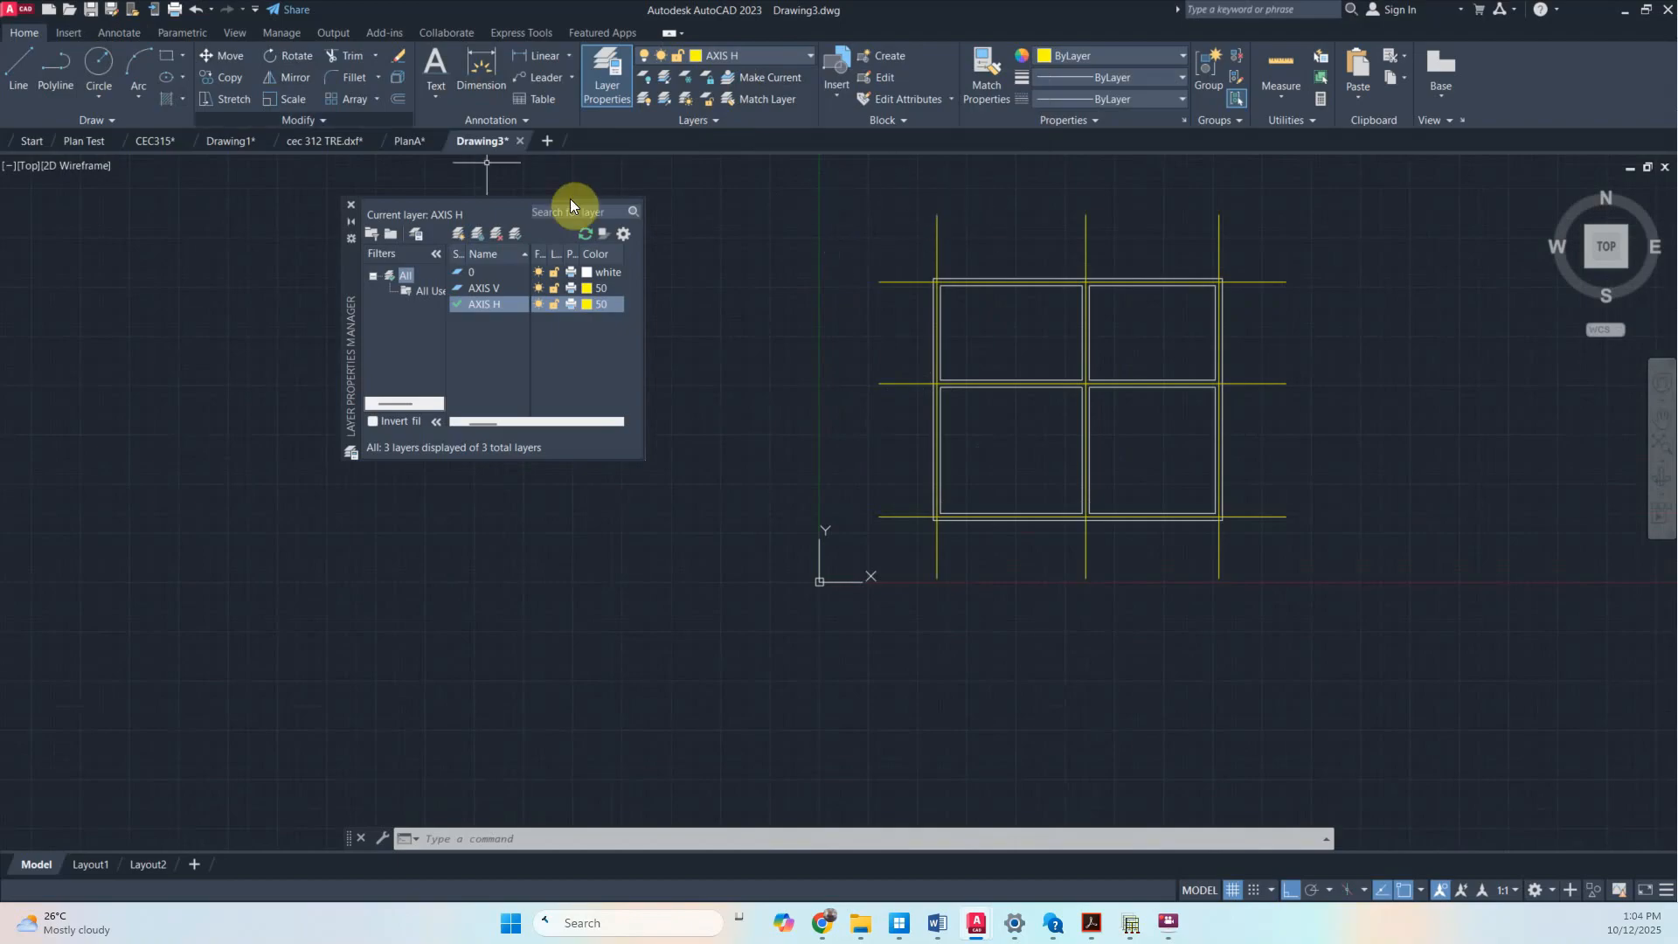
# Save the drawing as TUTORPLAN in the Orion Tutorial folder in AutoCAD 2018 Drawing (*.dwg) format
pyautogui.click(91, 10)
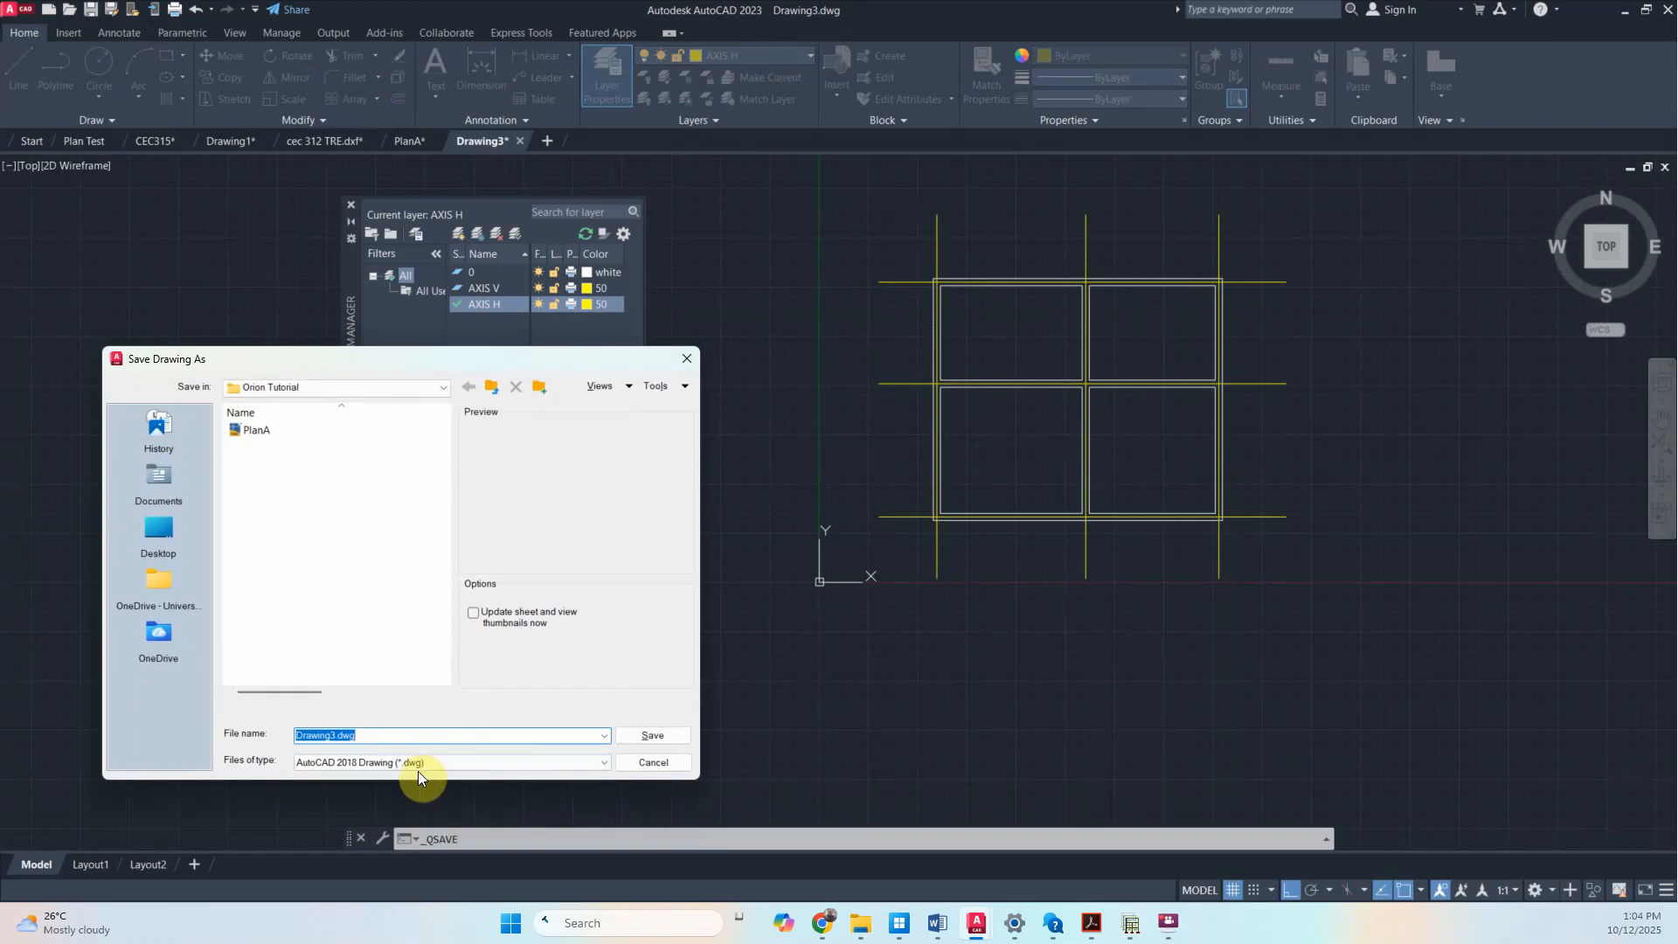
pyautogui.write('ttu')
pyautogui.write('TUTORPLAN')
pyautogui.click(677, 736)
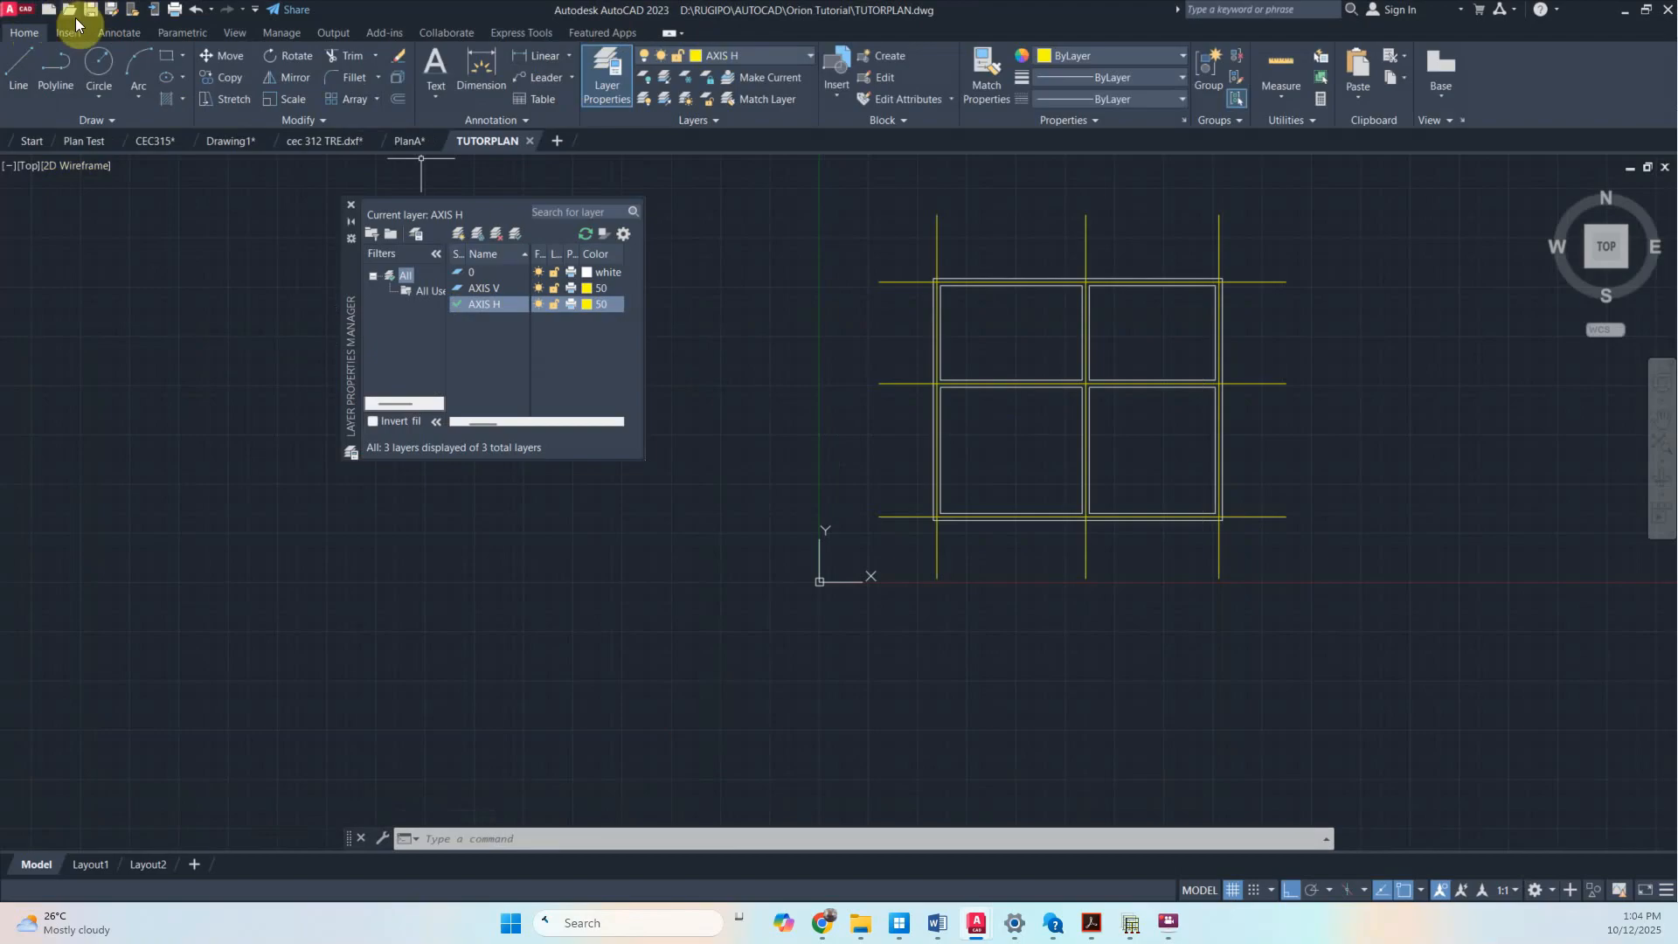
# Save a copy of the drawing as TUTORPLAN.dxf in AutoCAD 2013/LT2013 DXF format in the Orion Tutorial folder
pyautogui.click(16, 11)
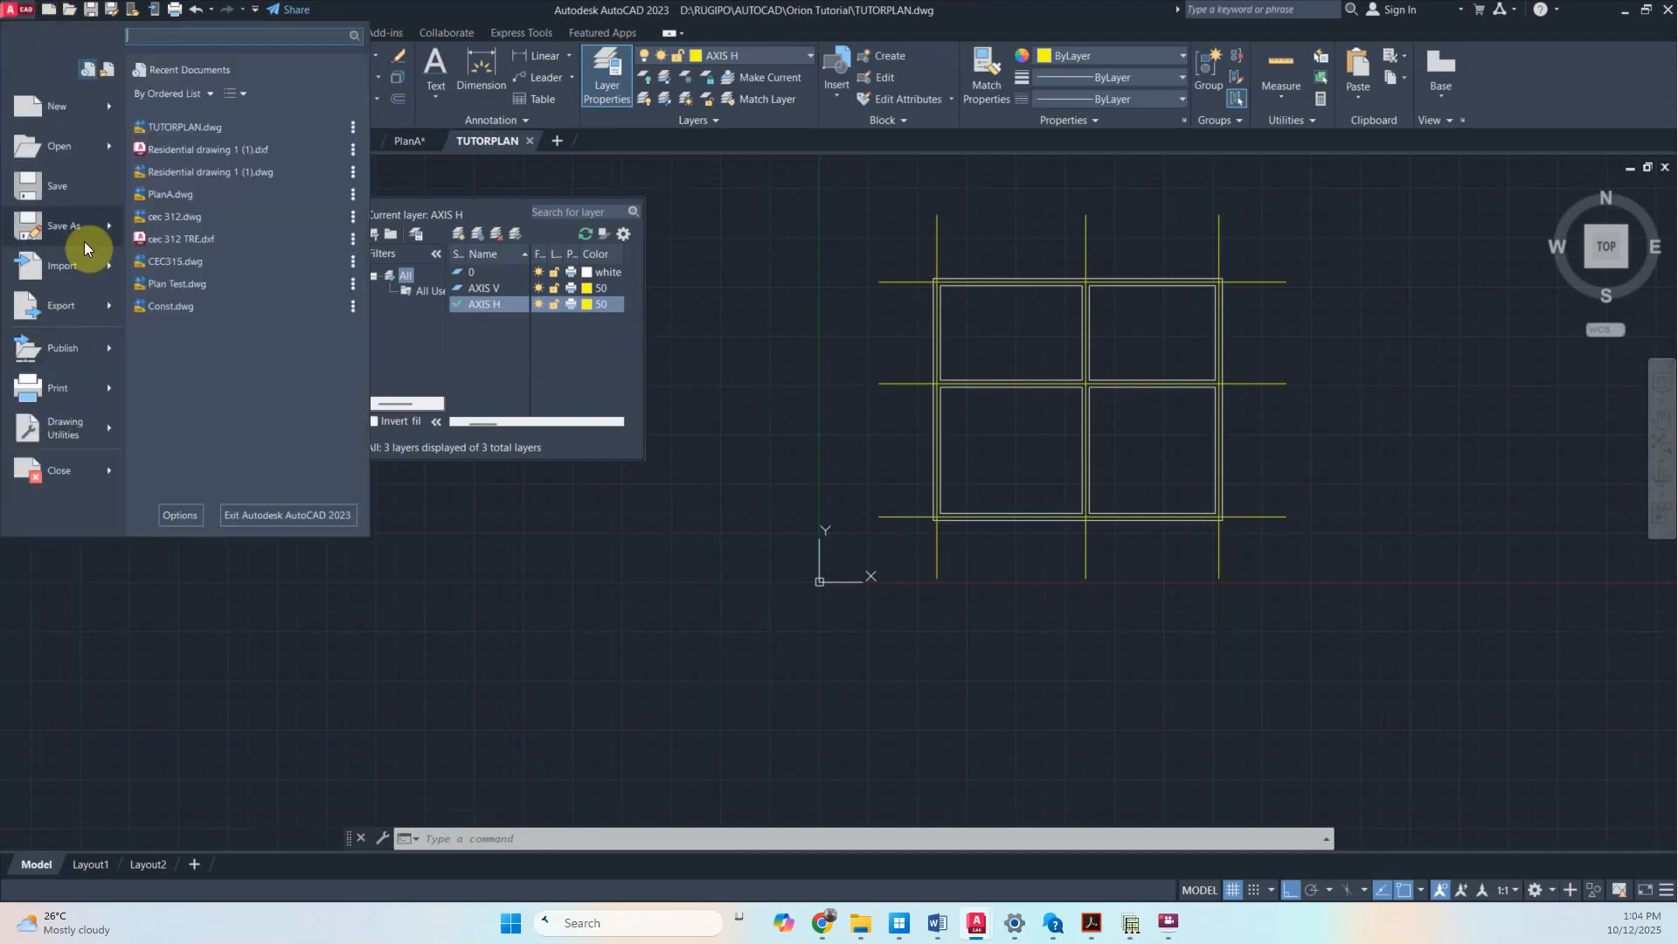
pyautogui.click(76, 230)
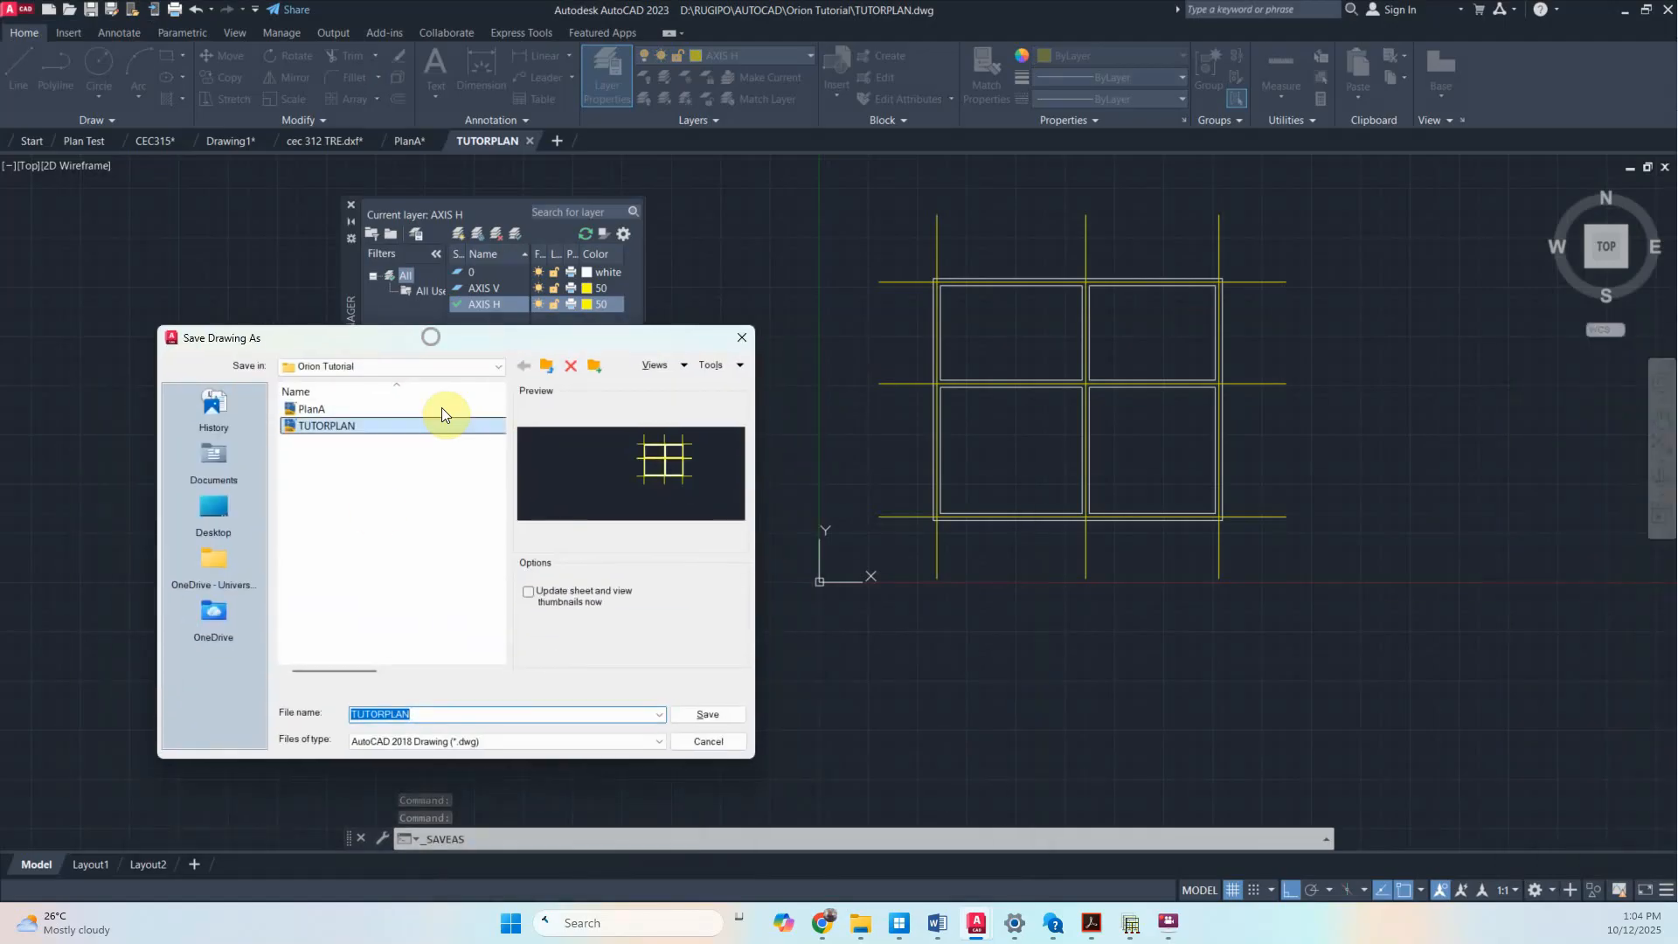
pyautogui.click(547, 744)
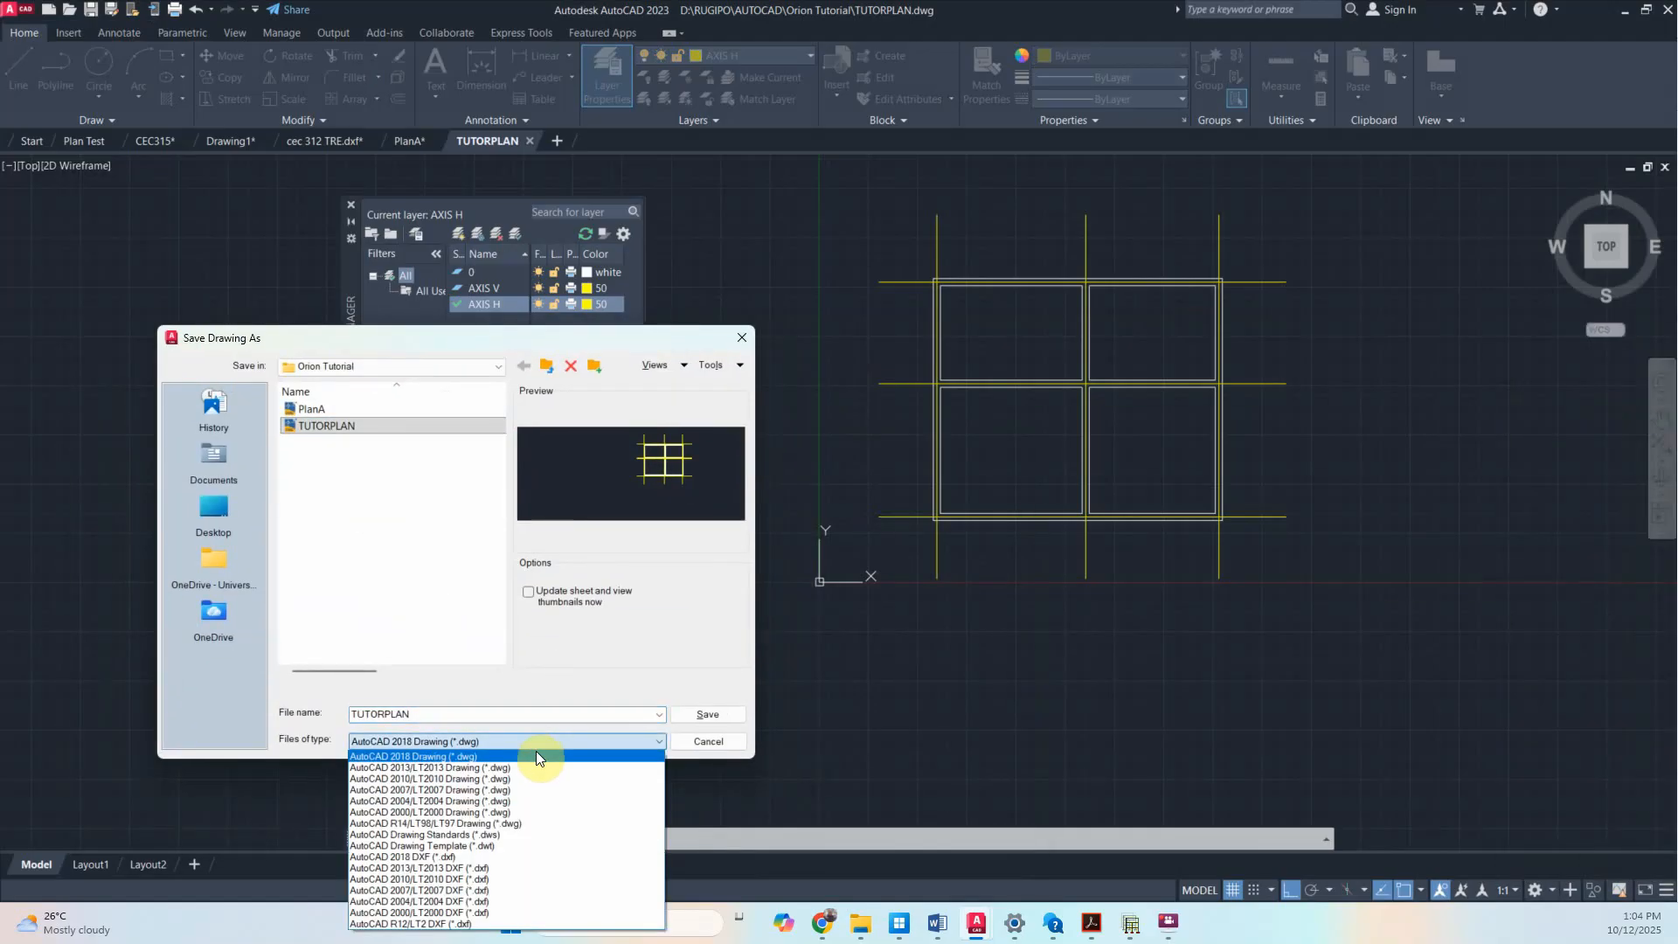
pyautogui.click(482, 868)
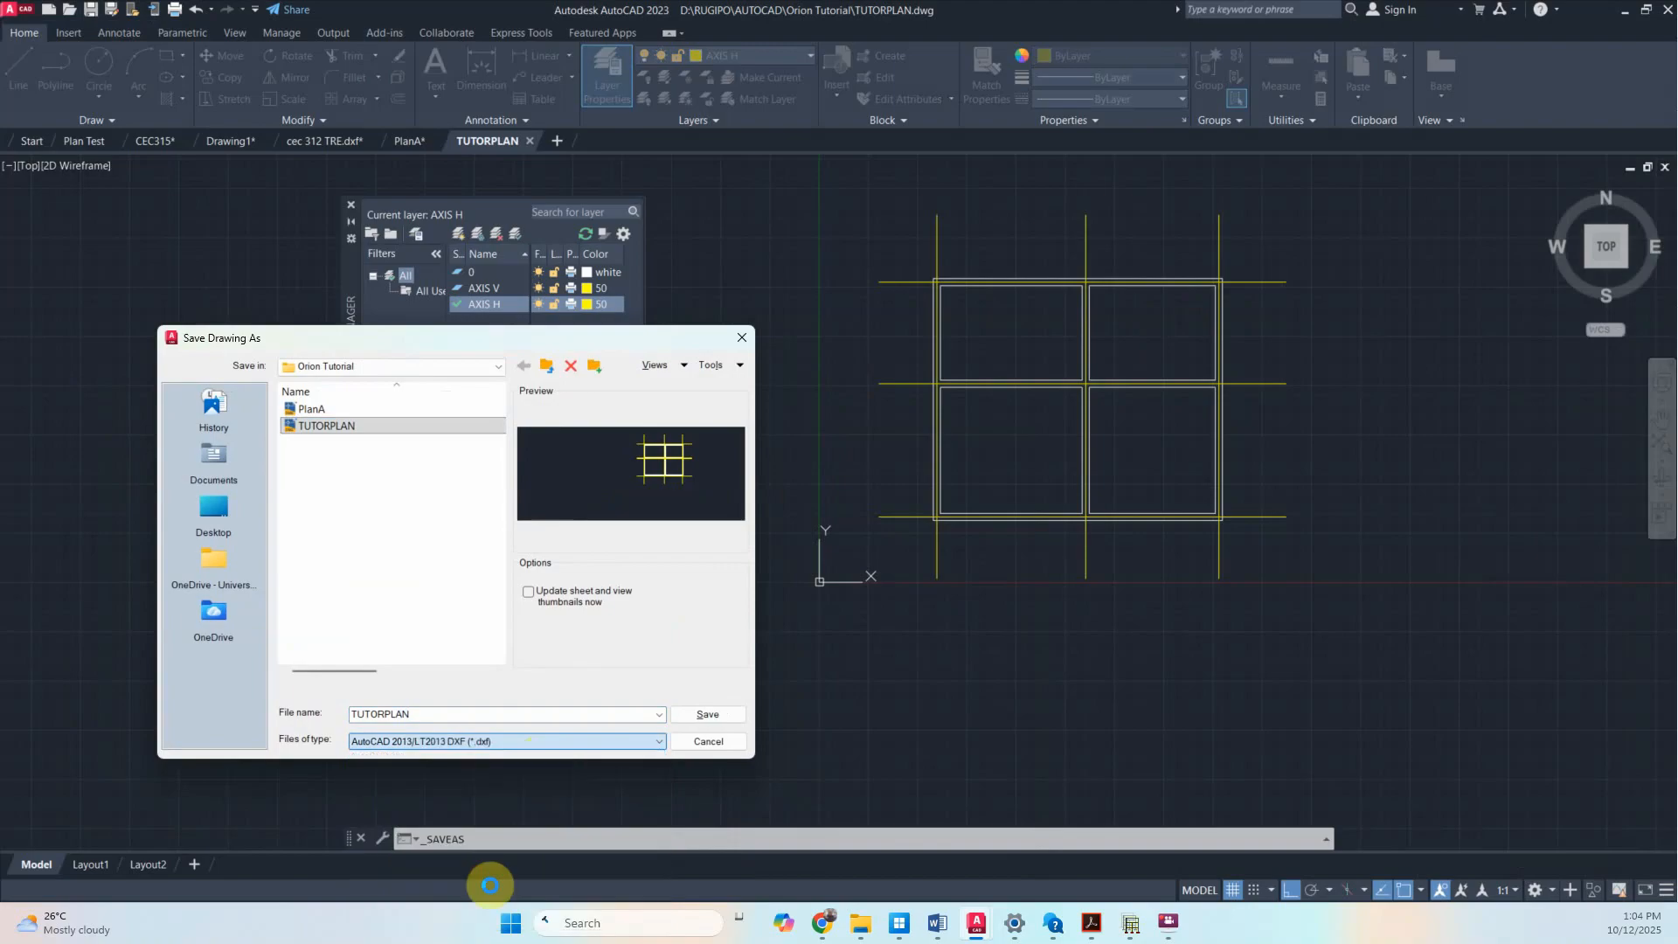
pyautogui.click(716, 714)
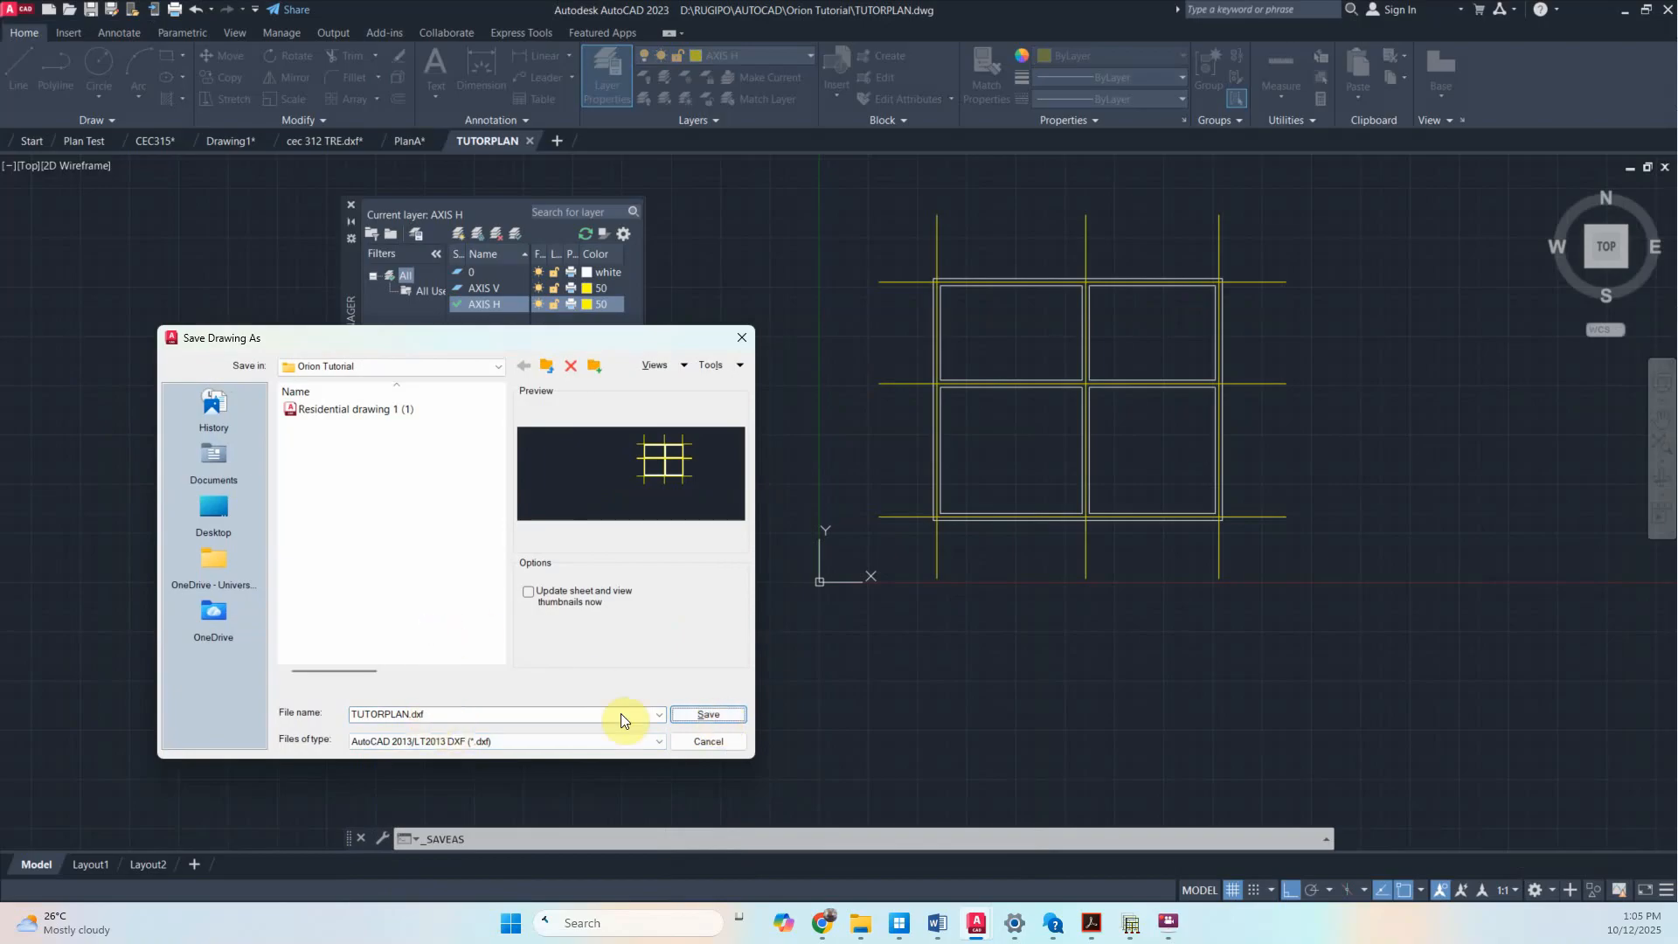
pyautogui.click(707, 715)
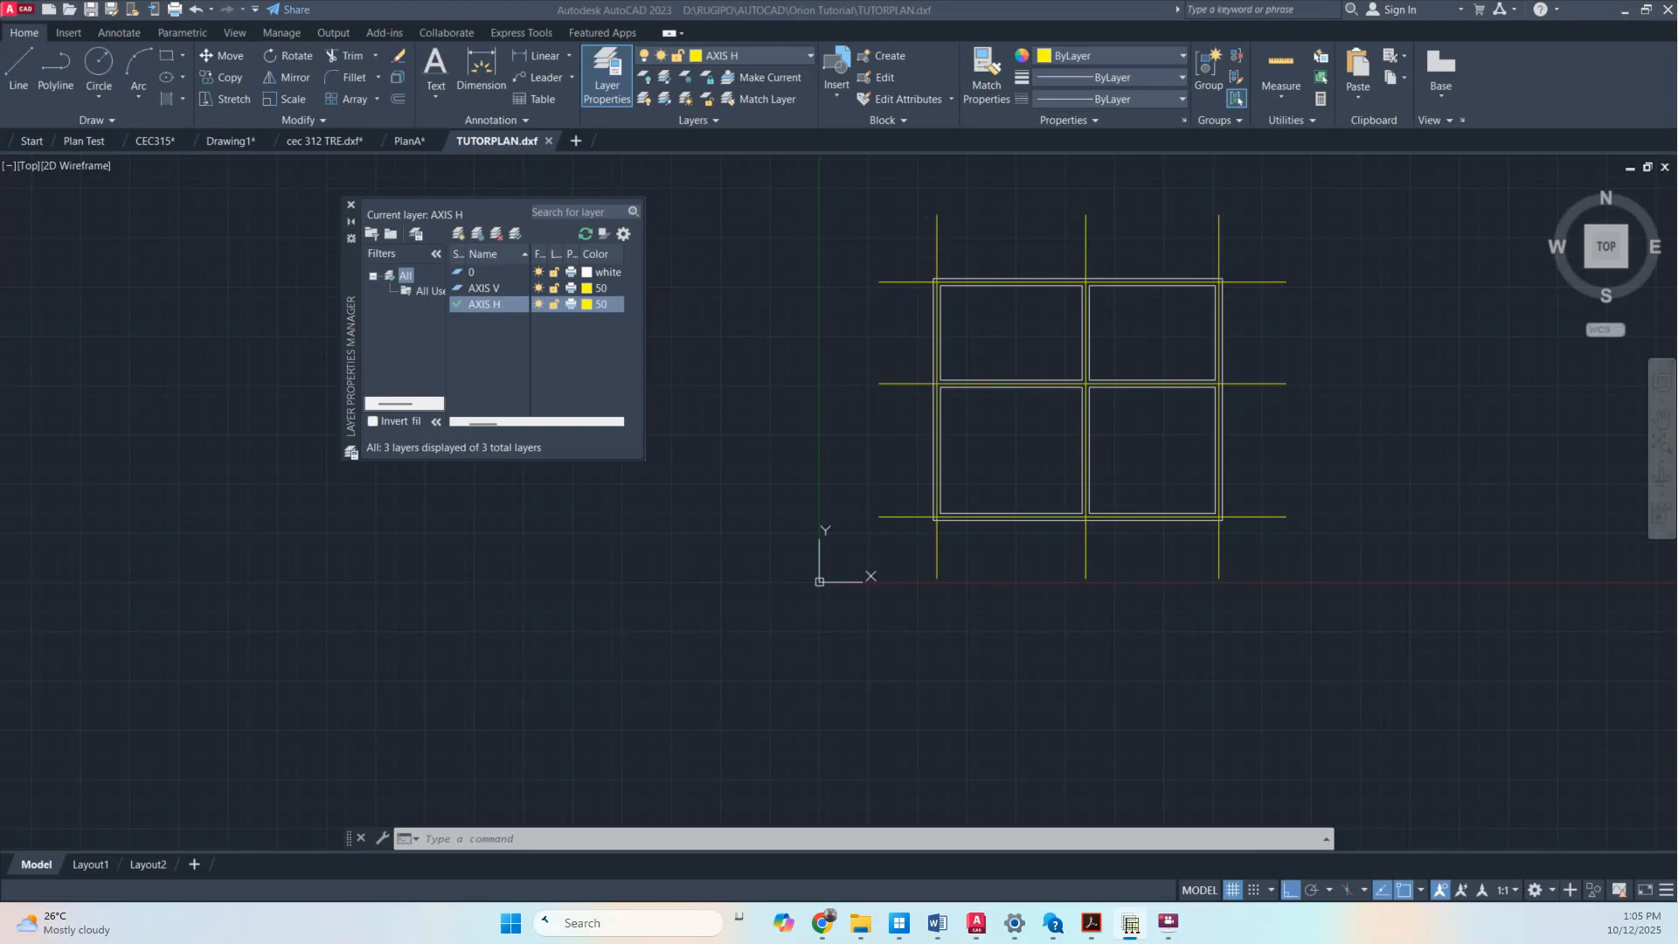
pyautogui.click(1168, 922)
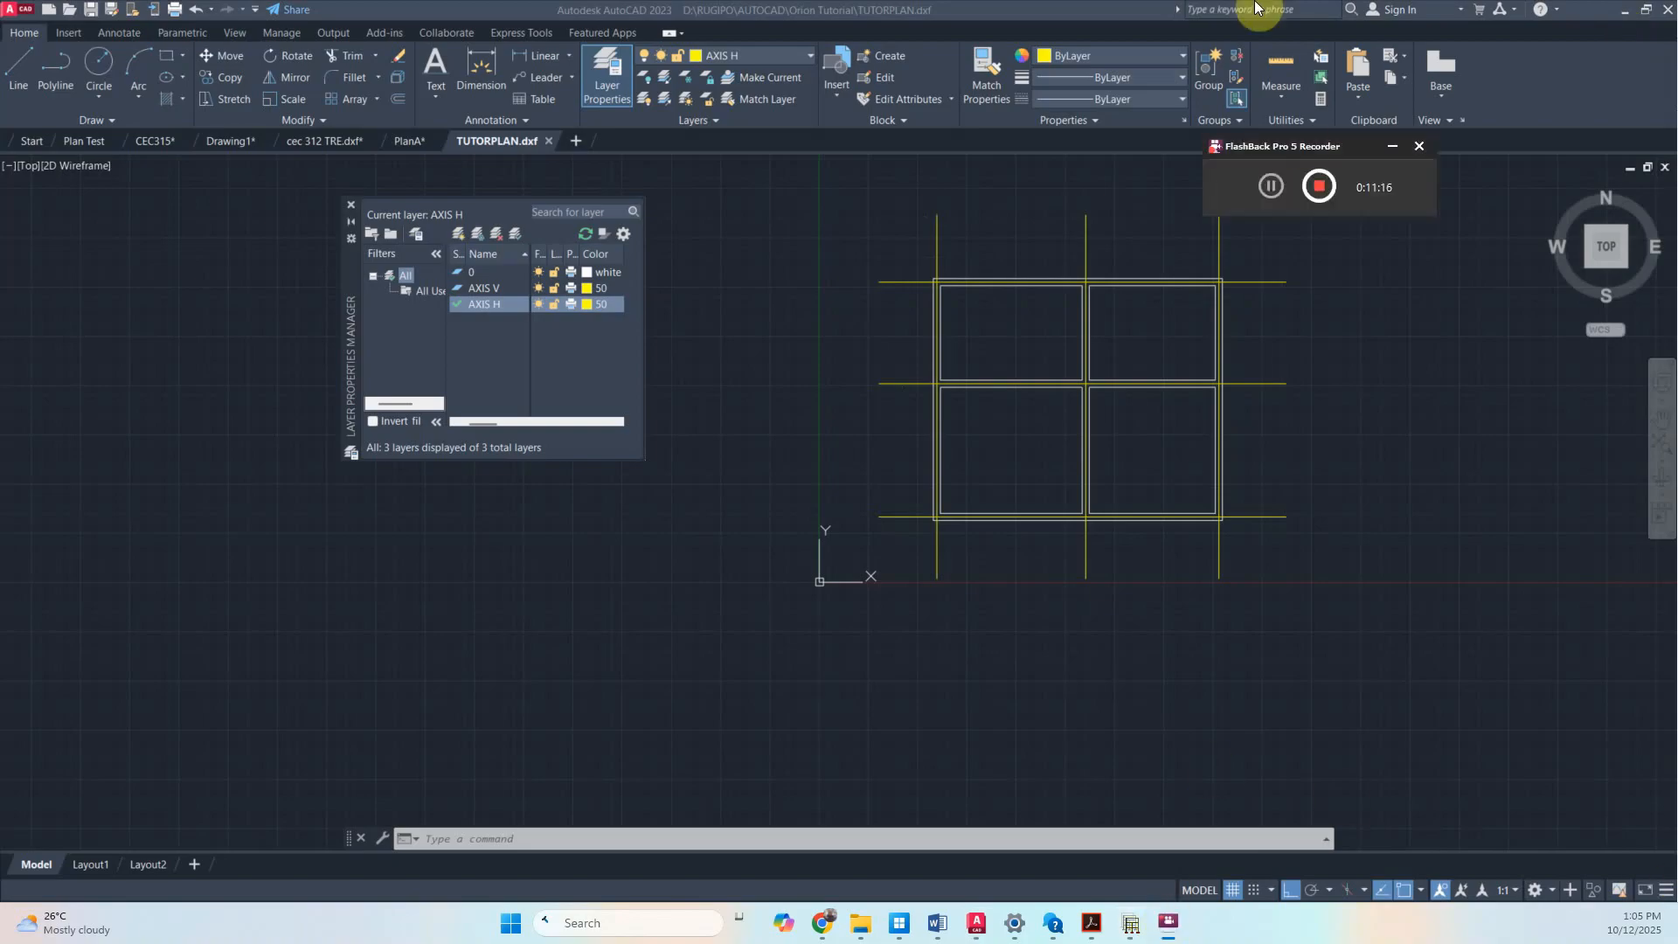